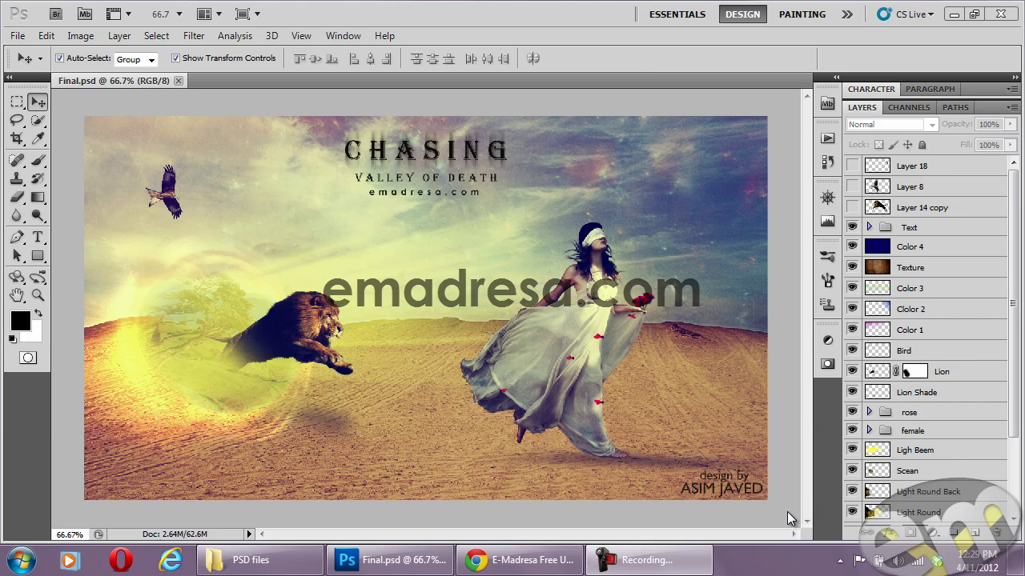
Go from the PSD files window up to the Chasing folder and open its Images subfolder
{"action": "left_click", "coordinate": [242, 565]}
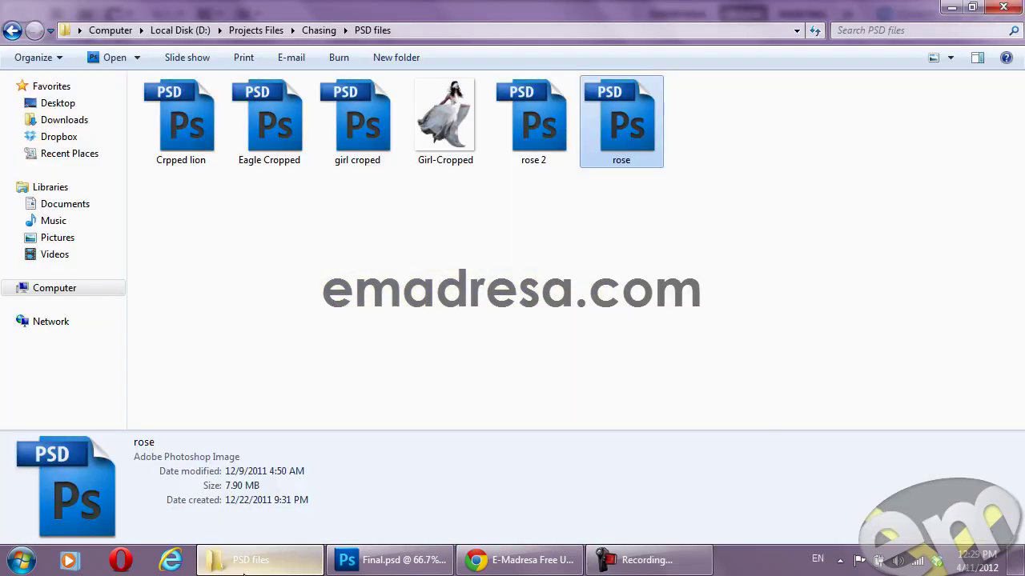
{"action": "left_click", "coordinate": [314, 30]}
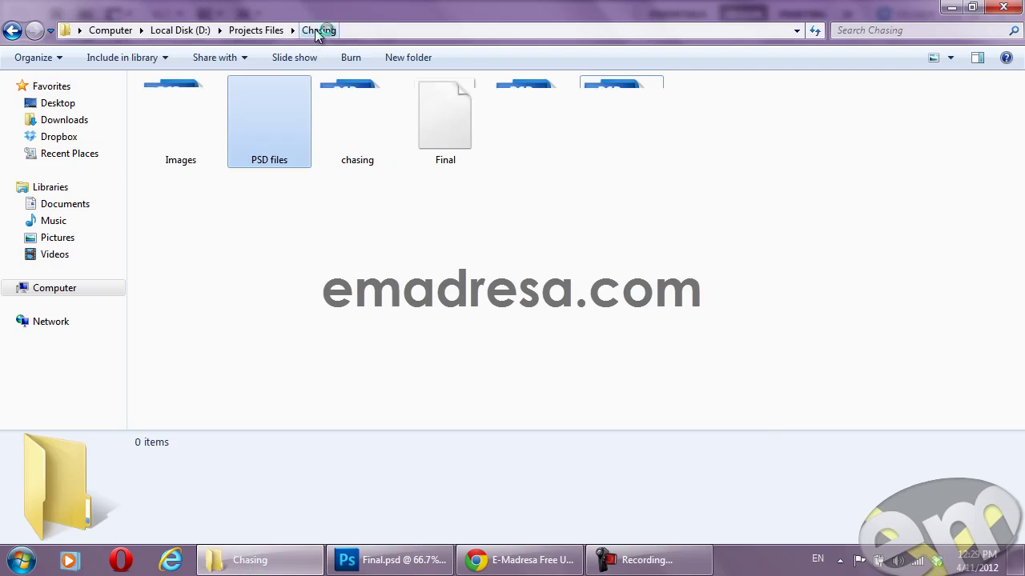
{"action": "double_click", "coordinate": [181, 112]}
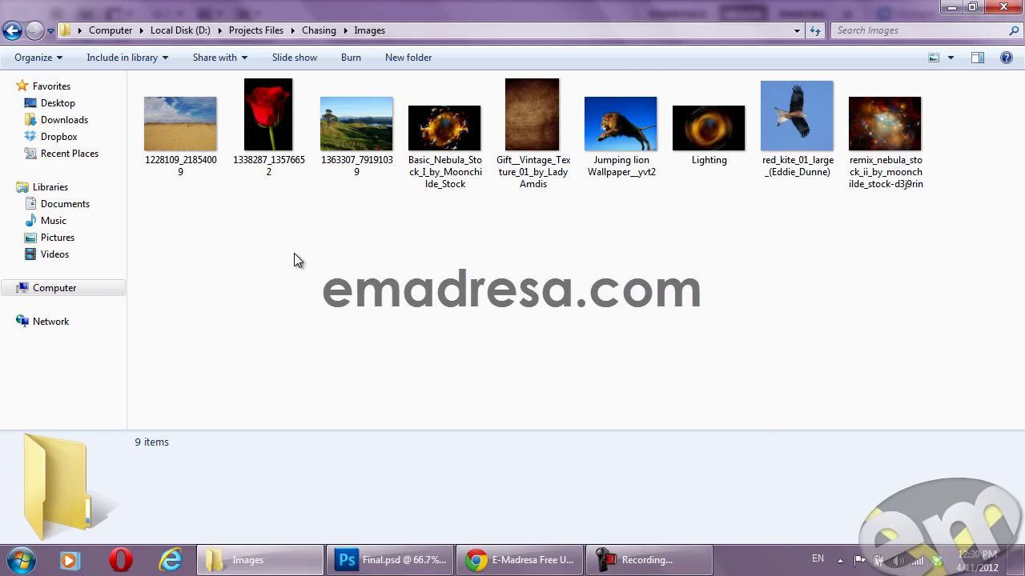
{"action": "double_click", "coordinate": [449, 126]}
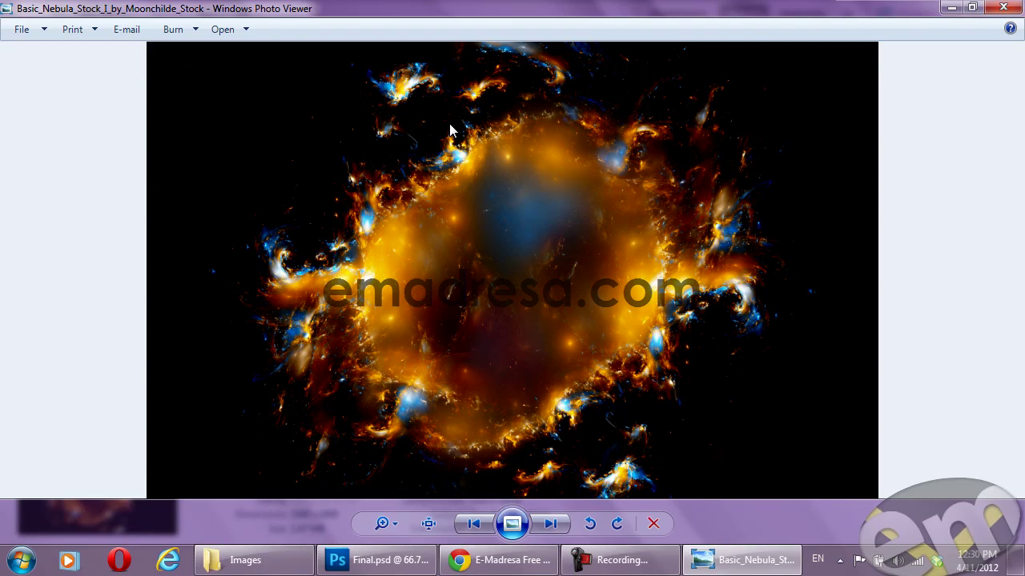
{"action": "key", "text": "Right"}
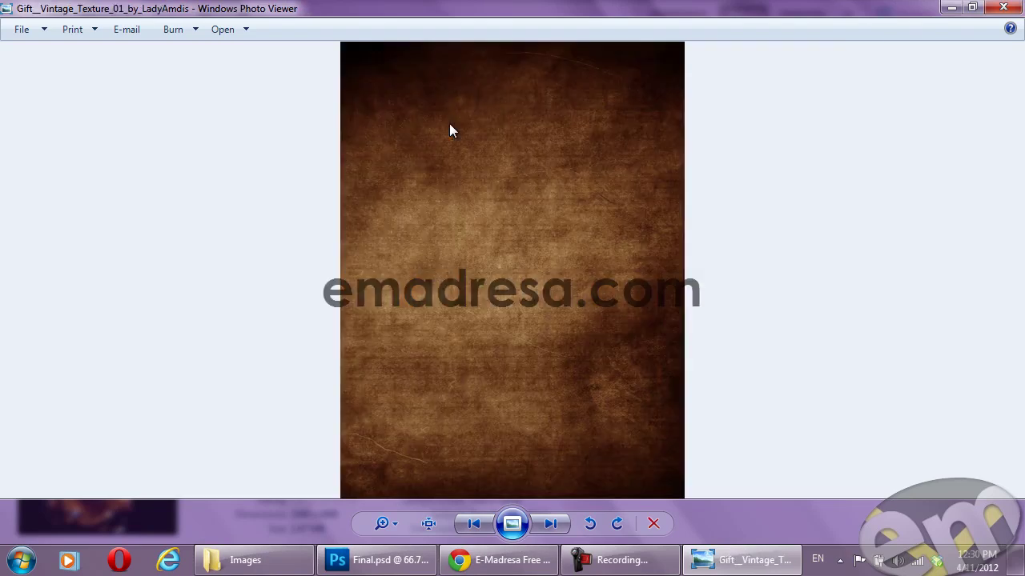
{"action": "key", "text": "Right"}
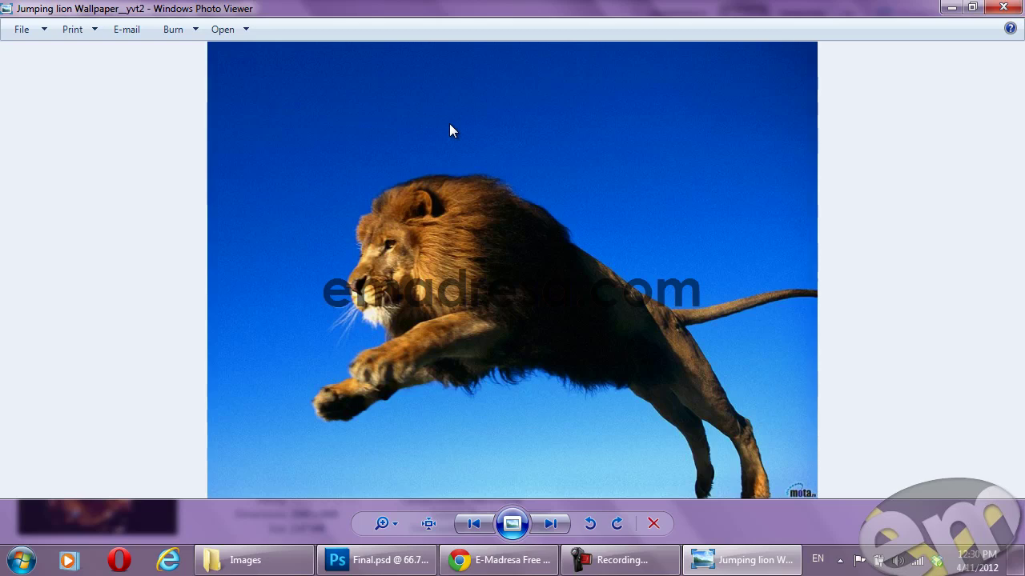
{"action": "key", "text": "Right"}
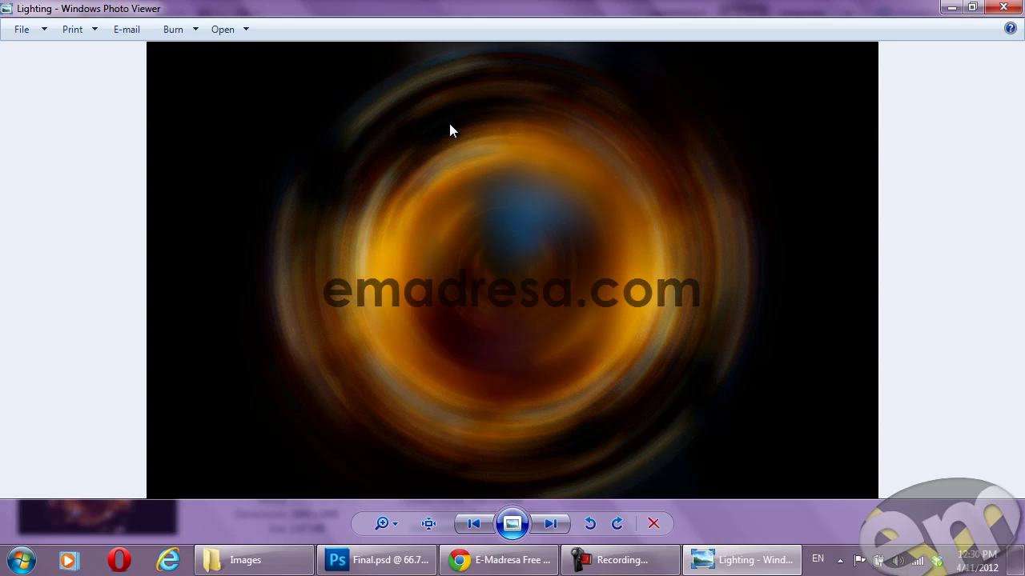
{"action": "key", "text": "Right"}
{"action": "key", "text": "Right"}
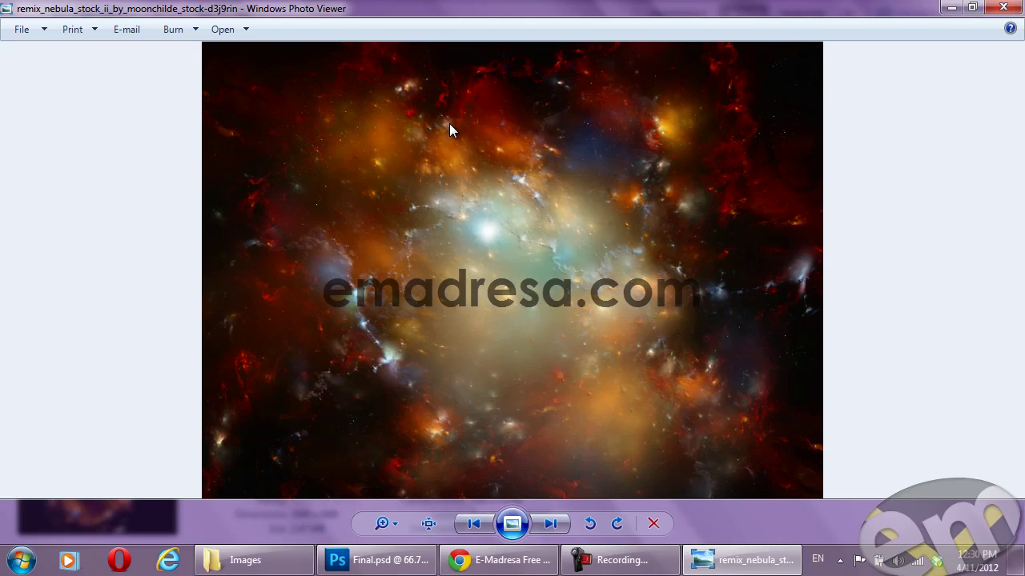
{"action": "key", "text": "Right"}
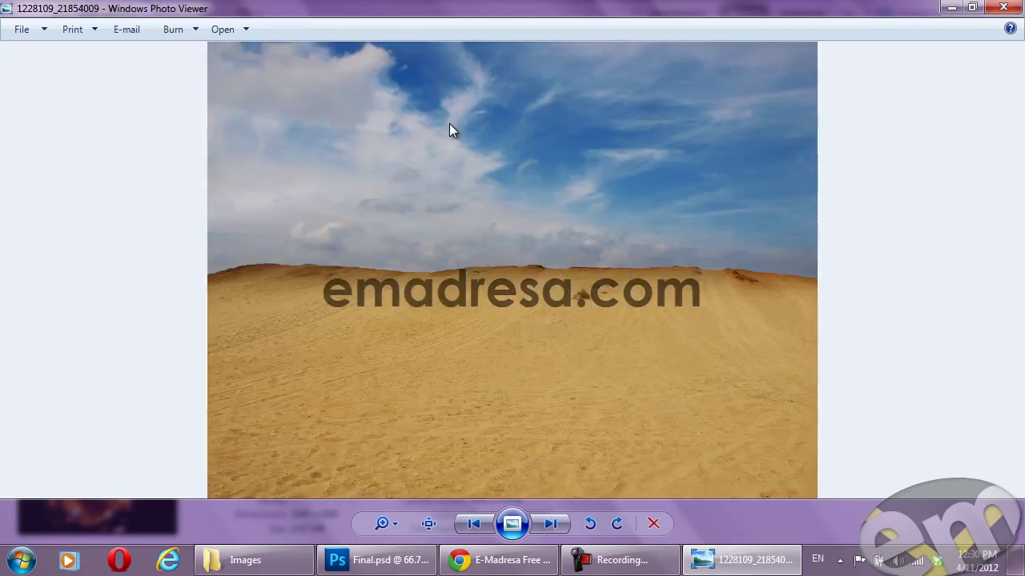
{"action": "key", "text": "Right"}
{"action": "key", "text": "Right"}
{"action": "key", "text": "Right"}
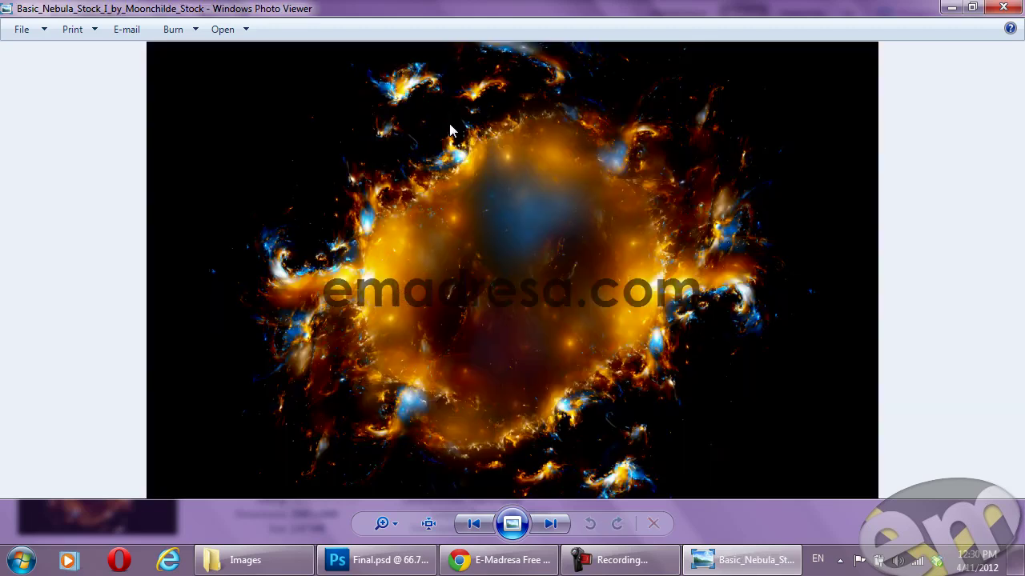
{"action": "key", "text": "Right"}
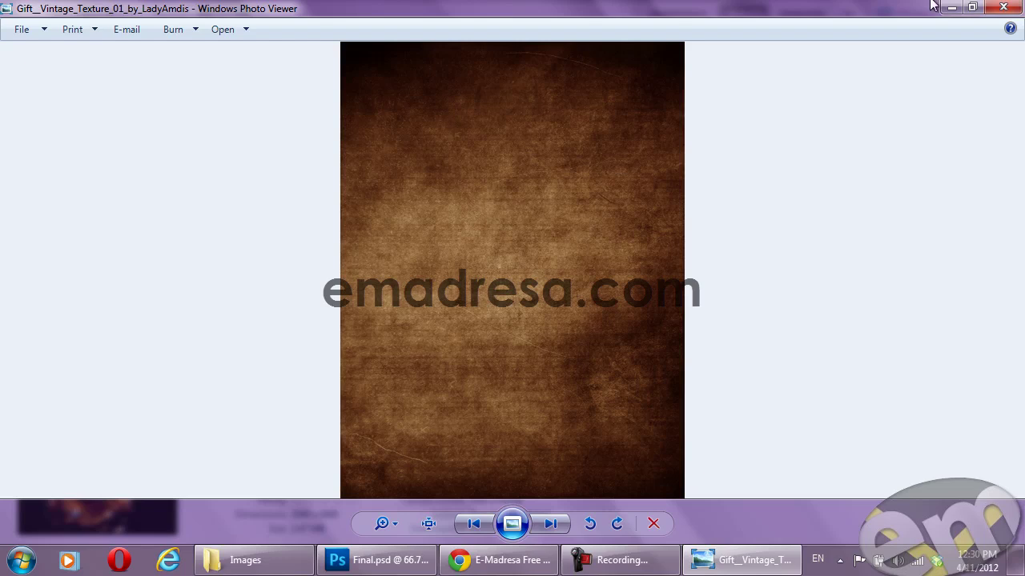
{"action": "left_click", "coordinate": [1004, 8]}
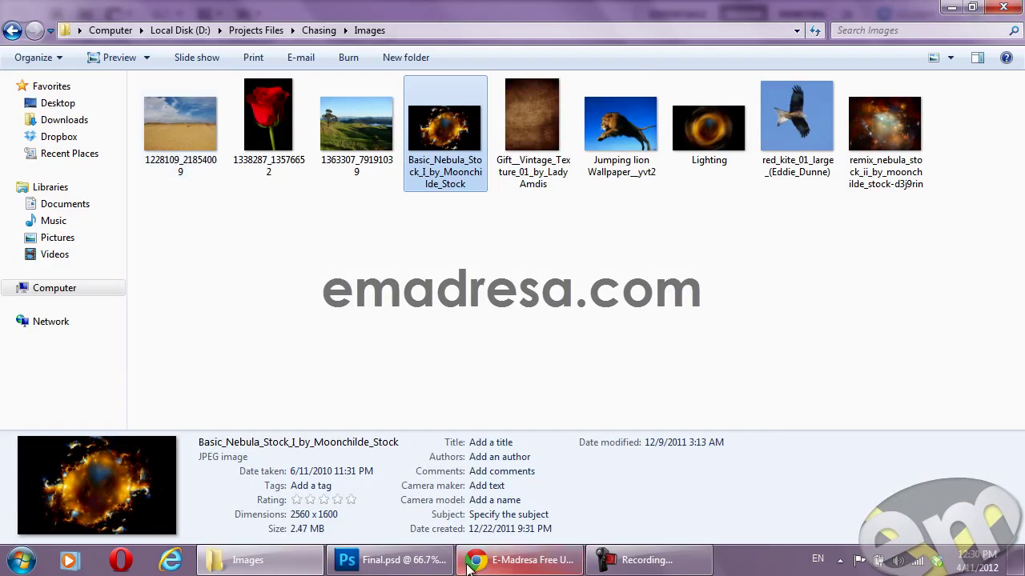
Switch to Final.psd and toggle the Ligh Beem layer off and on, leaving it visible
{"action": "left_click", "coordinate": [413, 295]}
{"action": "left_click", "coordinate": [384, 565]}
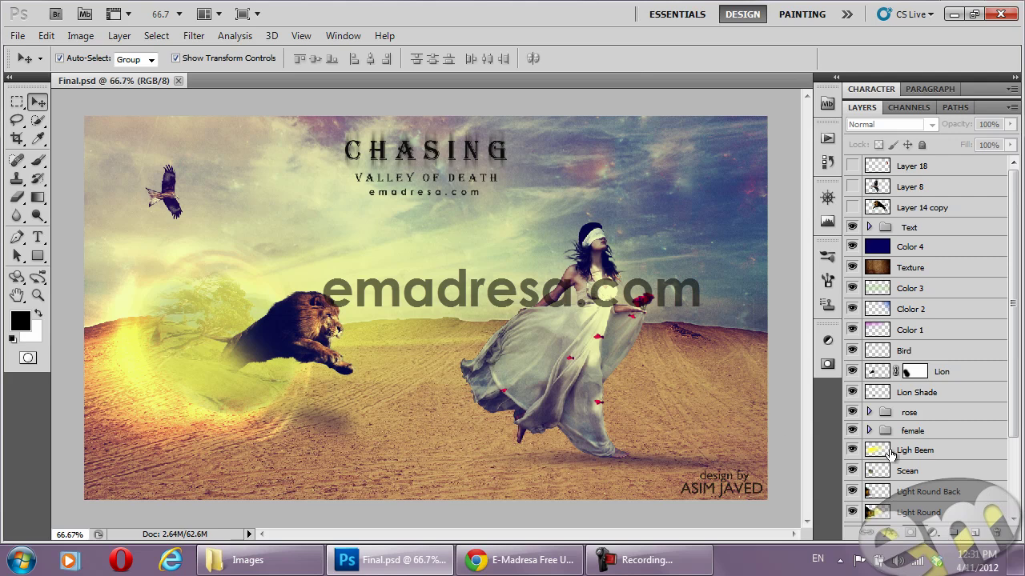
{"action": "left_click", "coordinate": [852, 450]}
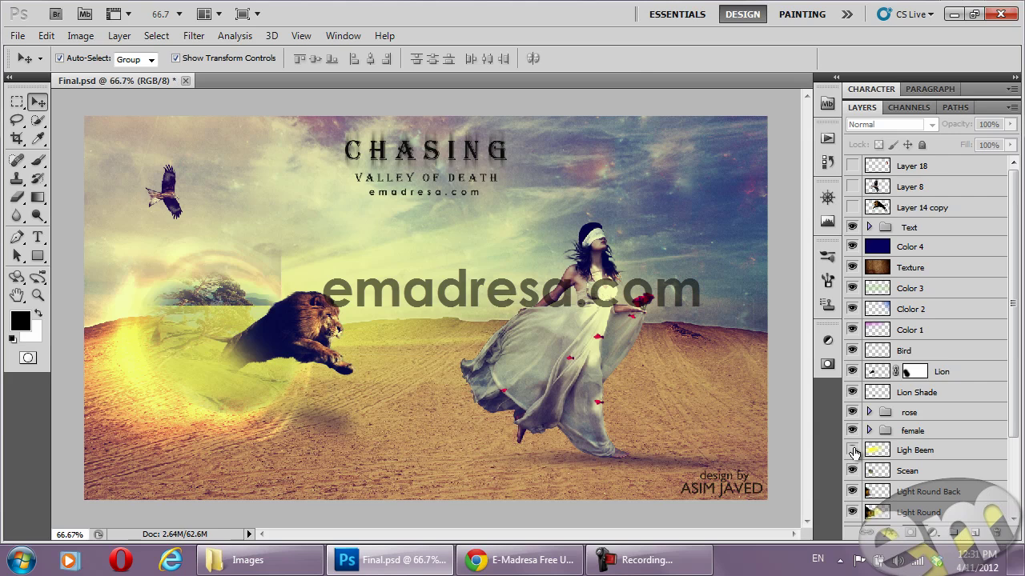
{"action": "left_click", "coordinate": [851, 450]}
{"action": "left_click", "coordinate": [852, 450]}
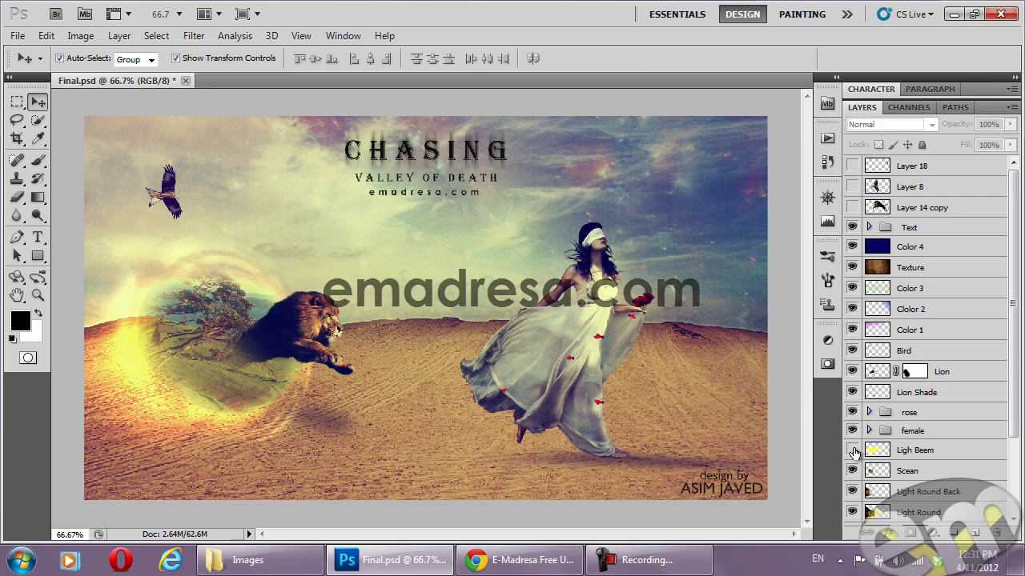
{"action": "left_click", "coordinate": [852, 450]}
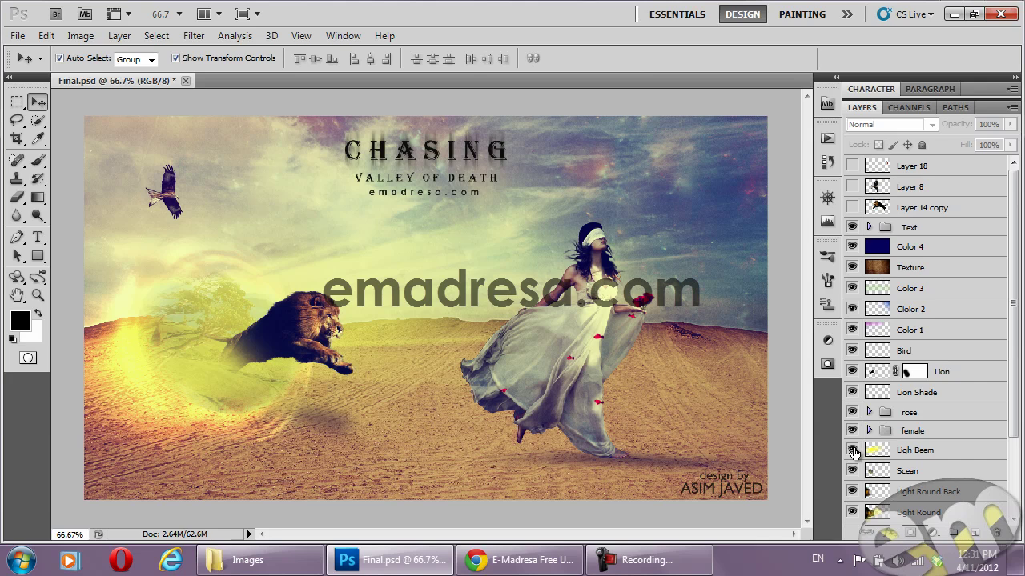
{"action": "left_click", "coordinate": [852, 450]}
{"action": "left_click", "coordinate": [851, 451]}
Open the emadresa tutorials page in a new Chrome tab and scroll down it
{"action": "left_click", "coordinate": [520, 561]}
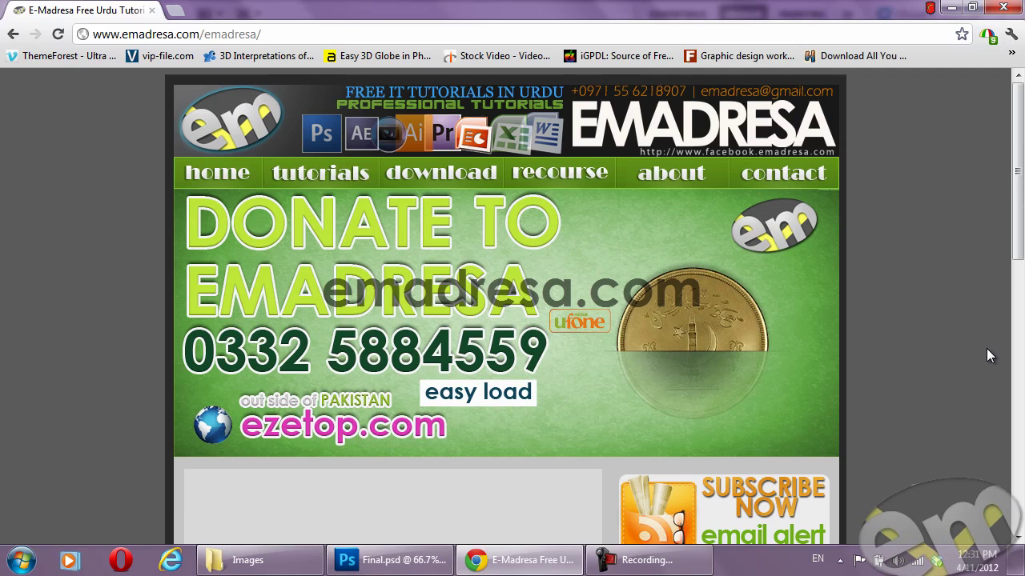
{"action": "left_click", "coordinate": [323, 171]}
{"action": "scroll", "coordinate": [303, 293], "scroll_direction": "down", "scroll_amount": 3}
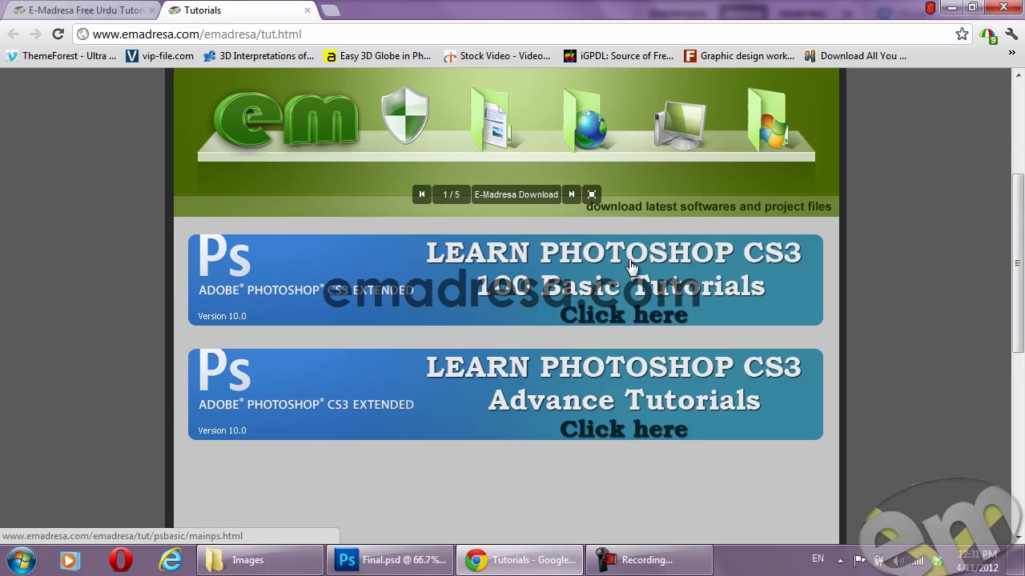
Open the Photoshop CS3 100 basic tutorials and scroll down and back up the lessons
{"action": "left_click", "coordinate": [689, 293]}
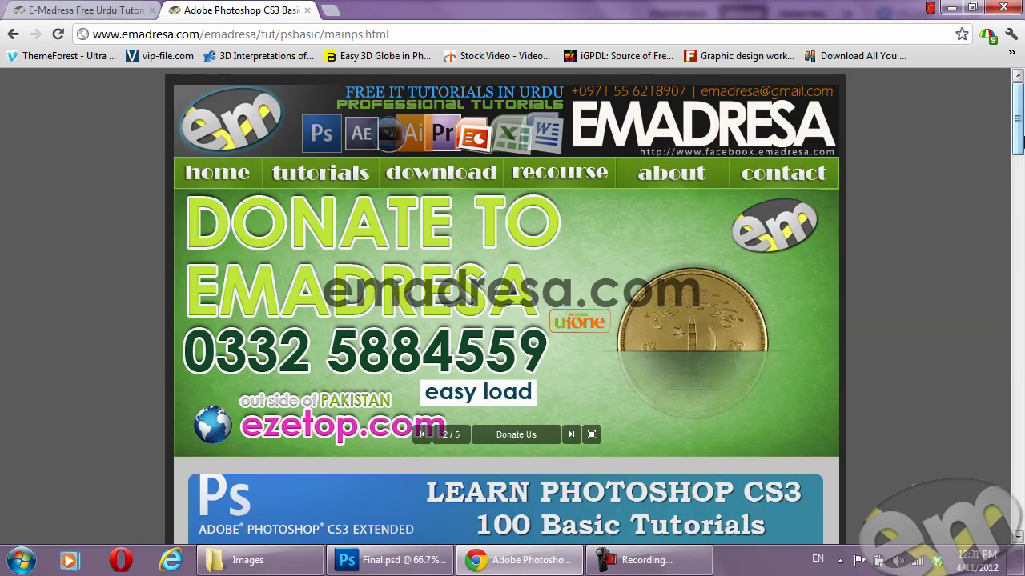
{"action": "mouse_move", "coordinate": [1015, 140]}
{"action": "left_mouse_down"}
{"action": "mouse_move", "coordinate": [1021, 456]}
{"action": "mouse_move", "coordinate": [1015, 255]}
{"action": "left_mouse_up"}
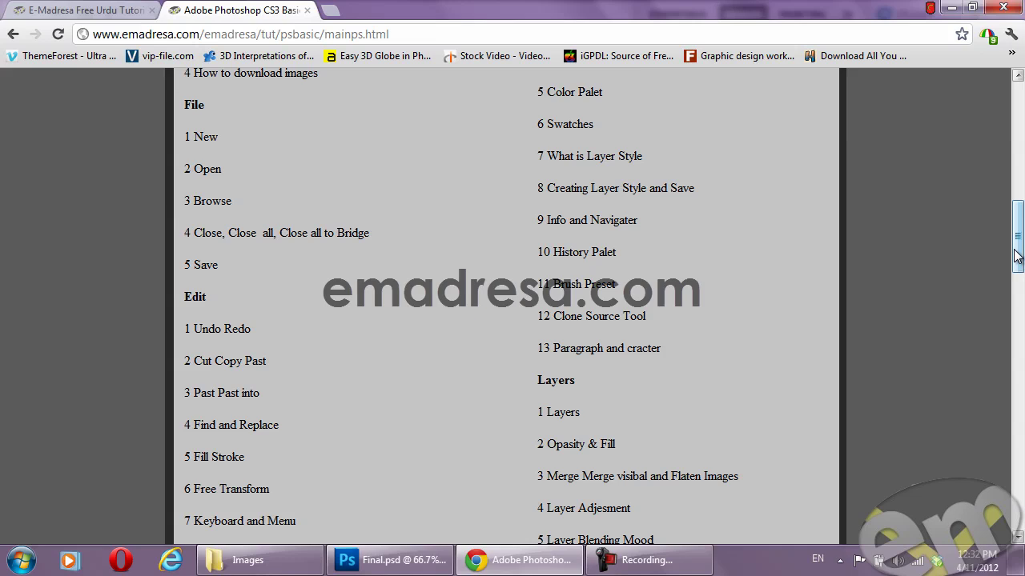
{"action": "left_click_drag", "start_coordinate": [1016, 254], "coordinate": [1020, 187]}
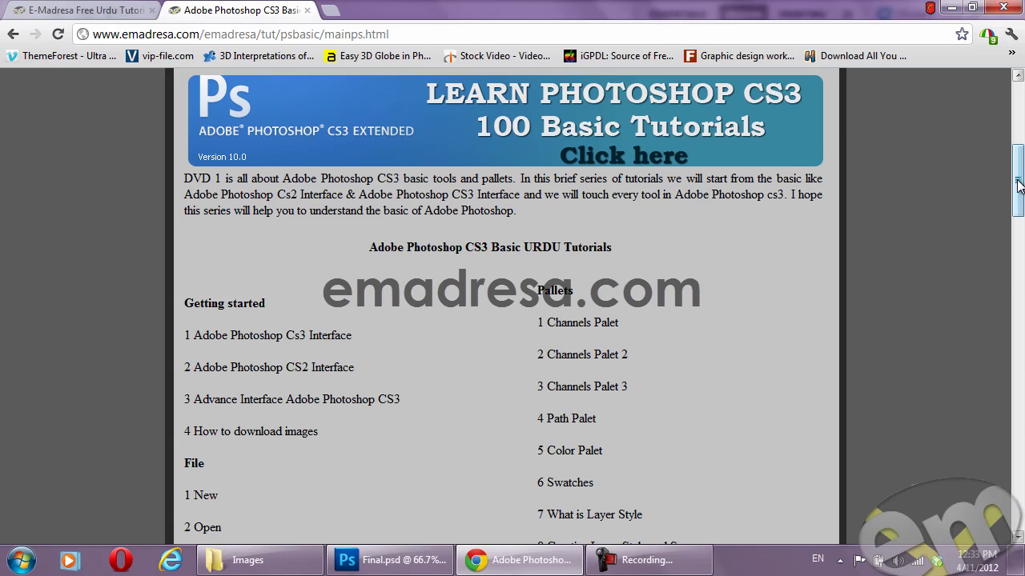
{"action": "mouse_move", "coordinate": [1018, 184]}
{"action": "left_mouse_down"}
{"action": "mouse_move", "coordinate": [1018, 226]}
{"action": "mouse_move", "coordinate": [1018, 124]}
{"action": "mouse_move", "coordinate": [1019, 495]}
{"action": "left_mouse_up"}
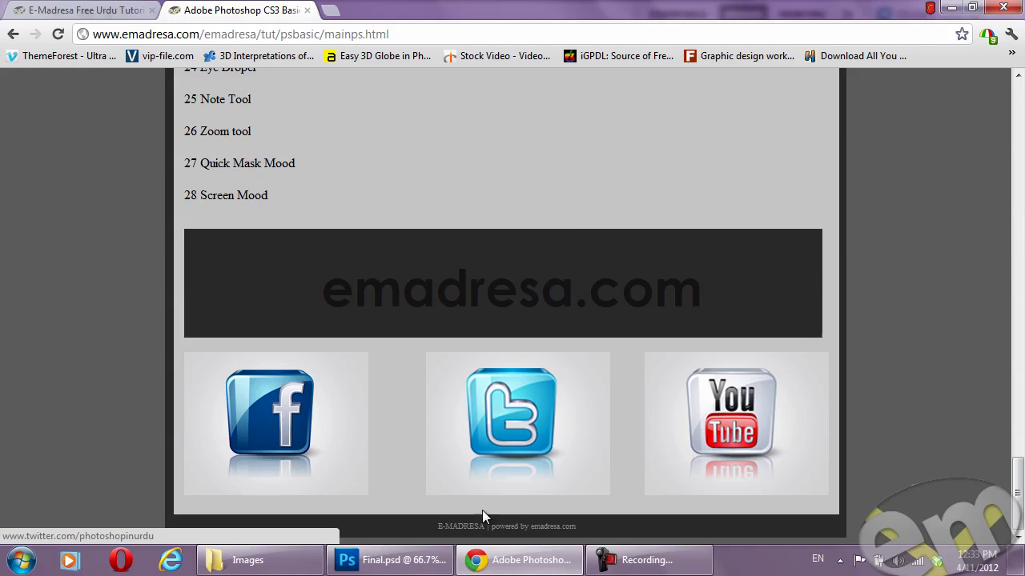
Create a new 1280 × 720 px, 72 ppi RGB document with a white background
{"action": "left_click", "coordinate": [405, 562]}
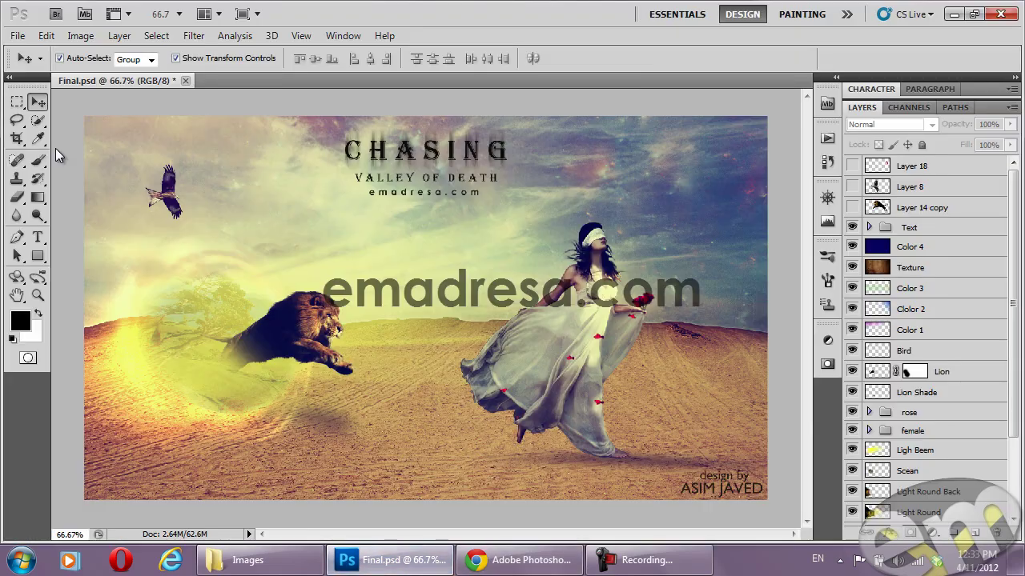
{"action": "left_click", "coordinate": [17, 35]}
{"action": "left_click", "coordinate": [28, 54]}
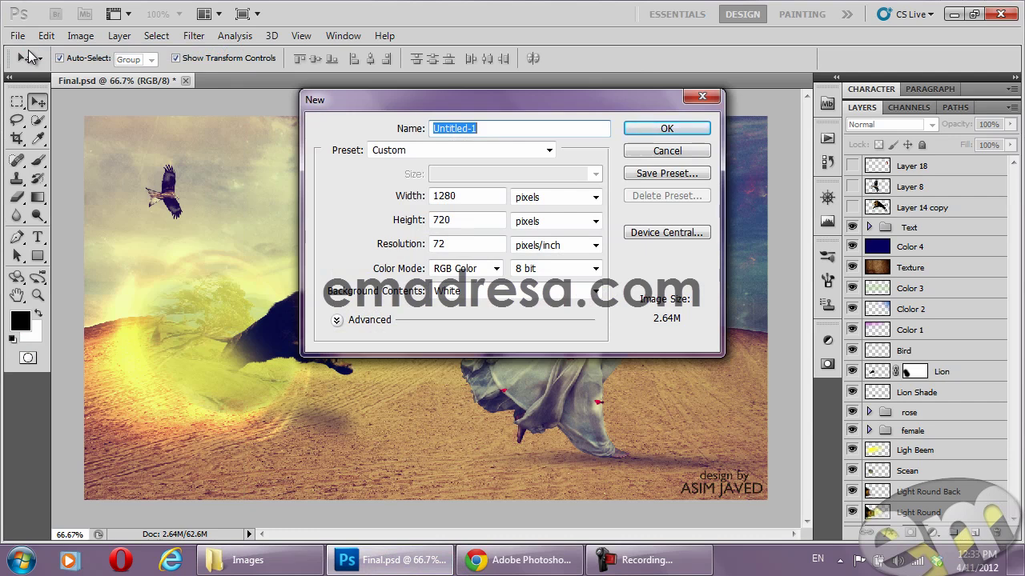
{"action": "left_click", "coordinate": [634, 131]}
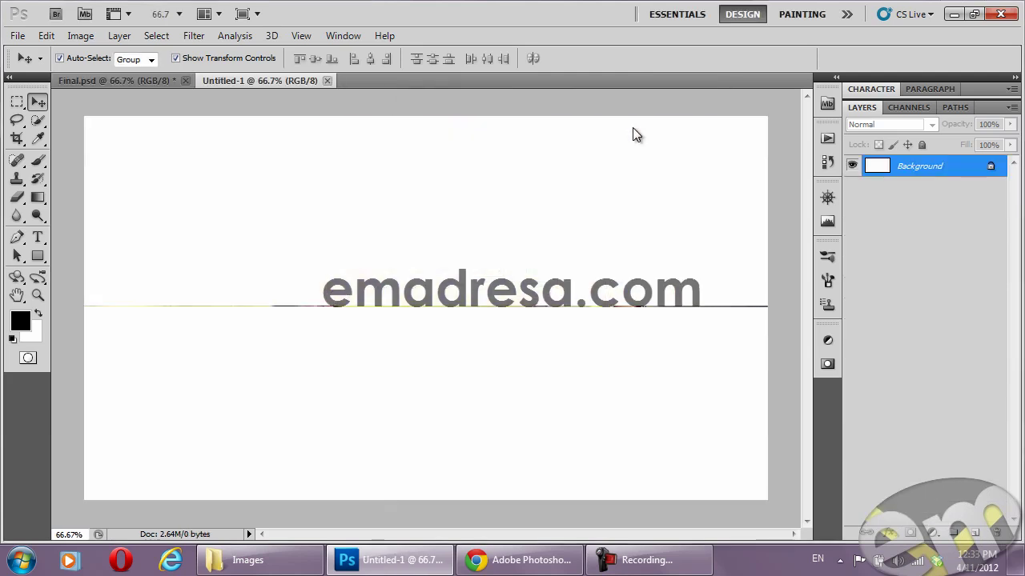
Drag the desert photo 1228109_21854009 from the Images folder into the new document
{"action": "left_click", "coordinate": [244, 561]}
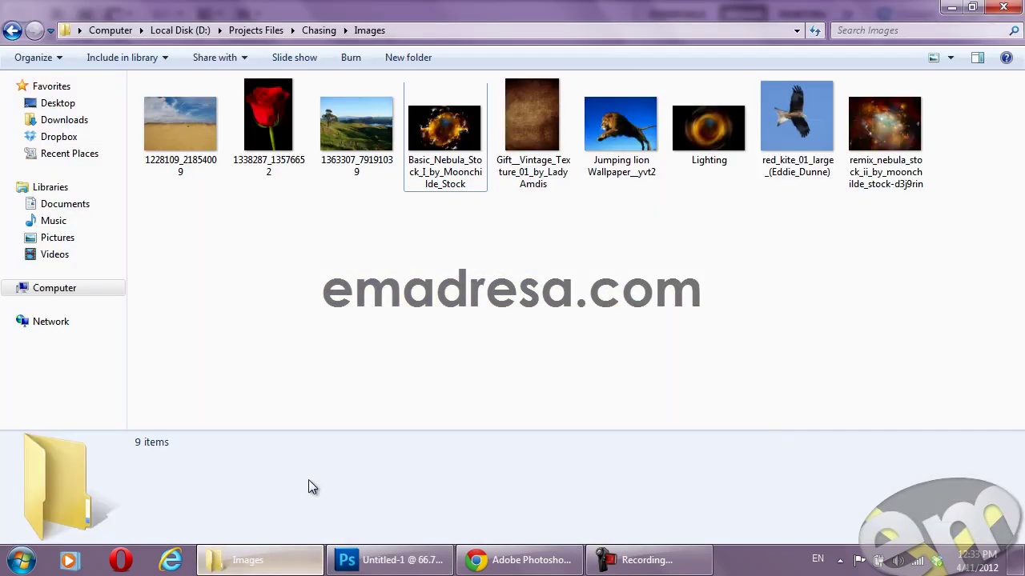
{"action": "left_click", "coordinate": [162, 136]}
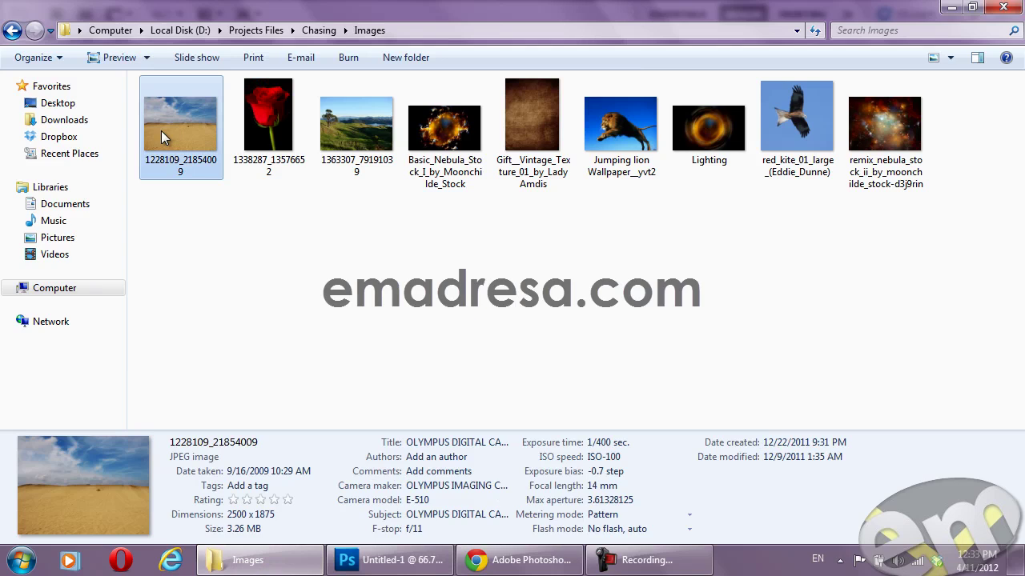
{"action": "left_click_drag", "start_coordinate": [180, 124], "coordinate": [390, 315]}
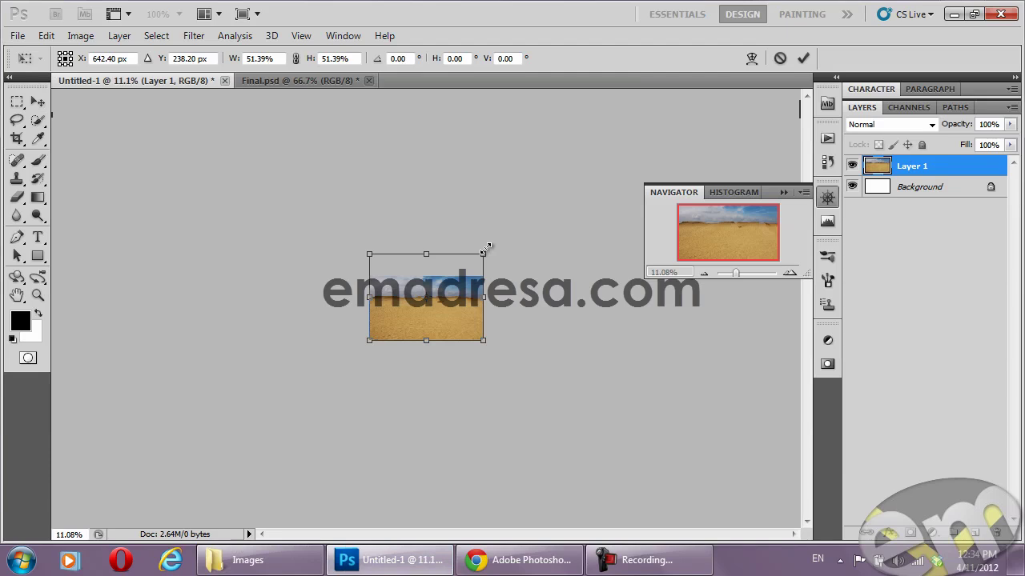
{"action": "left_click", "coordinate": [37, 298]}
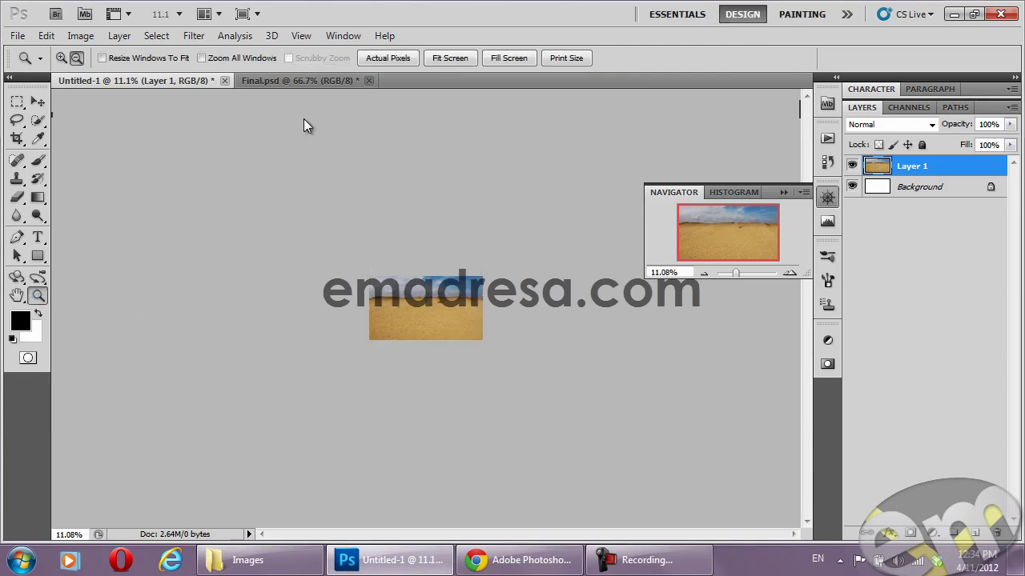
{"action": "left_click", "coordinate": [366, 60]}
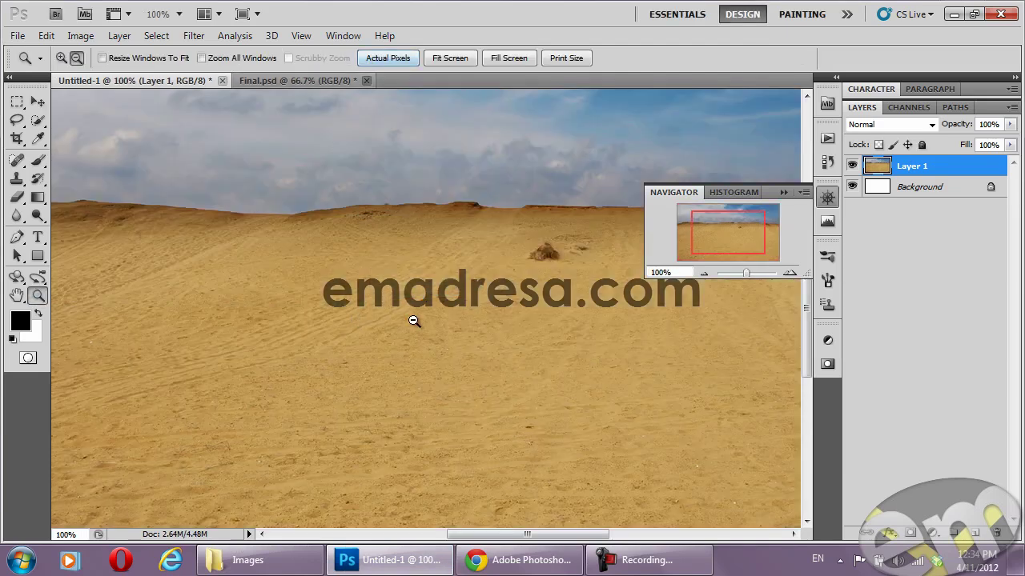
{"action": "left_click", "coordinate": [443, 320], "text": "alt"}
{"action": "left_click", "coordinate": [443, 322], "text": "alt"}
Move the desert layer down about 50 px so the horizon sits lower, then reselect Layer 1
{"action": "left_click", "coordinate": [38, 102]}
{"action": "left_click_drag", "start_coordinate": [345, 206], "coordinate": [359, 263]}
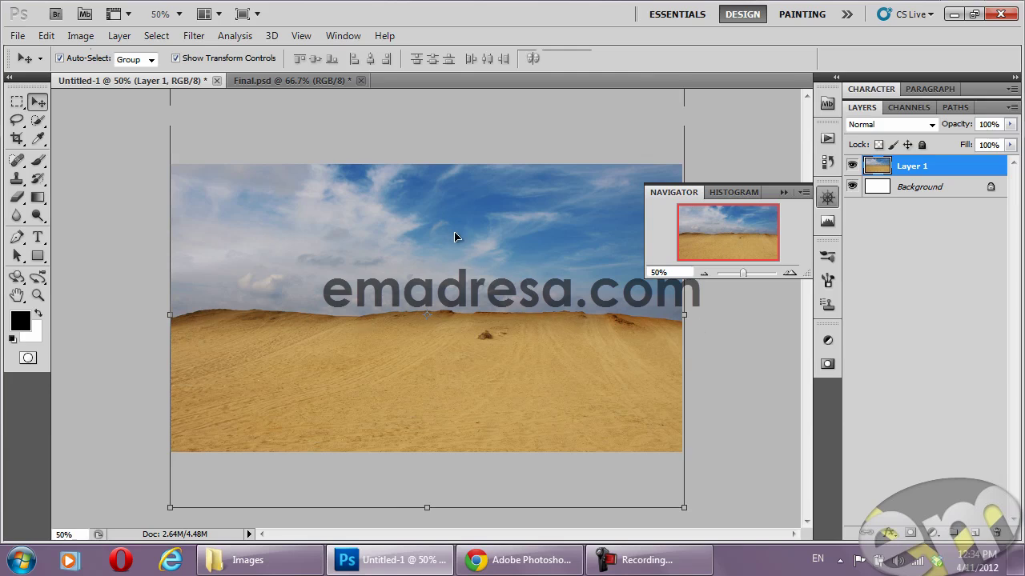
{"action": "left_click_drag", "start_coordinate": [445, 273], "coordinate": [446, 279]}
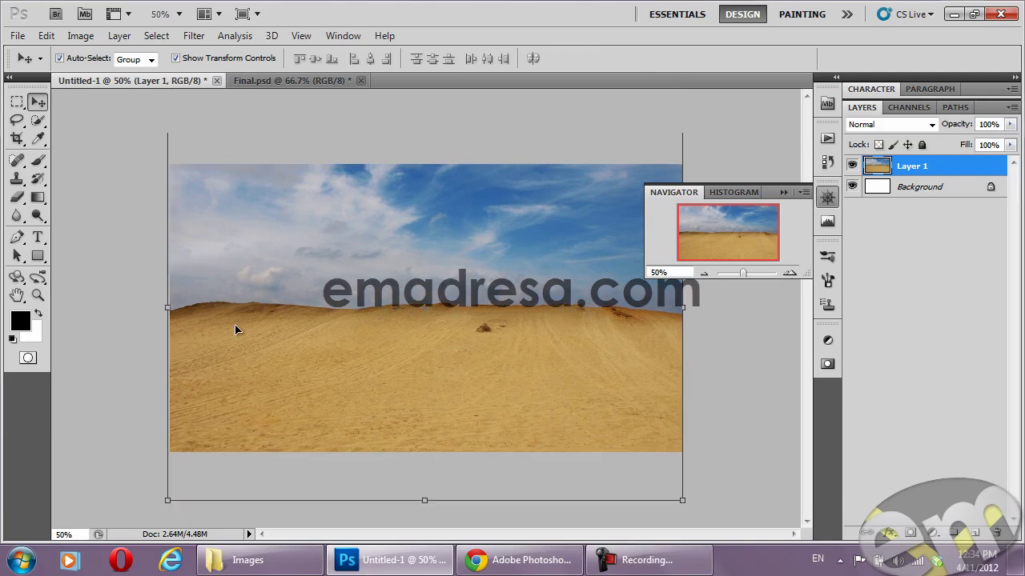
{"action": "left_click", "coordinate": [111, 298]}
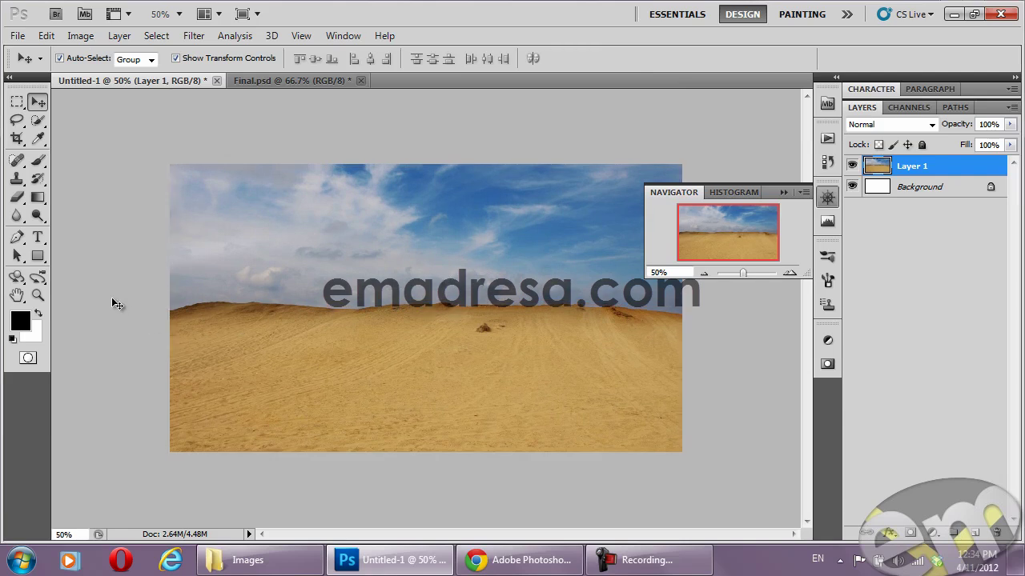
{"action": "left_click", "coordinate": [784, 194]}
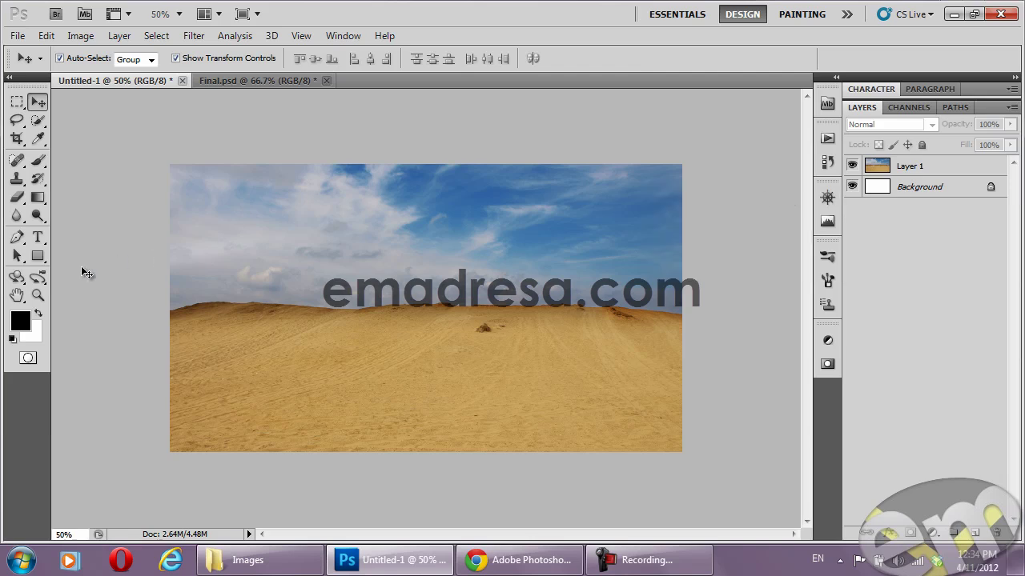
{"action": "left_click", "coordinate": [44, 297]}
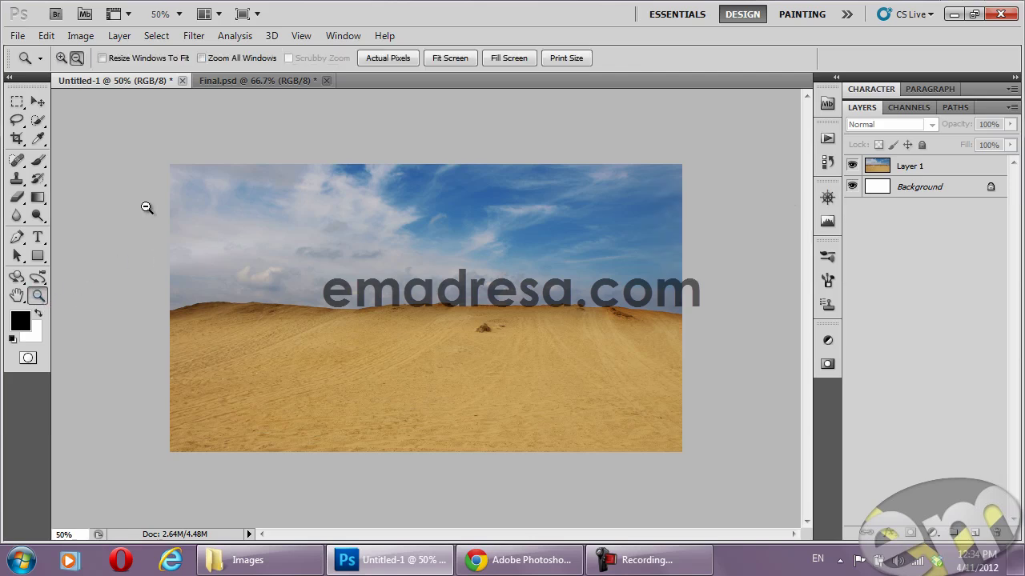
{"action": "left_click", "coordinate": [40, 103]}
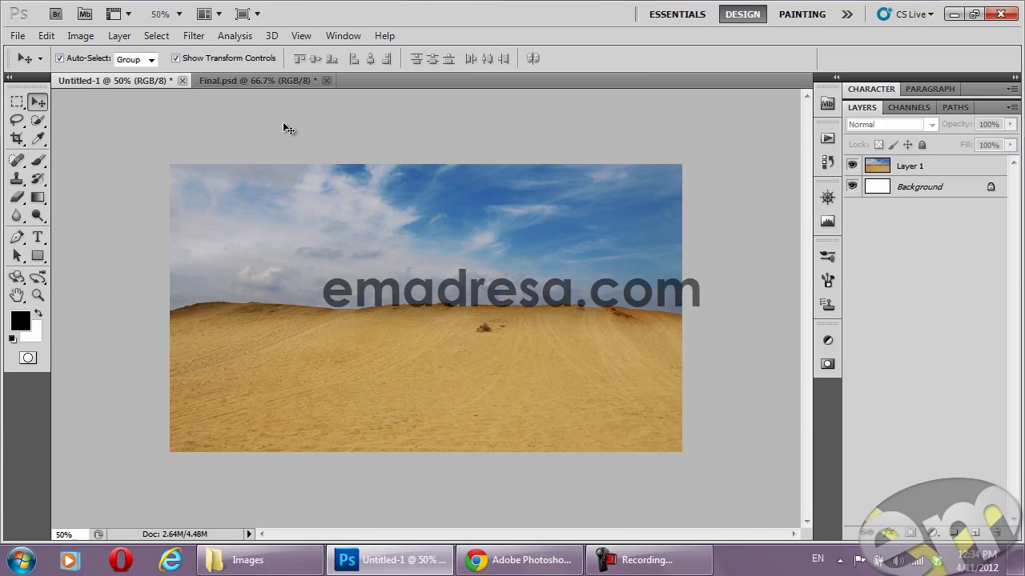
{"action": "left_click", "coordinate": [916, 165]}
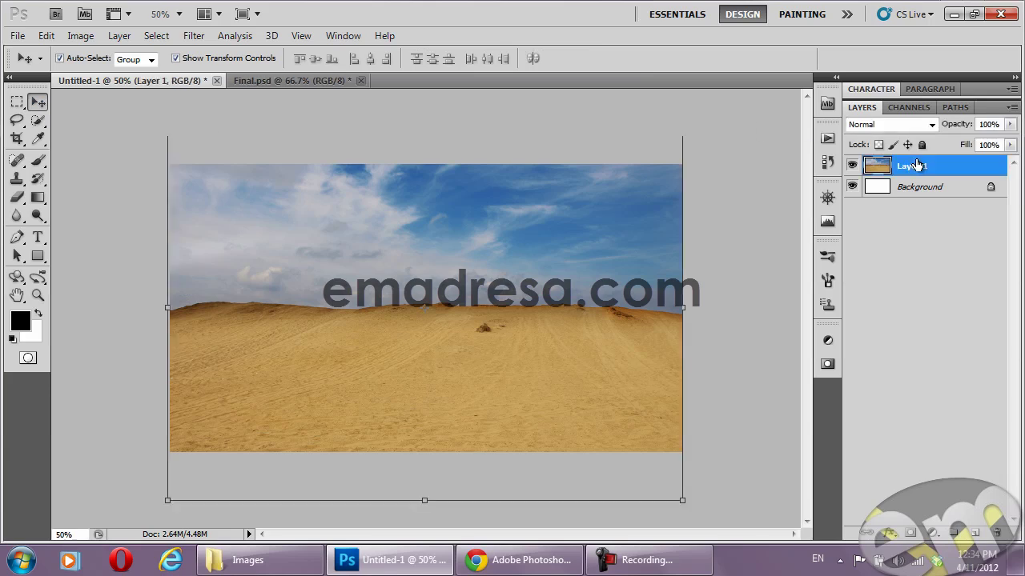
Duplicate Layer 1, desaturate the copy with Ctrl+Shift+U and set it to Soft Light
{"action": "left_click_drag", "start_coordinate": [917, 165], "coordinate": [976, 535]}
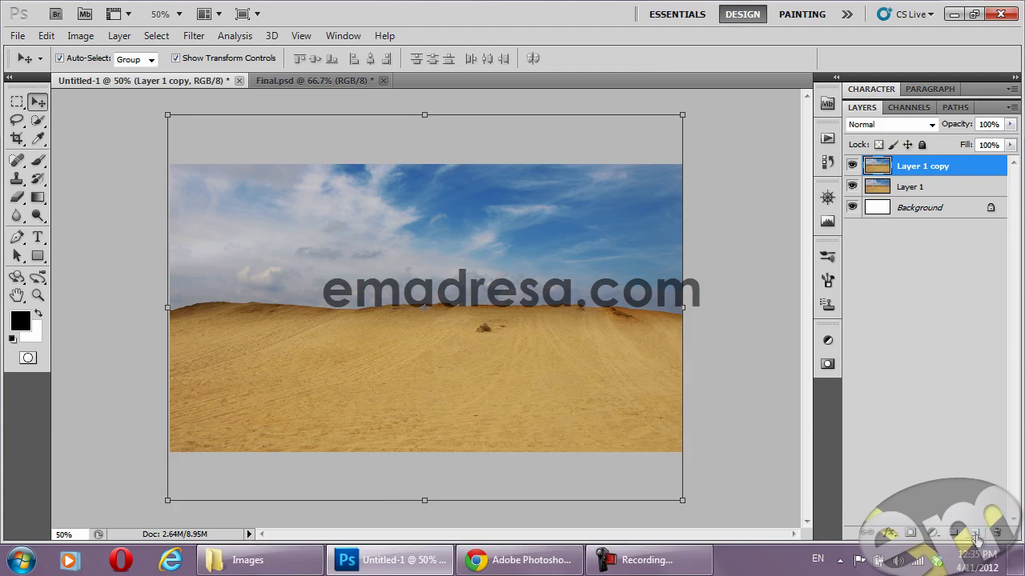
{"action": "key", "text": "ctrl+shift+u"}
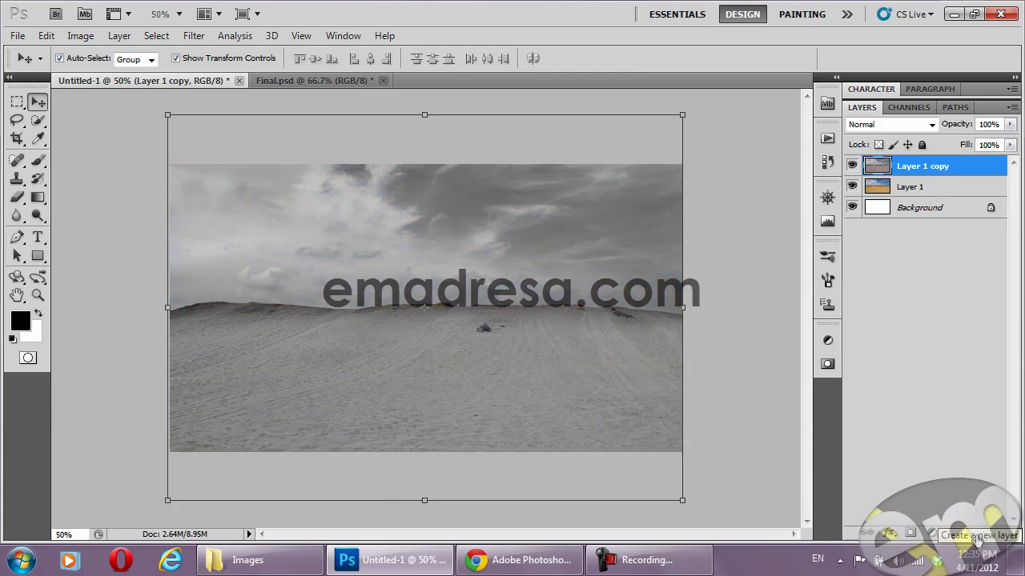
{"action": "left_click", "coordinate": [904, 128]}
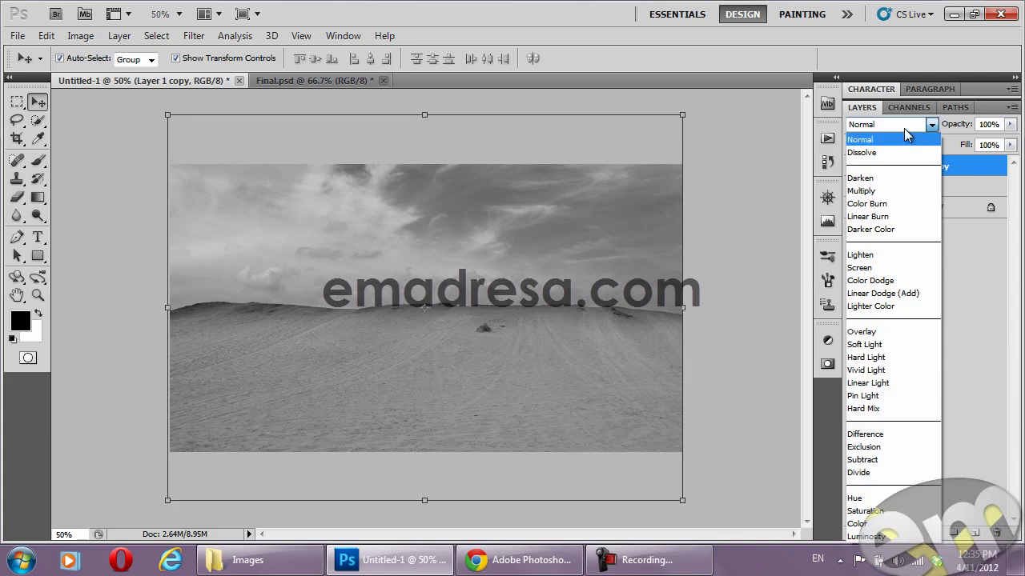
{"action": "left_click", "coordinate": [892, 347]}
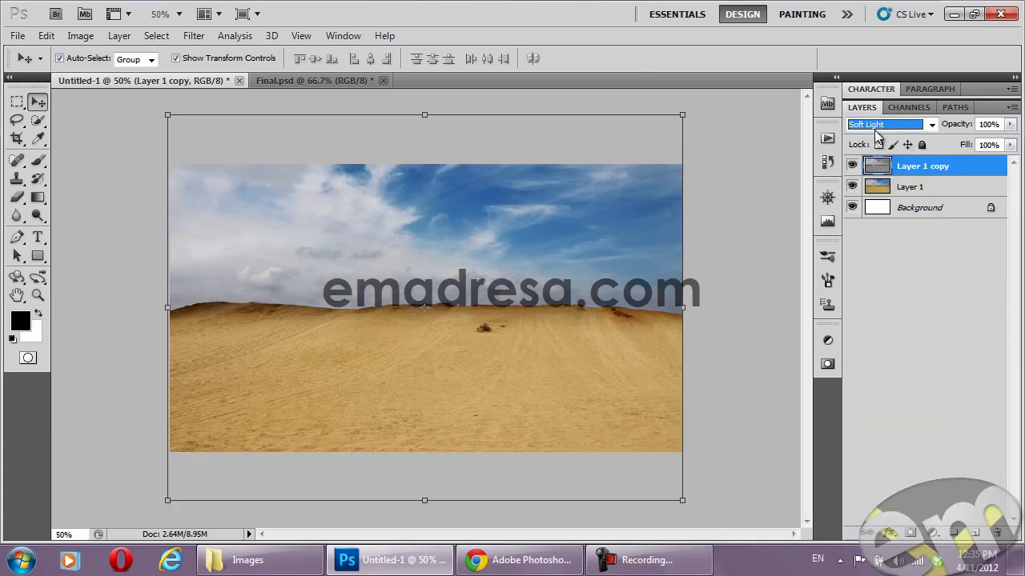
{"action": "left_click", "coordinate": [902, 290]}
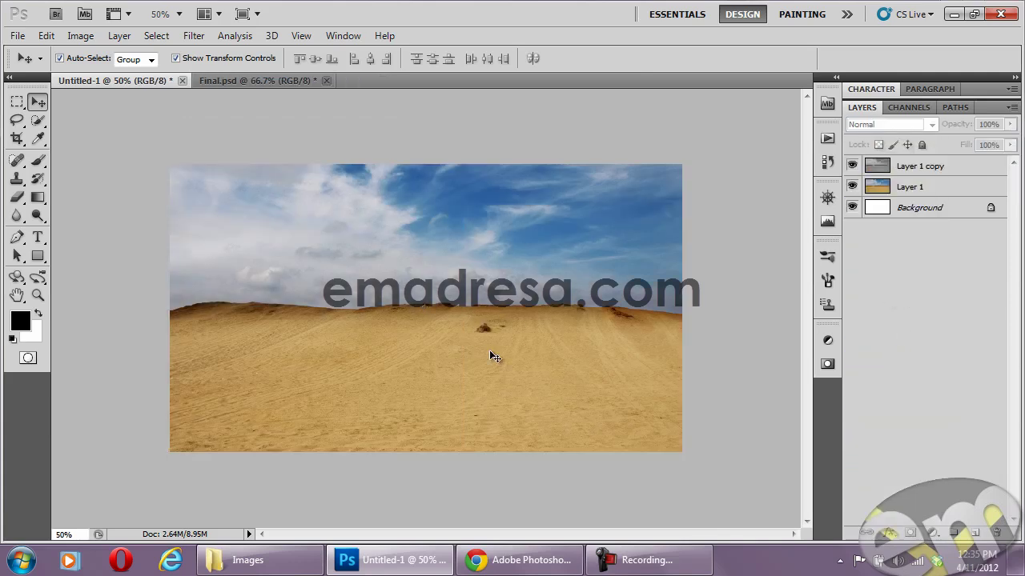
{"action": "left_click", "coordinate": [852, 165]}
{"action": "left_click", "coordinate": [851, 165]}
Zoom between actual pixels and full view to inspect the result, then reselect Layer 1 copy
{"action": "left_click", "coordinate": [37, 295]}
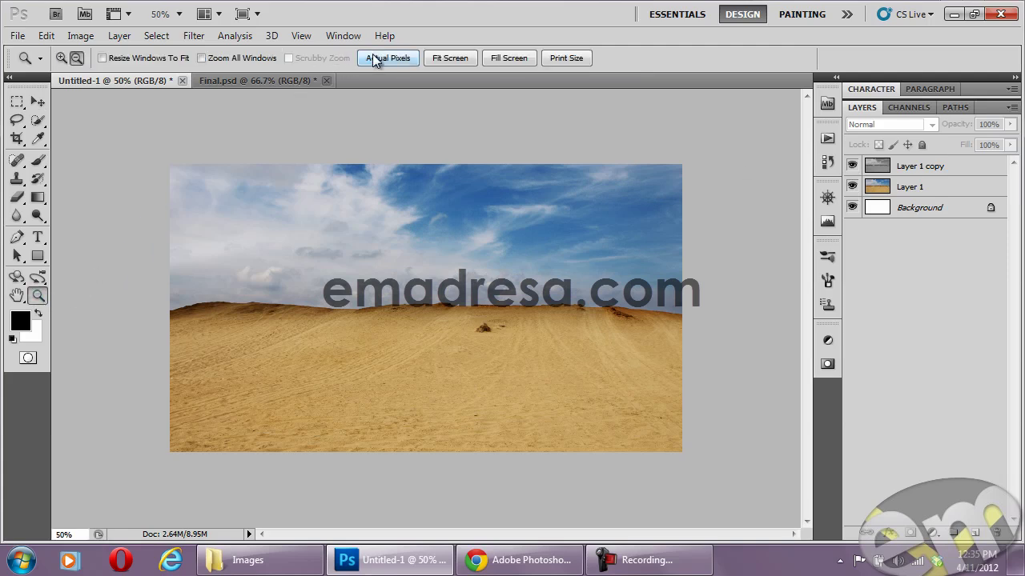
{"action": "left_click", "coordinate": [376, 58]}
{"action": "left_click", "coordinate": [461, 313], "text": "alt"}
{"action": "left_click", "coordinate": [461, 313], "text": "alt"}
{"action": "left_click", "coordinate": [393, 60]}
{"action": "left_click", "coordinate": [423, 240], "text": "alt"}
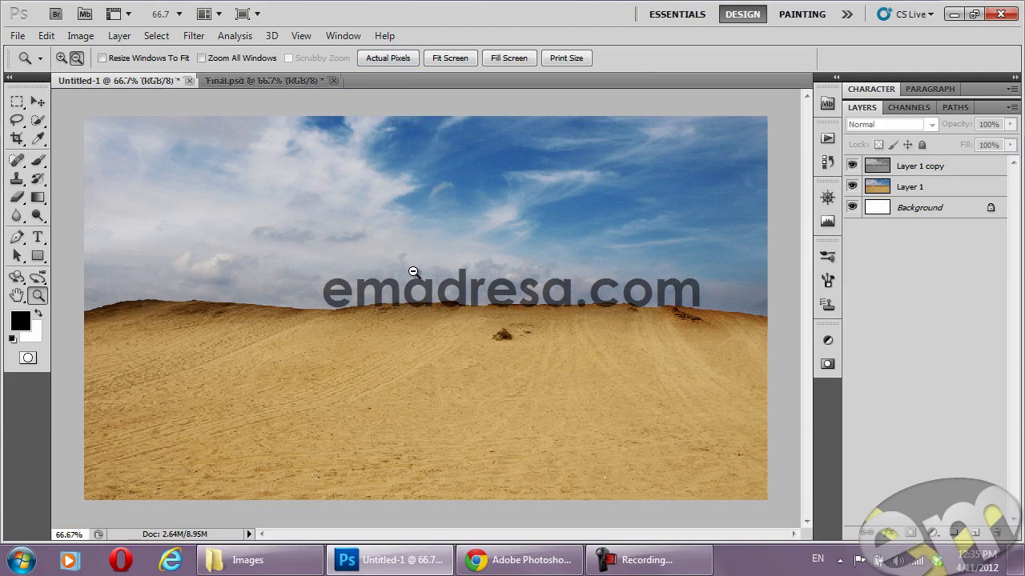
{"action": "left_click", "coordinate": [36, 105]}
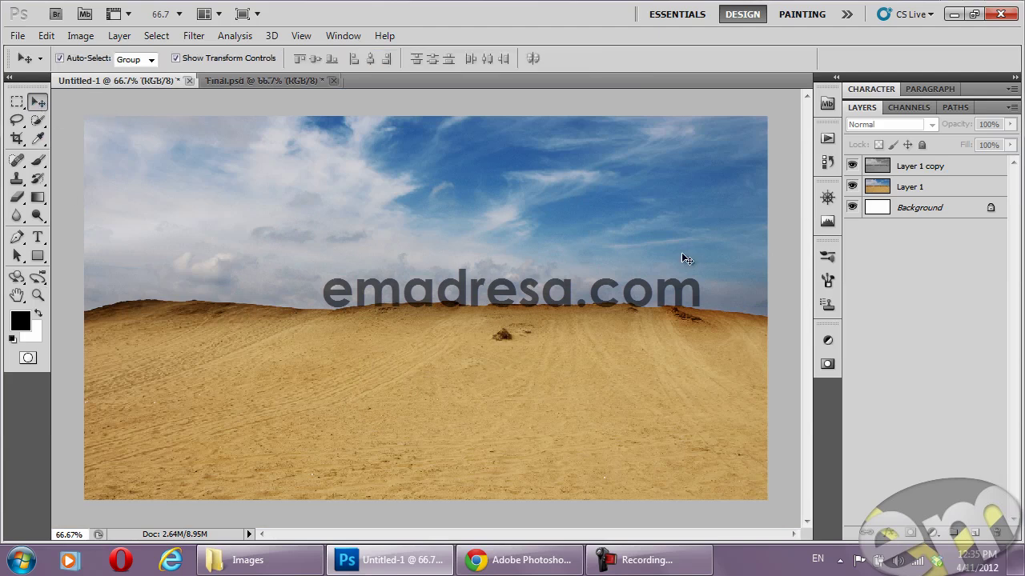
{"action": "left_click", "coordinate": [919, 167]}
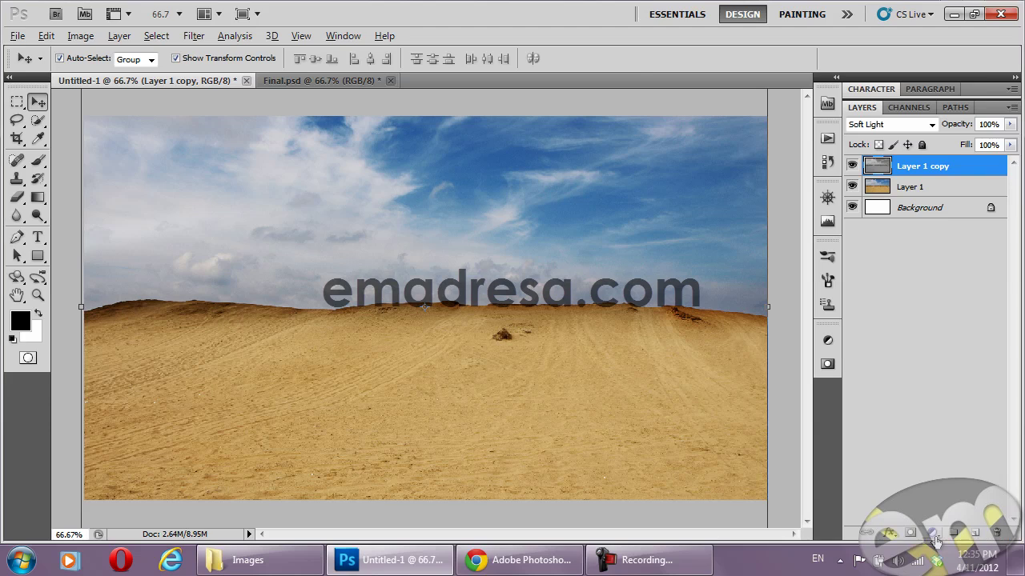
Add a Levels adjustment layer clipped to Layer 1 copy
{"action": "left_click", "coordinate": [938, 543]}
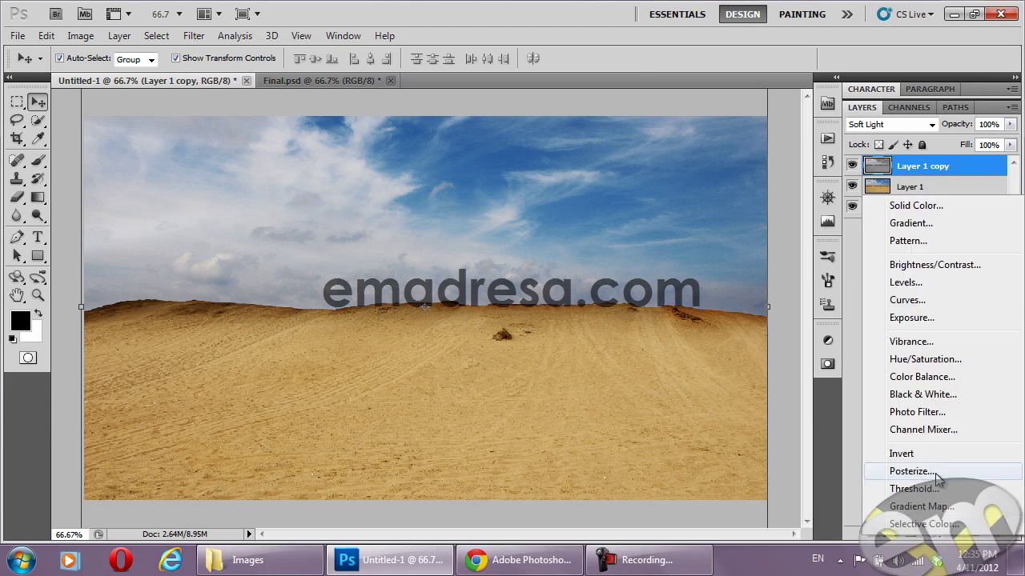
{"action": "left_click", "coordinate": [916, 285]}
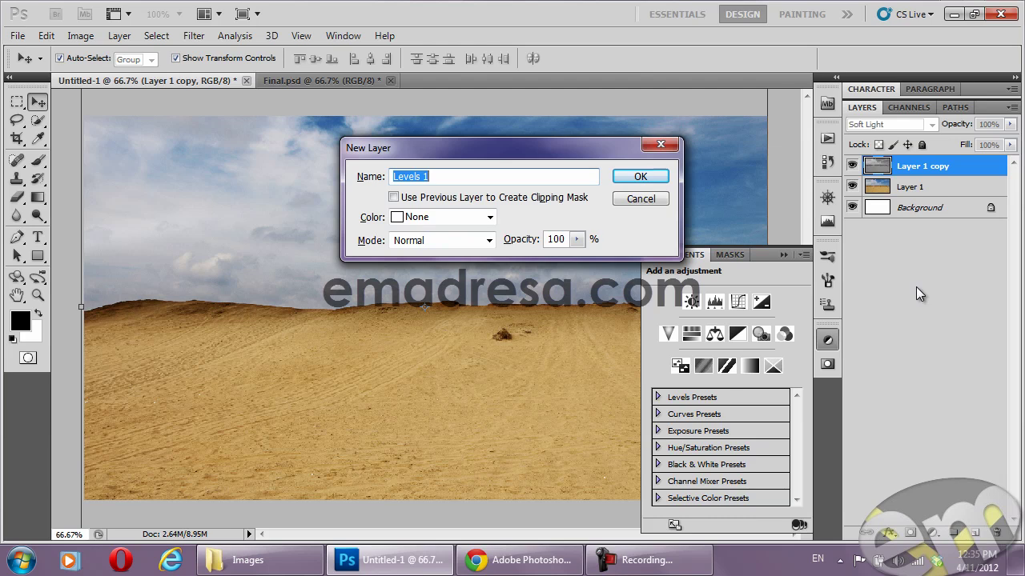
{"action": "left_click", "coordinate": [393, 198]}
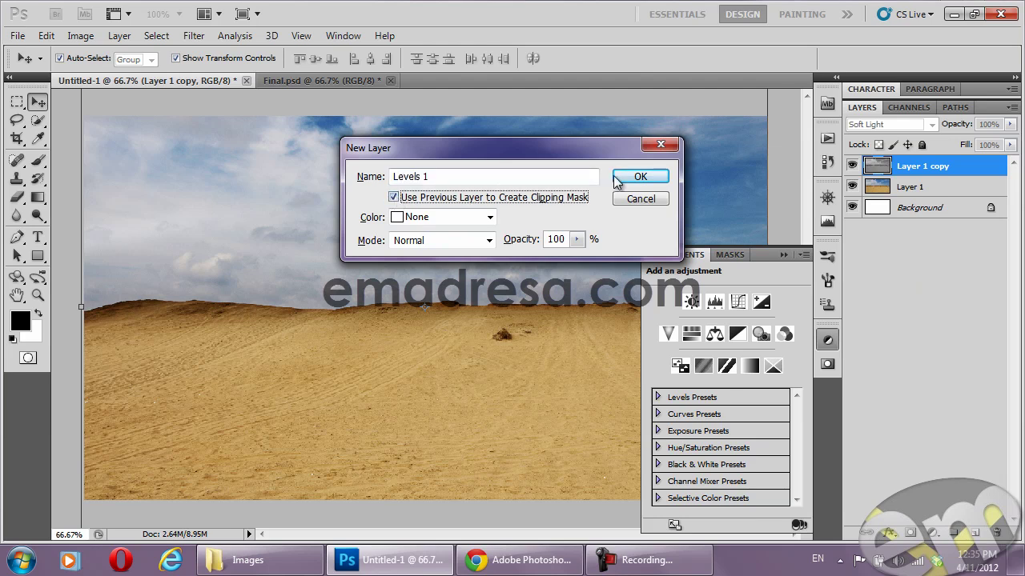
{"action": "left_click", "coordinate": [640, 177]}
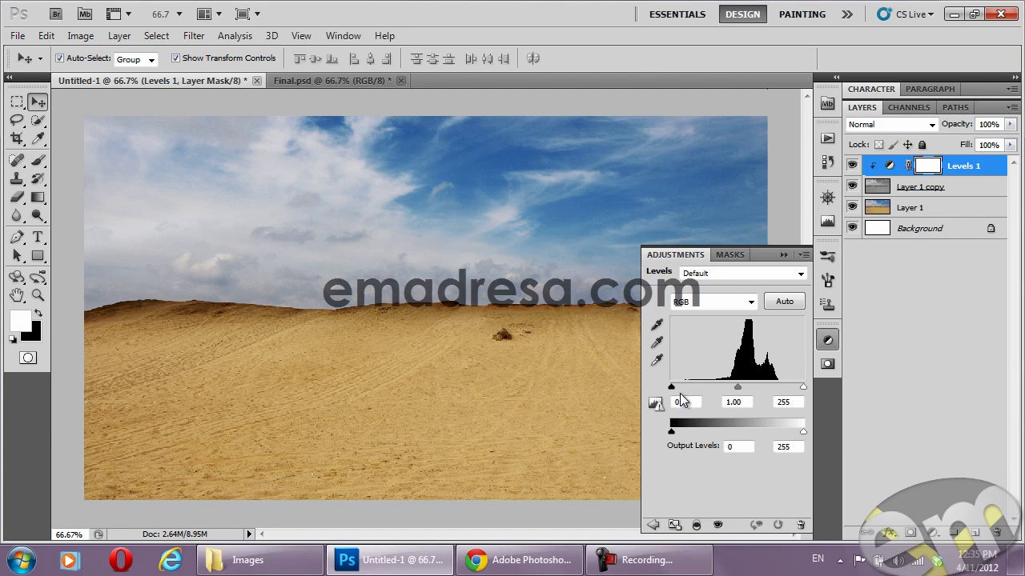
Raise the Levels black input to 56 and toggle Levels 1 to compare before and after
{"action": "left_click_drag", "start_coordinate": [671, 387], "coordinate": [701, 387]}
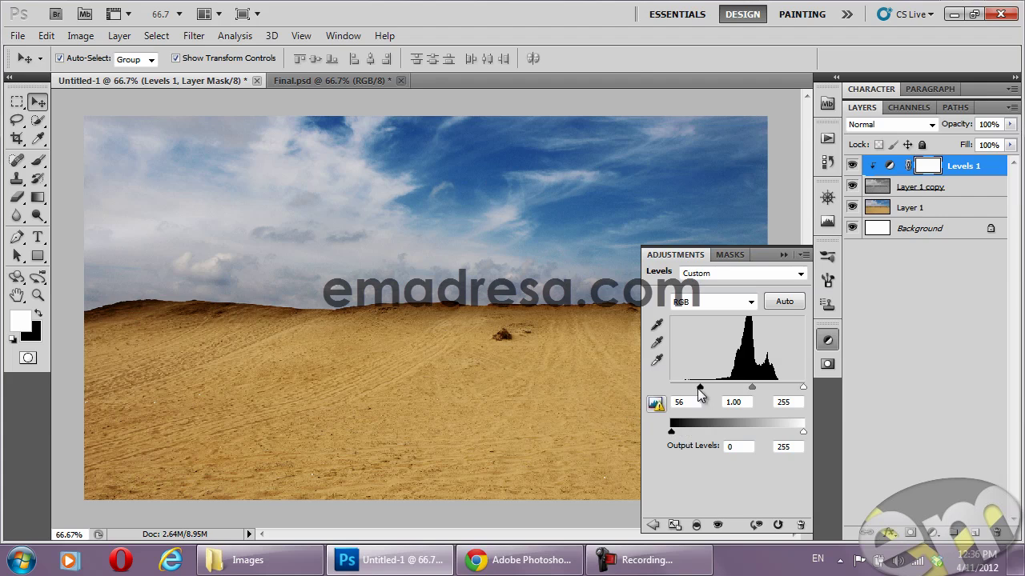
{"action": "mouse_move", "coordinate": [699, 387]}
{"action": "left_mouse_down"}
{"action": "mouse_move", "coordinate": [658, 392]}
{"action": "mouse_move", "coordinate": [690, 388]}
{"action": "mouse_move", "coordinate": [673, 392]}
{"action": "left_mouse_up"}
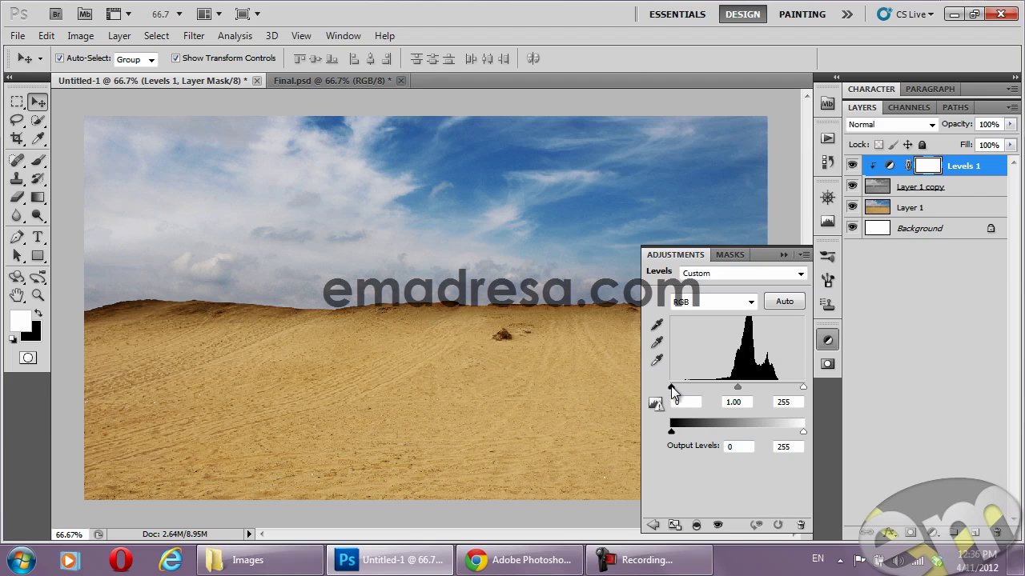
{"action": "left_click_drag", "start_coordinate": [672, 392], "coordinate": [701, 388]}
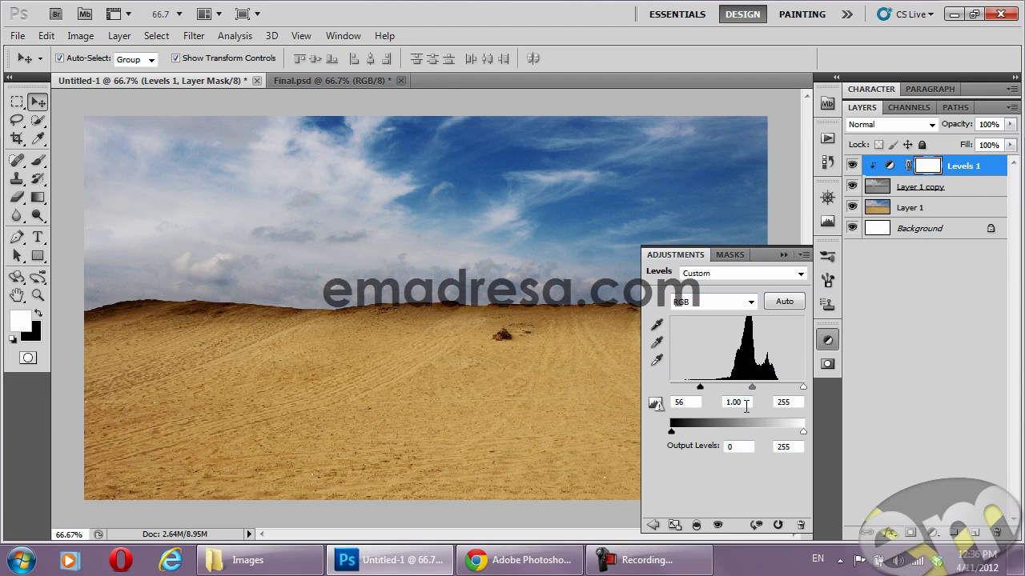
{"action": "left_click", "coordinate": [784, 255]}
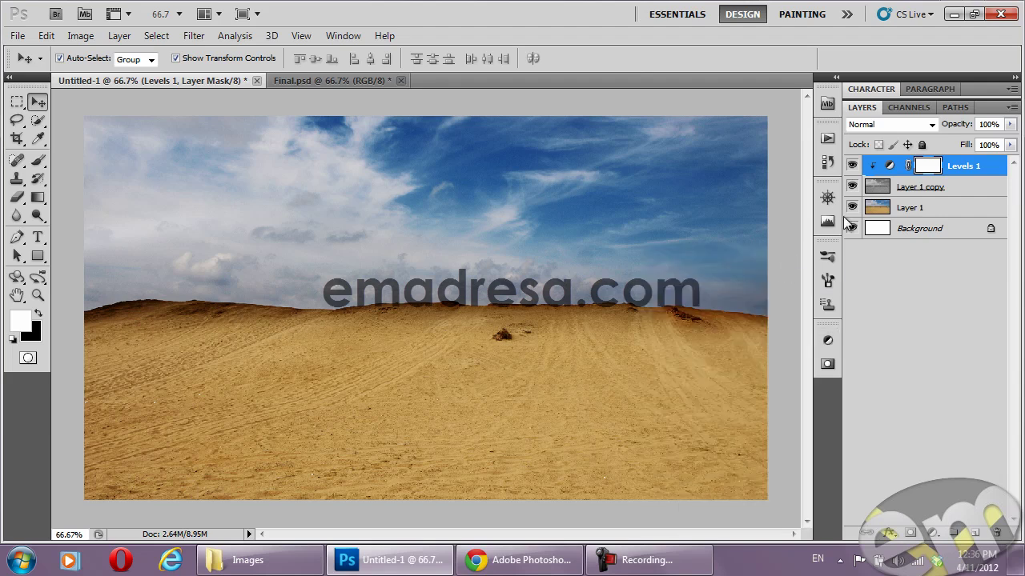
{"action": "left_click", "coordinate": [852, 165]}
{"action": "left_click", "coordinate": [852, 165]}
{"action": "left_click", "coordinate": [851, 165]}
{"action": "left_click", "coordinate": [851, 165]}
Drag remix_nebula_stock_ii_by_moonchilde_stock-d3j9rin.jpg from Explorer into Photoshop to open it
{"action": "left_click", "coordinate": [854, 164]}
{"action": "left_click", "coordinate": [854, 165]}
{"action": "left_click", "coordinate": [276, 560]}
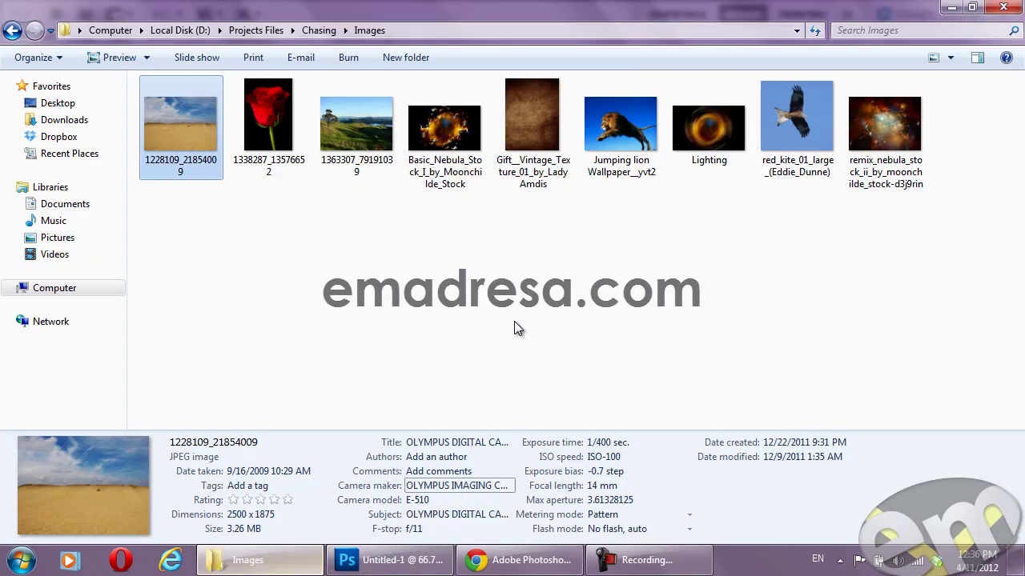
{"action": "left_click_drag", "start_coordinate": [863, 198], "coordinate": [418, 553]}
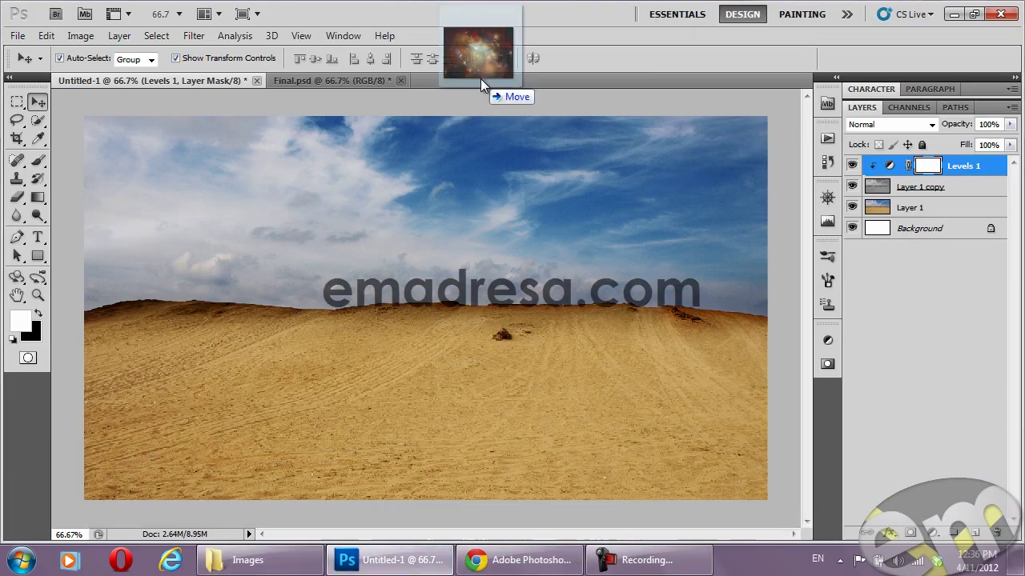
{"action": "left_click_drag", "start_coordinate": [417, 553], "coordinate": [480, 78]}
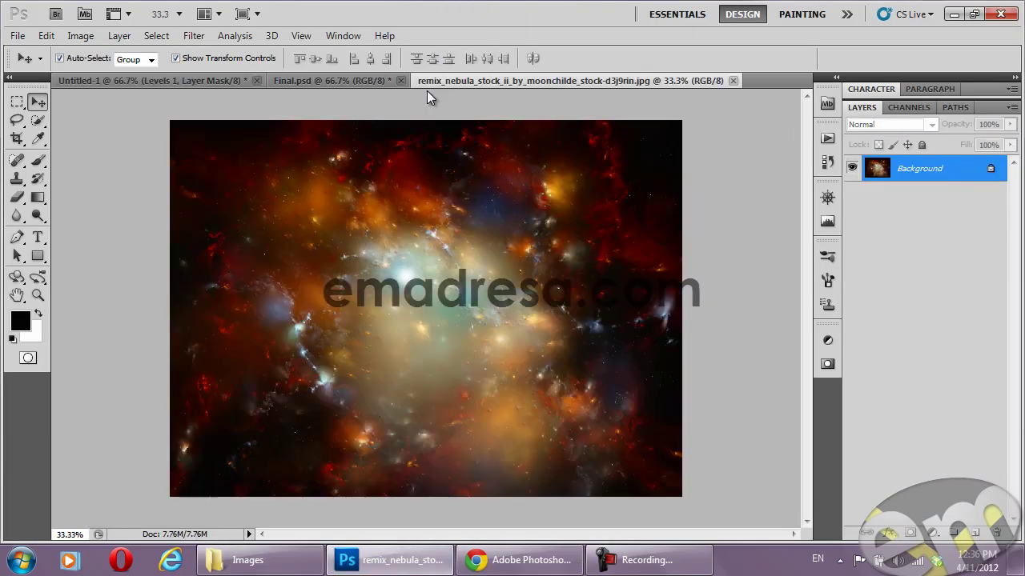
Copy the nebula into the desert composition as Layer 2 and position it over the canvas
{"action": "left_click_drag", "start_coordinate": [560, 80], "coordinate": [612, 251]}
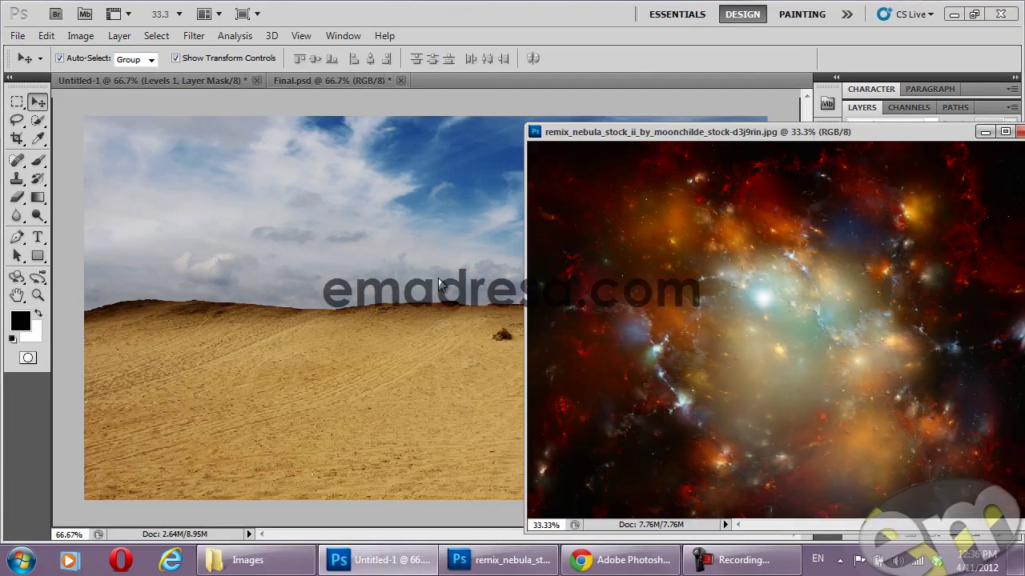
{"action": "left_click_drag", "start_coordinate": [755, 144], "coordinate": [492, 155]}
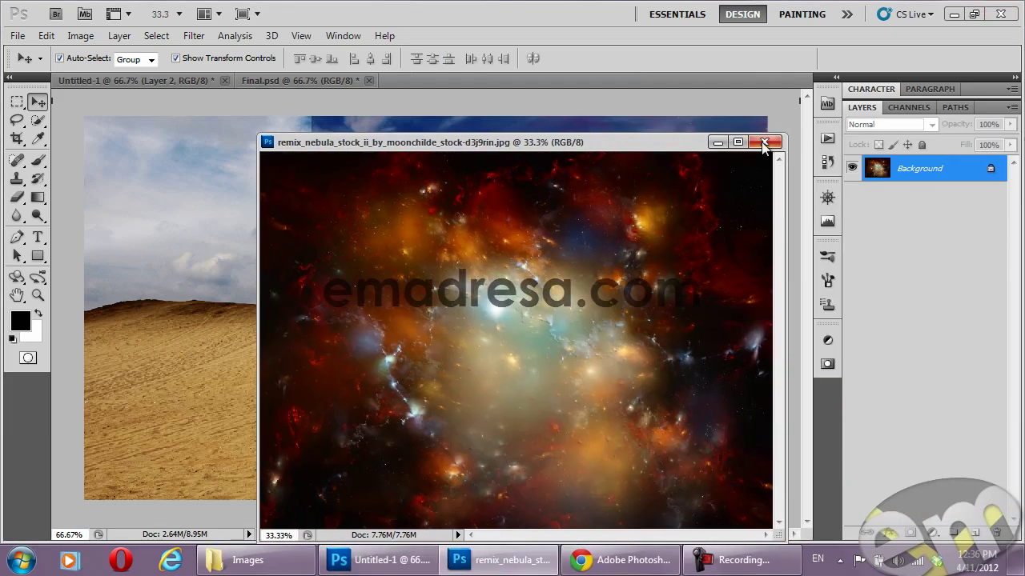
{"action": "left_click", "coordinate": [775, 142]}
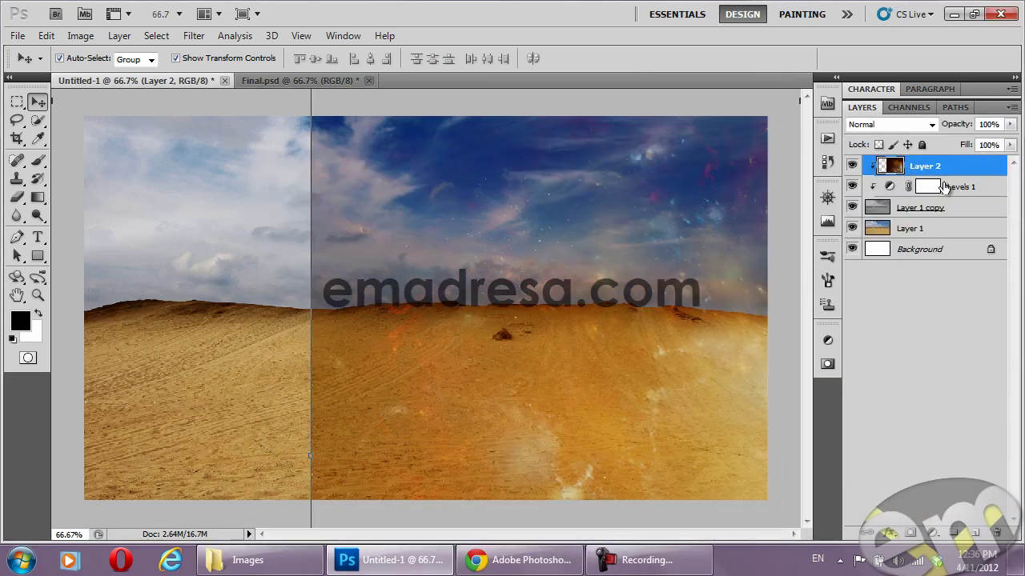
{"action": "left_click_drag", "start_coordinate": [967, 170], "coordinate": [979, 237]}
{"action": "mouse_move", "coordinate": [984, 166]}
{"action": "left_mouse_down"}
{"action": "mouse_move", "coordinate": [985, 240]}
{"action": "mouse_move", "coordinate": [972, 165]}
{"action": "left_mouse_up"}
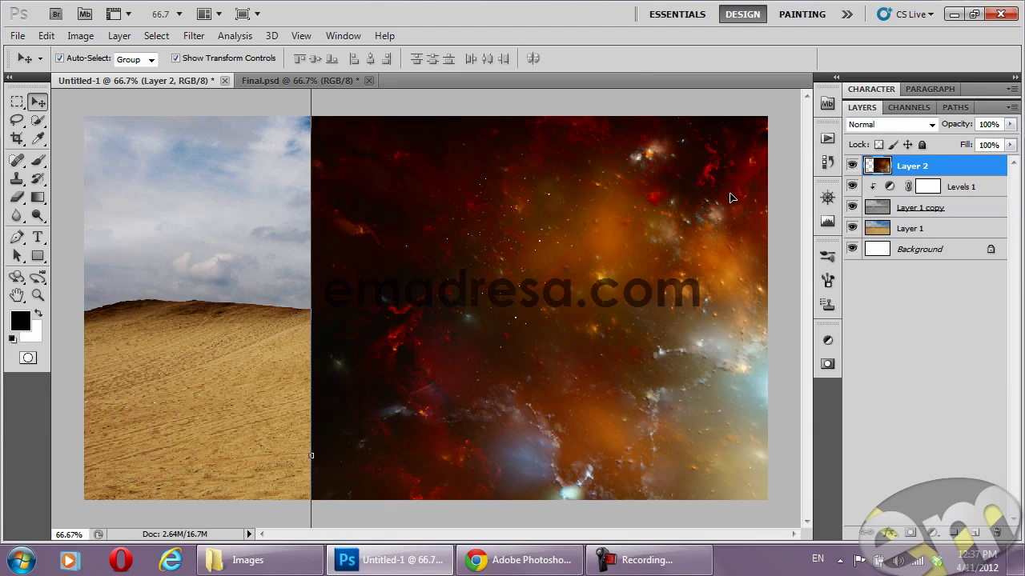
{"action": "left_click_drag", "start_coordinate": [734, 206], "coordinate": [587, 208]}
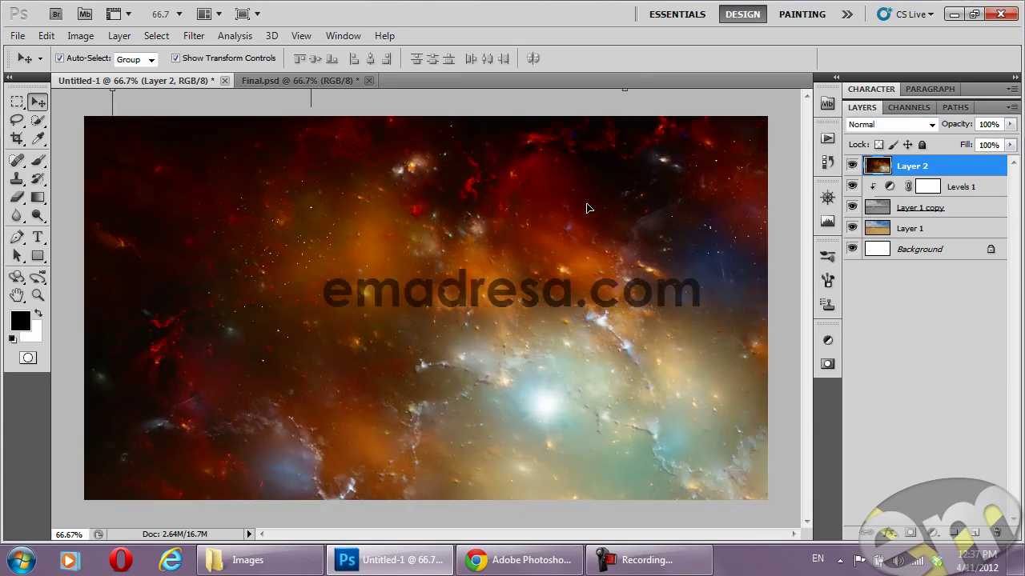
{"action": "mouse_move", "coordinate": [587, 208]}
{"action": "left_mouse_down"}
{"action": "mouse_move", "coordinate": [567, 226]}
{"action": "mouse_move", "coordinate": [526, 225]}
{"action": "left_mouse_up"}
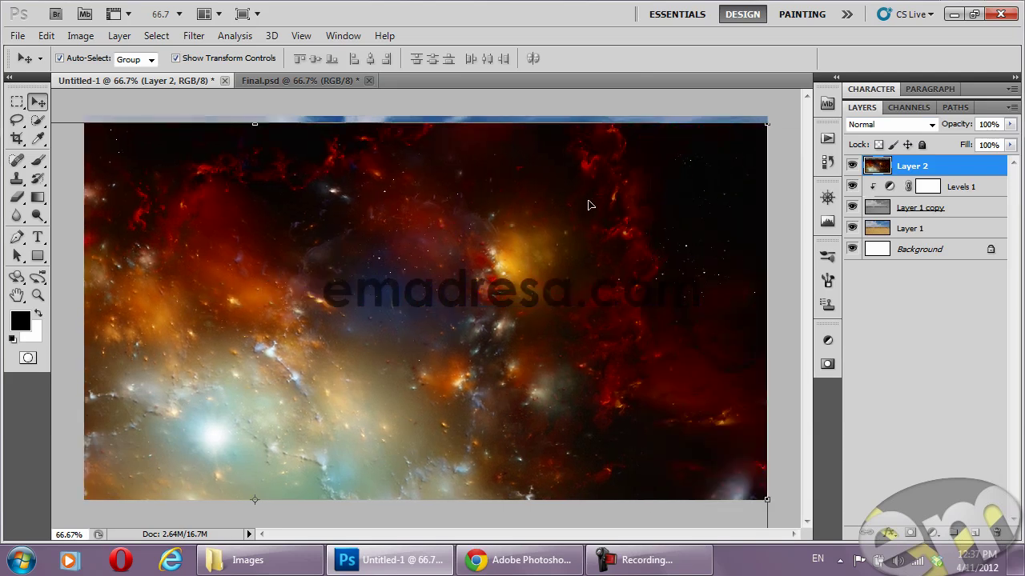
{"action": "left_click_drag", "start_coordinate": [544, 288], "coordinate": [515, 288]}
Free-transform the nebula to about 58.56% × 37.65%, filling the sky edge to edge above the sand
{"action": "left_click", "coordinate": [735, 127]}
{"action": "left_click_drag", "start_coordinate": [736, 135], "coordinate": [525, 275]}
{"action": "mouse_move", "coordinate": [377, 381]}
{"action": "left_mouse_down"}
{"action": "mouse_move", "coordinate": [547, 226]}
{"action": "mouse_move", "coordinate": [616, 195]}
{"action": "left_mouse_up"}
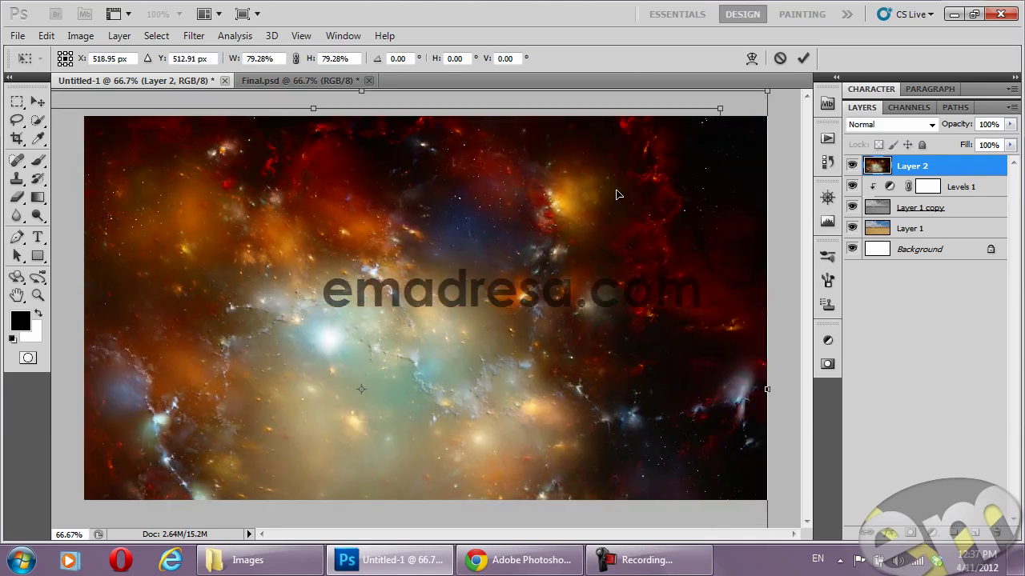
{"action": "left_click_drag", "start_coordinate": [770, 93], "coordinate": [699, 158]}
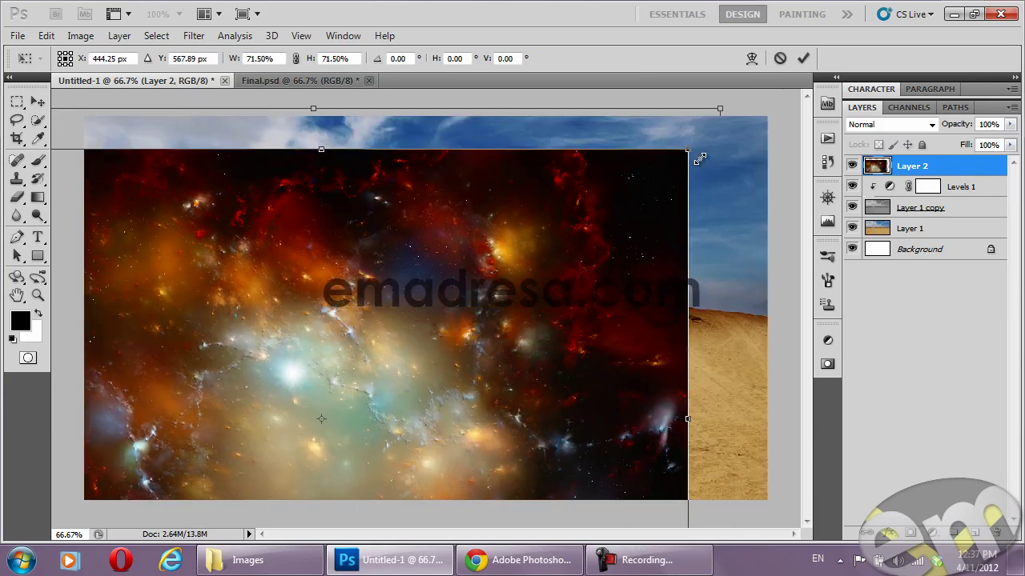
{"action": "mouse_move", "coordinate": [487, 269]}
{"action": "left_mouse_down"}
{"action": "mouse_move", "coordinate": [604, 221]}
{"action": "mouse_move", "coordinate": [582, 223]}
{"action": "left_mouse_up"}
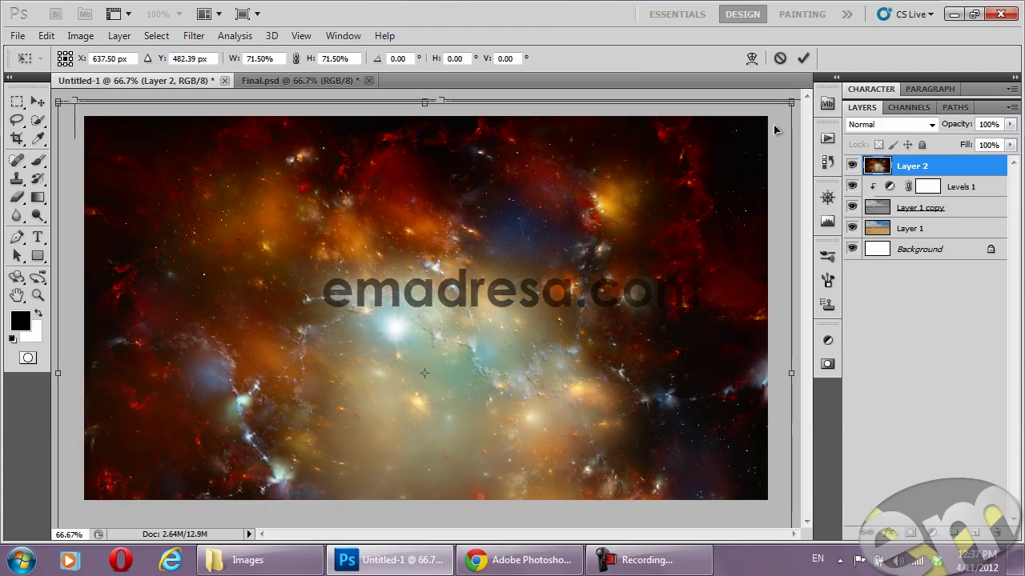
{"action": "left_click_drag", "start_coordinate": [785, 121], "coordinate": [662, 203]}
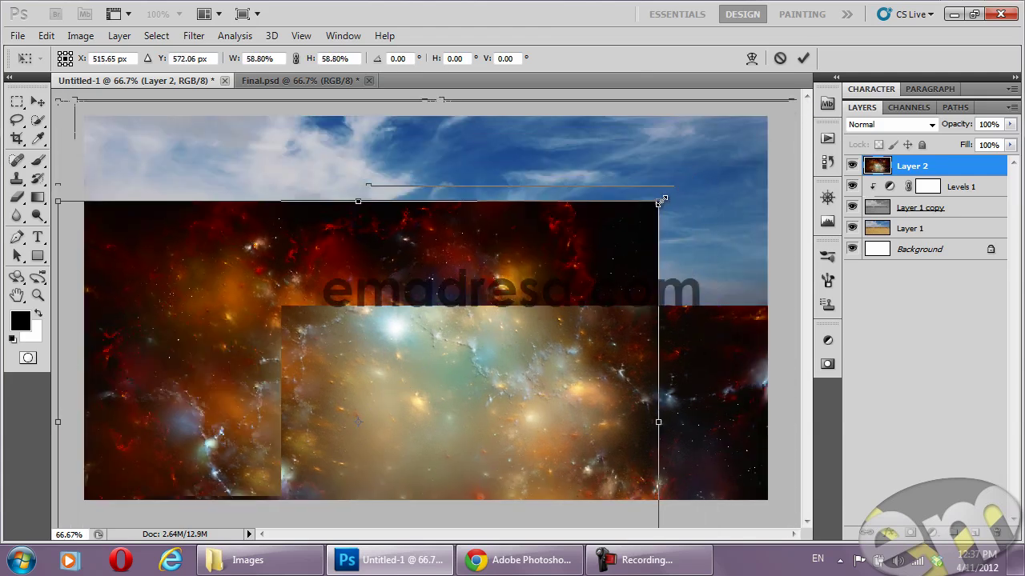
{"action": "left_click_drag", "start_coordinate": [516, 318], "coordinate": [526, 187]}
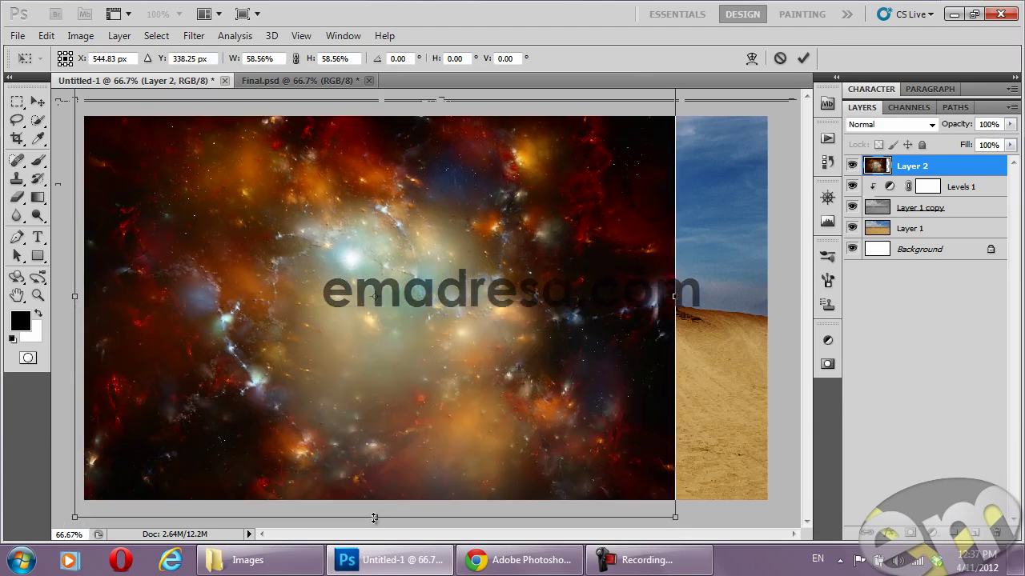
{"action": "left_click_drag", "start_coordinate": [375, 517], "coordinate": [419, 361]}
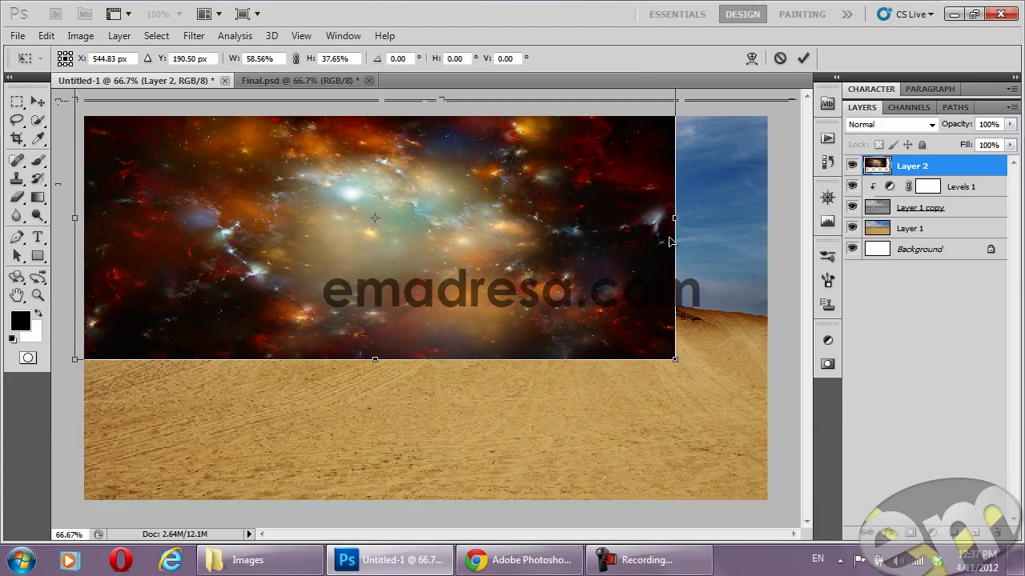
{"action": "left_click_drag", "start_coordinate": [675, 218], "coordinate": [776, 209]}
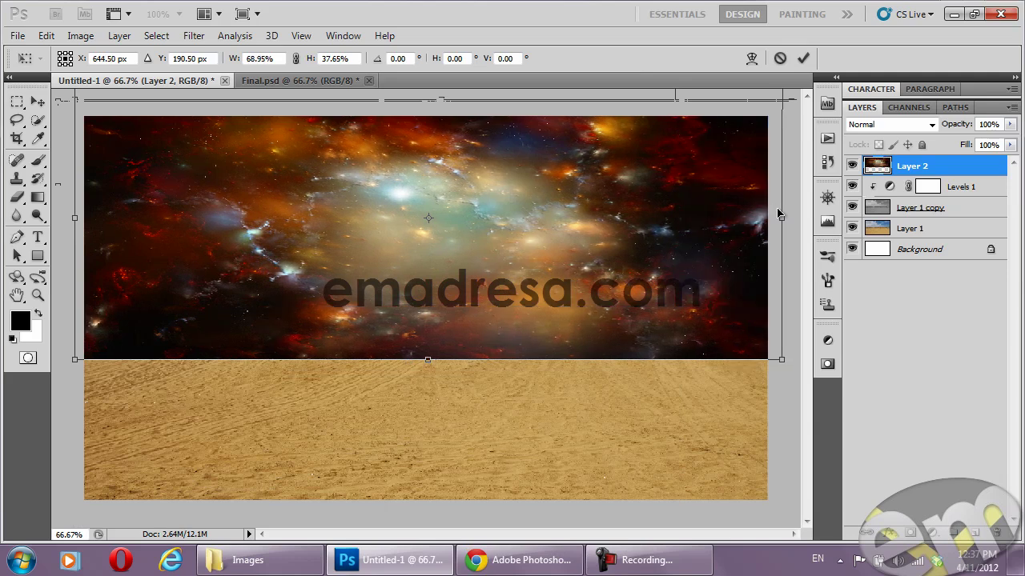
Commit the nebula resize, raise it slightly, and blend Layer 2 in Screen mode at 72% opacity
{"action": "key", "text": "Return"}
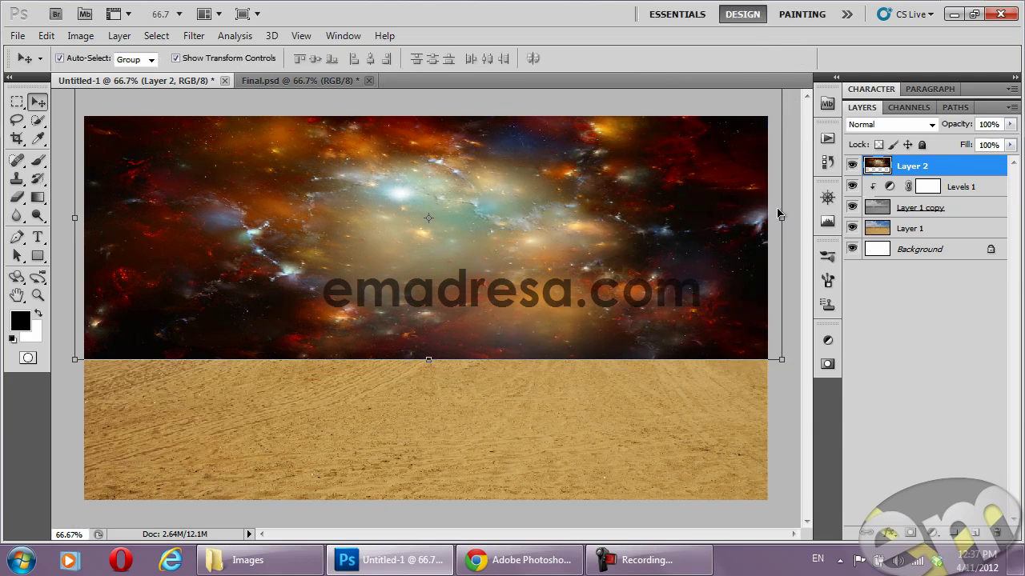
{"action": "mouse_move", "coordinate": [681, 272]}
{"action": "left_mouse_down"}
{"action": "mouse_move", "coordinate": [678, 257]}
{"action": "mouse_move", "coordinate": [679, 267]}
{"action": "left_mouse_up"}
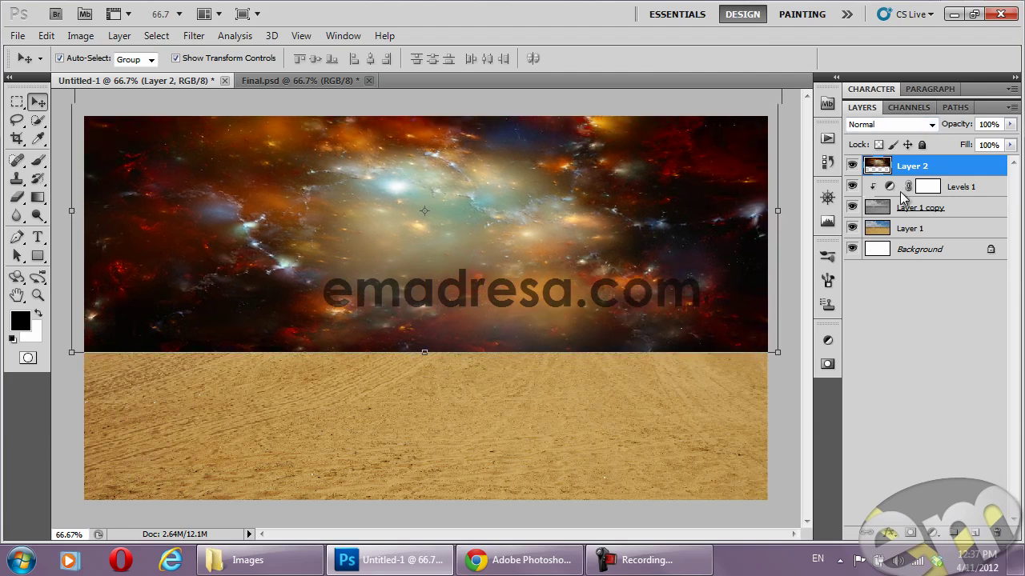
{"action": "left_click", "coordinate": [932, 125]}
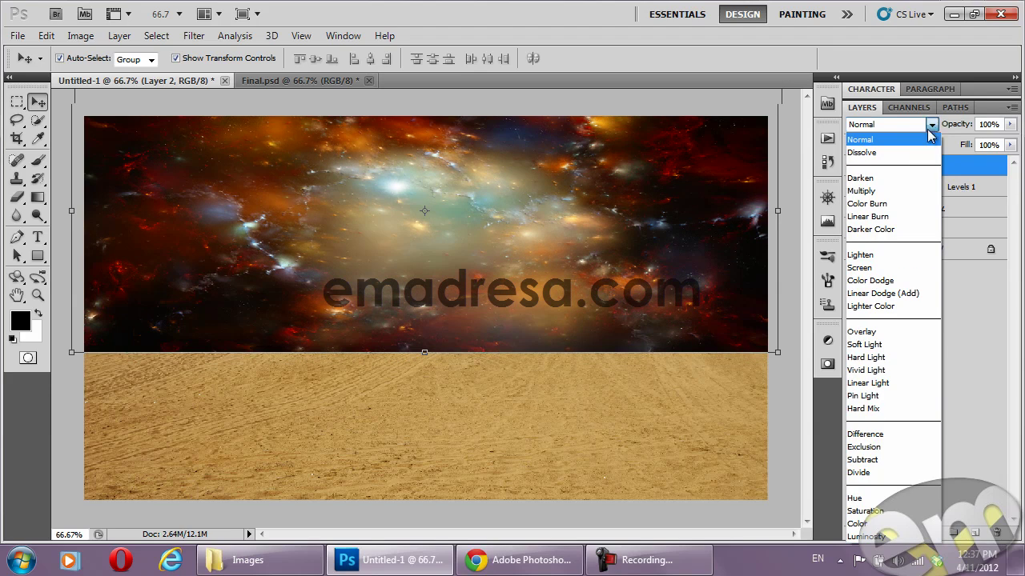
{"action": "left_click", "coordinate": [870, 269]}
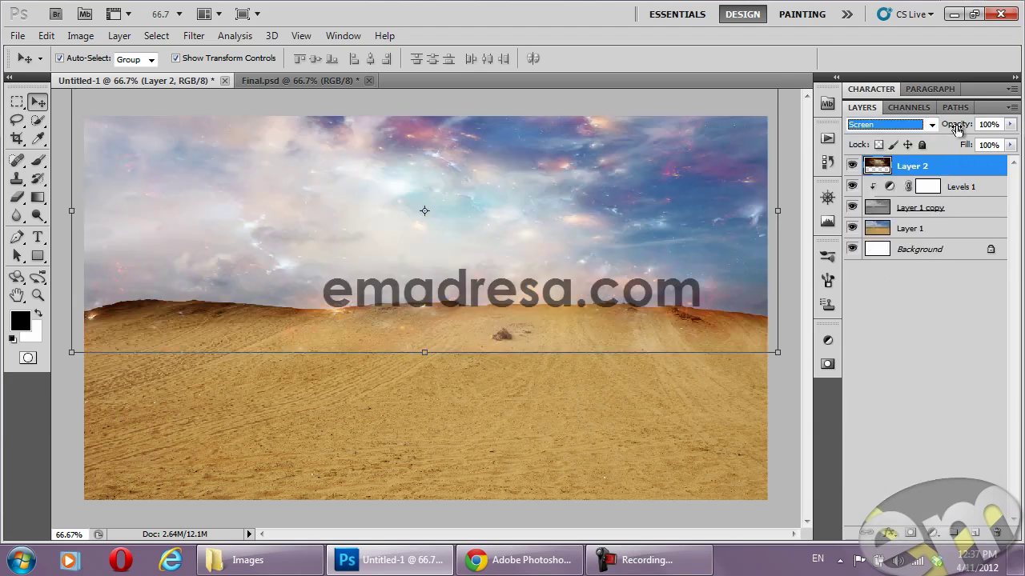
{"action": "left_click_drag", "start_coordinate": [957, 129], "coordinate": [941, 132]}
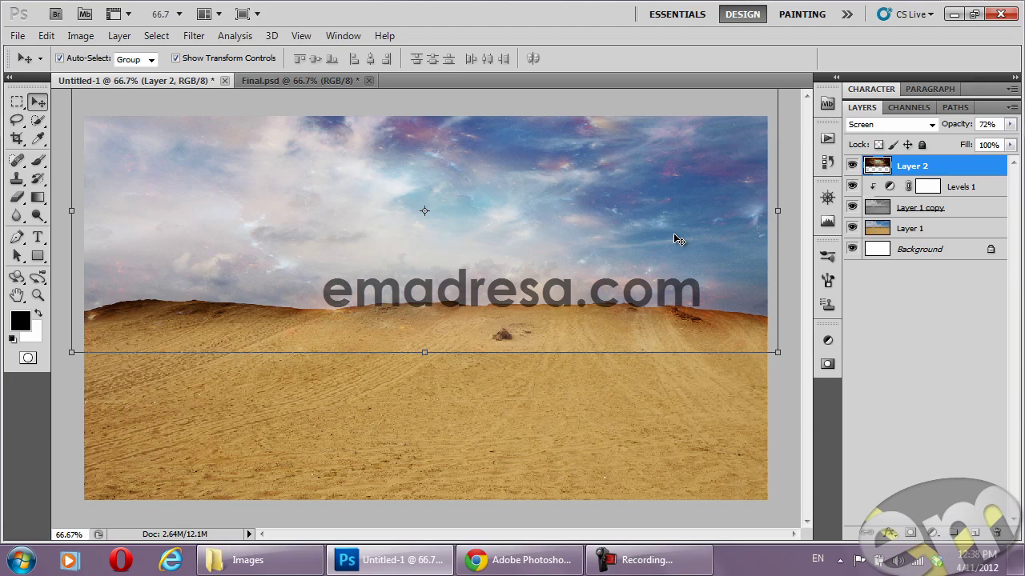
Mask the nebula with a black vertical gradient fading toward the horizon and set opacity to 91%
{"action": "left_click", "coordinate": [910, 533]}
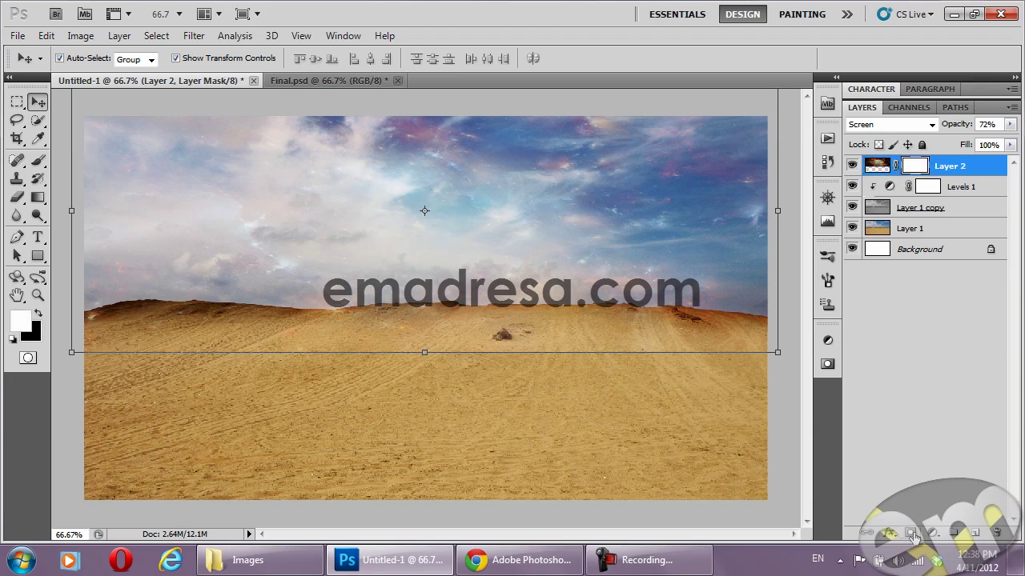
{"action": "left_click", "coordinate": [36, 201]}
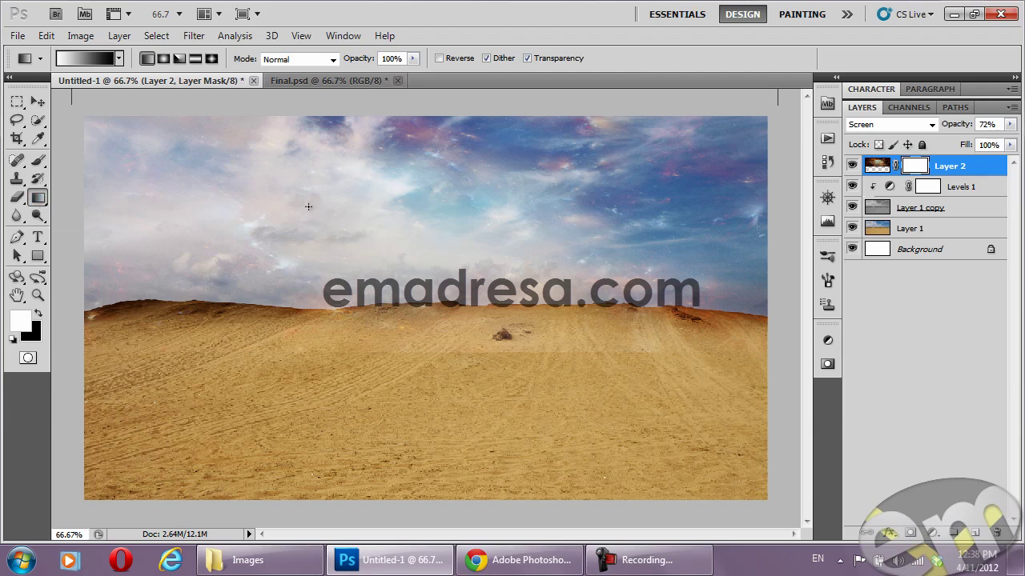
{"action": "key", "text": "x"}
{"action": "key", "text": "x"}
{"action": "key", "text": "x"}
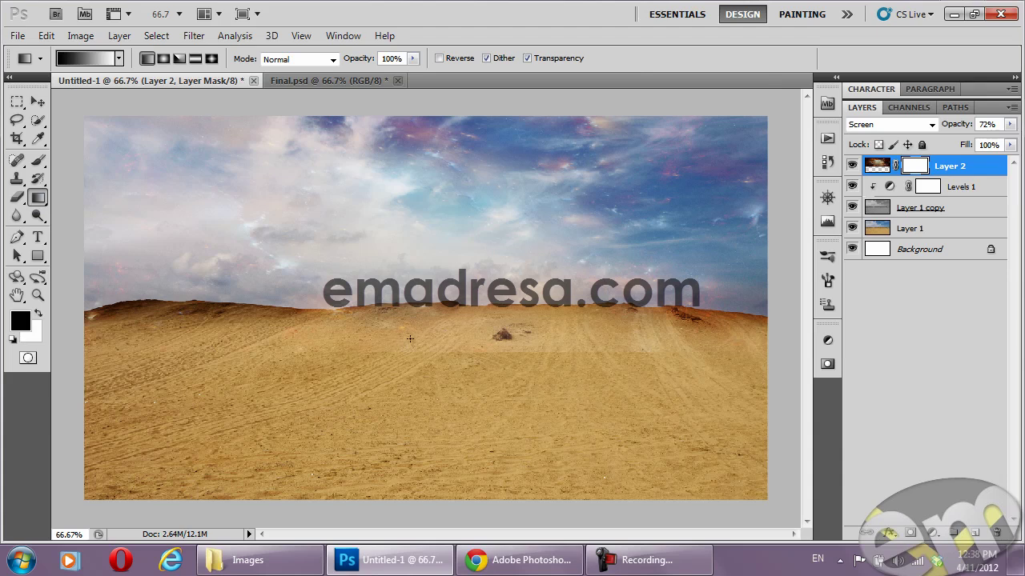
{"action": "left_click_drag", "start_coordinate": [412, 329], "coordinate": [412, 264]}
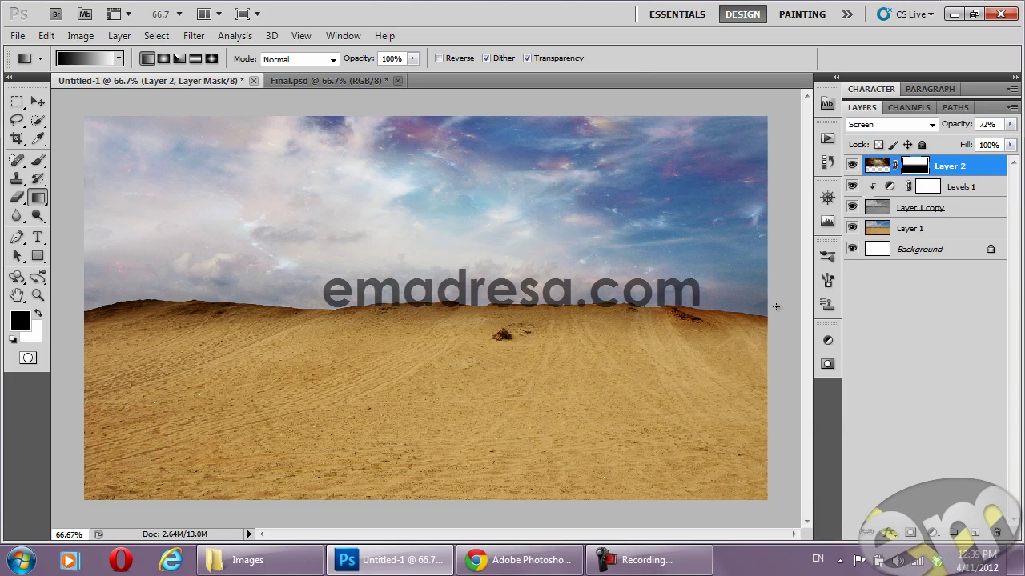
{"action": "left_click", "coordinate": [852, 166]}
{"action": "left_click", "coordinate": [852, 166]}
{"action": "left_click_drag", "start_coordinate": [953, 129], "coordinate": [968, 126]}
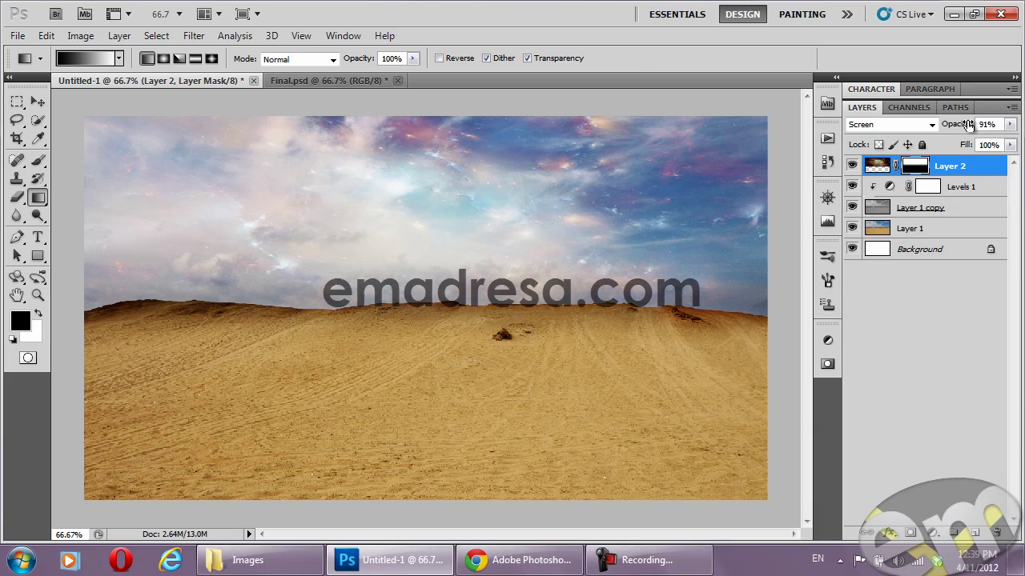
With the Move tool, check Layer 1 copy and Levels 1, then reselect Layer 2
{"action": "left_click", "coordinate": [47, 99]}
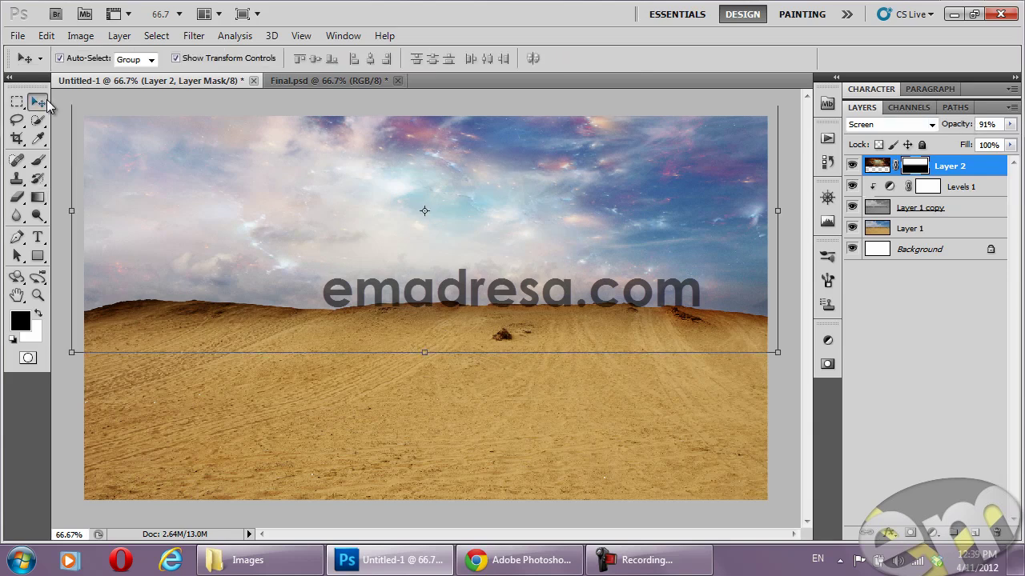
{"action": "left_click", "coordinate": [66, 446]}
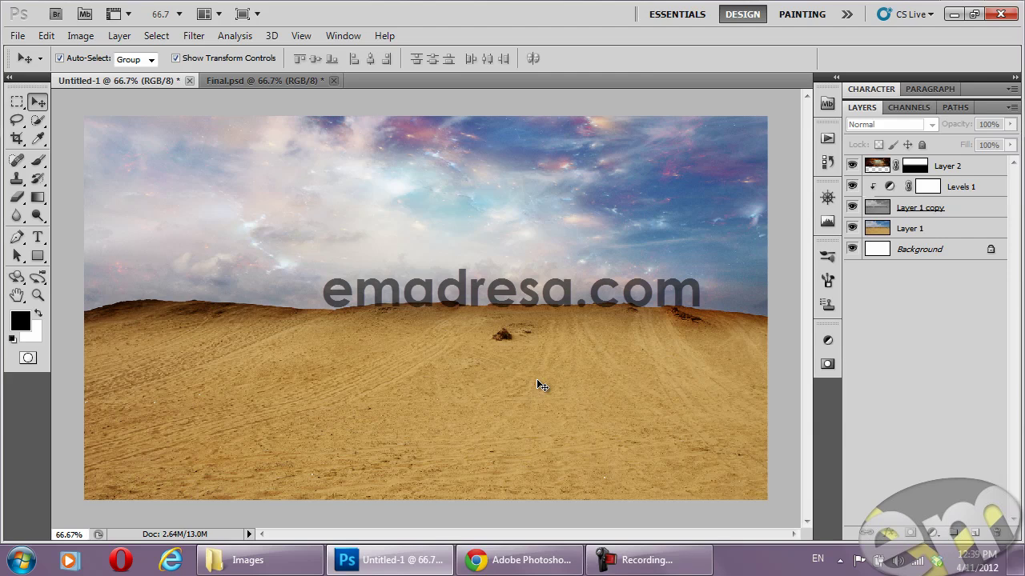
{"action": "left_click", "coordinate": [933, 219]}
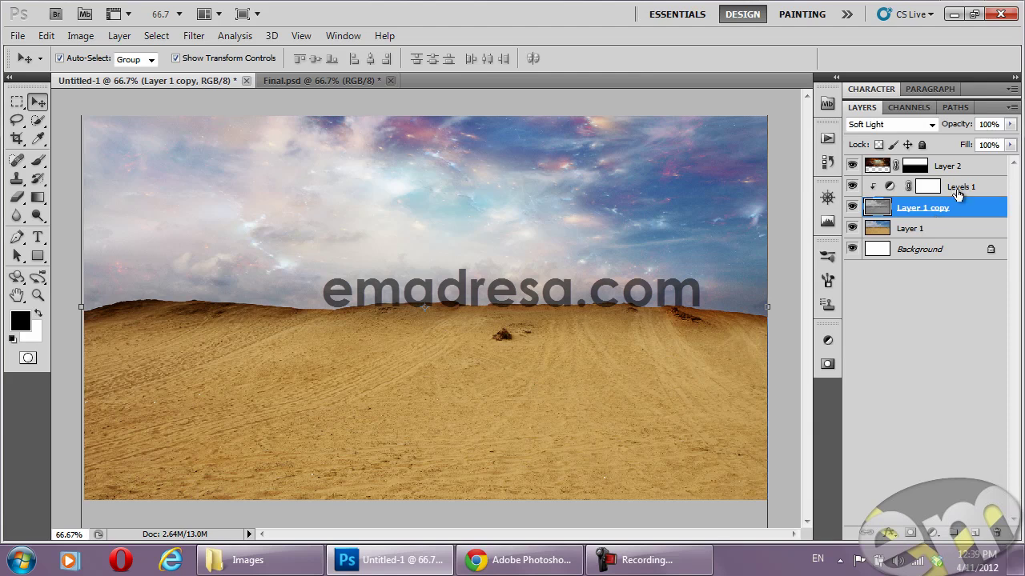
{"action": "left_click", "coordinate": [963, 189]}
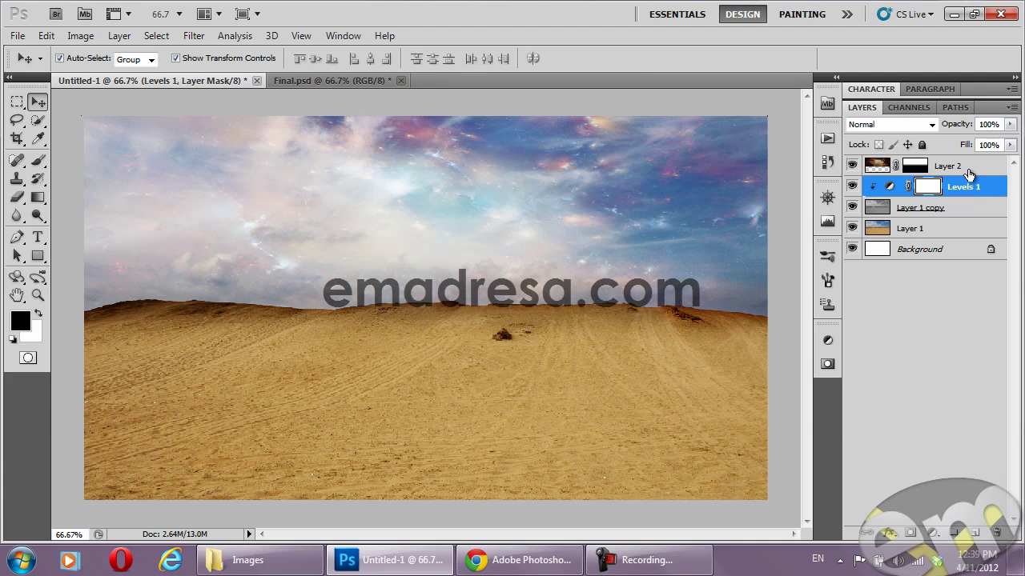
{"action": "left_click", "coordinate": [969, 173]}
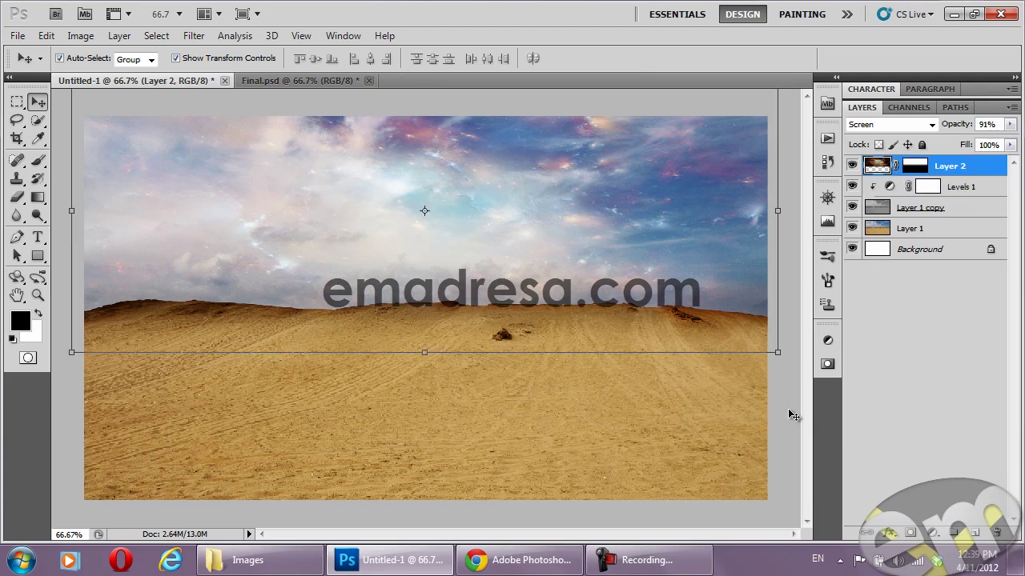
{"action": "left_click", "coordinate": [256, 566]}
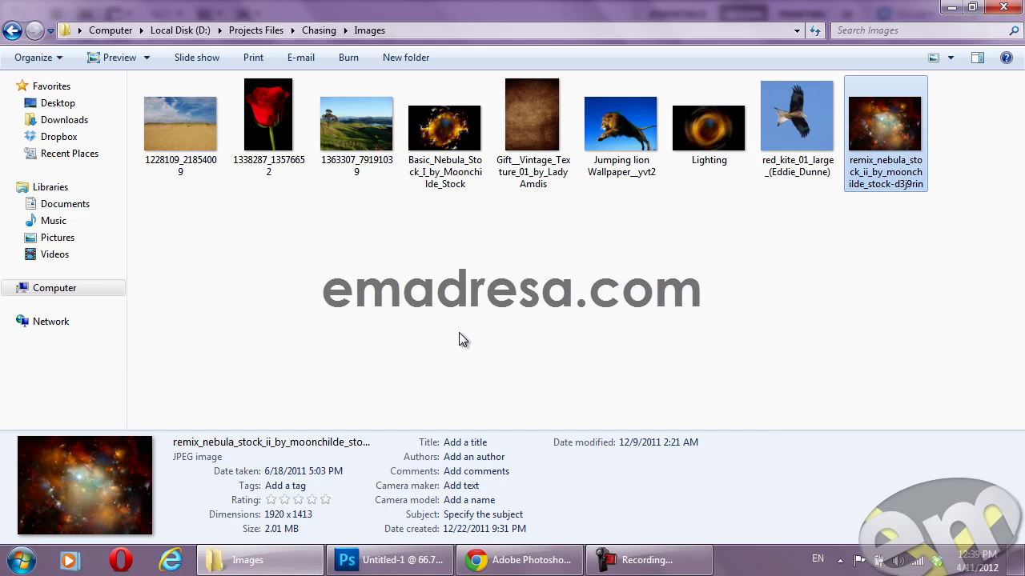
Drag Basic_Nebula_Stock_I_by_Moonchilde_Stock from Explorer onto Photoshop's tab bar to open it
{"action": "left_click", "coordinate": [433, 138]}
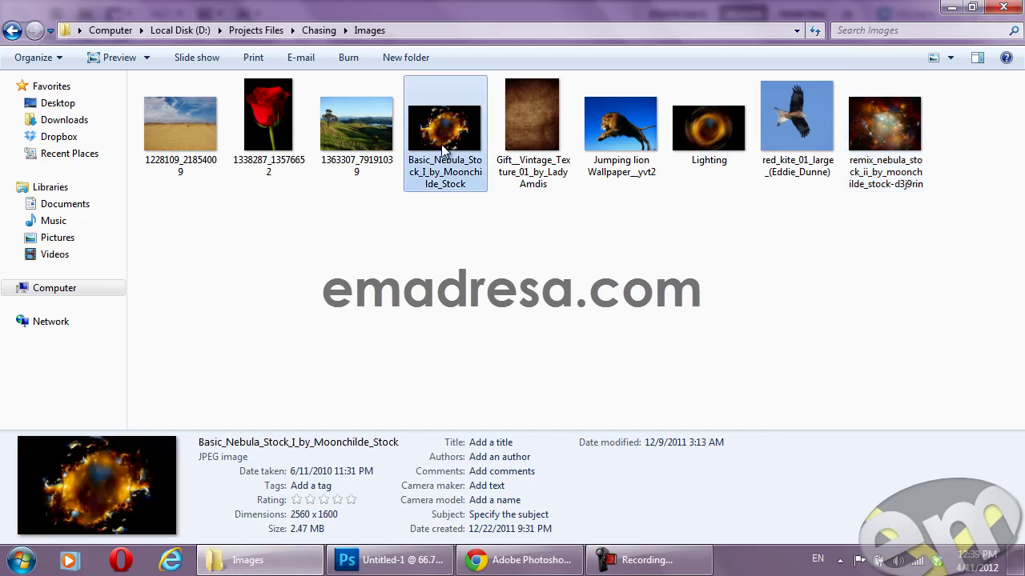
{"action": "left_click_drag", "start_coordinate": [445, 150], "coordinate": [407, 561]}
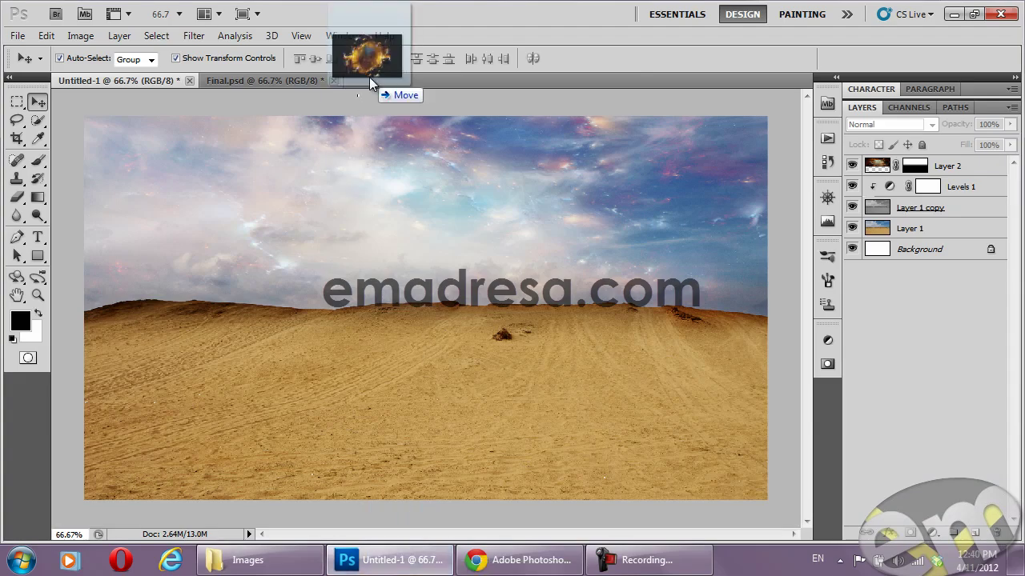
{"action": "left_click_drag", "start_coordinate": [407, 560], "coordinate": [368, 77]}
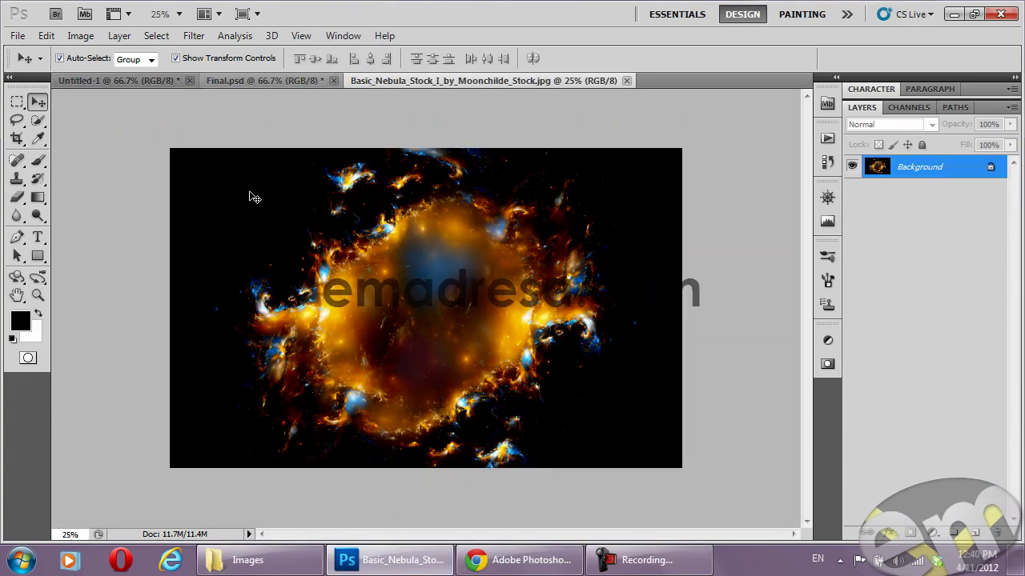
Try a Spin radial blur at amount 100 on the nebula, then undo it
{"action": "left_click", "coordinate": [195, 37]}
{"action": "mouse_move", "coordinate": [202, 181]}
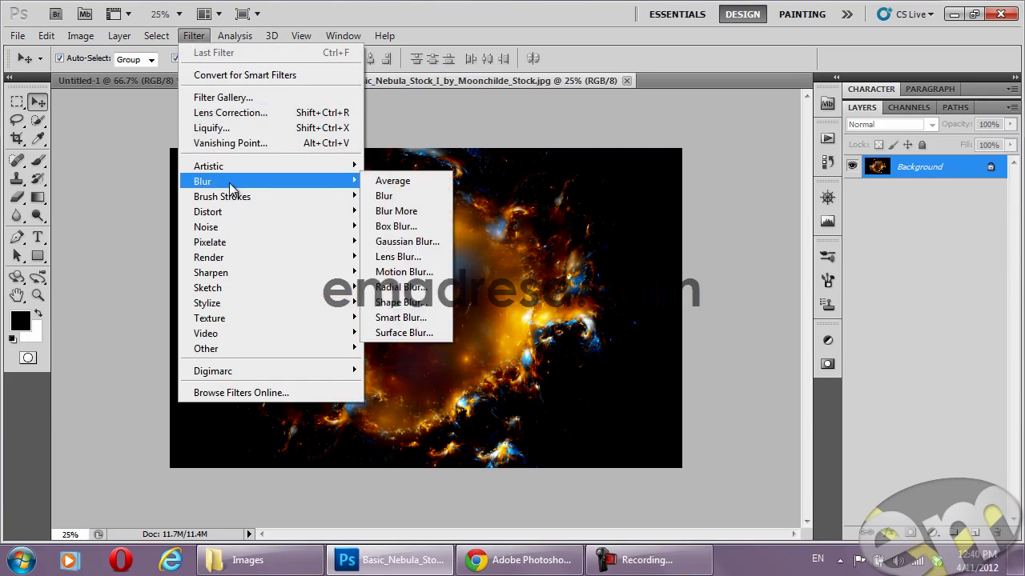
{"action": "left_click", "coordinate": [401, 287]}
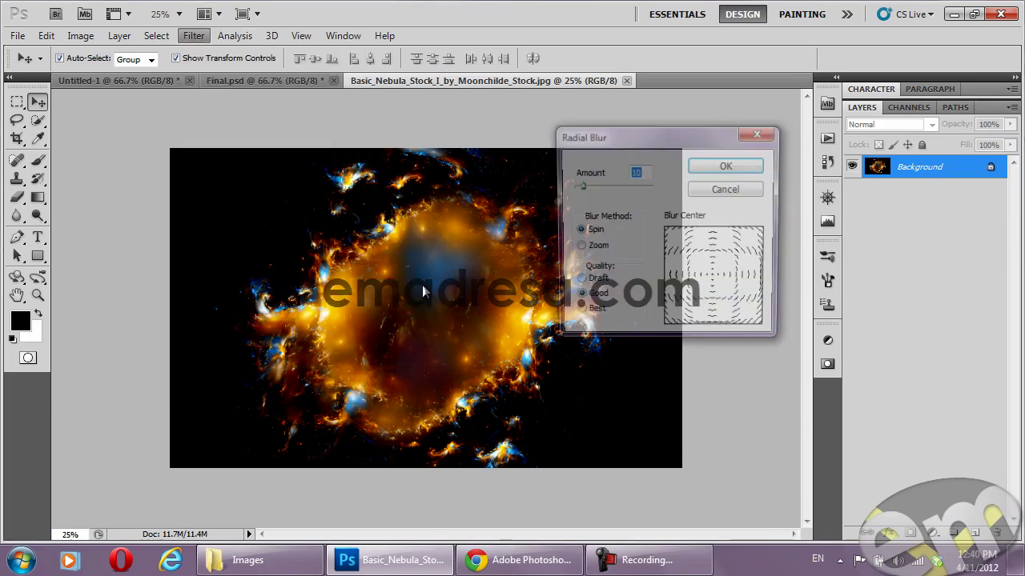
{"action": "left_click_drag", "start_coordinate": [583, 186], "coordinate": [654, 186]}
{"action": "left_click_drag", "start_coordinate": [677, 139], "coordinate": [626, 132]}
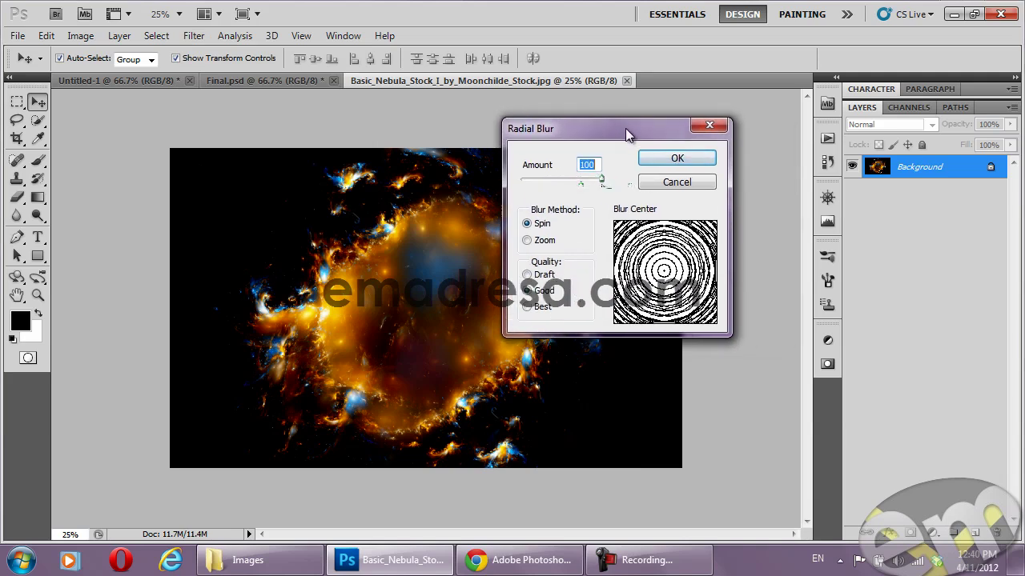
{"action": "left_click", "coordinate": [522, 239]}
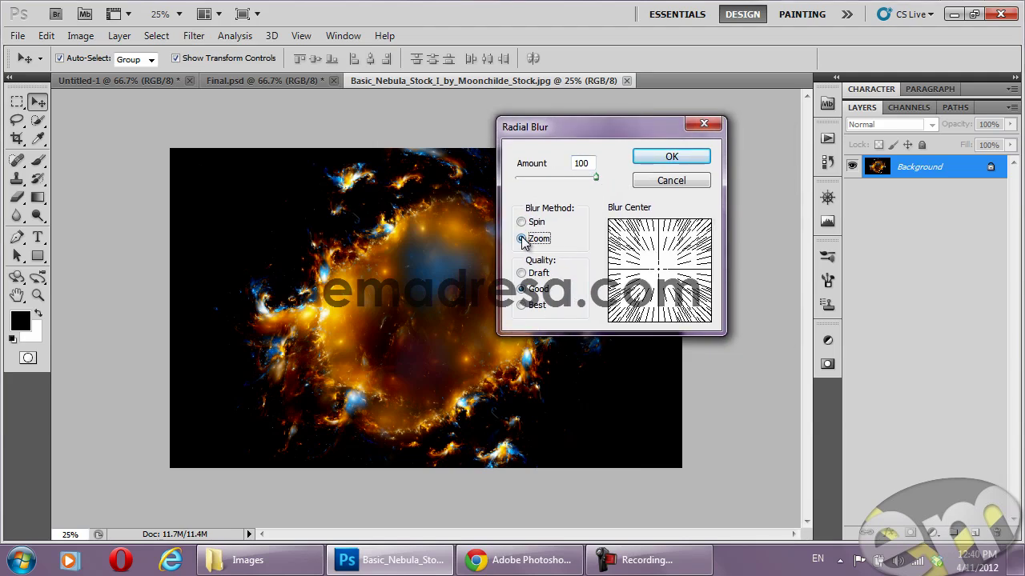
{"action": "left_click", "coordinate": [521, 222]}
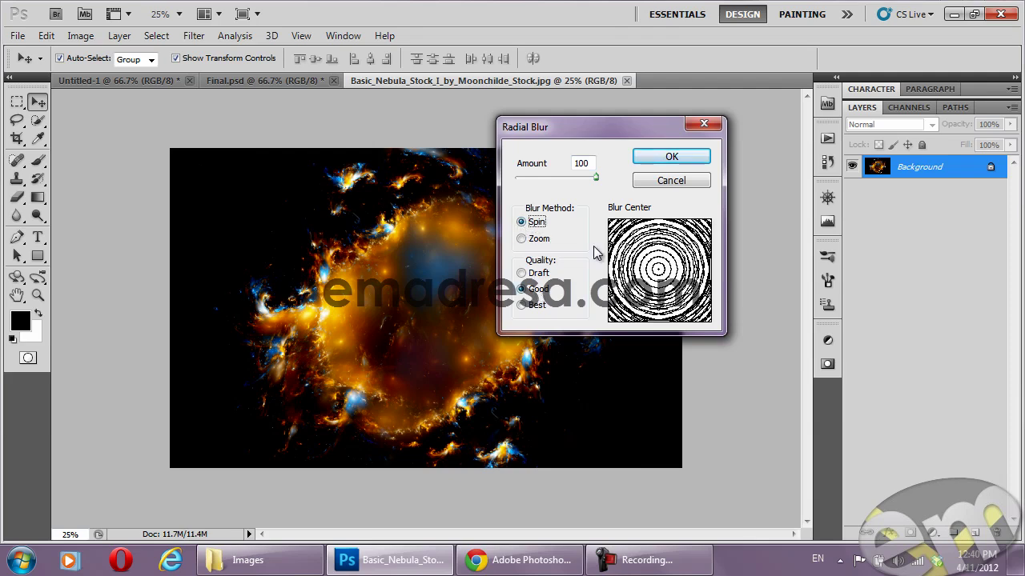
{"action": "left_click", "coordinate": [664, 159]}
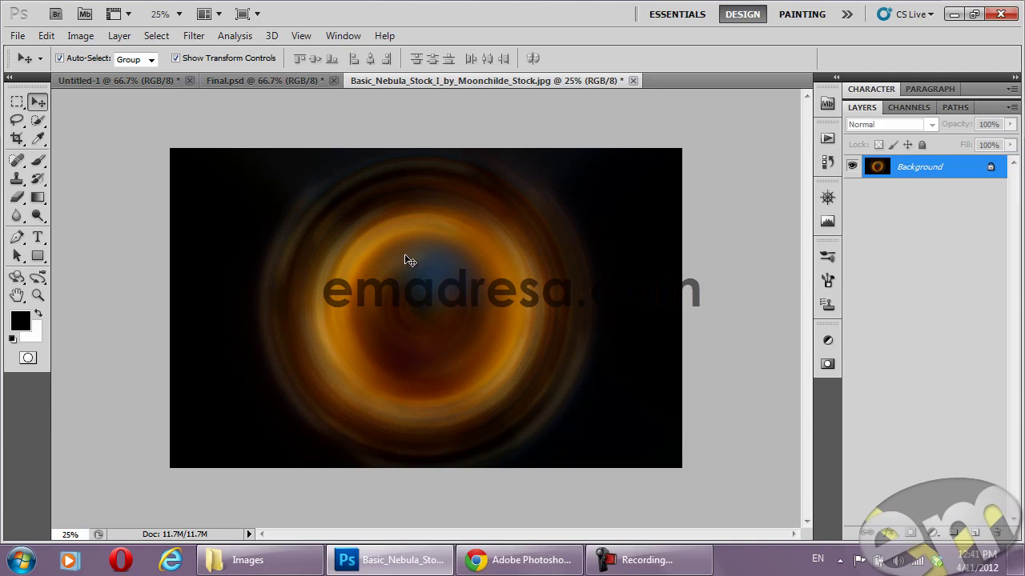
{"action": "key", "text": "ctrl+z"}
Apply a Zoom radial blur twice for stronger streaks, then close the nebula document
{"action": "left_click", "coordinate": [195, 36]}
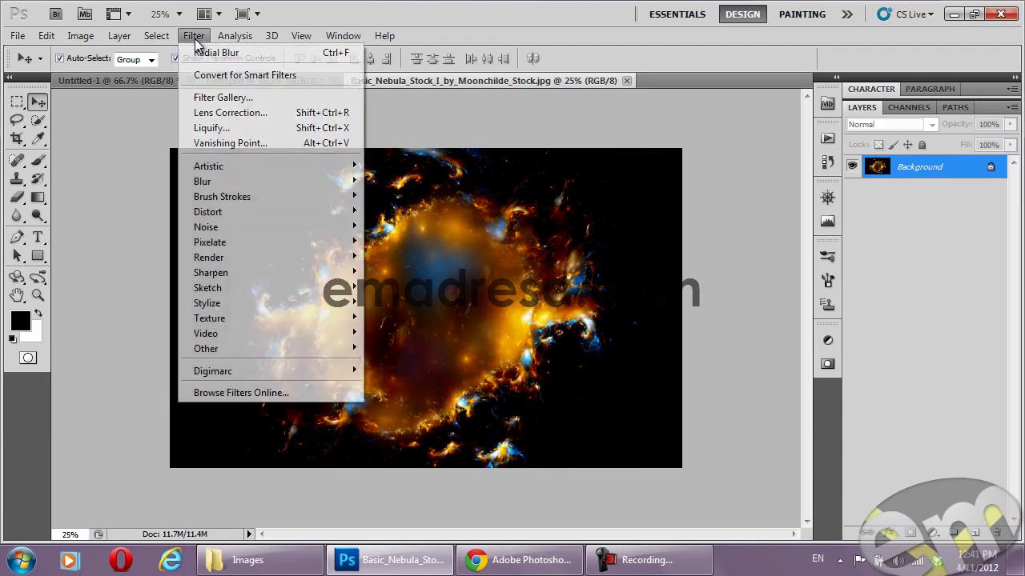
{"action": "mouse_move", "coordinate": [202, 181]}
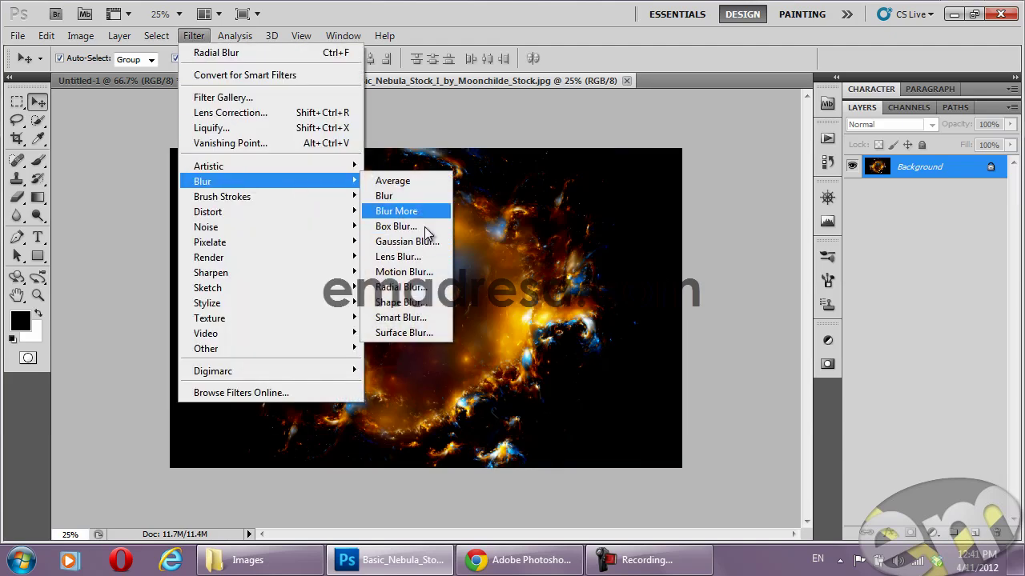
{"action": "left_click", "coordinate": [416, 286]}
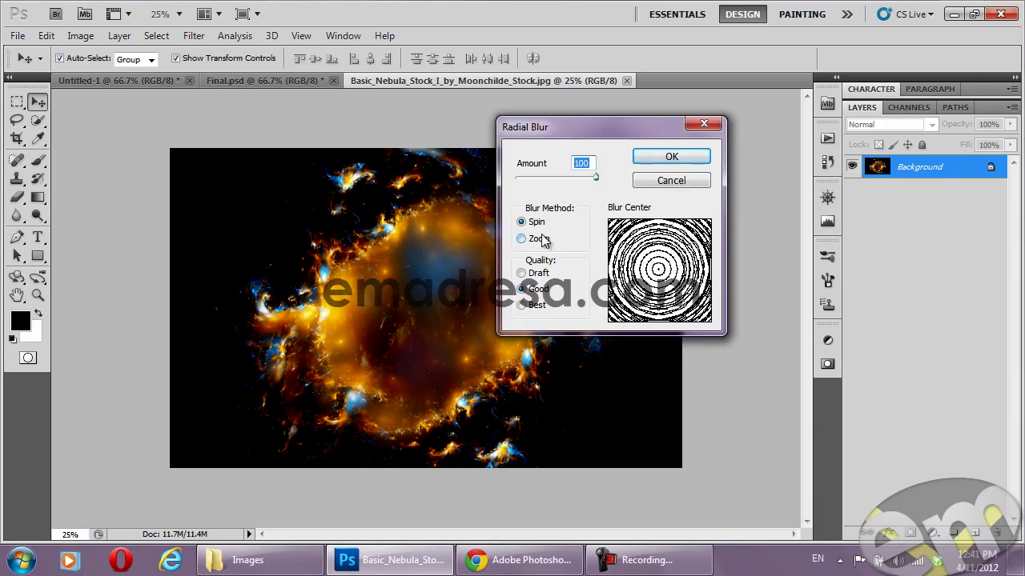
{"action": "left_click", "coordinate": [522, 238]}
{"action": "left_click", "coordinate": [660, 156]}
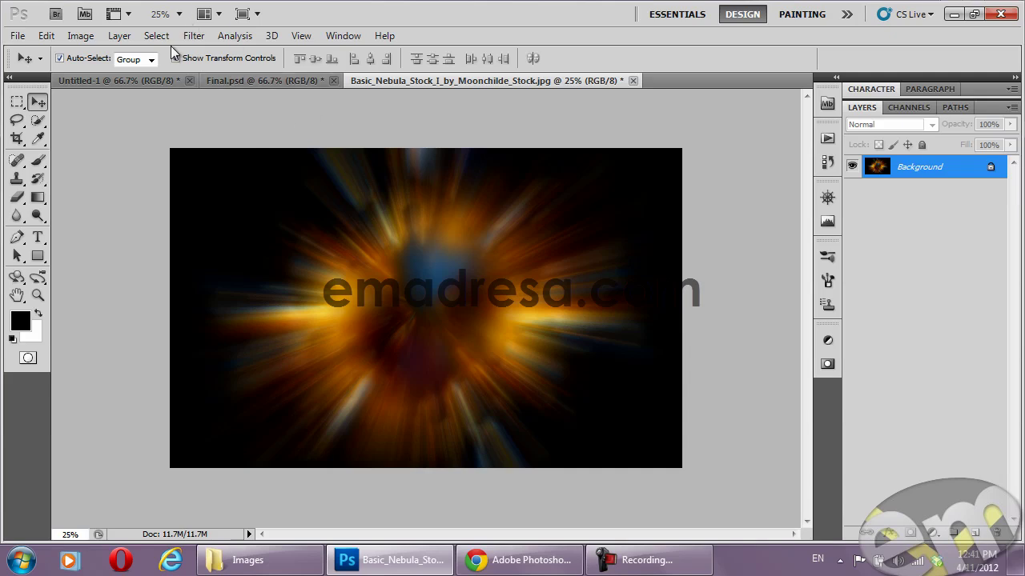
{"action": "left_click", "coordinate": [194, 36]}
{"action": "left_click", "coordinate": [200, 51]}
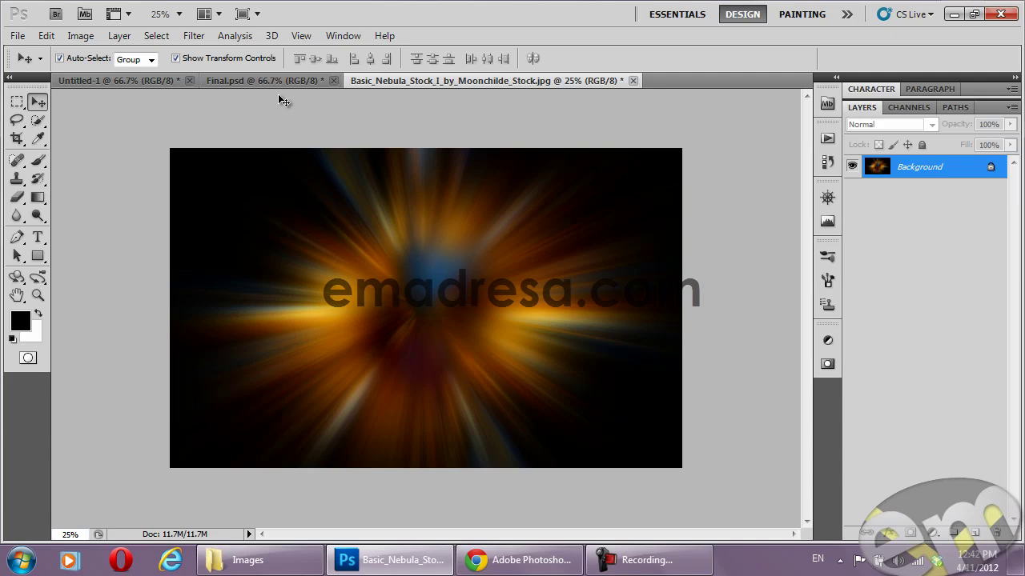
{"action": "left_click", "coordinate": [633, 80]}
Discard the nebula changes and drag Lighting.jpg from the Images folder into Photoshop
{"action": "left_click", "coordinate": [483, 229]}
{"action": "left_click", "coordinate": [247, 560]}
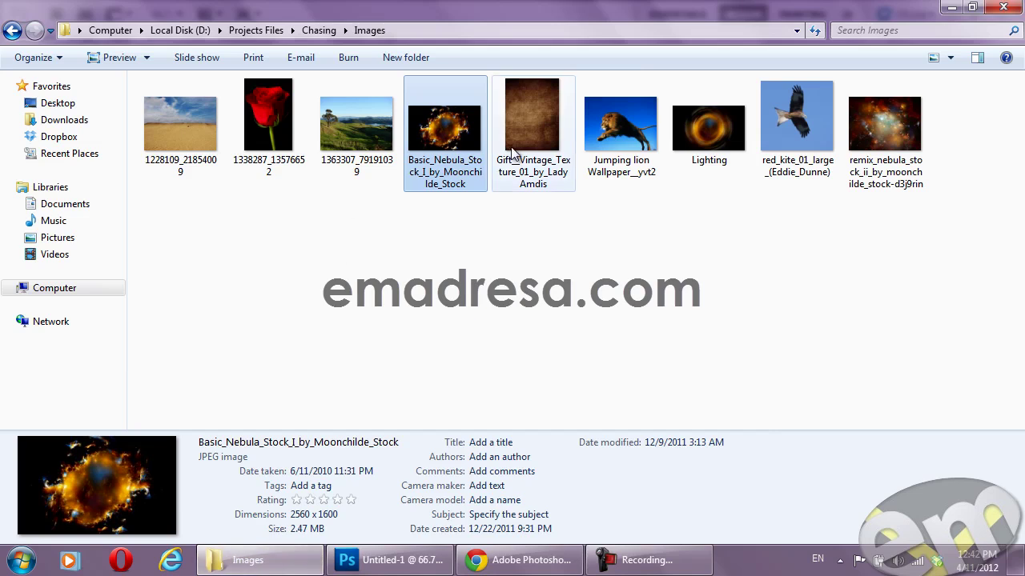
{"action": "left_click_drag", "start_coordinate": [706, 135], "coordinate": [422, 524]}
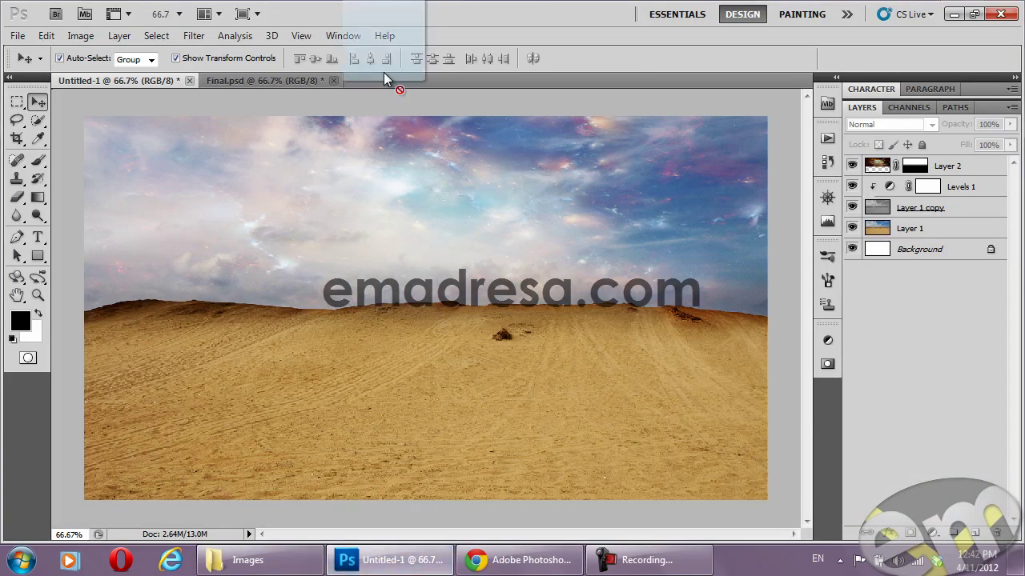
{"action": "mouse_move", "coordinate": [422, 525]}
{"action": "left_mouse_down"}
{"action": "mouse_move", "coordinate": [383, 72]}
{"action": "mouse_move", "coordinate": [393, 80]}
{"action": "left_mouse_up"}
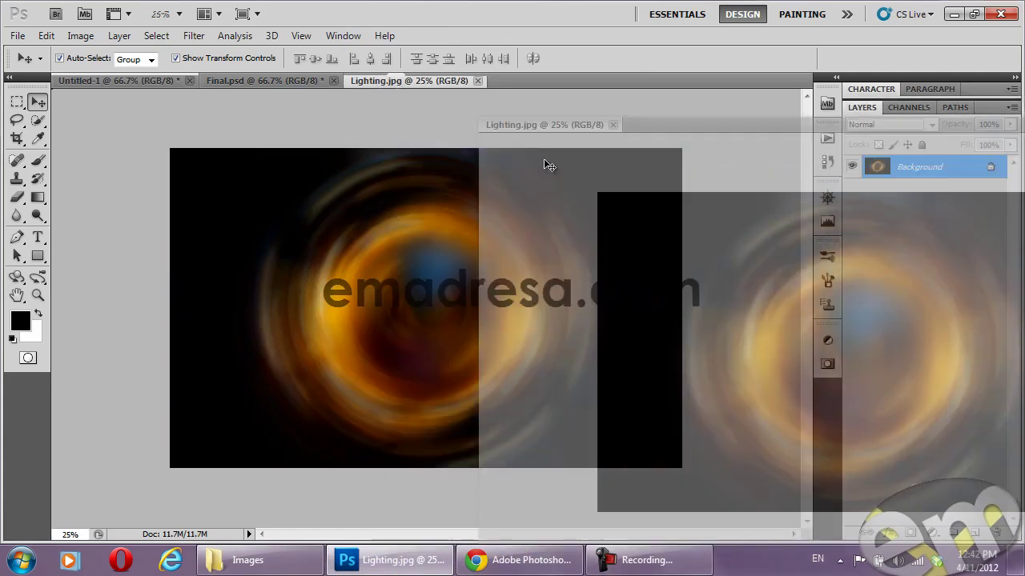
Drop the Lighting swirl into Untitled-1 as Layer 3, close Lighting.jpg, and scale it to about half
{"action": "left_click_drag", "start_coordinate": [377, 78], "coordinate": [544, 152]}
{"action": "left_click_drag", "start_coordinate": [641, 256], "coordinate": [380, 317]}
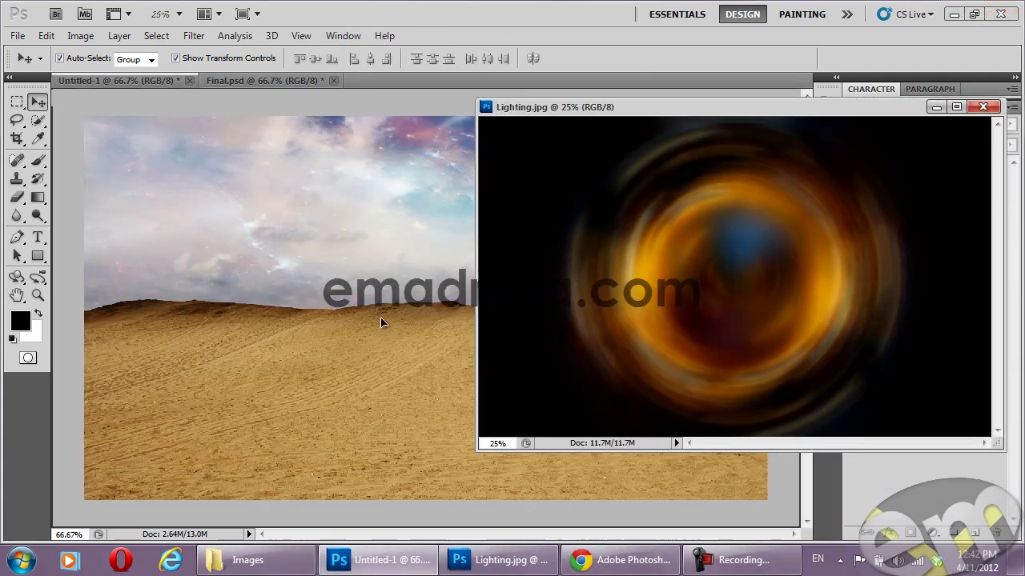
{"action": "left_click", "coordinate": [983, 107]}
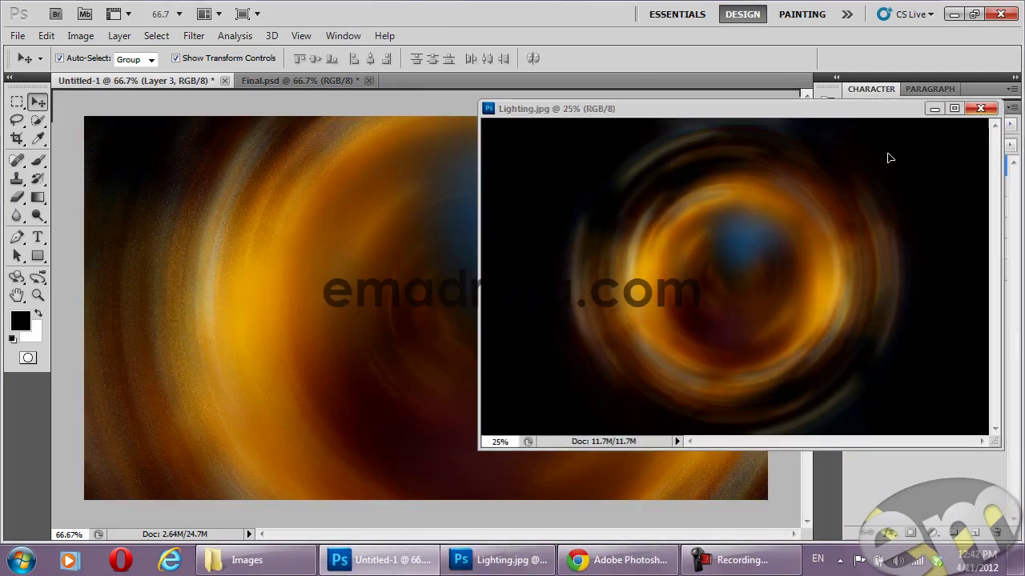
{"action": "mouse_move", "coordinate": [704, 161]}
{"action": "left_mouse_down"}
{"action": "mouse_move", "coordinate": [544, 286]}
{"action": "mouse_move", "coordinate": [704, 137]}
{"action": "left_mouse_up"}
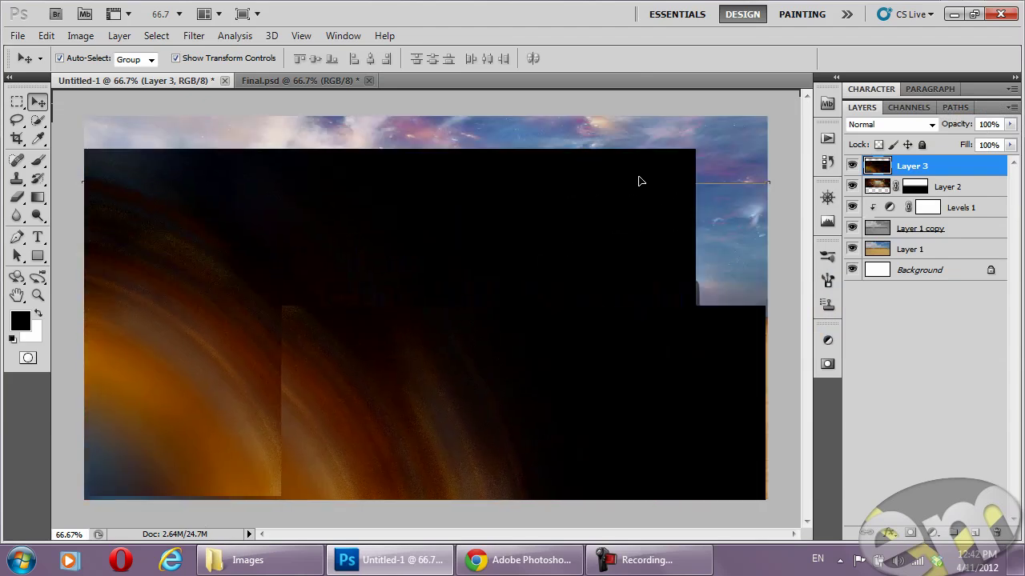
{"action": "key", "text": "ctrl+t"}
{"action": "mouse_move", "coordinate": [697, 132]}
{"action": "left_mouse_down"}
{"action": "mouse_move", "coordinate": [361, 374]}
{"action": "mouse_move", "coordinate": [652, 163]}
{"action": "mouse_move", "coordinate": [533, 276]}
{"action": "left_mouse_up"}
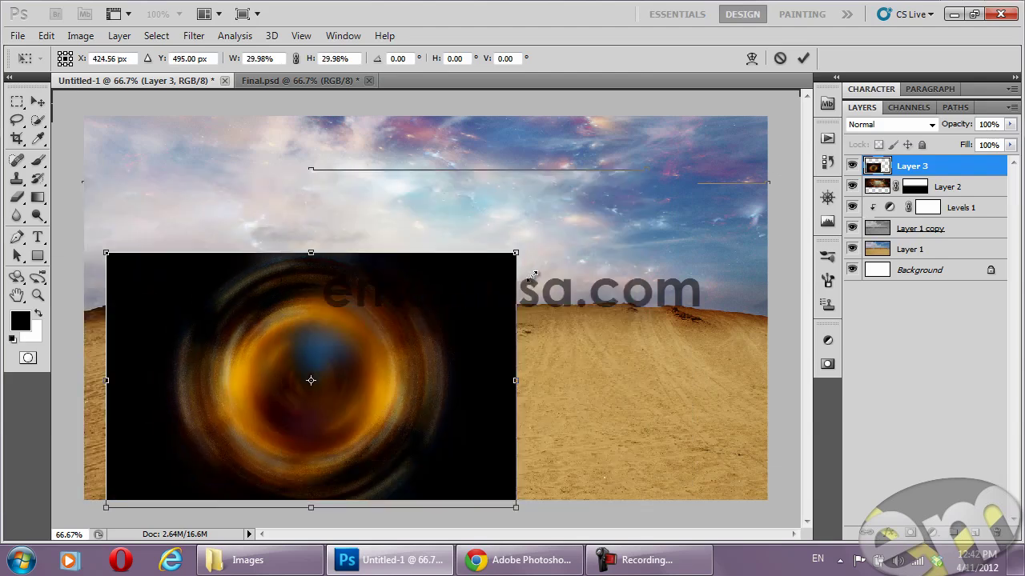
{"action": "key", "text": "Return"}
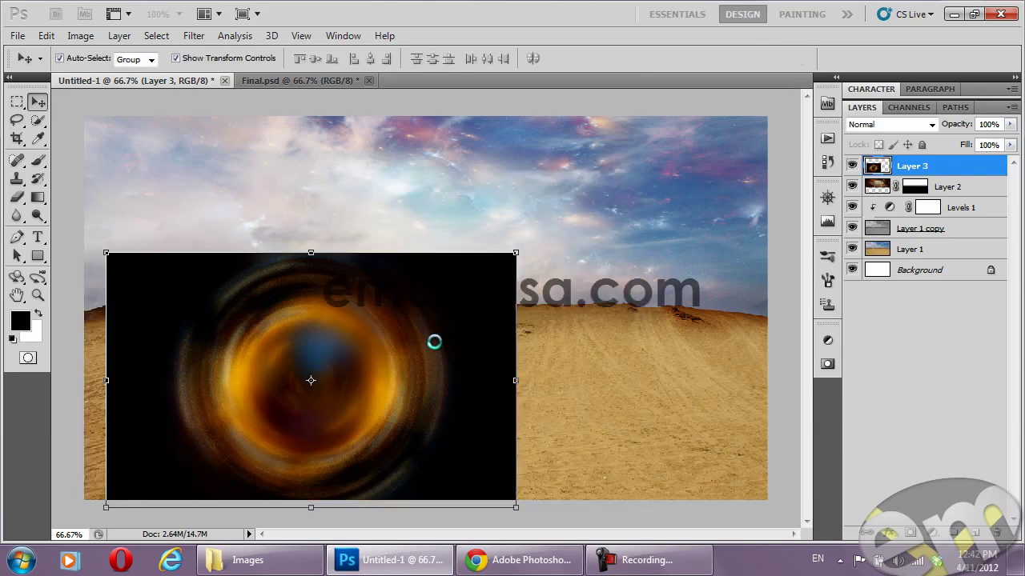
Shrink the swirl slightly more and set Layer 3 to Linear Dodge (Add) blending
{"action": "key", "text": "ctrl+t"}
{"action": "left_click_drag", "start_coordinate": [501, 229], "coordinate": [487, 239]}
{"action": "key", "text": "Return"}
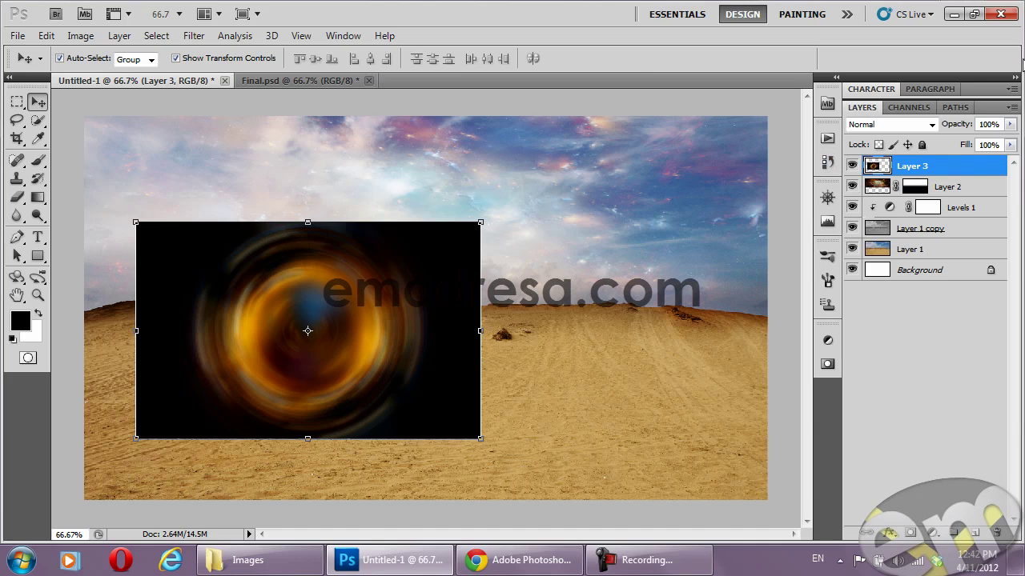
{"action": "left_click", "coordinate": [915, 132]}
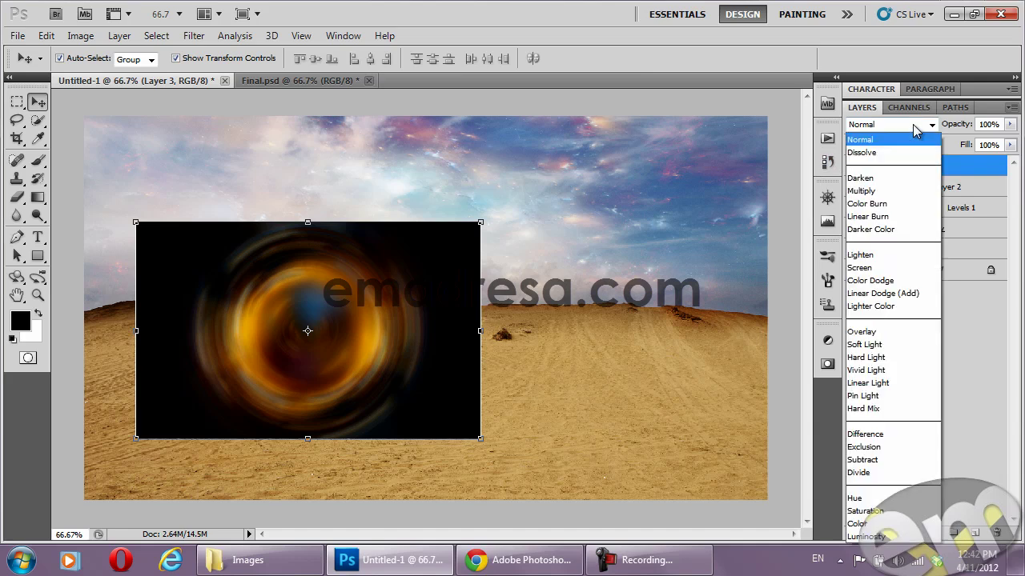
{"action": "left_click", "coordinate": [896, 294]}
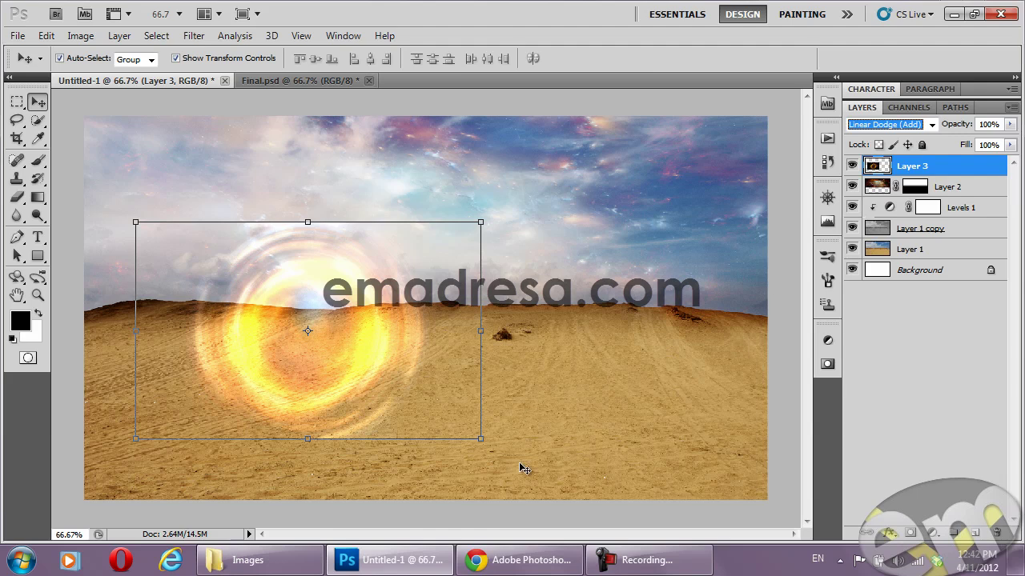
{"action": "left_click", "coordinate": [246, 564]}
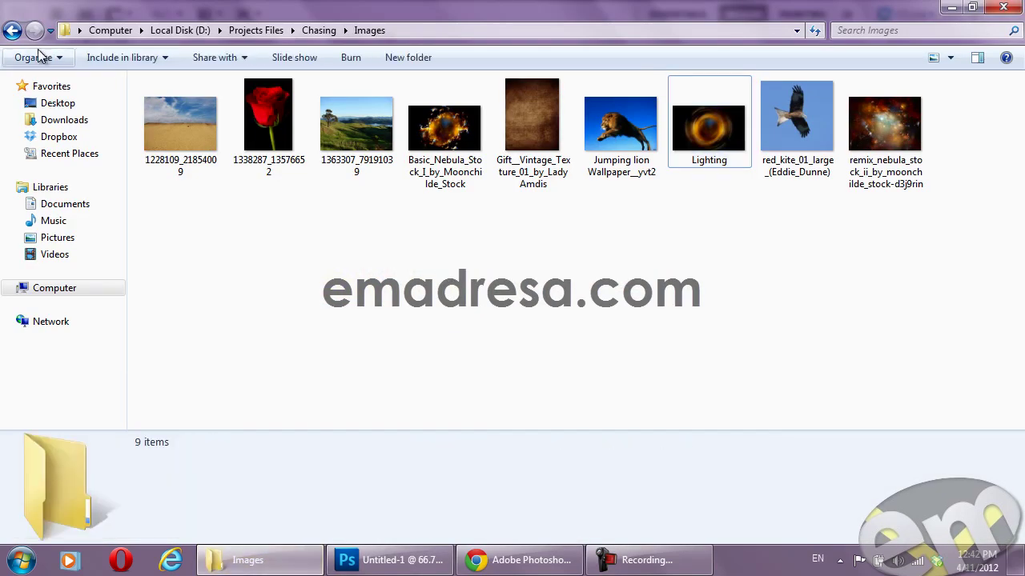
Go back to the Chasing folder and open the finished chasing image in Windows Photo Viewer
{"action": "left_click", "coordinate": [12, 31]}
{"action": "double_click", "coordinate": [331, 141]}
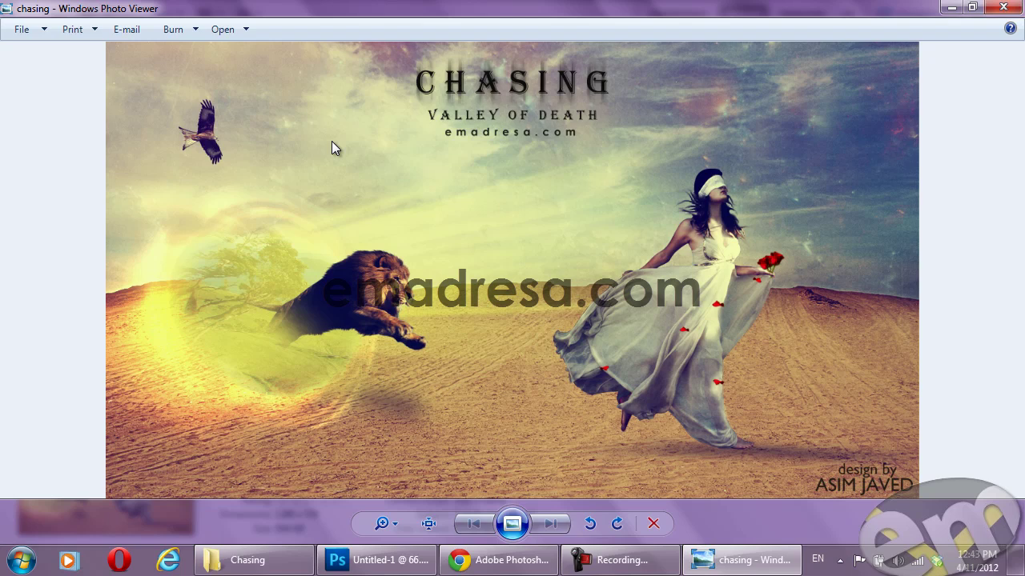
Back in Photoshop, nudge the swirl slightly lower and add a layer mask to Layer 3
{"action": "left_click", "coordinate": [377, 559]}
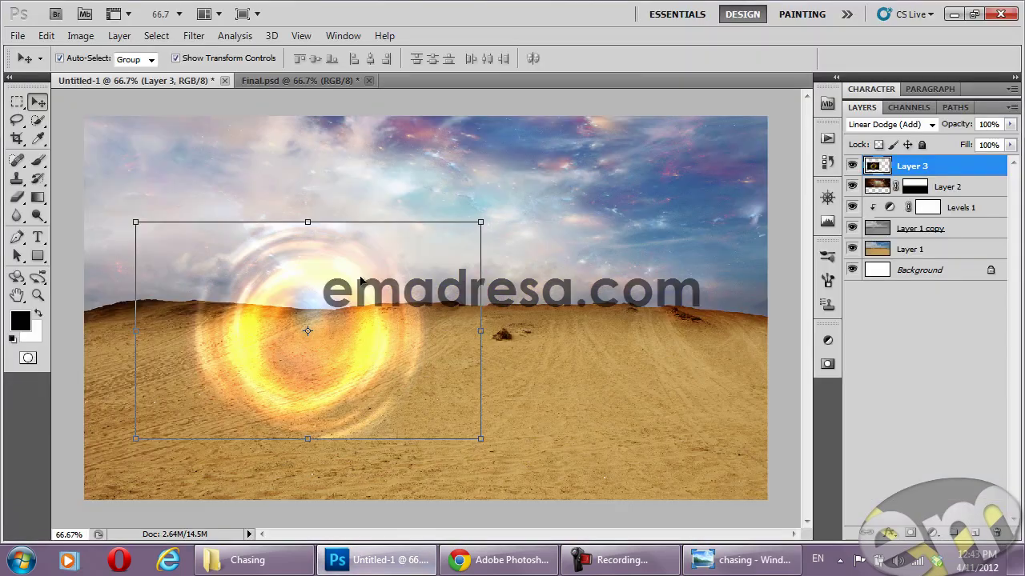
{"action": "mouse_move", "coordinate": [377, 312]}
{"action": "left_mouse_down"}
{"action": "mouse_move", "coordinate": [380, 329]}
{"action": "mouse_move", "coordinate": [377, 313]}
{"action": "left_mouse_up"}
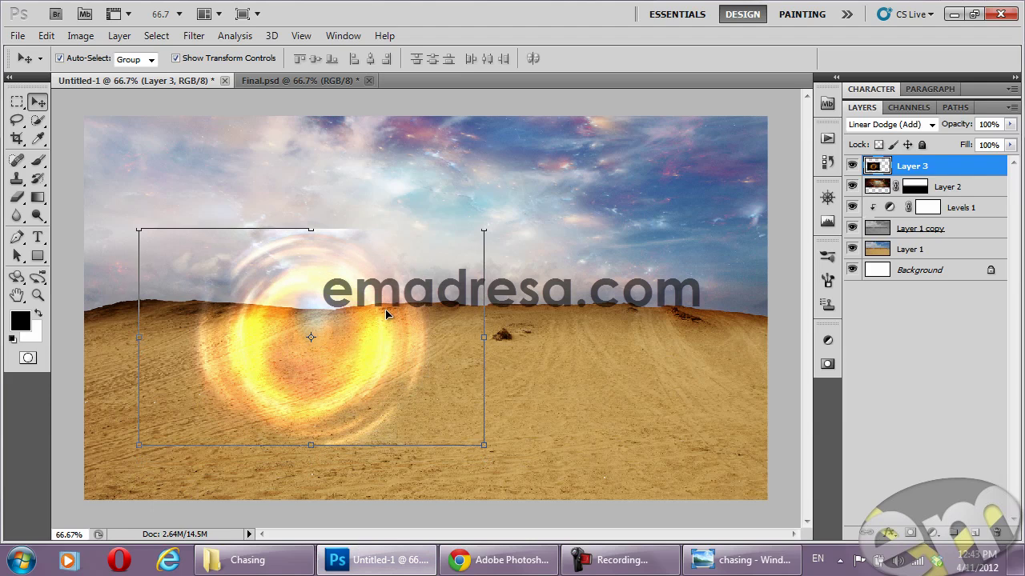
{"action": "left_click", "coordinate": [910, 533]}
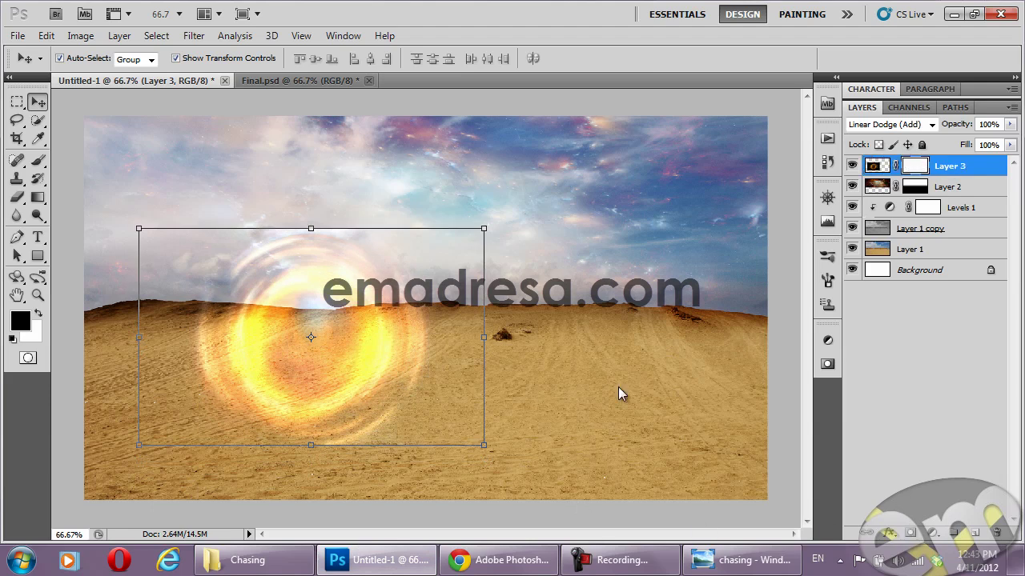
Brush away the swirl's upper edge and left side on the mask with a 147 px brush
{"action": "left_click", "coordinate": [39, 161]}
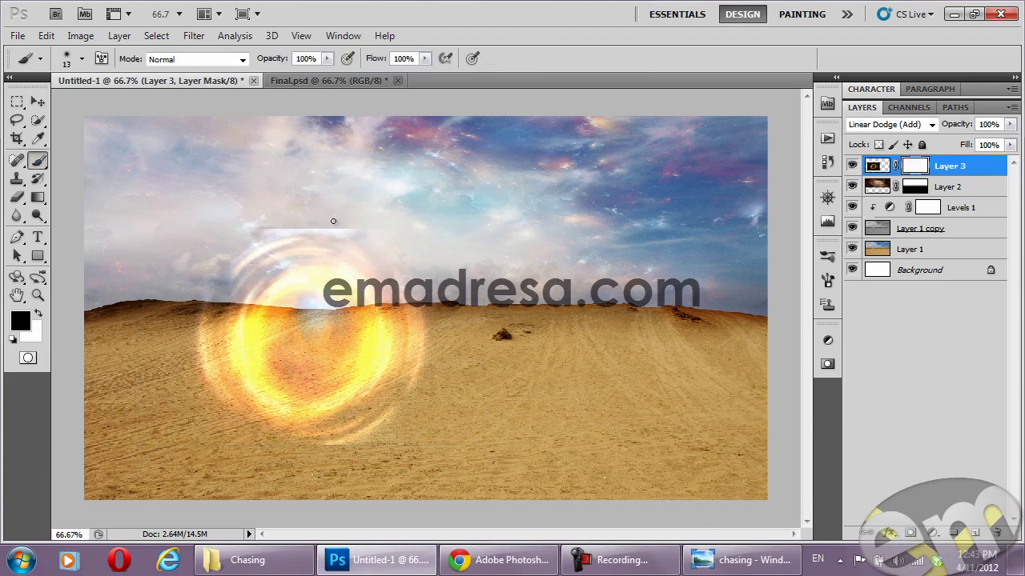
{"action": "right_click", "coordinate": [336, 213]}
{"action": "left_click_drag", "start_coordinate": [391, 242], "coordinate": [459, 240]}
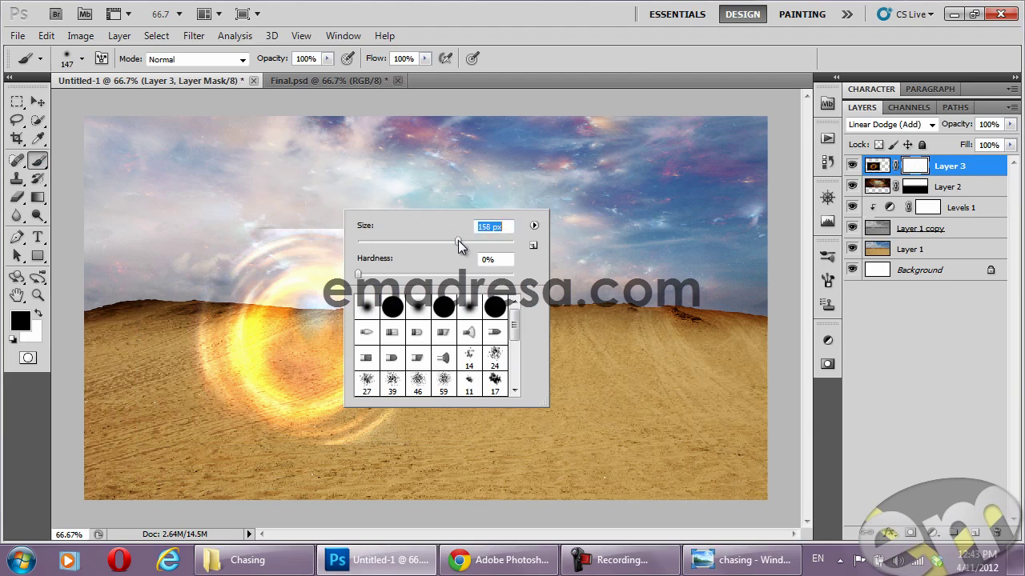
{"action": "left_click", "coordinate": [128, 82]}
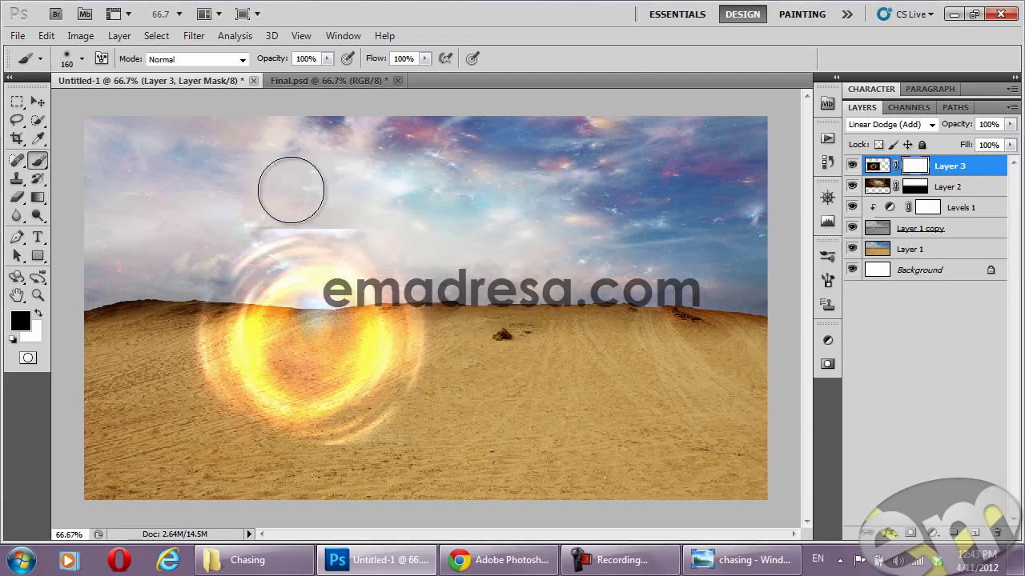
{"action": "left_click_drag", "start_coordinate": [357, 199], "coordinate": [270, 199]}
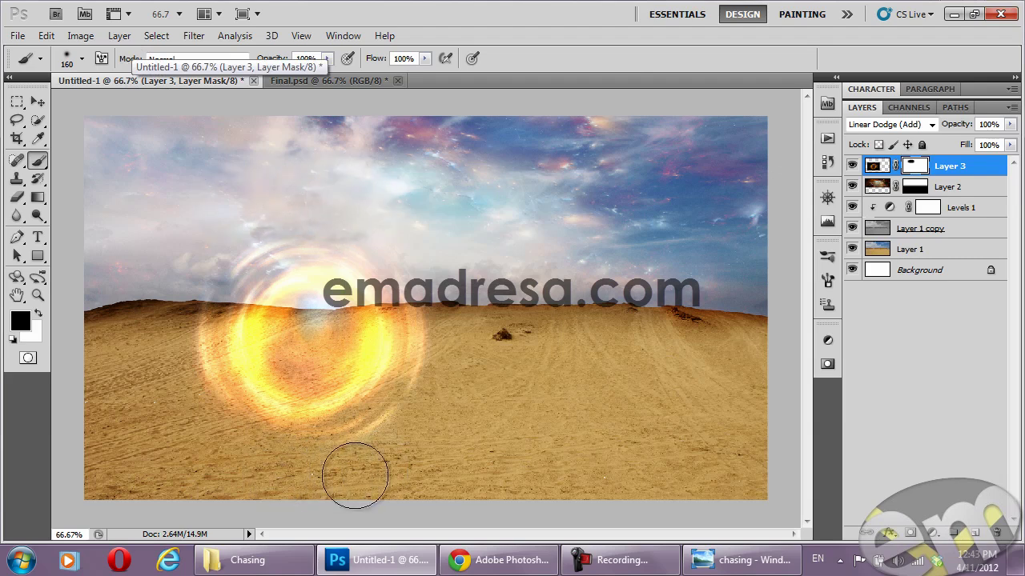
{"action": "mouse_move", "coordinate": [464, 268]}
{"action": "left_mouse_down"}
{"action": "mouse_move", "coordinate": [200, 455]}
{"action": "mouse_move", "coordinate": [335, 477]}
{"action": "left_mouse_up"}
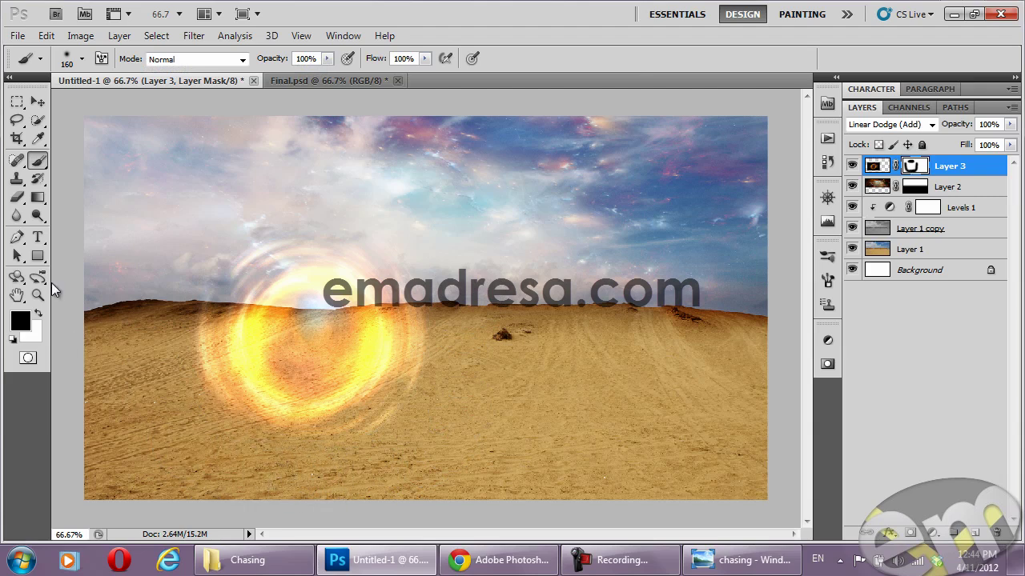
{"action": "left_click", "coordinate": [33, 104]}
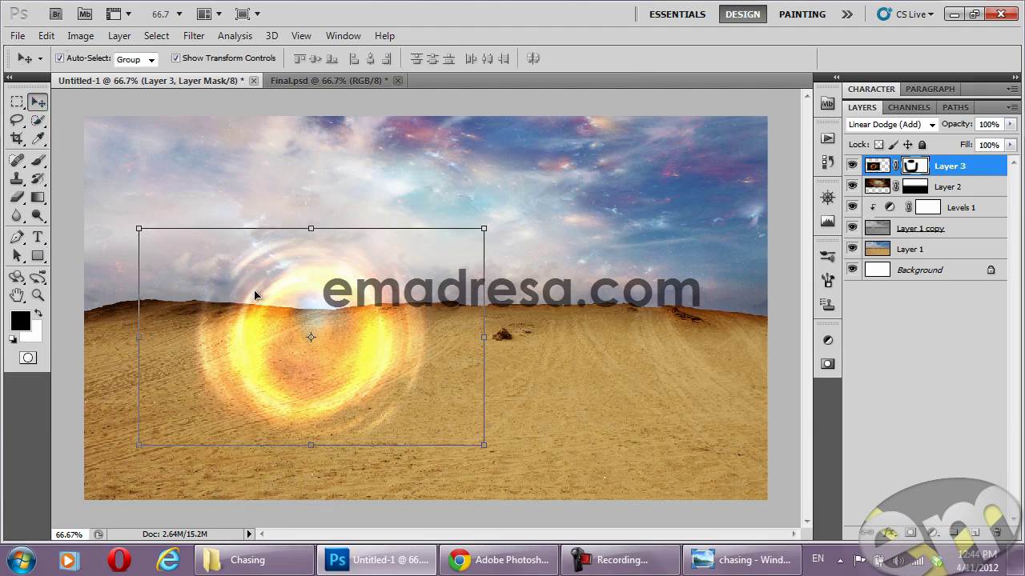
Shift the light ring left and distort its corners into a tilted perspective ring on the left dune
{"action": "left_click_drag", "start_coordinate": [255, 295], "coordinate": [231, 315]}
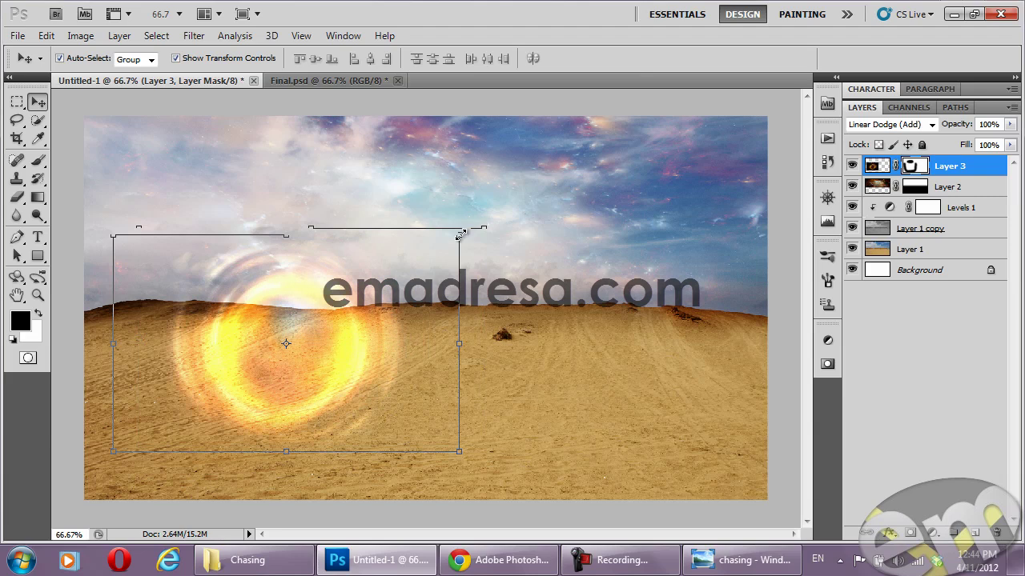
{"action": "mouse_move", "coordinate": [461, 234]}
{"action": "left_mouse_down"}
{"action": "mouse_move", "coordinate": [455, 298]}
{"action": "mouse_move", "coordinate": [450, 289]}
{"action": "left_mouse_up"}
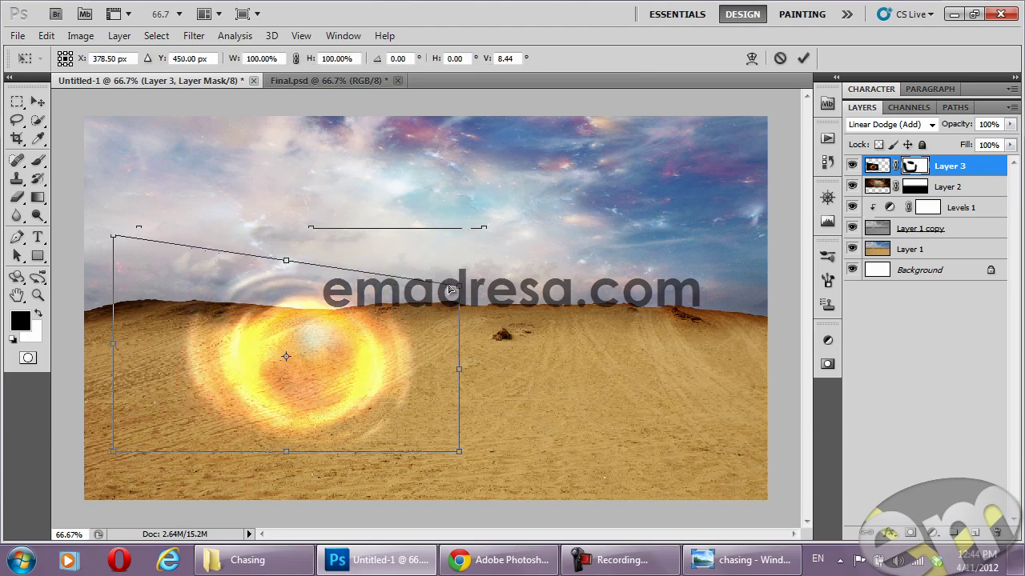
{"action": "left_click_drag", "start_coordinate": [458, 452], "coordinate": [458, 426]}
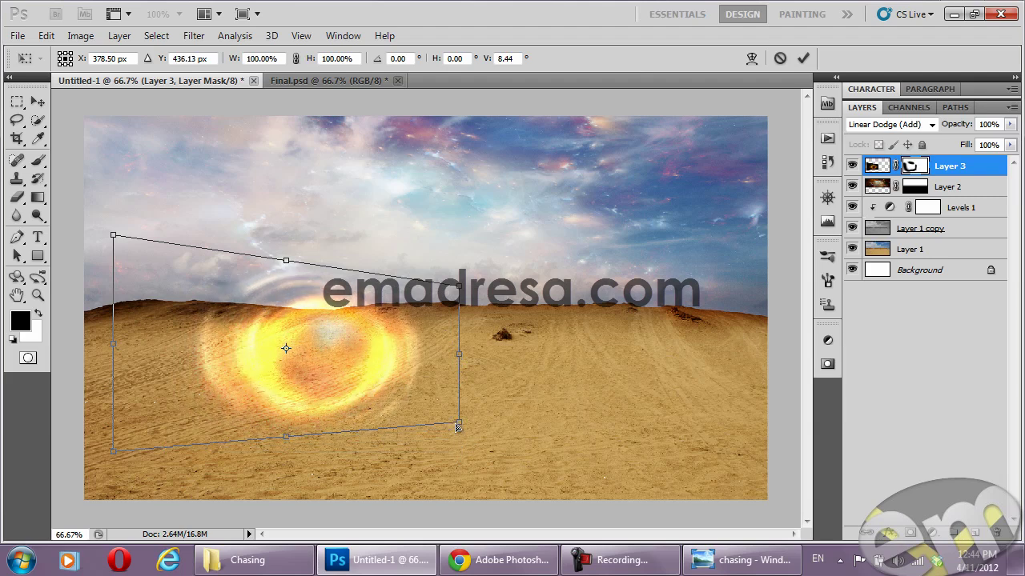
{"action": "left_click_drag", "start_coordinate": [111, 235], "coordinate": [106, 196]}
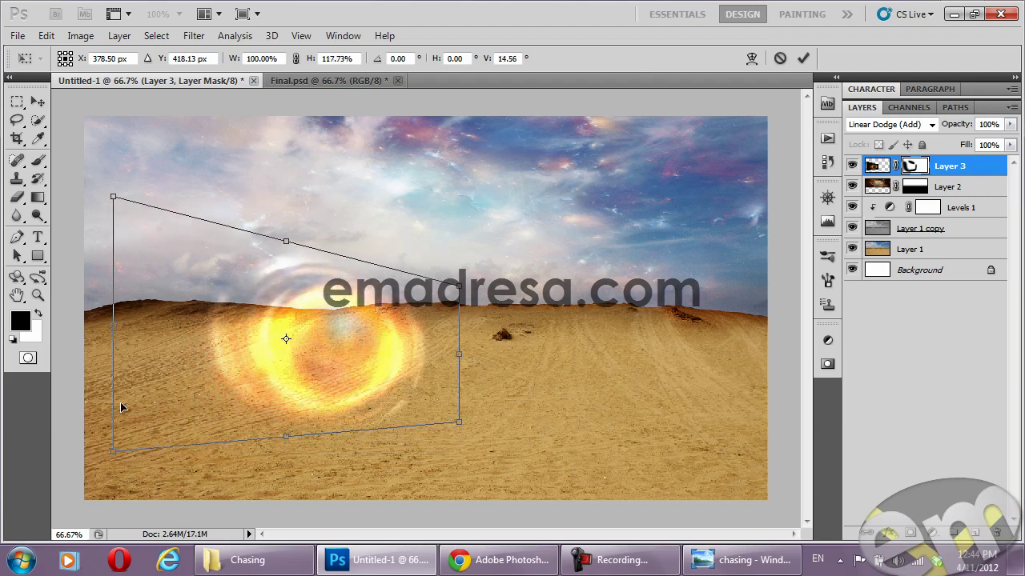
{"action": "left_click_drag", "start_coordinate": [114, 451], "coordinate": [114, 470]}
{"action": "mouse_move", "coordinate": [332, 333]}
{"action": "left_mouse_down"}
{"action": "mouse_move", "coordinate": [249, 307]}
{"action": "mouse_move", "coordinate": [266, 315]}
{"action": "left_mouse_up"}
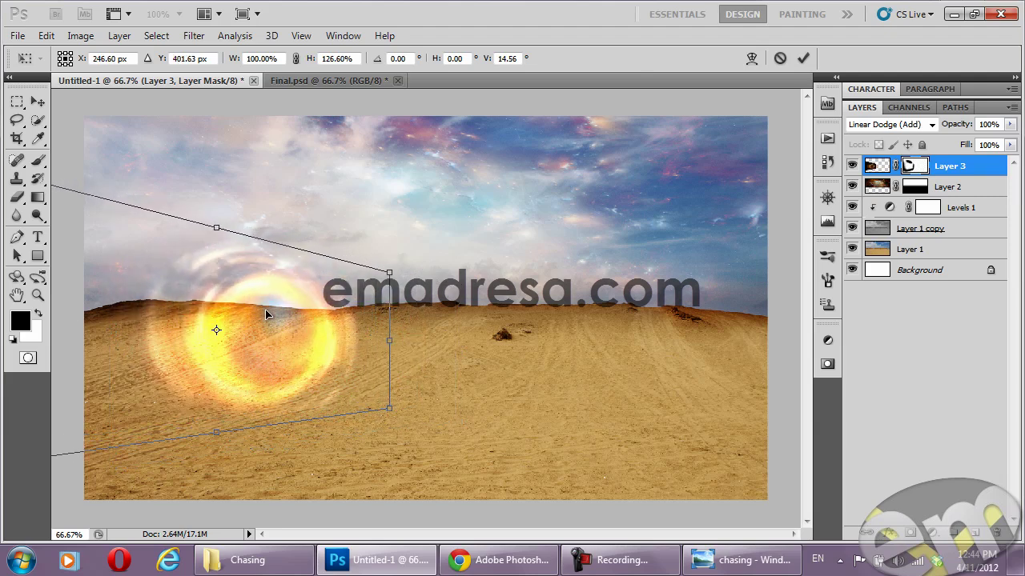
{"action": "left_click_drag", "start_coordinate": [216, 229], "coordinate": [214, 214]}
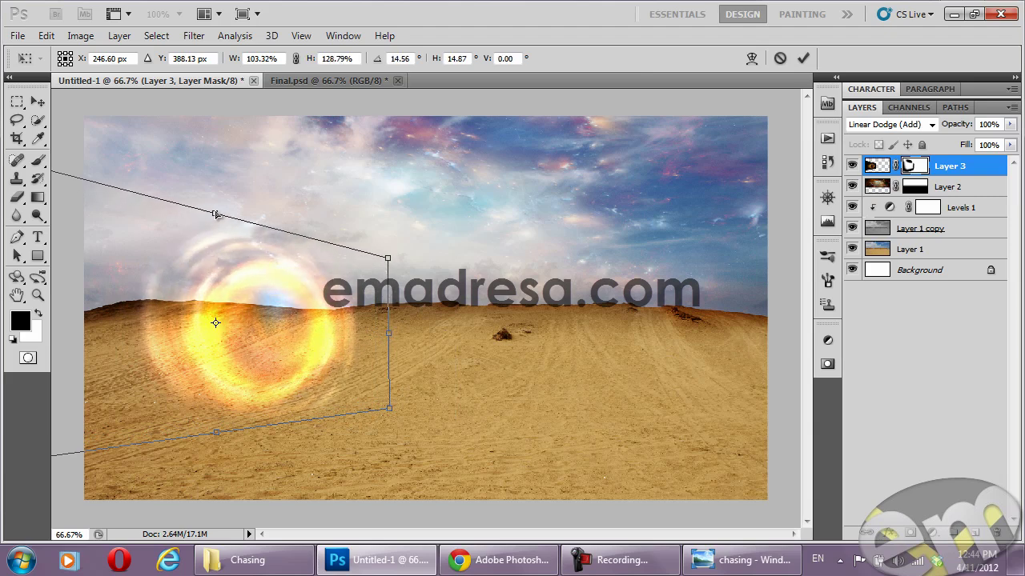
{"action": "key", "text": "Return"}
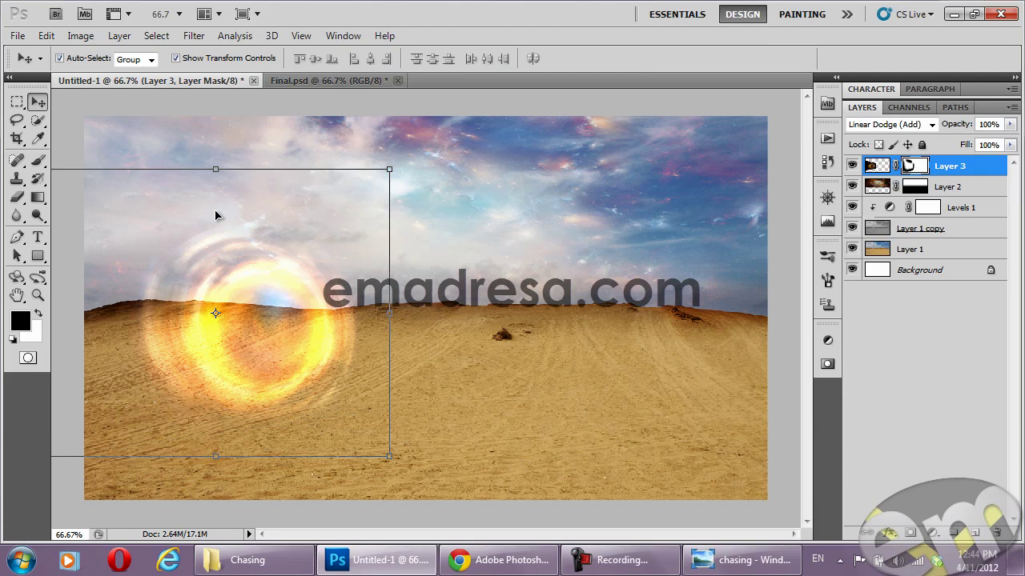
Lower Layer 3's opacity to 76%, checking it against the chasing reference in Photo Viewer
{"action": "left_click", "coordinate": [718, 560]}
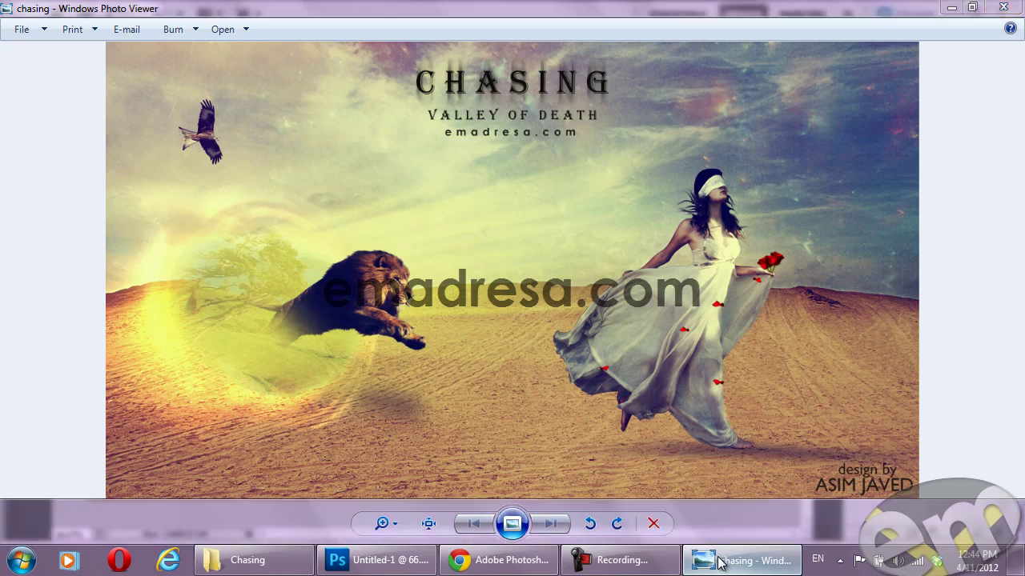
{"action": "left_click", "coordinate": [718, 560]}
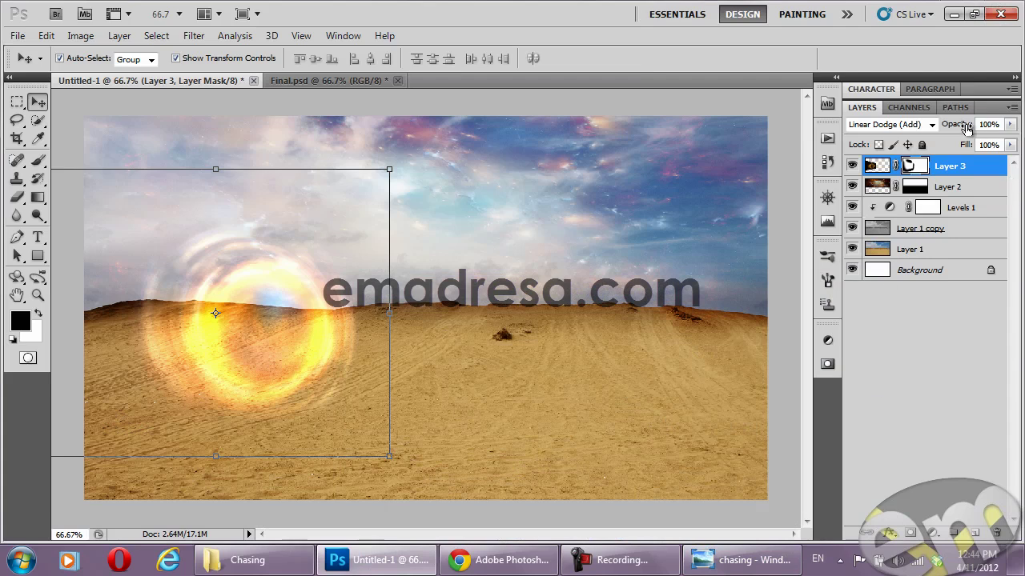
{"action": "left_click_drag", "start_coordinate": [967, 130], "coordinate": [945, 130]}
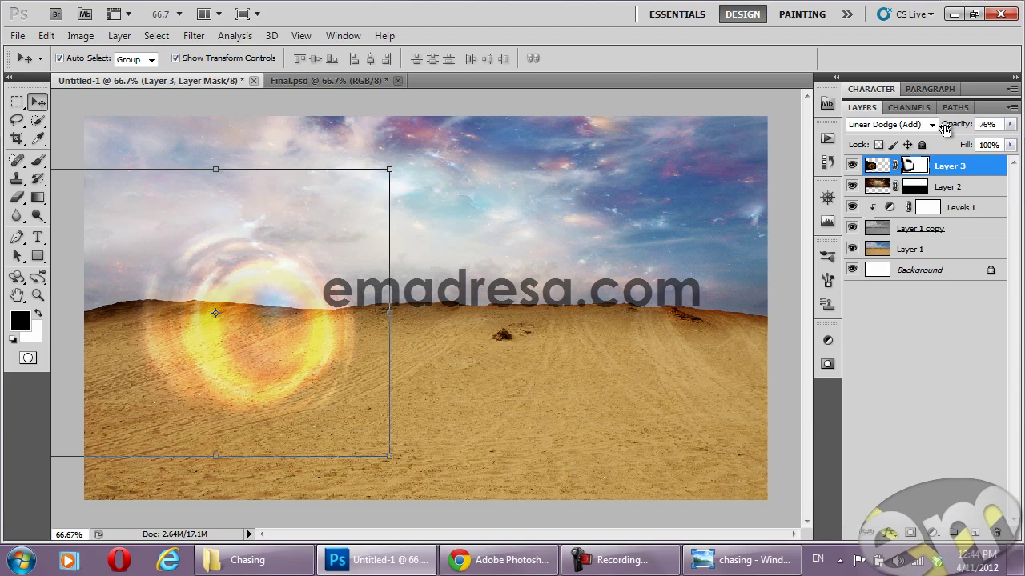
{"action": "left_click", "coordinate": [737, 564]}
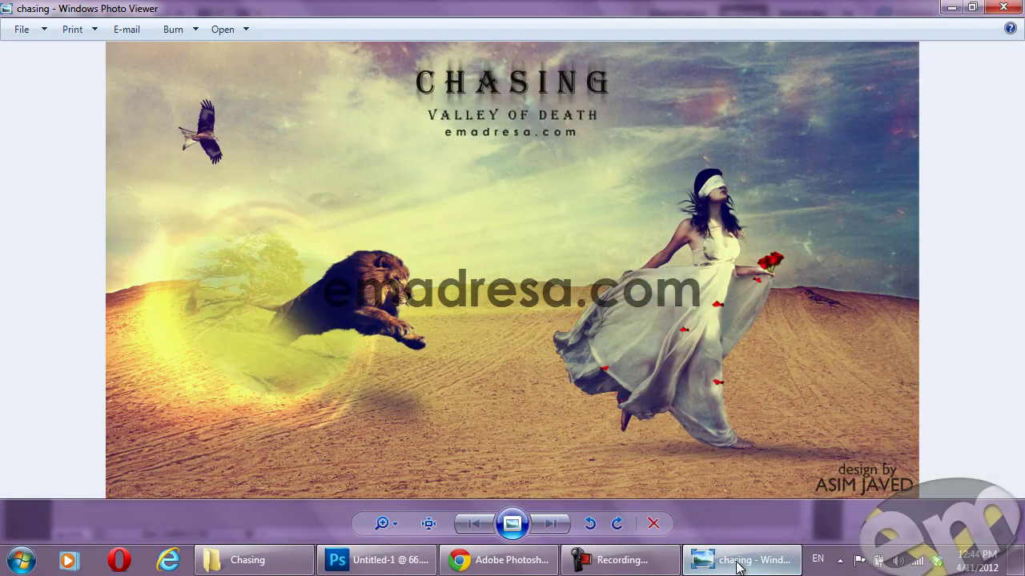
{"action": "left_click", "coordinate": [737, 564]}
{"action": "left_click", "coordinate": [733, 562]}
{"action": "left_click", "coordinate": [735, 560]}
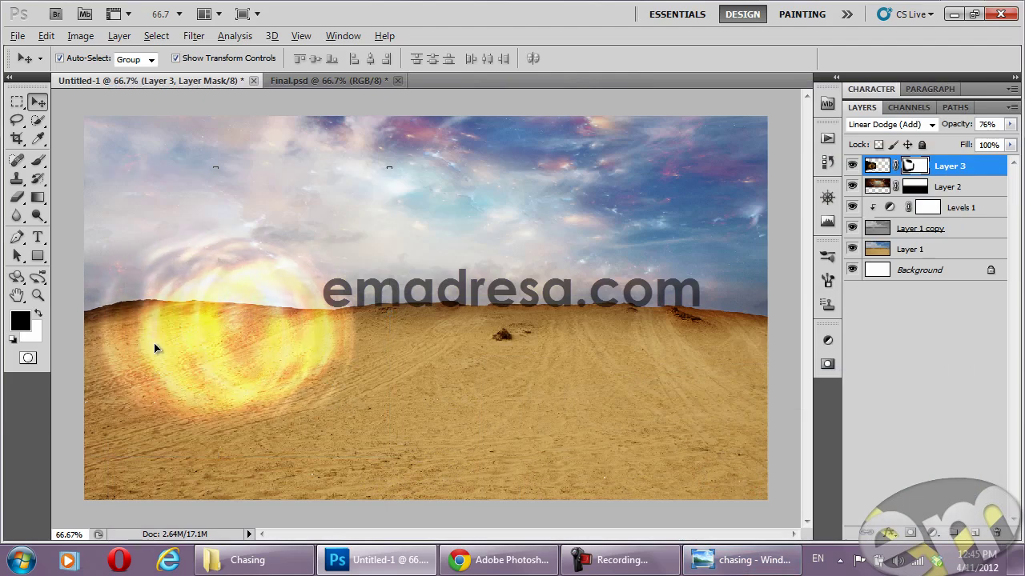
Duplicate Layer 3 and mask out the copy's centre, leaving only a ring
{"action": "key", "text": "ctrl+j"}
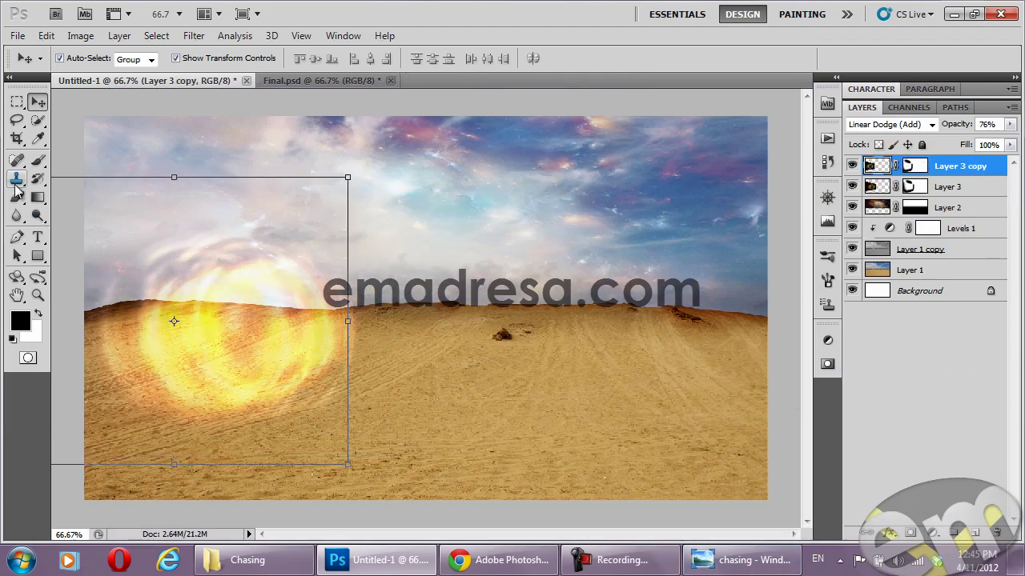
{"action": "left_click", "coordinate": [38, 159]}
{"action": "mouse_move", "coordinate": [229, 223]}
{"action": "left_mouse_down"}
{"action": "mouse_move", "coordinate": [270, 304]}
{"action": "mouse_move", "coordinate": [231, 232]}
{"action": "left_mouse_up"}
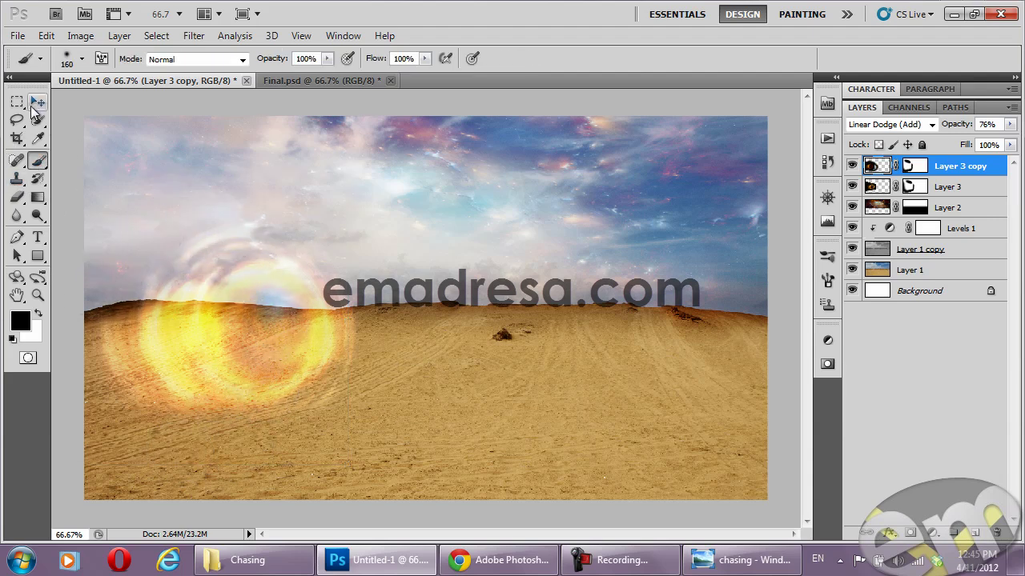
Stretch the copied ring wider to the left and right and apply the transform
{"action": "left_click", "coordinate": [37, 101]}
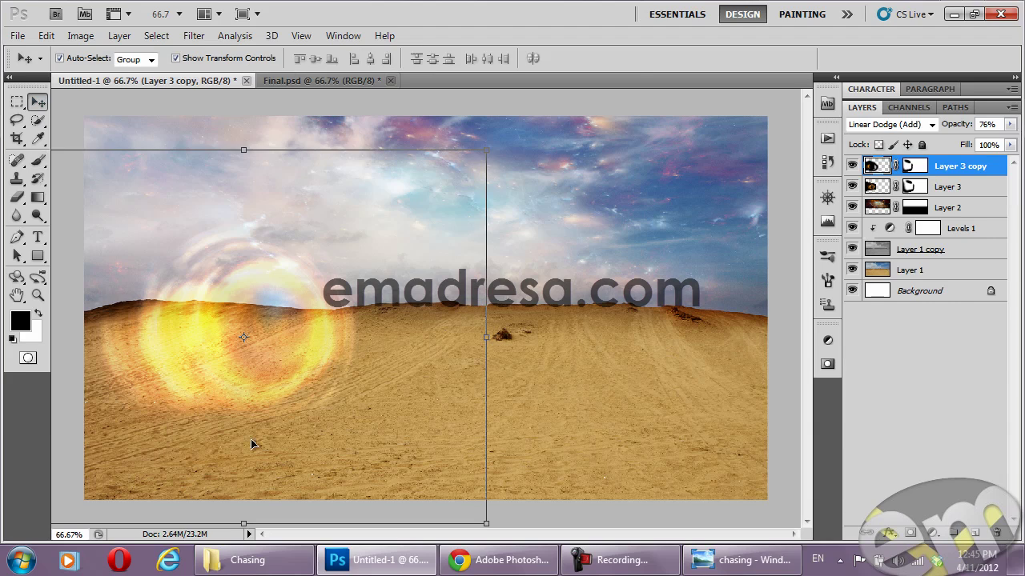
{"action": "left_click", "coordinate": [827, 221]}
{"action": "left_click", "coordinate": [739, 273]}
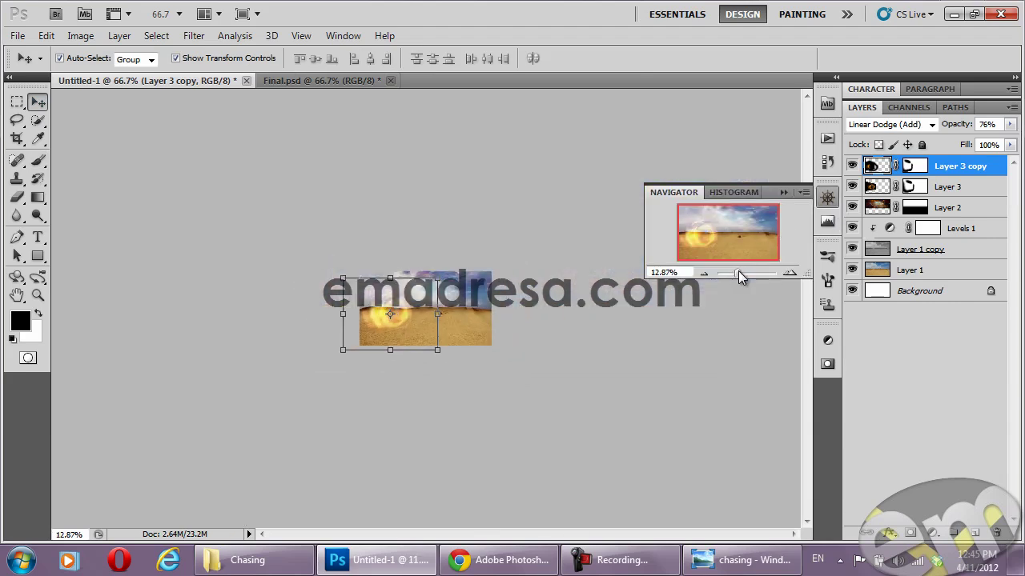
{"action": "left_click_drag", "start_coordinate": [737, 271], "coordinate": [742, 272]}
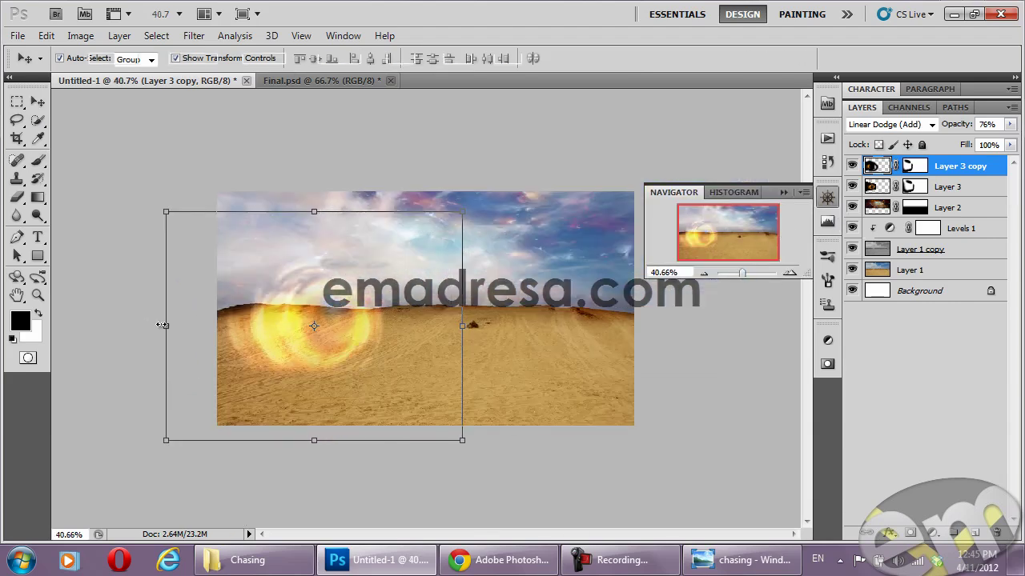
{"action": "left_click_drag", "start_coordinate": [153, 325], "coordinate": [101, 324]}
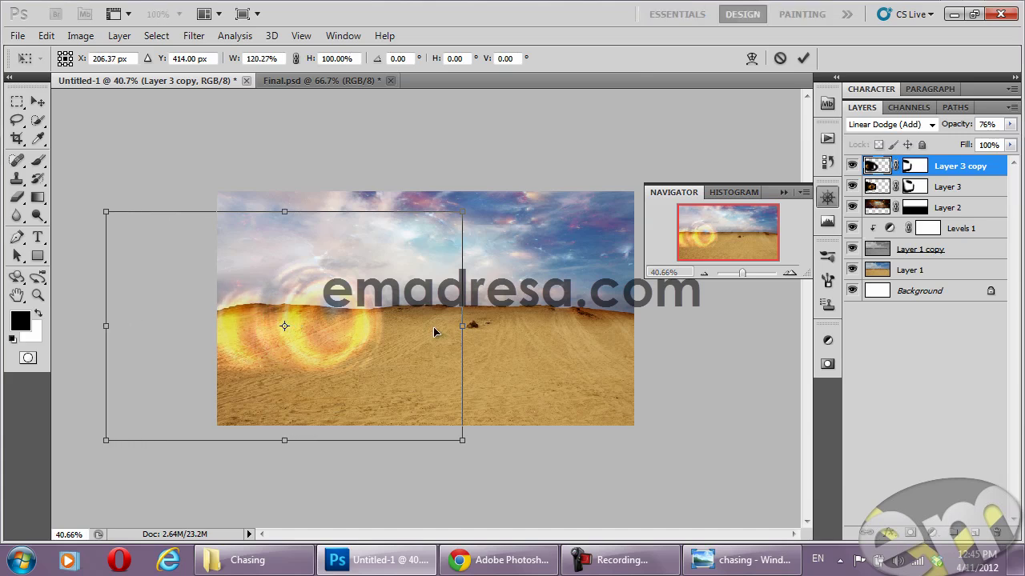
{"action": "left_click_drag", "start_coordinate": [462, 325], "coordinate": [543, 319]}
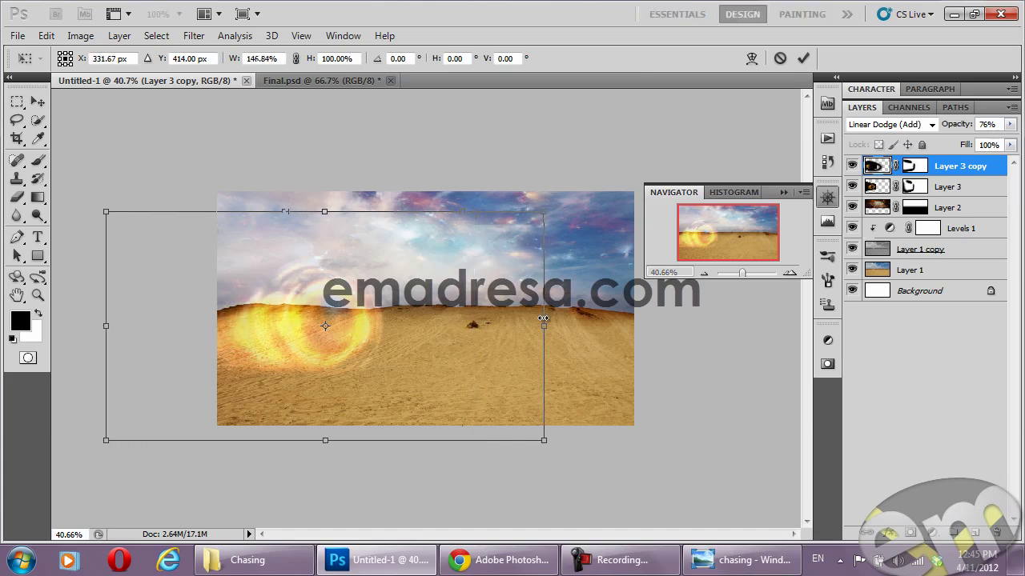
{"action": "key", "text": "Return"}
Compare with the reference image, then lower Layer 3 copy's opacity to 55%
{"action": "left_click", "coordinate": [743, 559]}
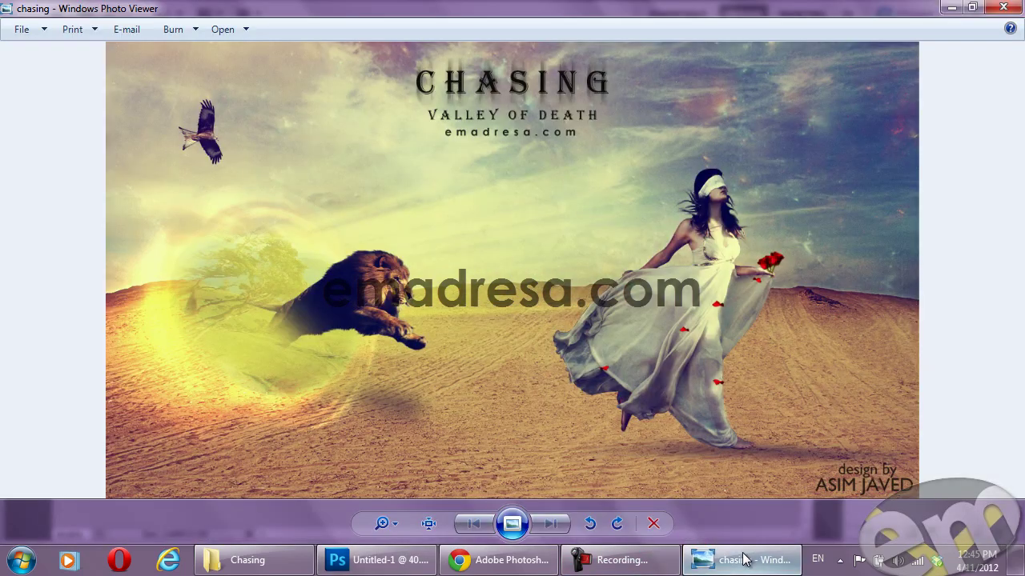
{"action": "left_click", "coordinate": [743, 559]}
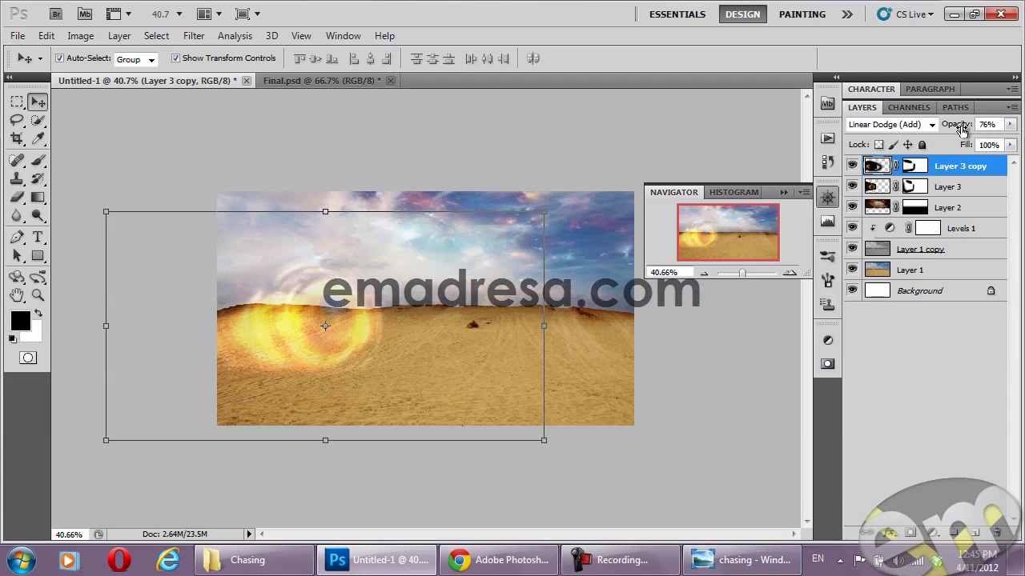
{"action": "left_click_drag", "start_coordinate": [960, 130], "coordinate": [944, 133]}
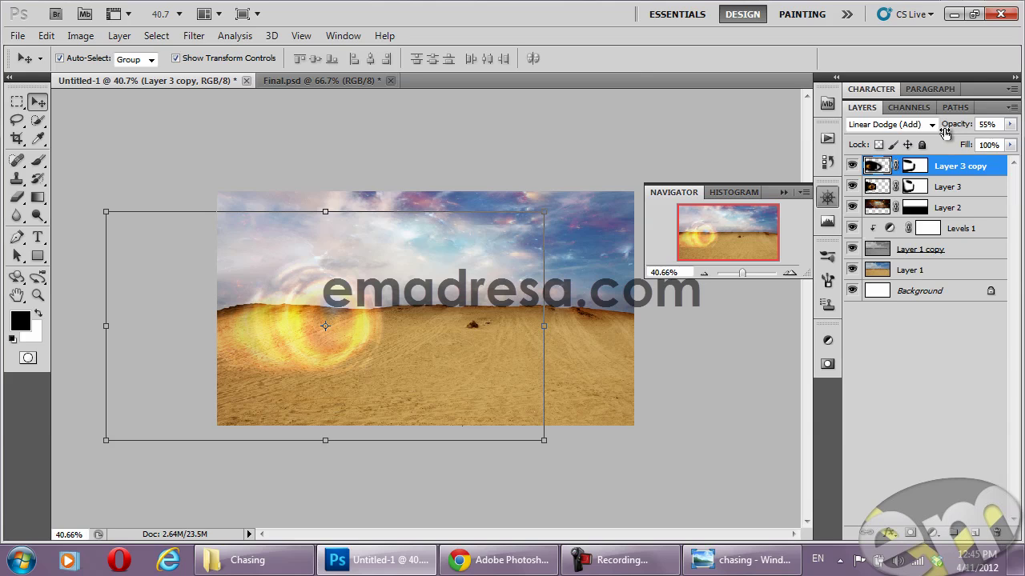
Inspect the strengthened glow at actual pixels, then zoom back out to the whole image
{"action": "left_click", "coordinate": [782, 193]}
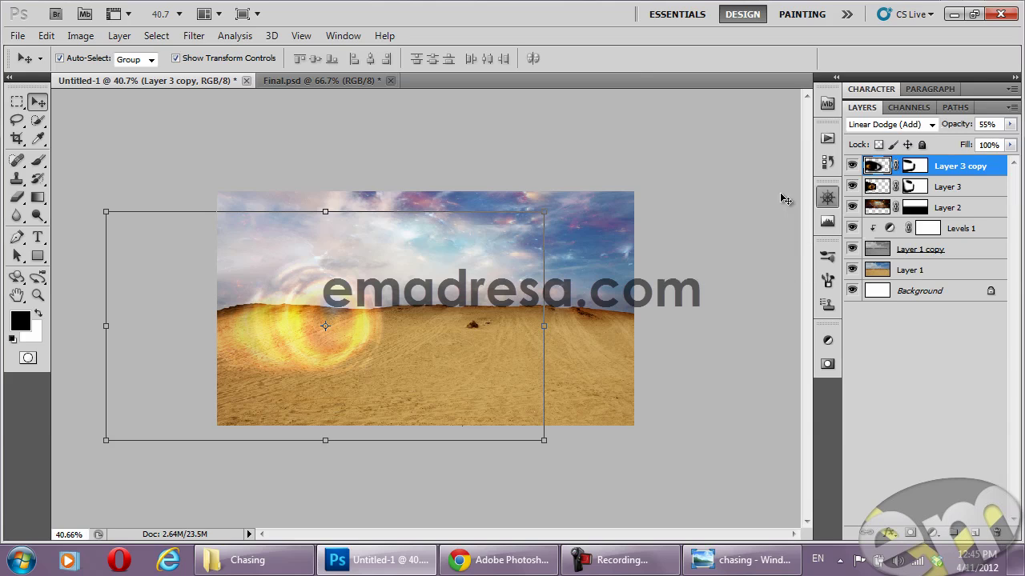
{"action": "left_click", "coordinate": [723, 284]}
{"action": "left_click", "coordinate": [45, 297]}
{"action": "left_click", "coordinate": [373, 63]}
{"action": "left_click", "coordinate": [359, 350], "text": "alt"}
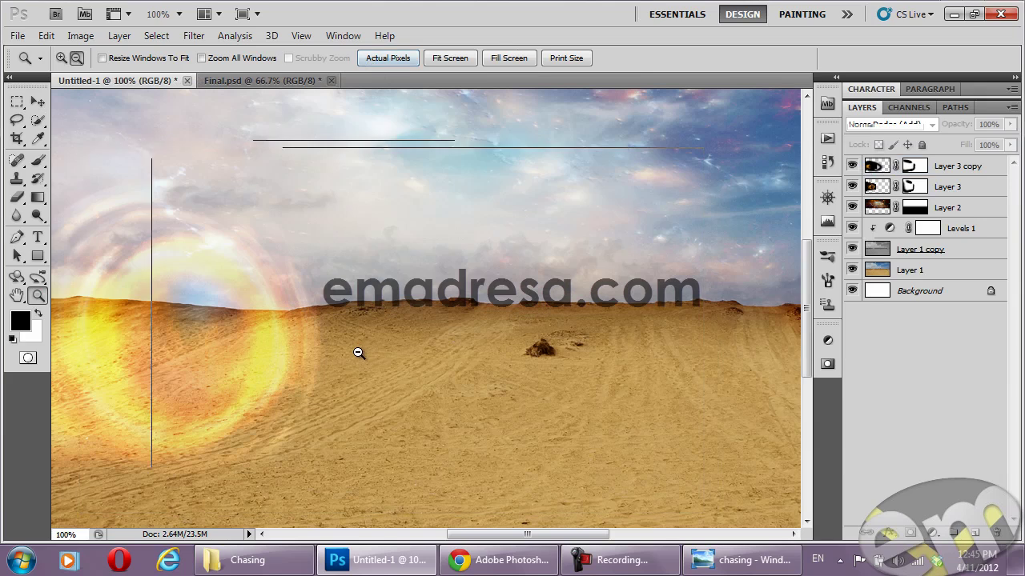
{"action": "left_click", "coordinate": [36, 109]}
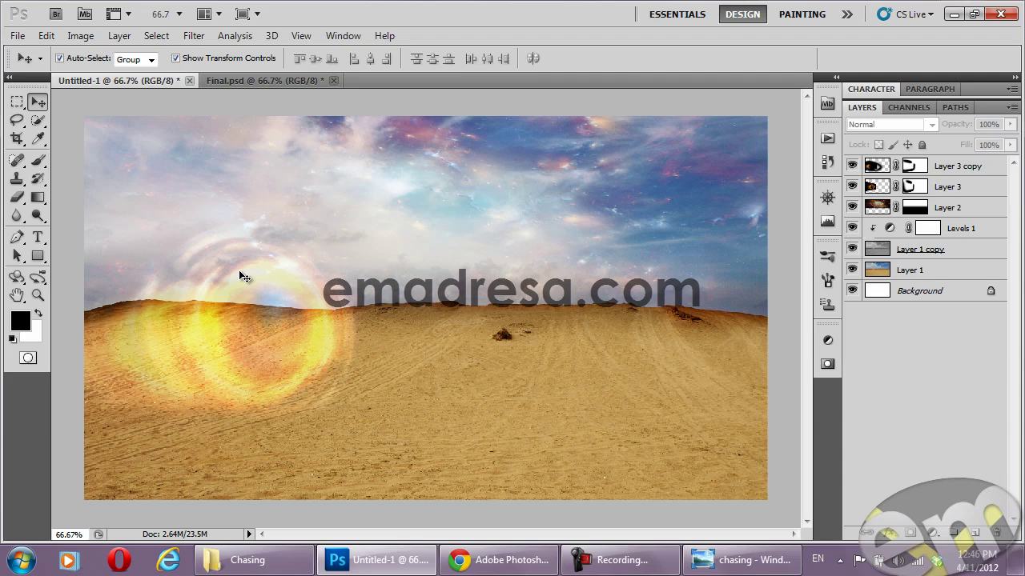
Paste the copied tree-and-hill circle into the desert composite as a new layer
{"action": "left_click", "coordinate": [258, 564]}
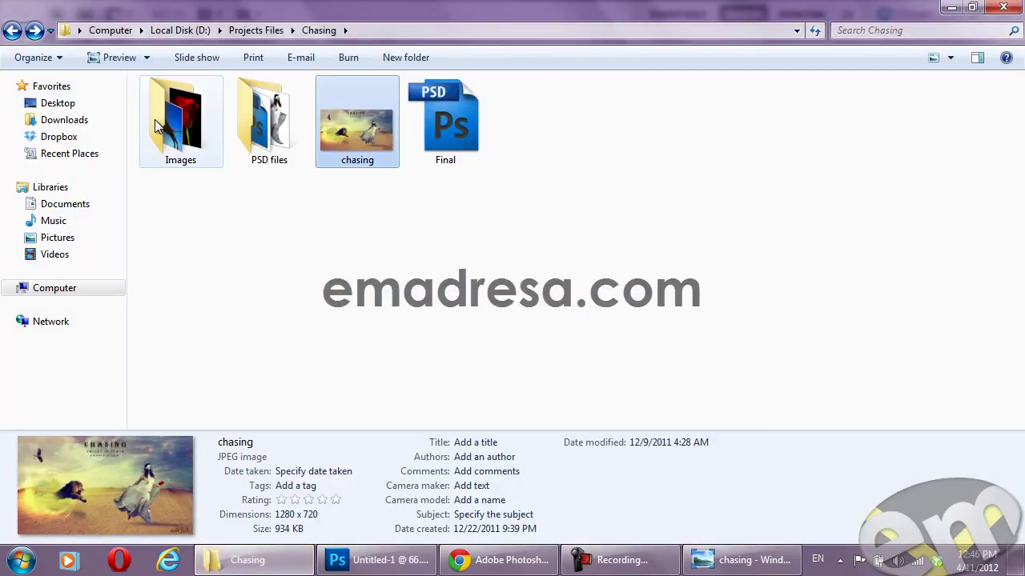
{"action": "key", "text": "alt+Tab"}
{"action": "left_click", "coordinate": [144, 82]}
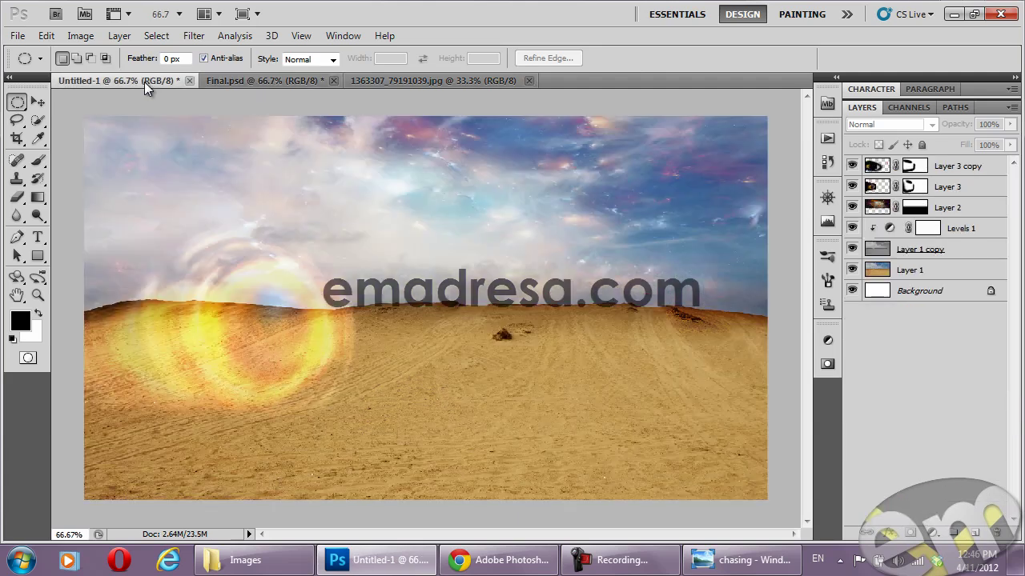
{"action": "left_click", "coordinate": [45, 35]}
{"action": "left_click", "coordinate": [96, 141]}
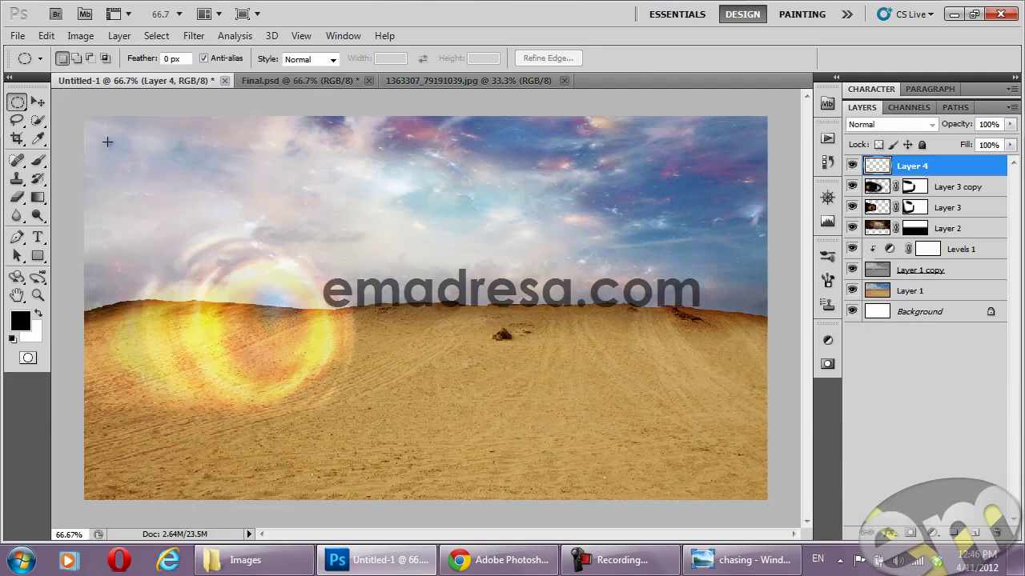
Shrink the circle to about 70%, reshape it over the left glow, and put Layer 4 below Layer 3
{"action": "left_click", "coordinate": [38, 102]}
{"action": "left_click_drag", "start_coordinate": [561, 173], "coordinate": [521, 216]}
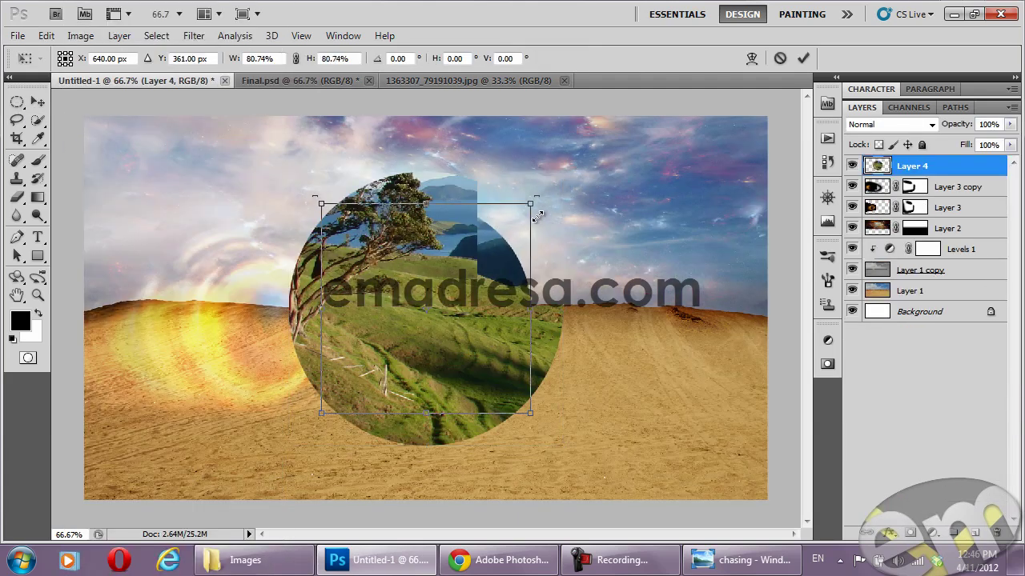
{"action": "left_click_drag", "start_coordinate": [433, 305], "coordinate": [284, 313]}
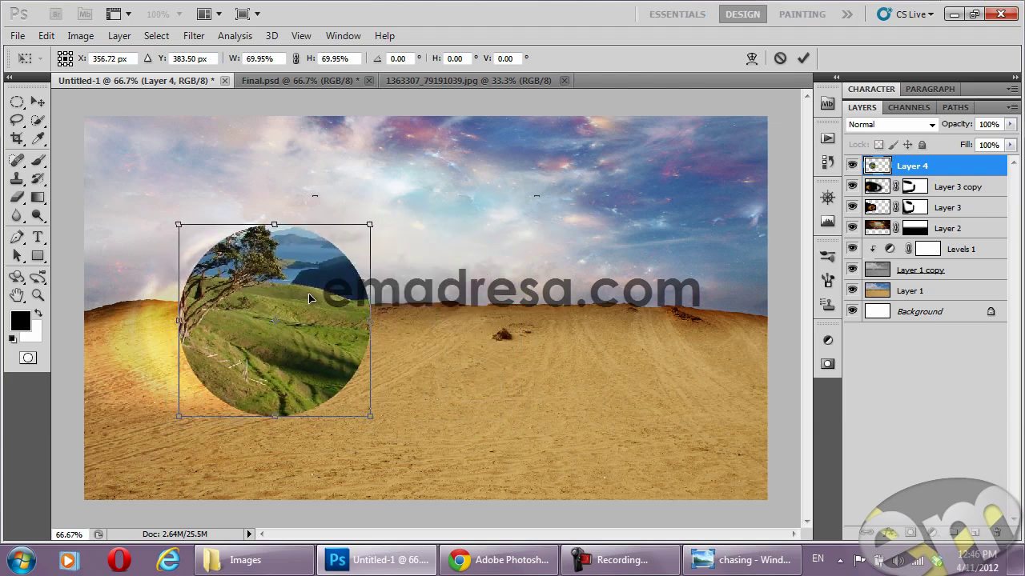
{"action": "left_click_drag", "start_coordinate": [370, 226], "coordinate": [338, 270]}
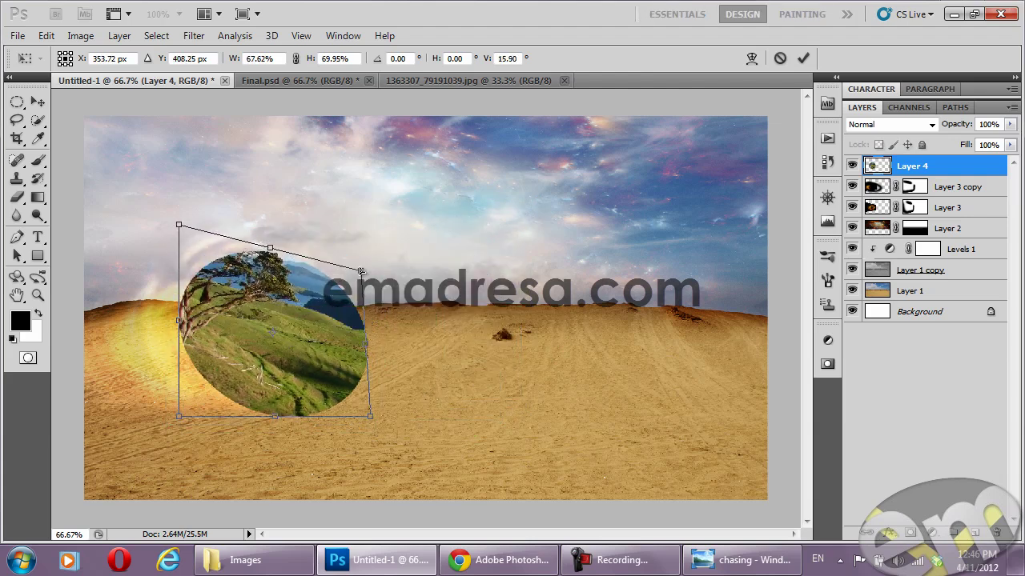
{"action": "left_click_drag", "start_coordinate": [370, 416], "coordinate": [337, 382]}
{"action": "left_click_drag", "start_coordinate": [178, 225], "coordinate": [171, 224]}
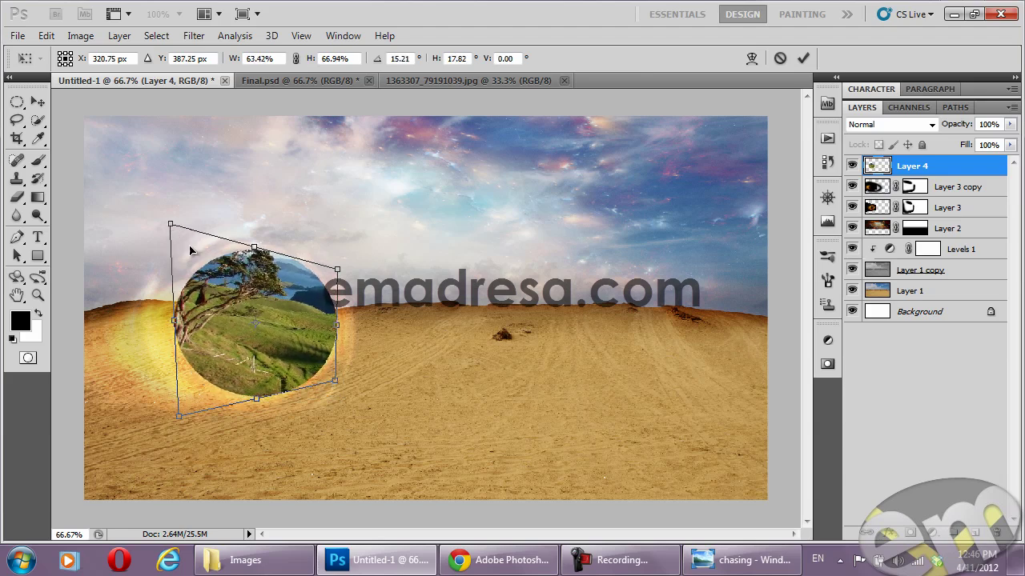
{"action": "left_click_drag", "start_coordinate": [178, 422], "coordinate": [177, 425]}
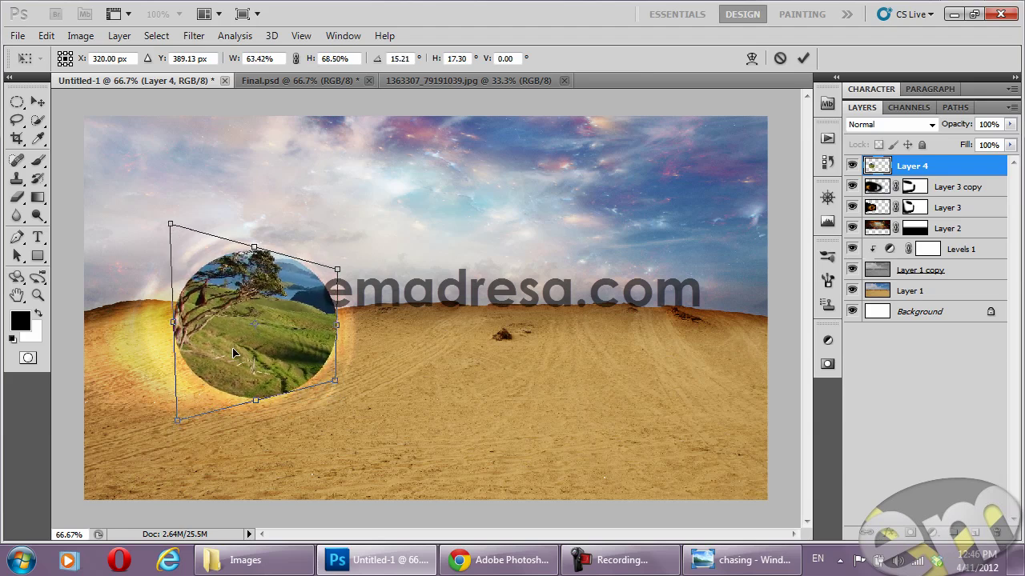
{"action": "left_click_drag", "start_coordinate": [234, 353], "coordinate": [241, 354]}
{"action": "key", "text": "Escape"}
{"action": "left_click_drag", "start_coordinate": [976, 168], "coordinate": [985, 216]}
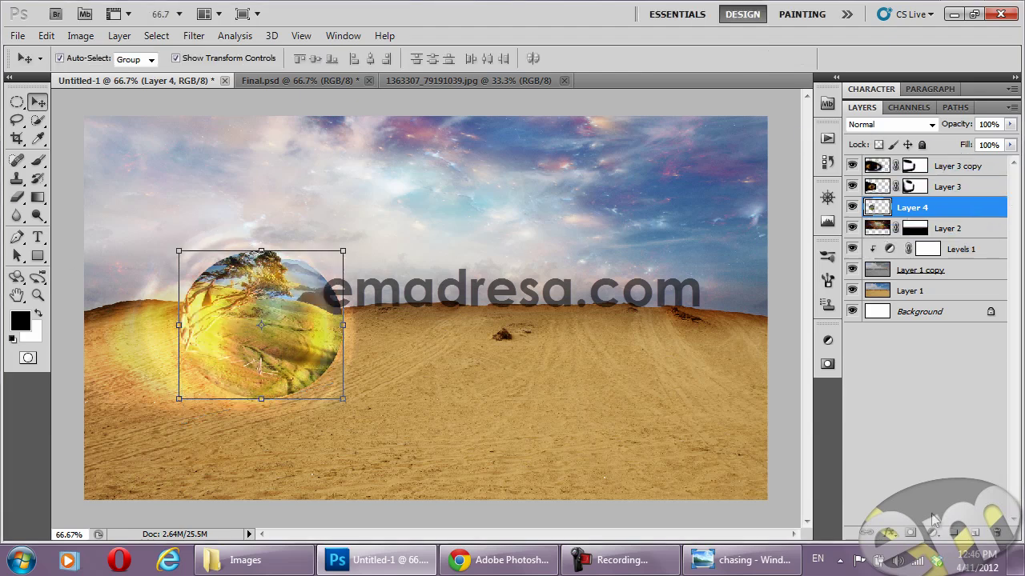
Add a mask to Layer 4, move it to the top, and paint away the dark patch below the globe
{"action": "left_click", "coordinate": [909, 534]}
{"action": "left_click", "coordinate": [38, 160]}
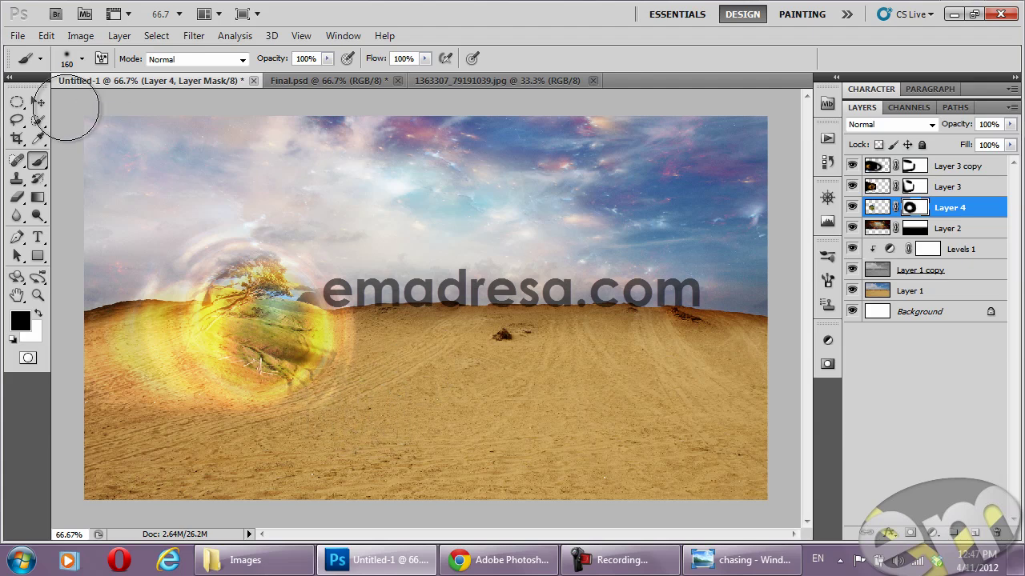
{"action": "key", "text": "v"}
{"action": "left_click_drag", "start_coordinate": [892, 216], "coordinate": [969, 164]}
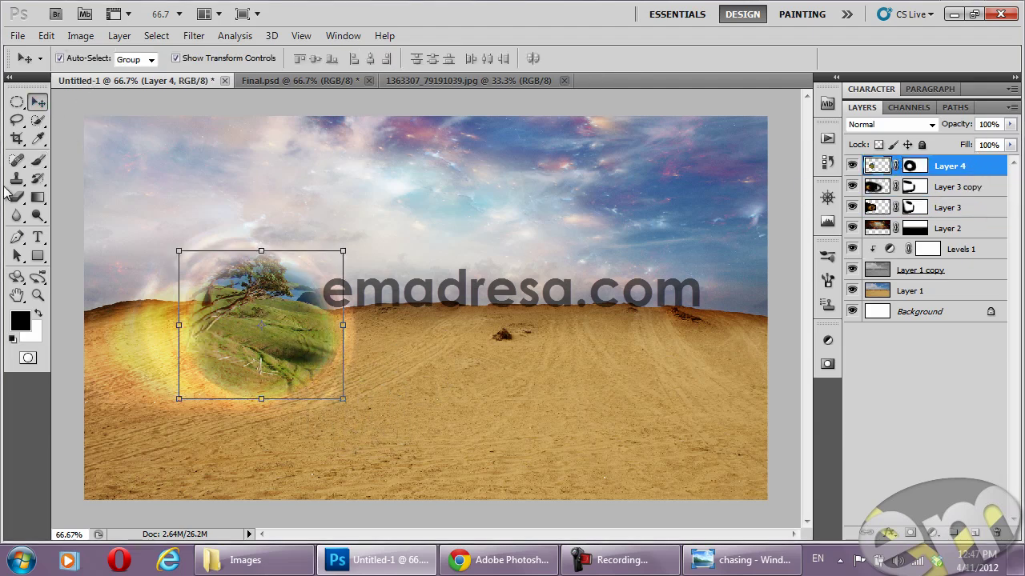
{"action": "left_click", "coordinate": [38, 159]}
{"action": "left_click_drag", "start_coordinate": [202, 418], "coordinate": [246, 446]}
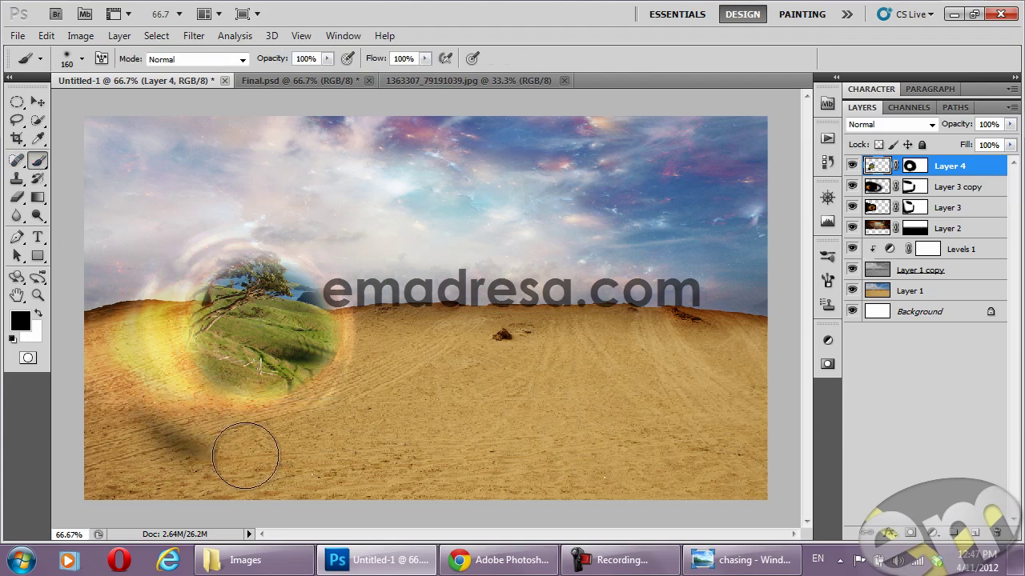
Lower Layer 4's opacity to 81% so the globe fades into the scene
{"action": "left_click", "coordinate": [910, 166]}
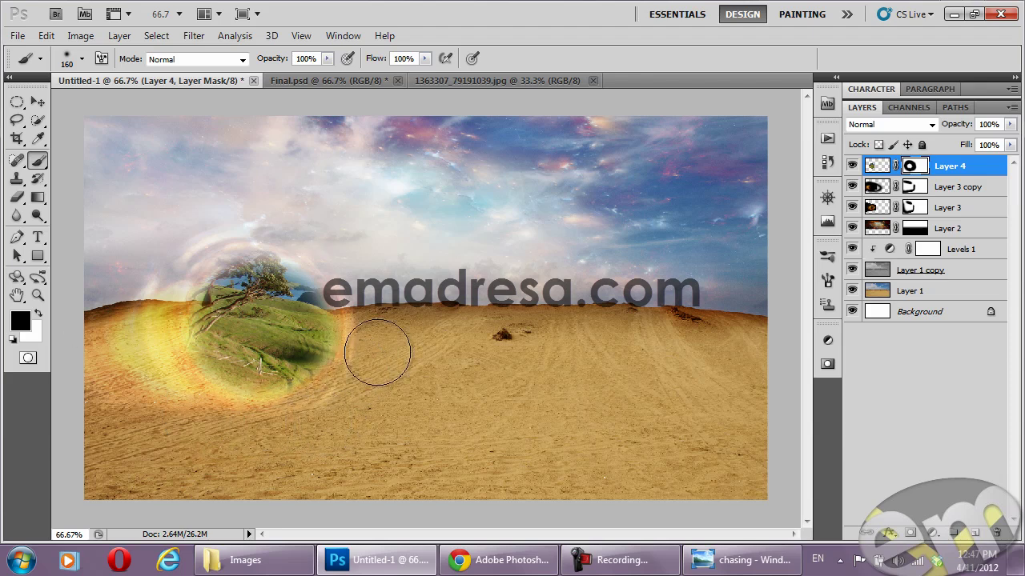
{"action": "left_click", "coordinate": [38, 103]}
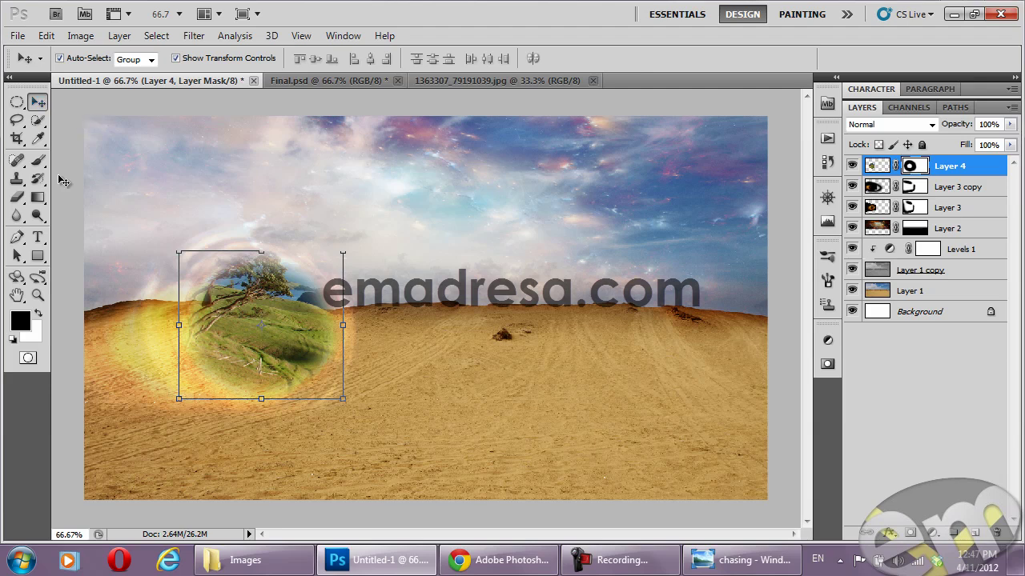
{"action": "left_click_drag", "start_coordinate": [957, 128], "coordinate": [941, 128]}
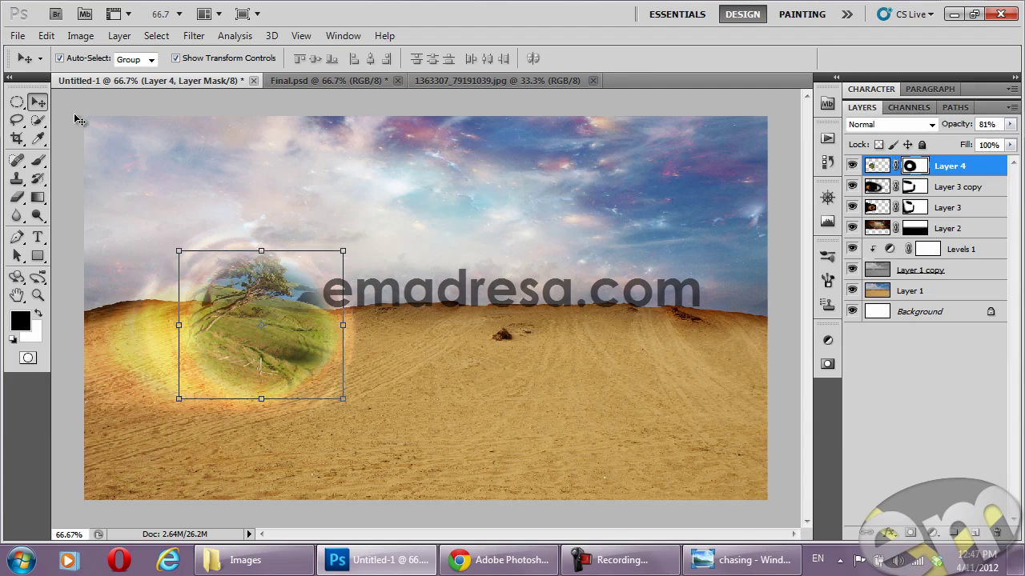
{"action": "left_click", "coordinate": [62, 112]}
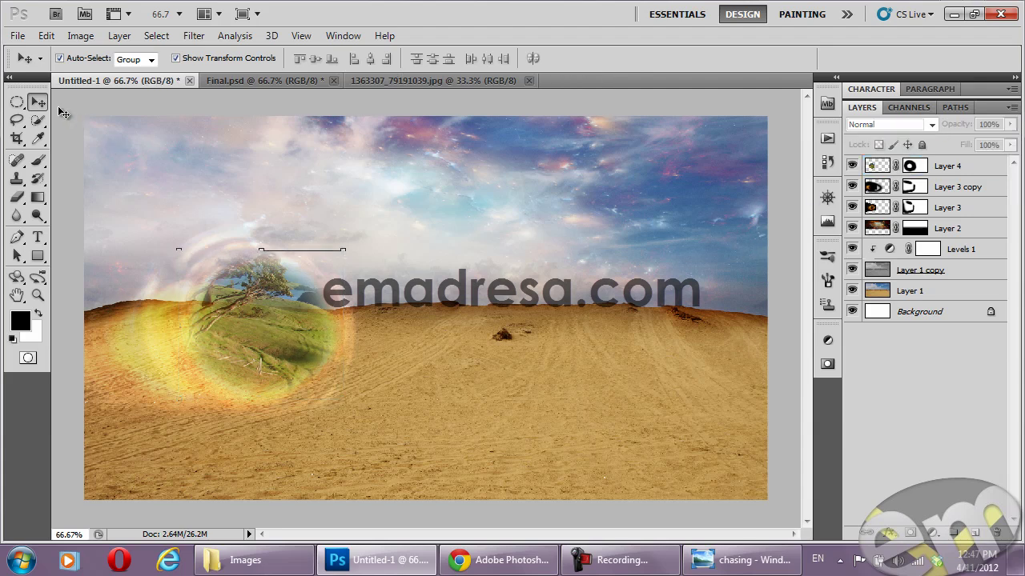
{"action": "left_click", "coordinate": [261, 321]}
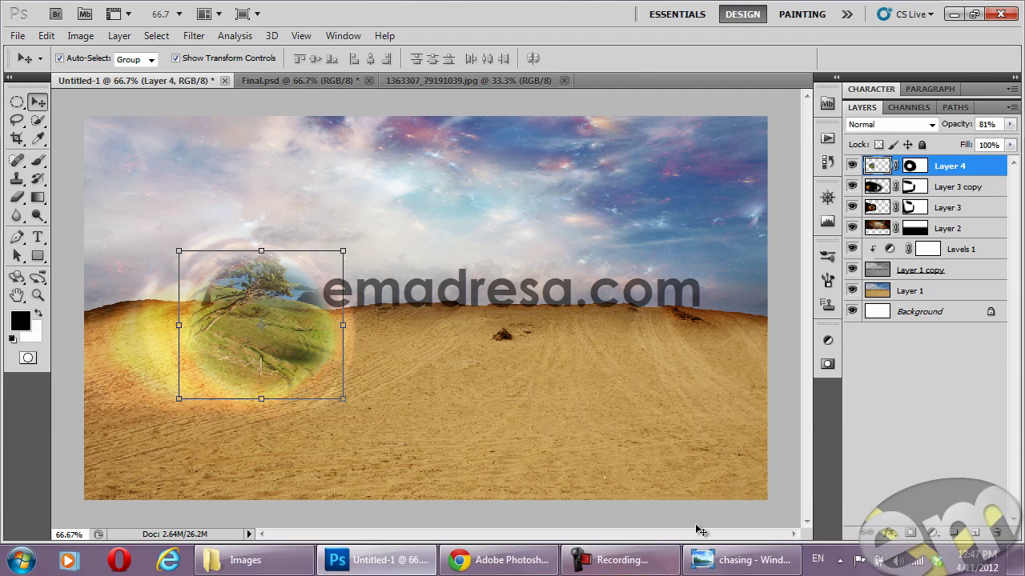
{"action": "left_click", "coordinate": [765, 566]}
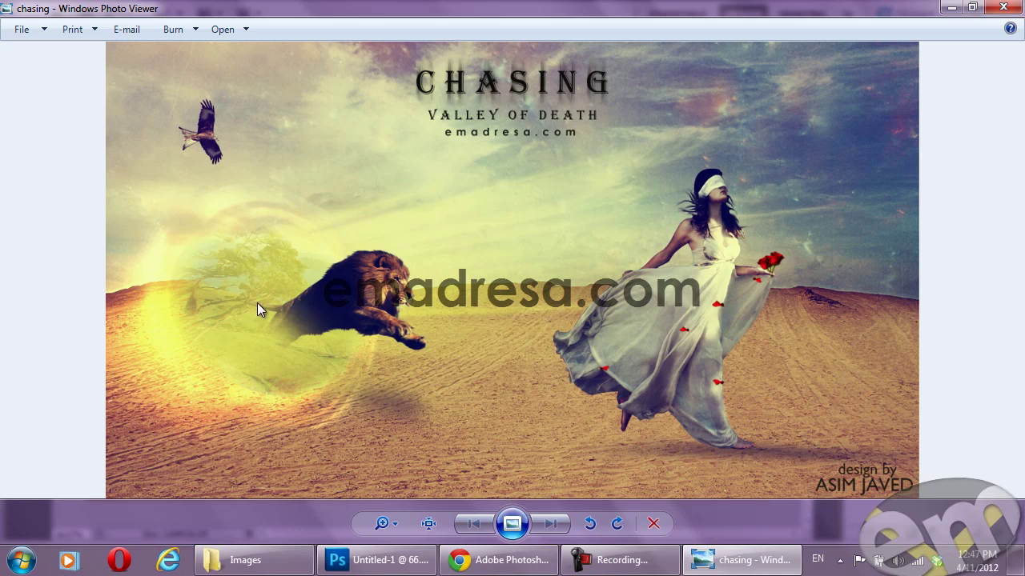
{"action": "left_click", "coordinate": [336, 561]}
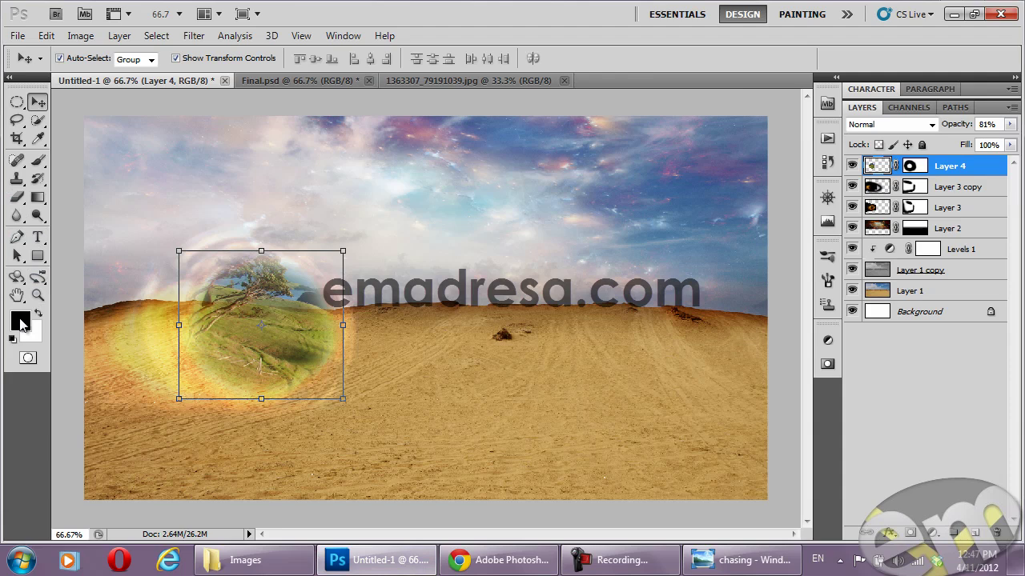
Sample a yellow foreground from the glow and lasso a spiky splash-shaped selection
{"action": "left_click", "coordinate": [22, 322]}
{"action": "left_click", "coordinate": [161, 328]}
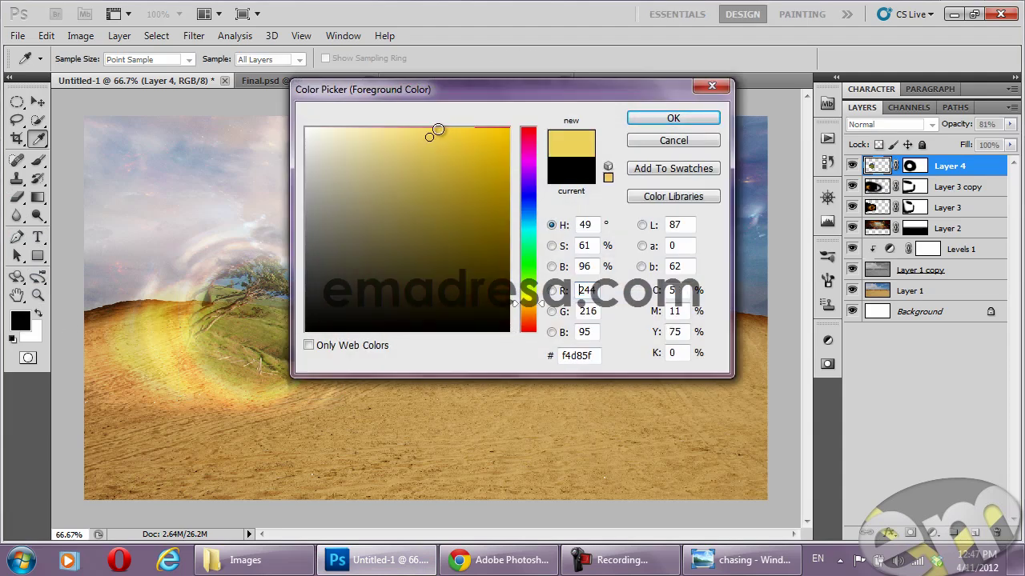
{"action": "left_click", "coordinate": [666, 118]}
{"action": "key", "text": "v"}
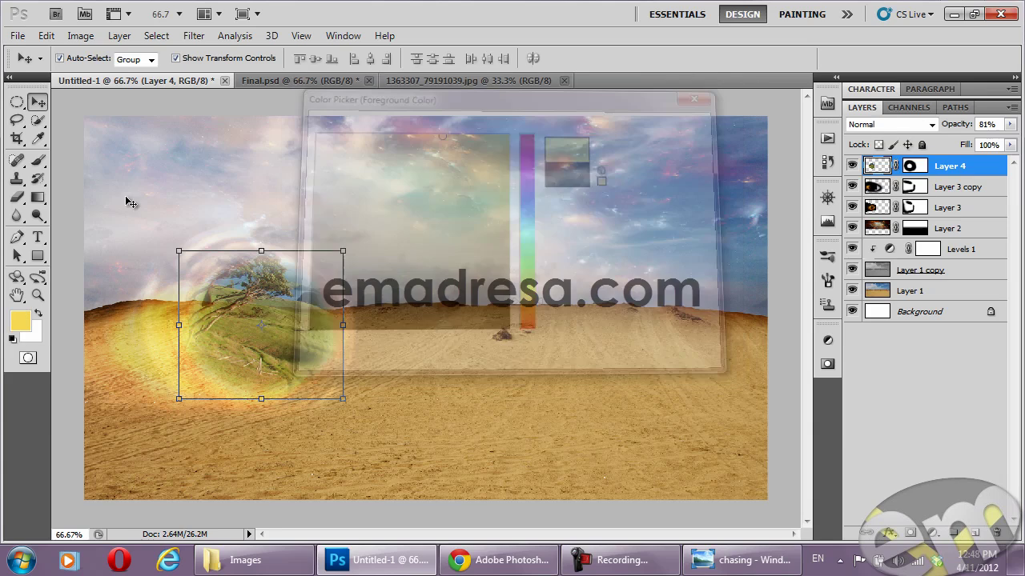
{"action": "left_click_drag", "start_coordinate": [17, 119], "coordinate": [71, 145]}
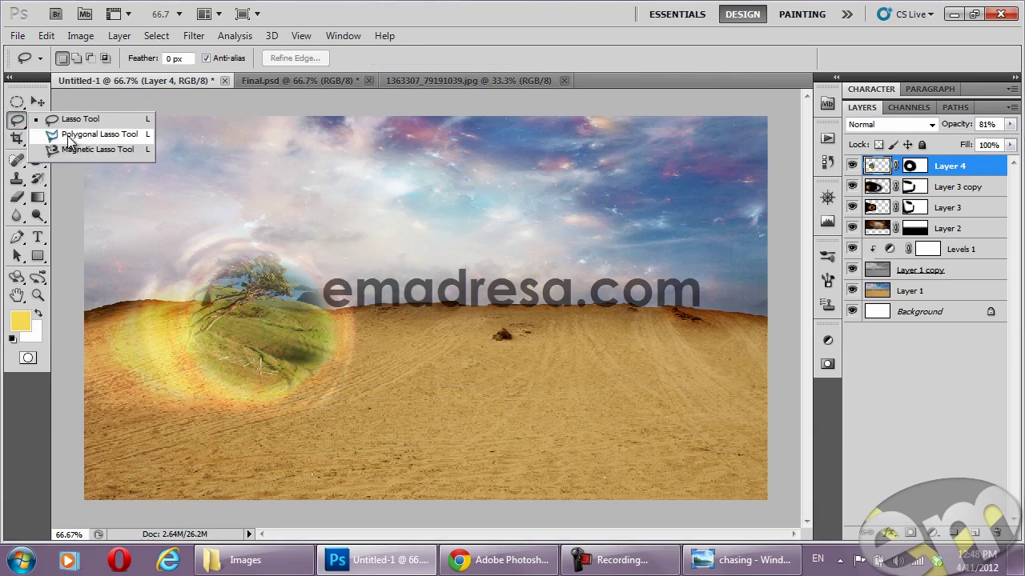
{"action": "left_click", "coordinate": [80, 119]}
{"action": "mouse_move", "coordinate": [258, 248]}
{"action": "left_mouse_down"}
{"action": "mouse_move", "coordinate": [438, 222]}
{"action": "mouse_move", "coordinate": [560, 220]}
{"action": "mouse_move", "coordinate": [580, 254]}
{"action": "mouse_move", "coordinate": [480, 280]}
{"action": "mouse_move", "coordinate": [617, 309]}
{"action": "mouse_move", "coordinate": [560, 356]}
{"action": "mouse_move", "coordinate": [565, 395]}
{"action": "mouse_move", "coordinate": [396, 391]}
{"action": "mouse_move", "coordinate": [381, 400]}
{"action": "mouse_move", "coordinate": [244, 403]}
{"action": "mouse_move", "coordinate": [184, 370]}
{"action": "mouse_move", "coordinate": [186, 327]}
{"action": "mouse_move", "coordinate": [212, 258]}
{"action": "mouse_move", "coordinate": [257, 243]}
{"action": "left_mouse_up"}
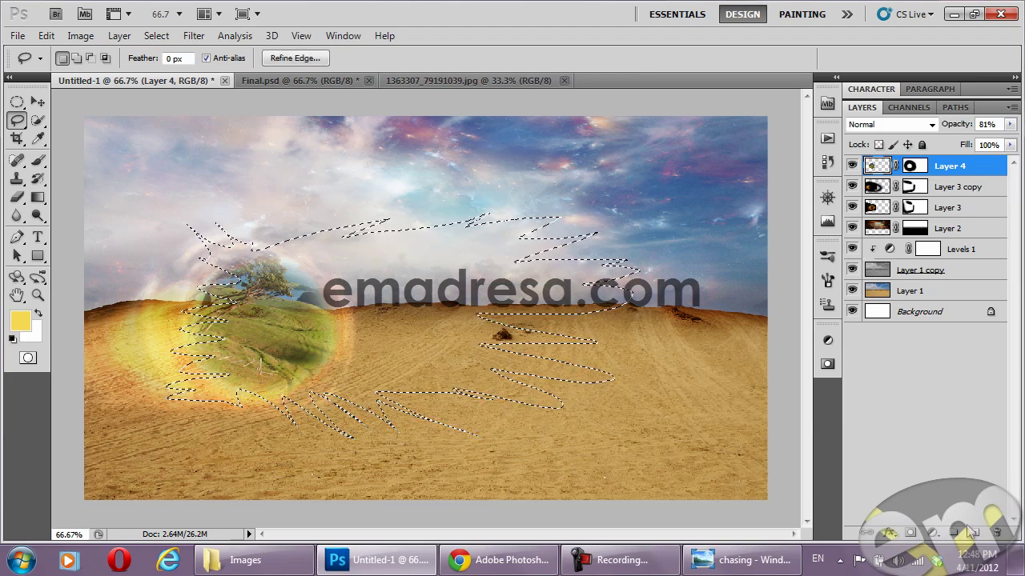
Fill the splash with yellow on a new layer, shrink it to about 58%, tilt it and place it over the globe
{"action": "key", "text": "ctrl+shift+alt+n"}
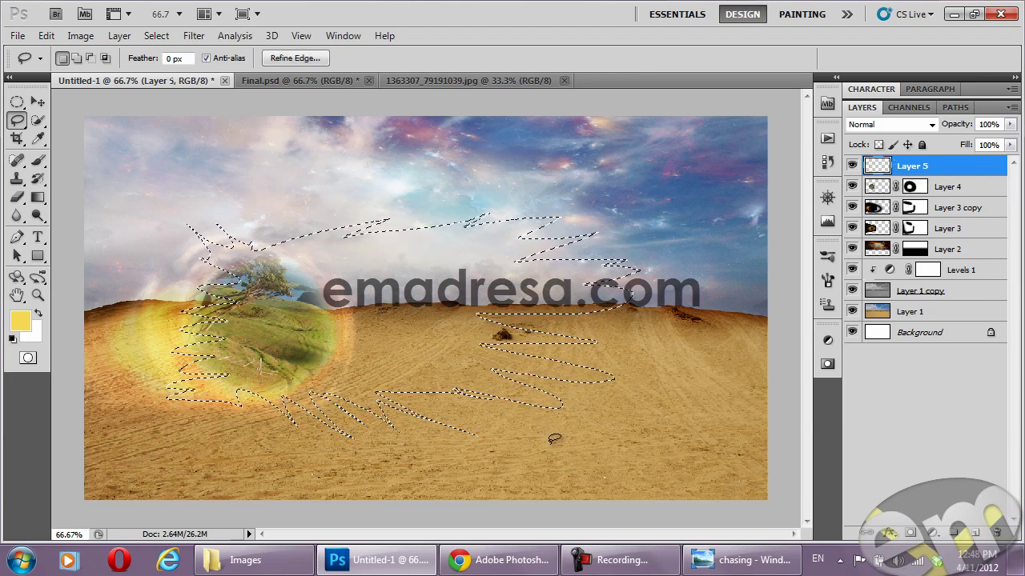
{"action": "key", "text": "alt+BackSpace"}
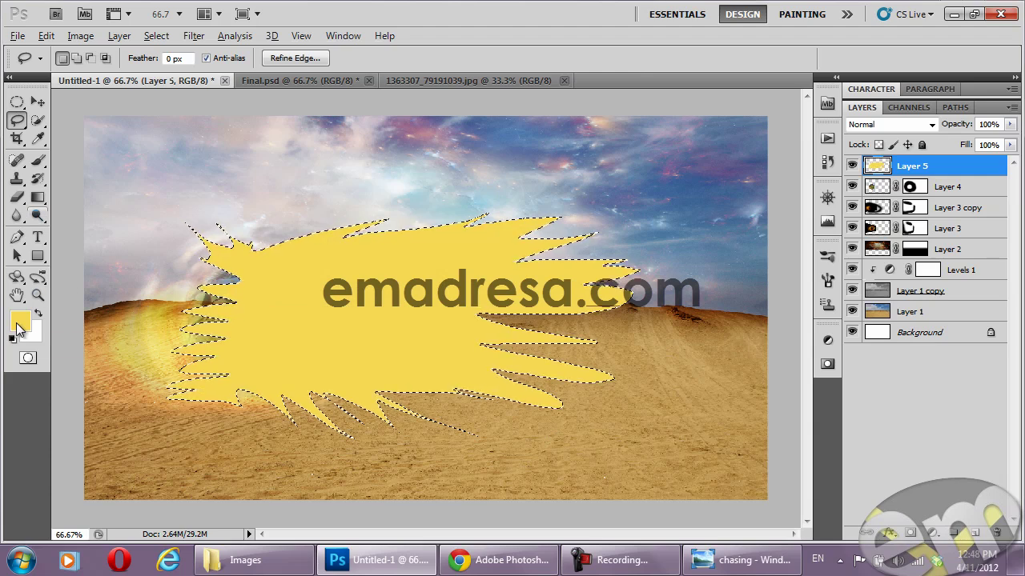
{"action": "key", "text": "ctrl+d"}
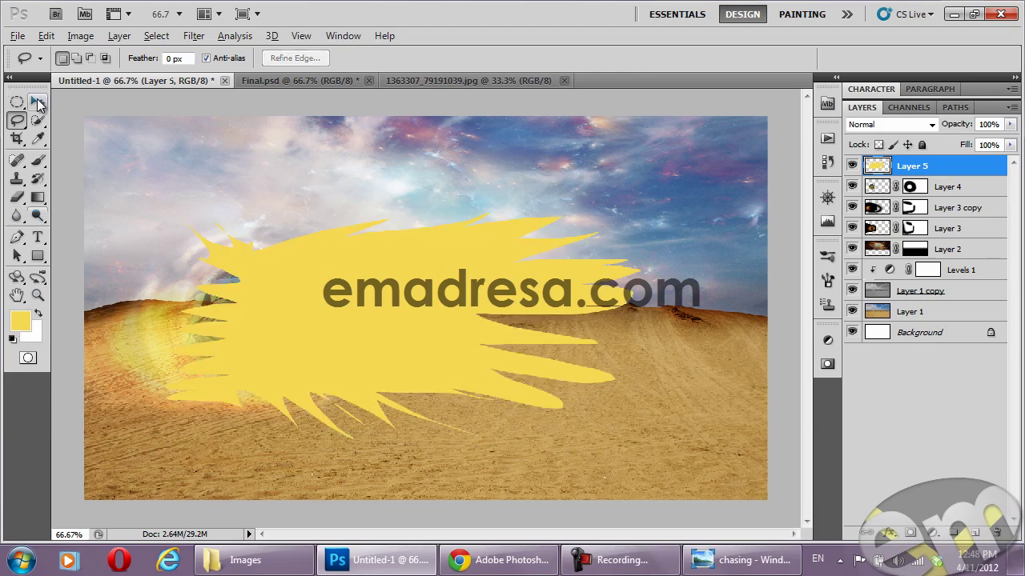
{"action": "left_click", "coordinate": [38, 103]}
{"action": "left_click_drag", "start_coordinate": [646, 210], "coordinate": [545, 254]}
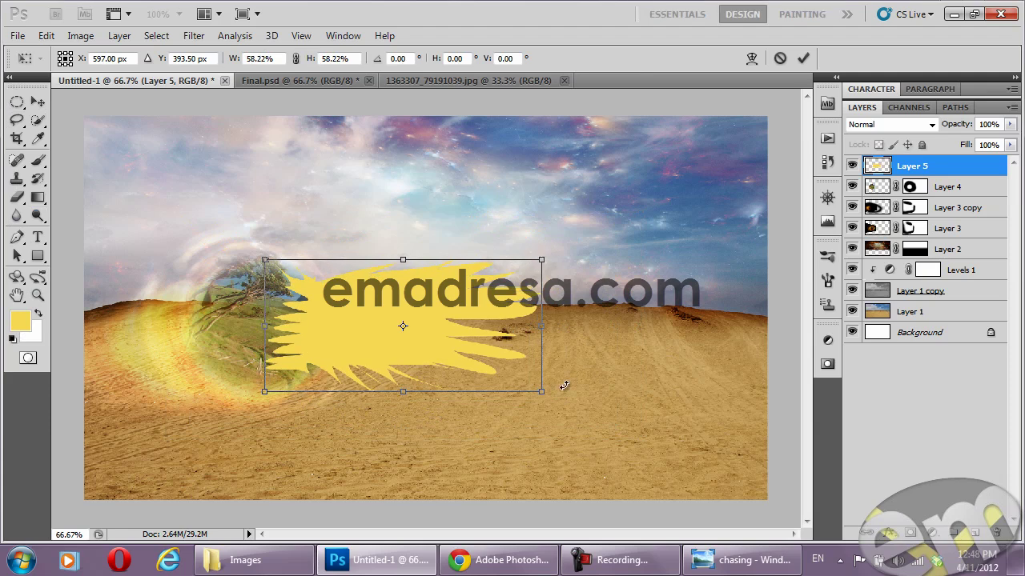
{"action": "left_click_drag", "start_coordinate": [567, 406], "coordinate": [578, 394]}
{"action": "key", "text": "Return"}
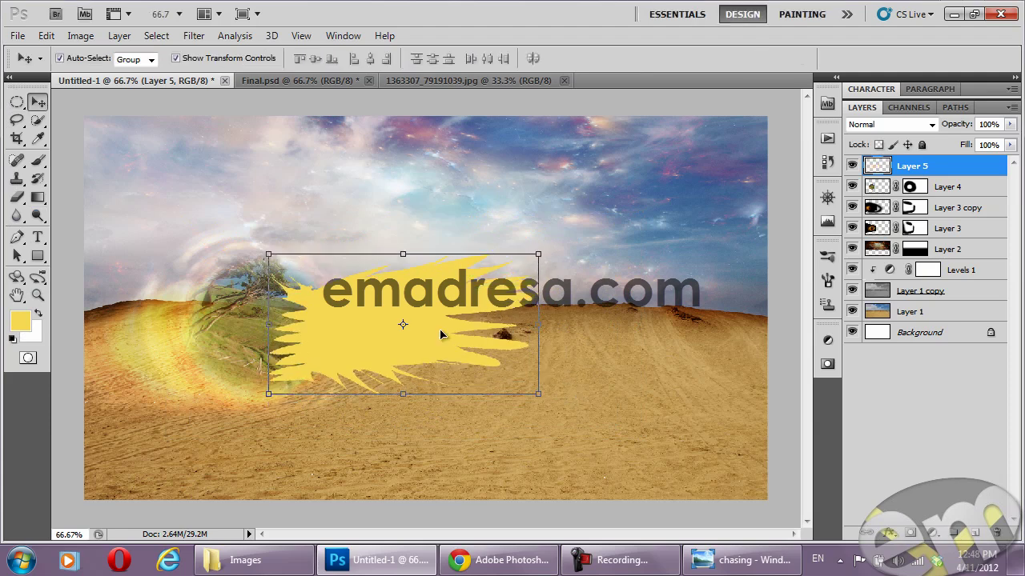
{"action": "left_click_drag", "start_coordinate": [445, 324], "coordinate": [366, 317]}
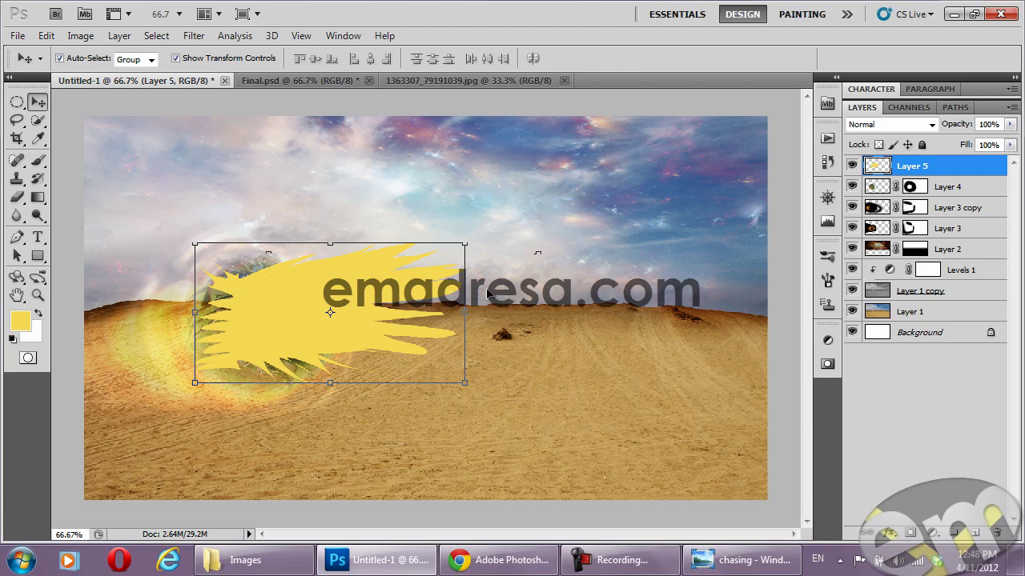
Select the whole canvas with a rectangular selection
{"action": "left_click", "coordinate": [16, 101]}
{"action": "left_click", "coordinate": [72, 102]}
{"action": "left_click_drag", "start_coordinate": [80, 112], "coordinate": [772, 509]}
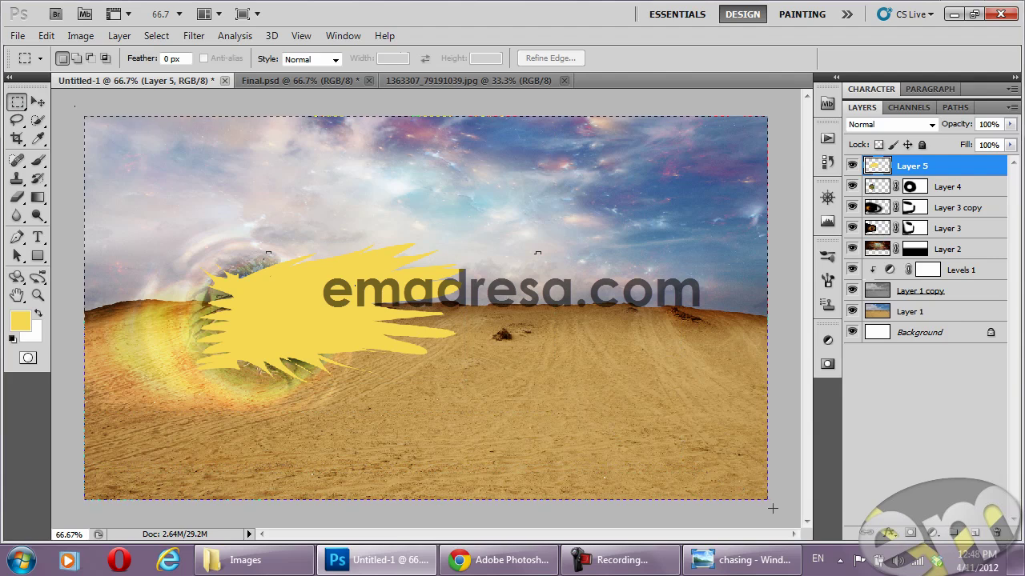
Apply a Zoom radial blur at 100, centred near the left, twice to the splash, then deselect
{"action": "left_click", "coordinate": [200, 36]}
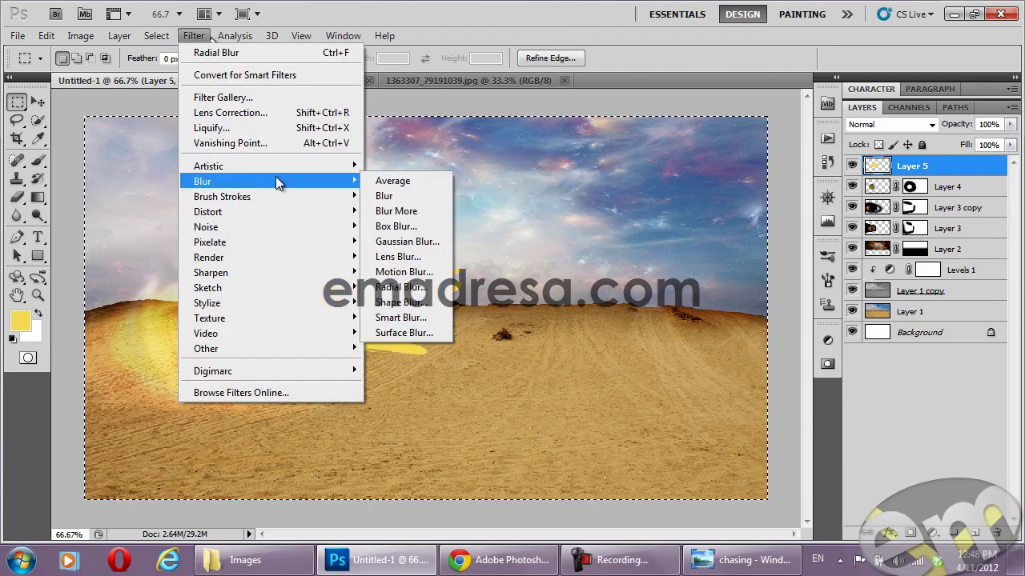
{"action": "mouse_move", "coordinate": [203, 181]}
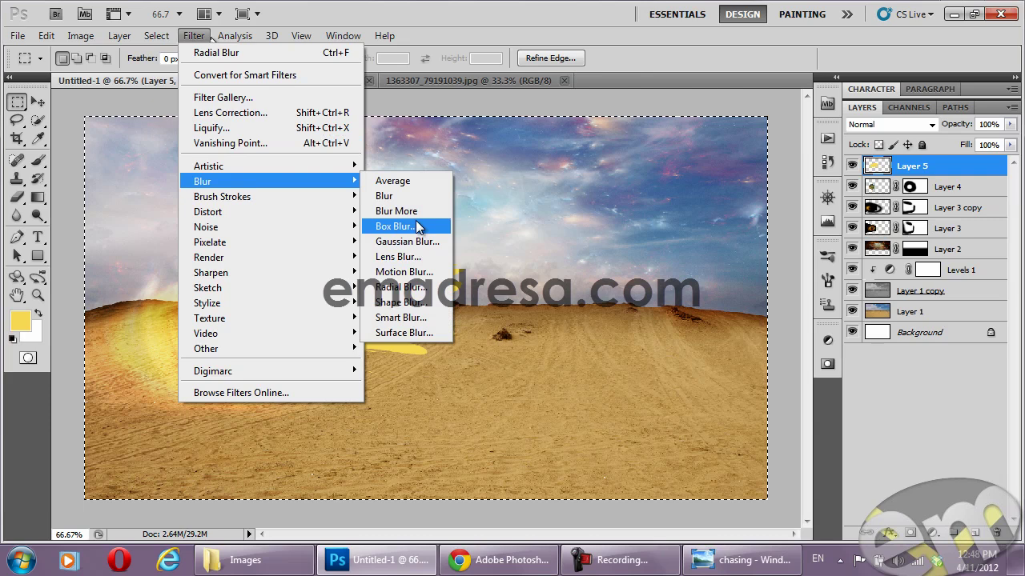
{"action": "left_click", "coordinate": [404, 287]}
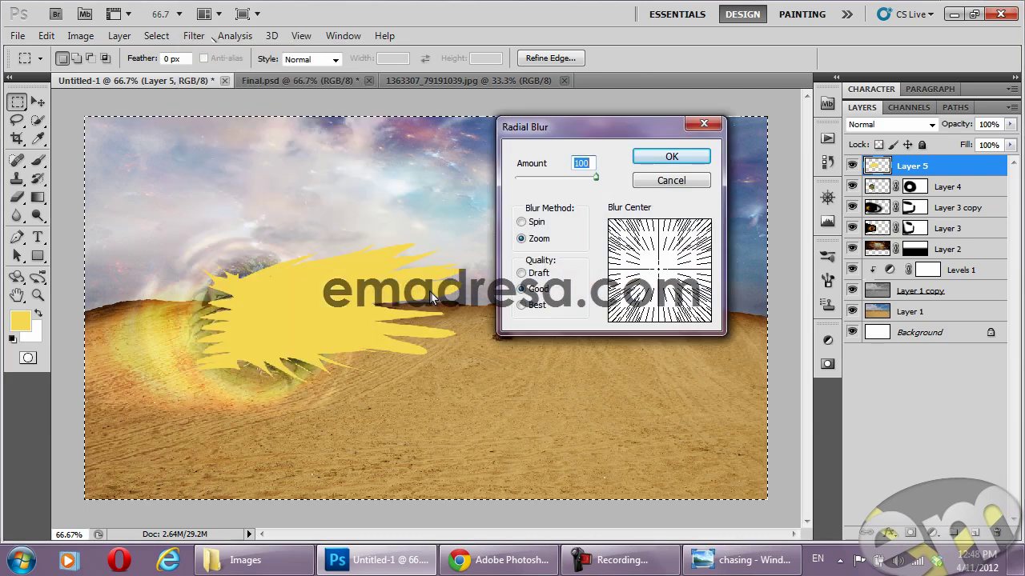
{"action": "left_click_drag", "start_coordinate": [658, 271], "coordinate": [608, 281]}
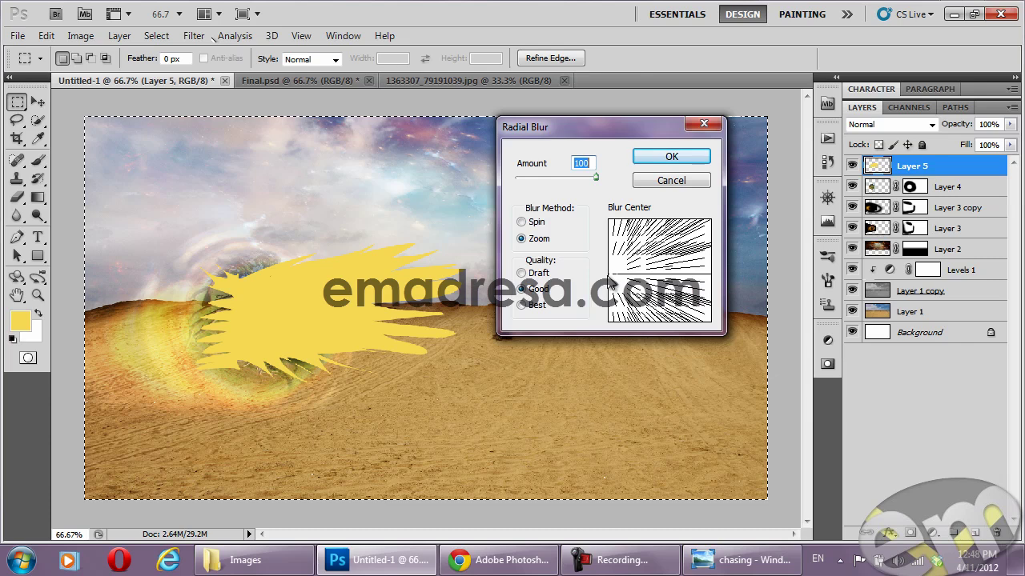
{"action": "left_click_drag", "start_coordinate": [608, 279], "coordinate": [606, 273]}
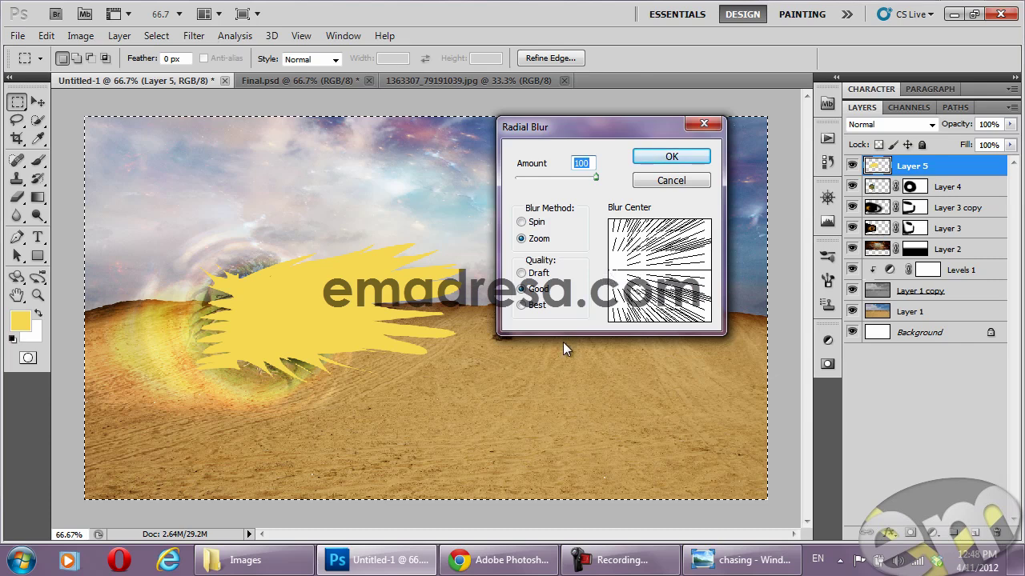
{"action": "left_click", "coordinate": [652, 158]}
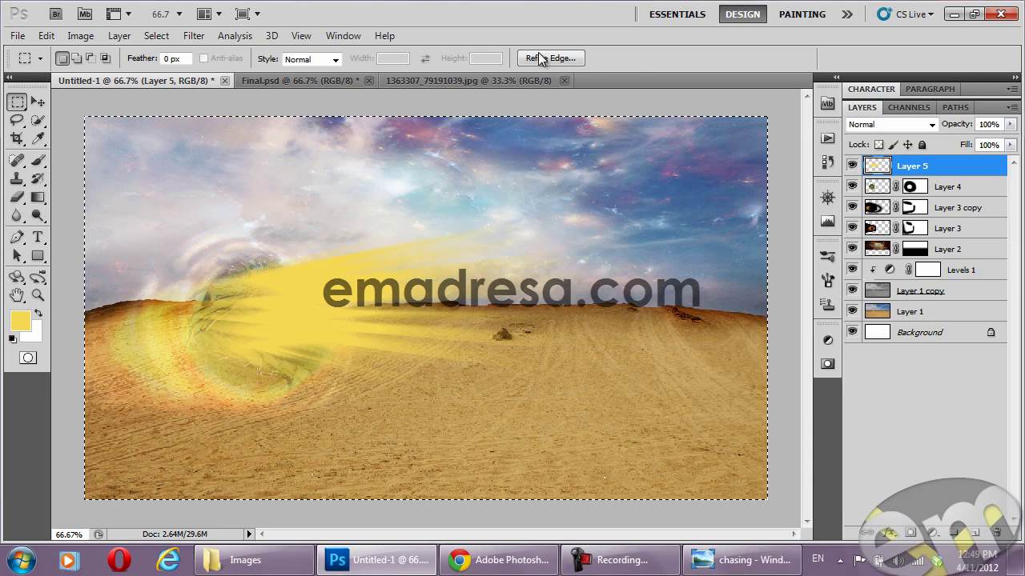
{"action": "left_click", "coordinate": [195, 35]}
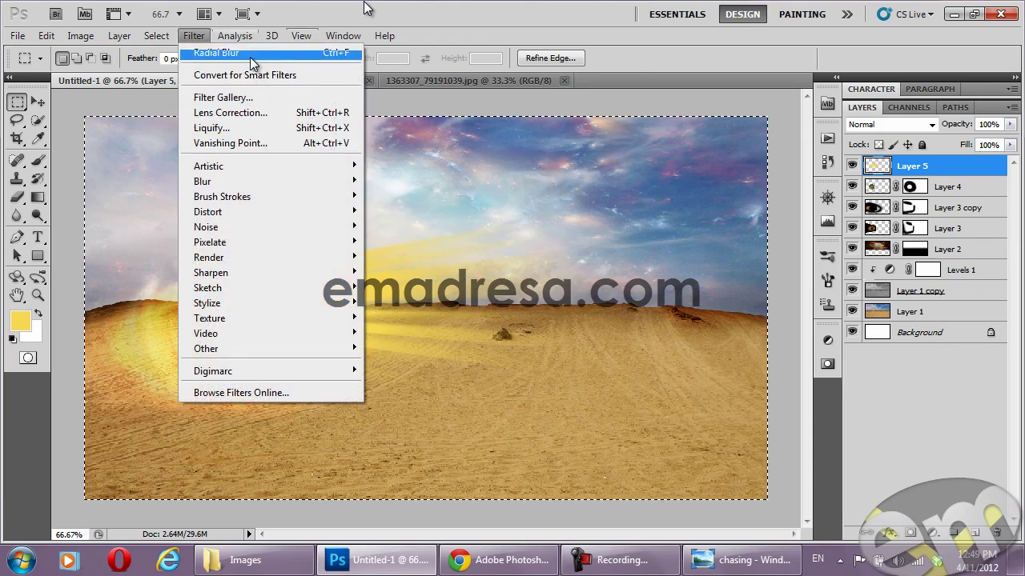
{"action": "left_click", "coordinate": [248, 52]}
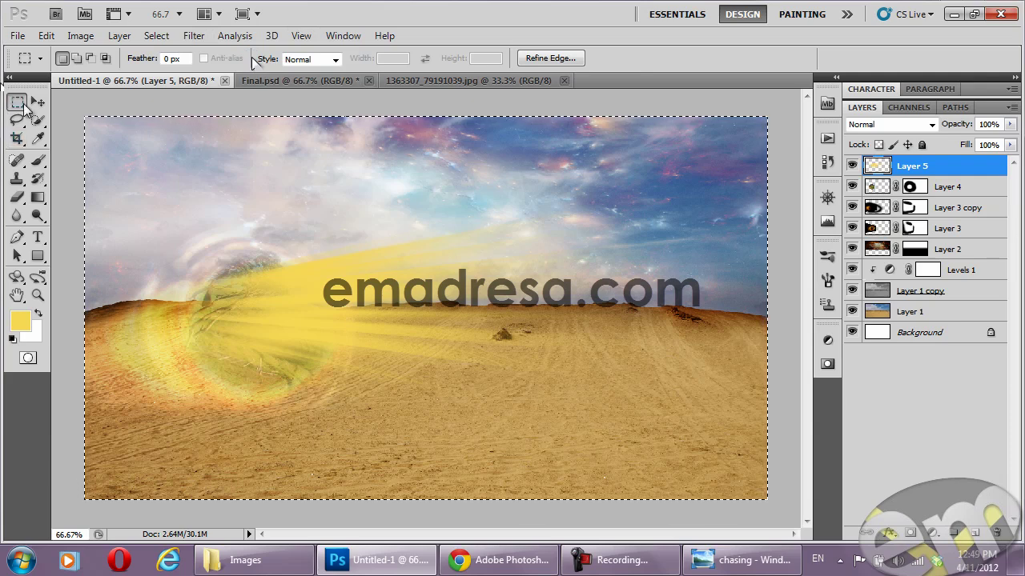
{"action": "key", "text": "ctrl+d"}
{"action": "left_click", "coordinate": [38, 101]}
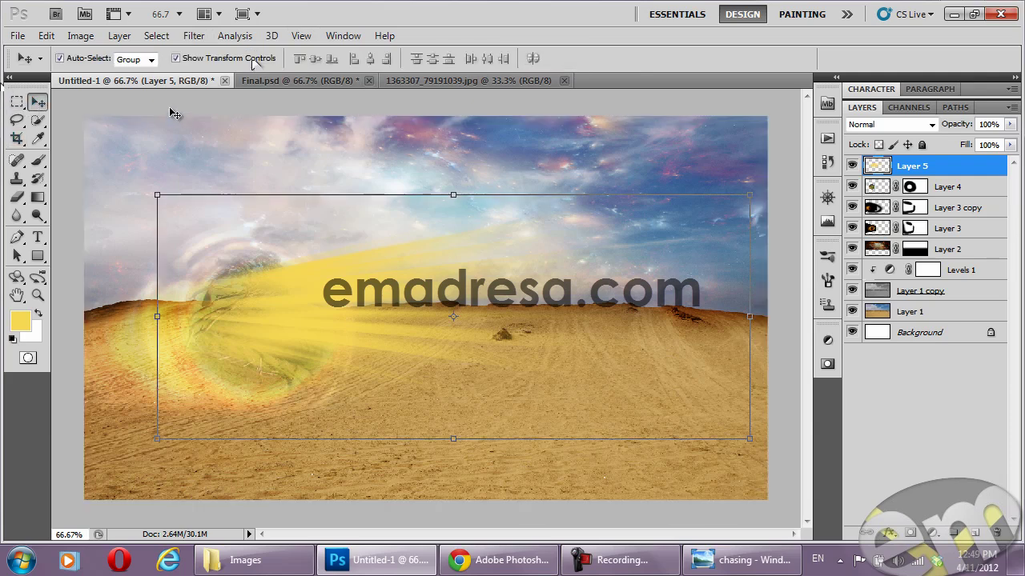
Set Layer 5 to Linear Dodge (Add), rotate the streaks slightly counter-clockwise and nudge them
{"action": "left_click", "coordinate": [888, 124]}
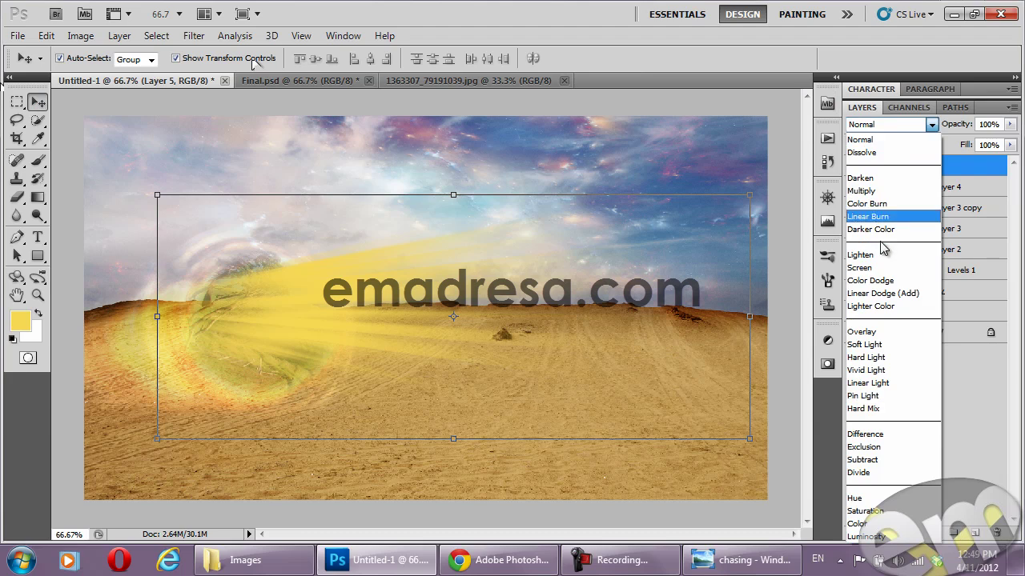
{"action": "left_click", "coordinate": [874, 296]}
{"action": "left_click_drag", "start_coordinate": [451, 401], "coordinate": [458, 410]}
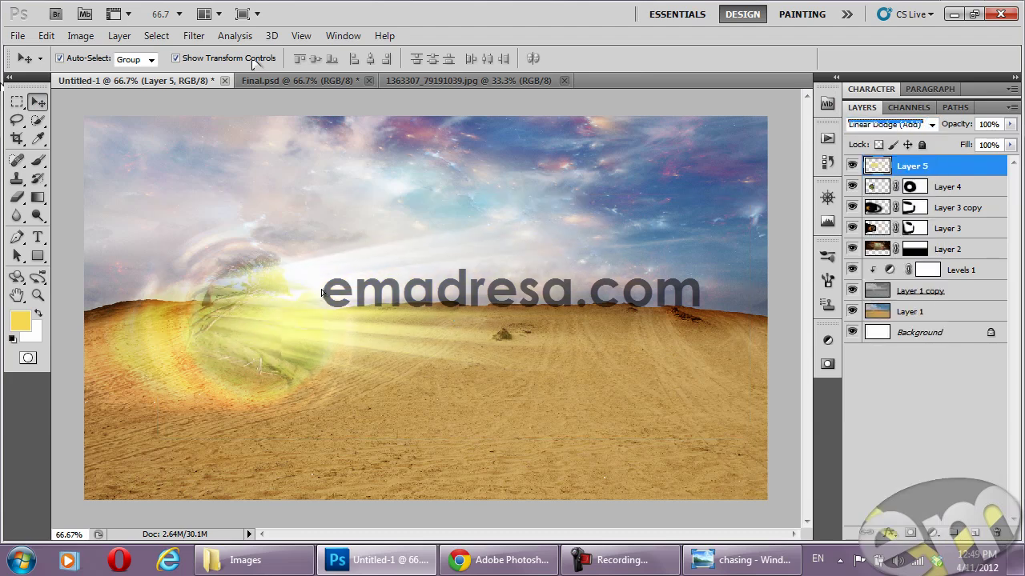
{"action": "left_click_drag", "start_coordinate": [160, 198], "coordinate": [132, 212]}
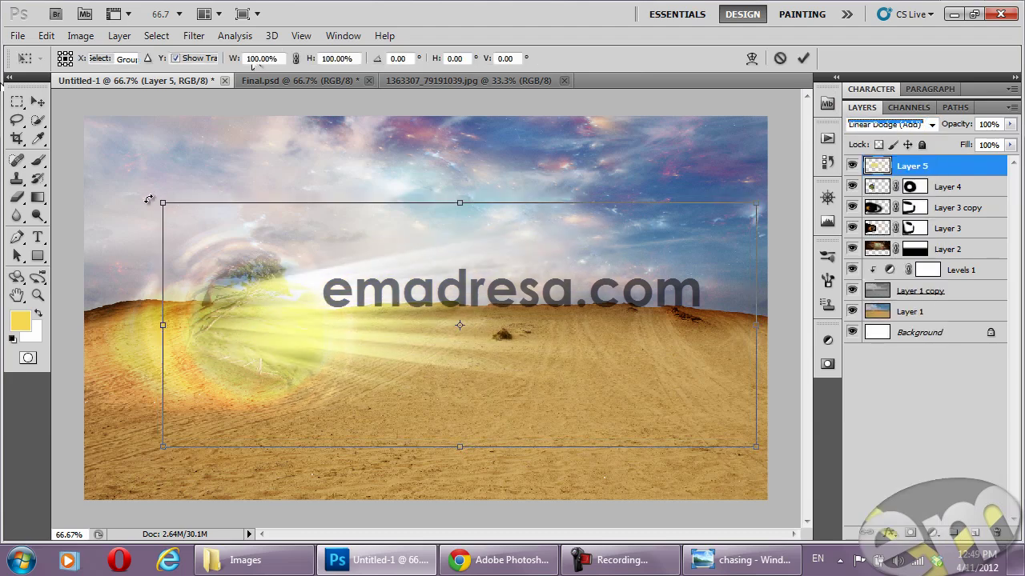
{"action": "left_click_drag", "start_coordinate": [276, 305], "coordinate": [280, 307]}
{"action": "key", "text": "Return"}
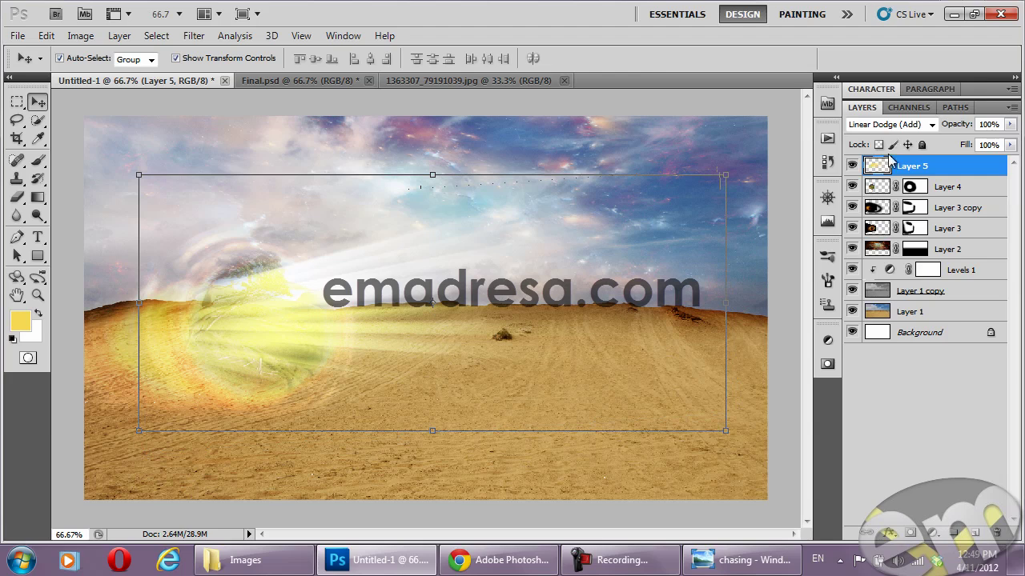
Lower the streaks to 75% opacity, try several blend modes settling on Lighten, and nudge the glow
{"action": "left_click_drag", "start_coordinate": [973, 128], "coordinate": [936, 132]}
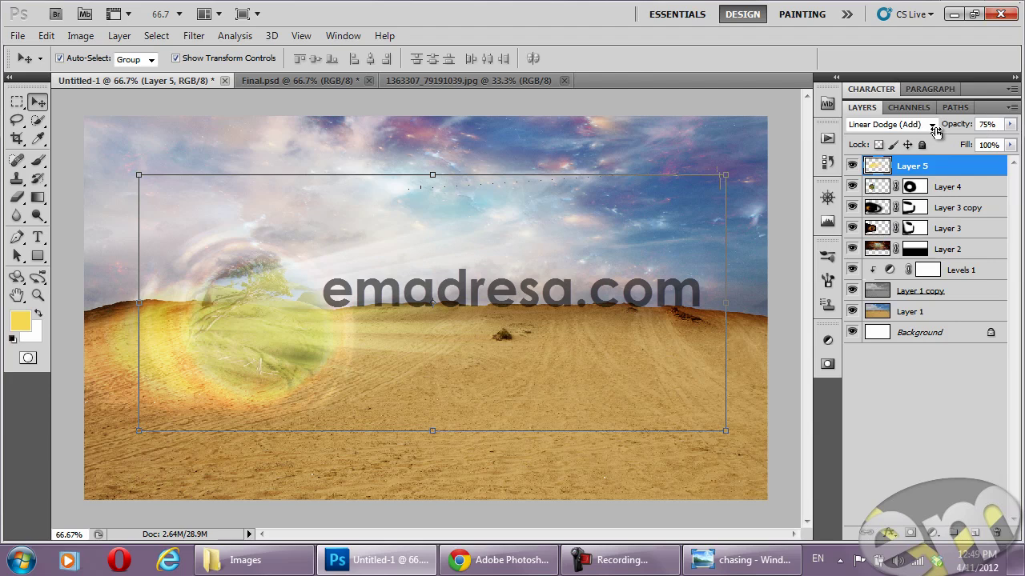
{"action": "left_click", "coordinate": [932, 125]}
{"action": "left_click", "coordinate": [868, 143]}
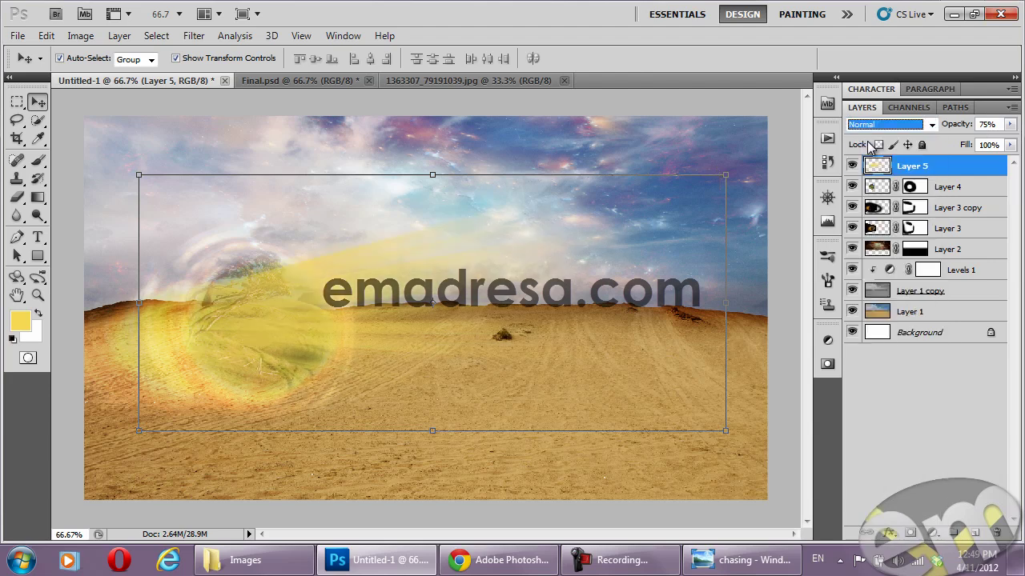
{"action": "key", "text": "Down"}
{"action": "key", "text": "Down"}
{"action": "key", "text": "Down"}
{"action": "key", "text": "Down"}
{"action": "key", "text": "Down"}
{"action": "key", "text": "Down"}
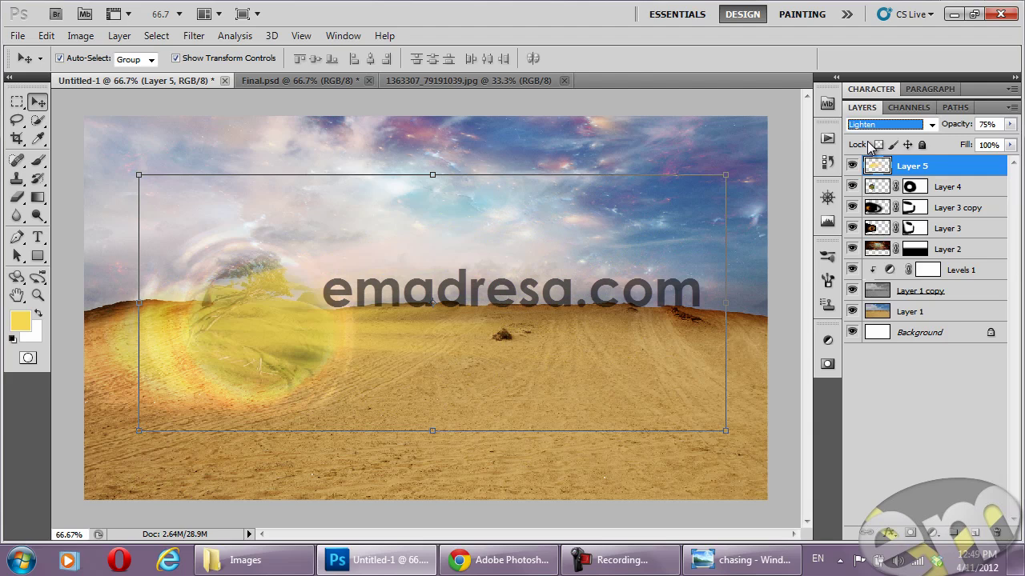
{"action": "key", "text": "Down"}
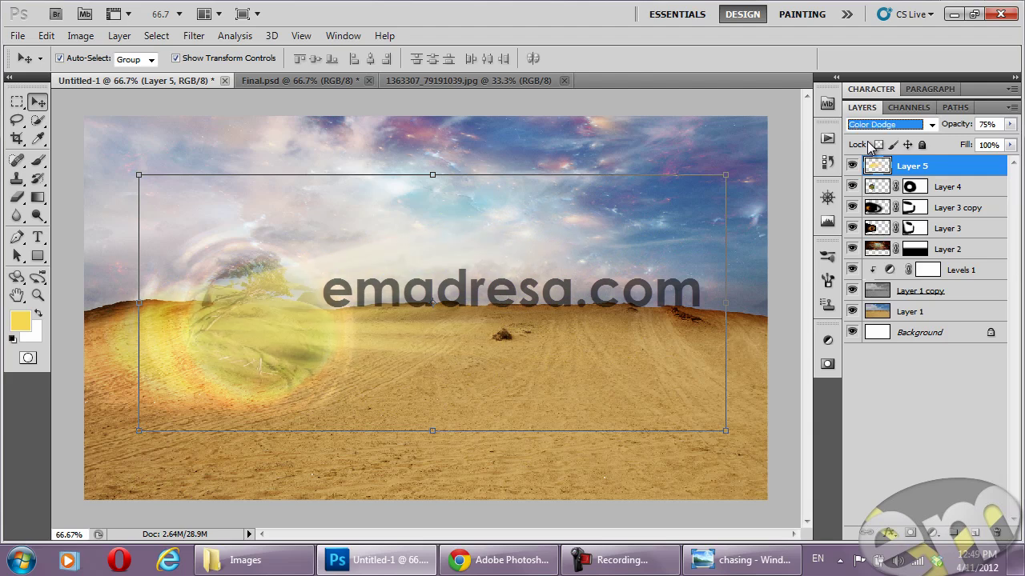
{"action": "key", "text": "Down"}
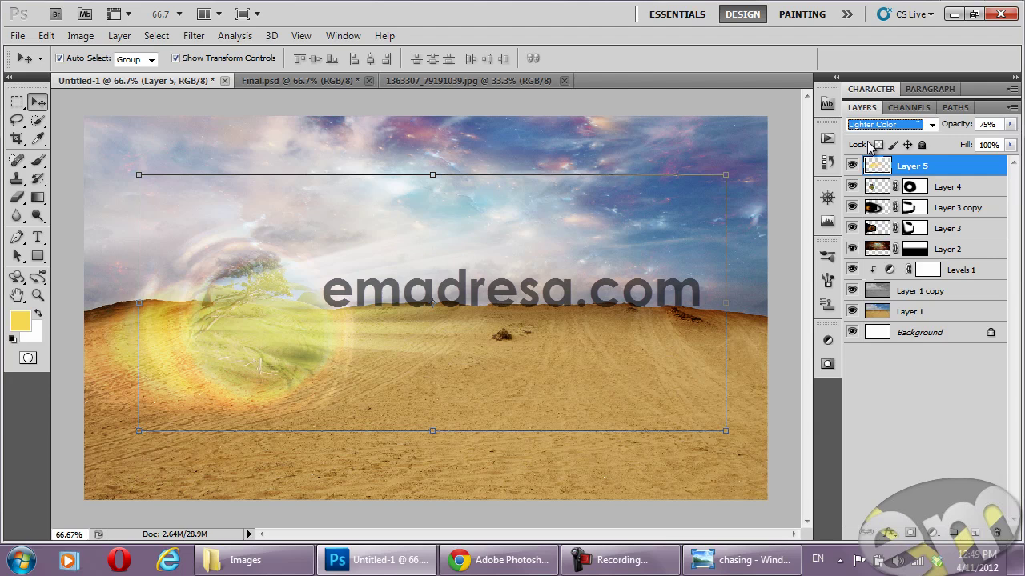
{"action": "key", "text": "Down"}
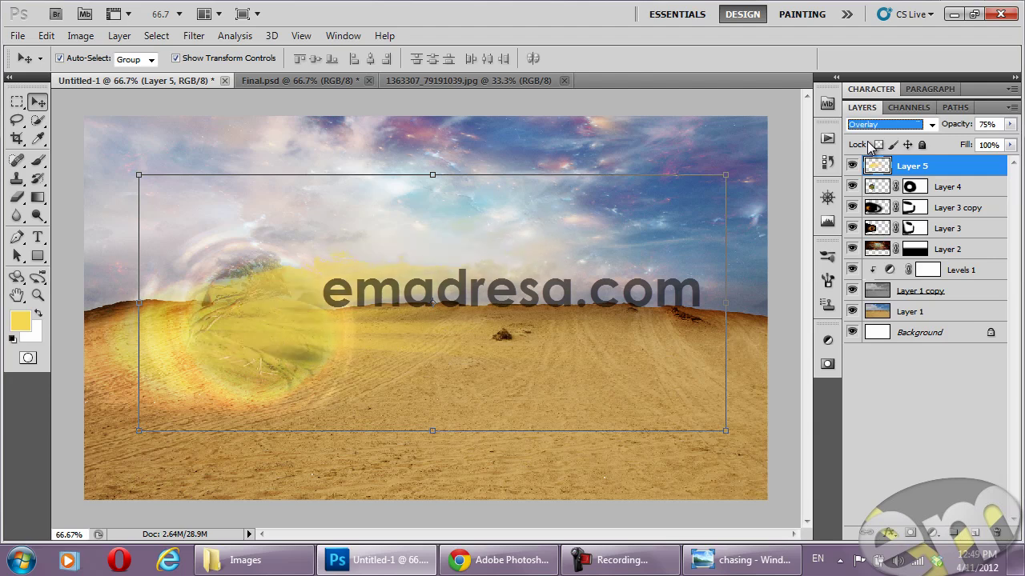
{"action": "key", "text": "Down"}
{"action": "key", "text": "Down"}
{"action": "key", "text": "Down"}
{"action": "key", "text": "Down"}
{"action": "key", "text": "Up"}
{"action": "key", "text": "Up"}
{"action": "key", "text": "Up"}
{"action": "key", "text": "Up"}
{"action": "key", "text": "Up"}
{"action": "key", "text": "Up"}
{"action": "key", "text": "Up"}
{"action": "key", "text": "Up"}
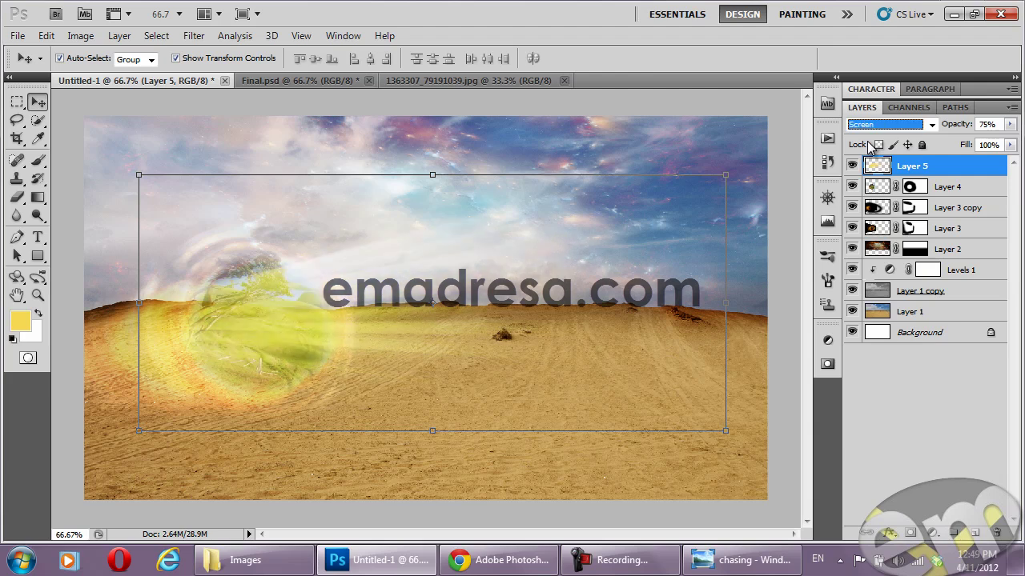
{"action": "key", "text": "Up"}
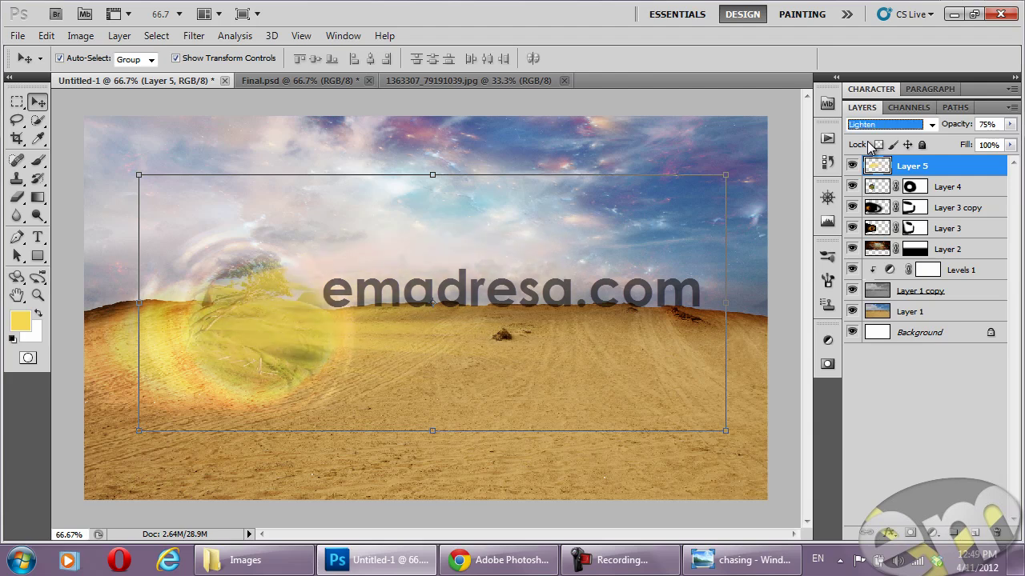
{"action": "mouse_move", "coordinate": [256, 337]}
{"action": "left_mouse_down"}
{"action": "mouse_move", "coordinate": [269, 346]}
{"action": "mouse_move", "coordinate": [284, 298]}
{"action": "left_mouse_up"}
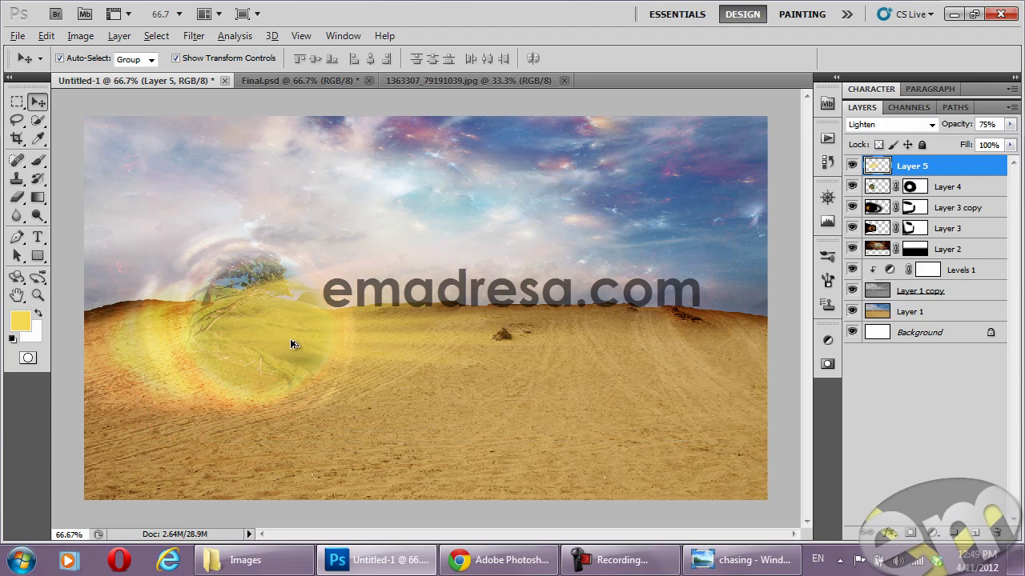
Duplicate Layer 5, tilt the copy about 8° and shift it up-left, then view the reference image
{"action": "key", "text": "ctrl+j"}
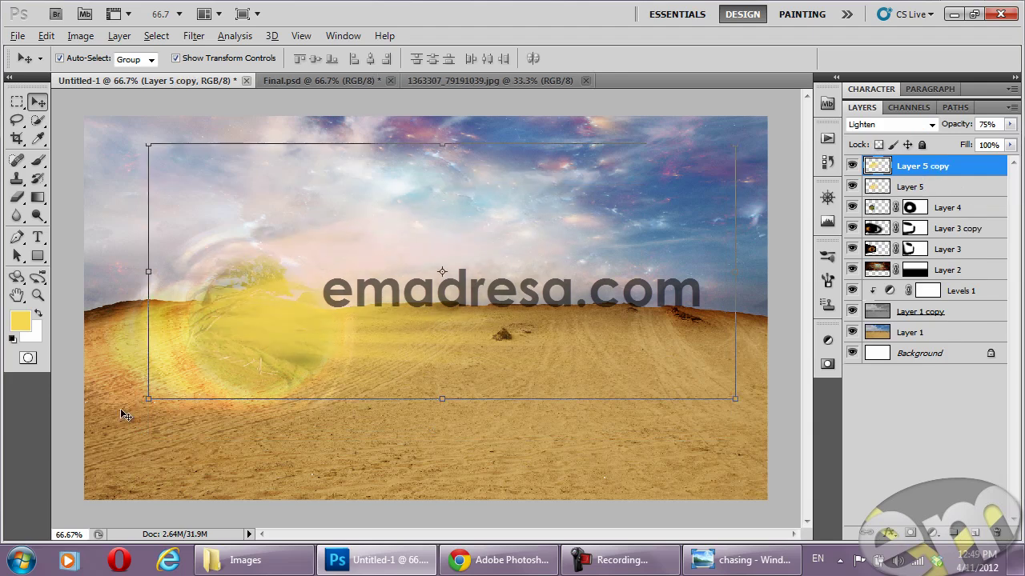
{"action": "left_click_drag", "start_coordinate": [137, 408], "coordinate": [204, 431]}
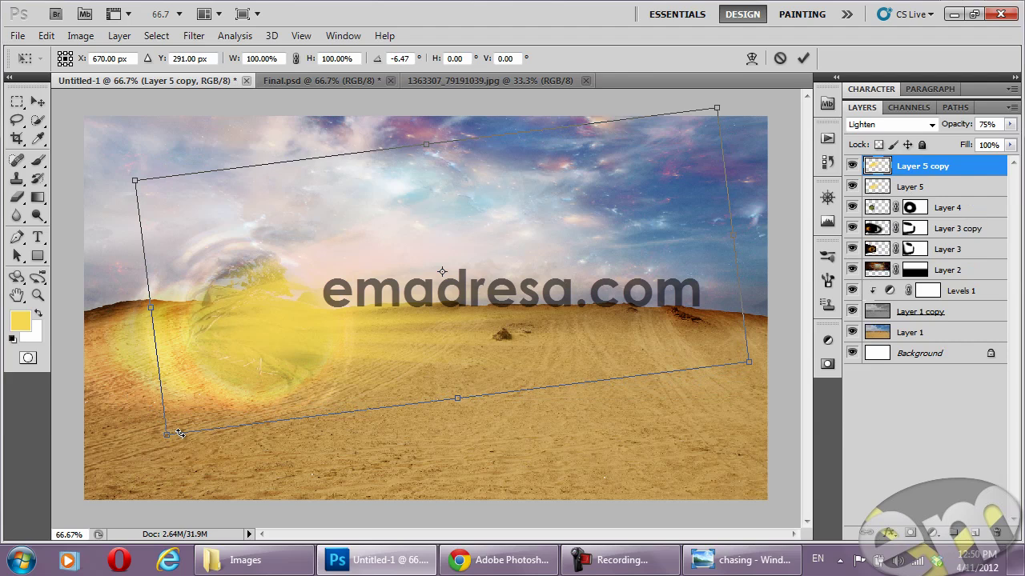
{"action": "left_click_drag", "start_coordinate": [290, 315], "coordinate": [271, 294]}
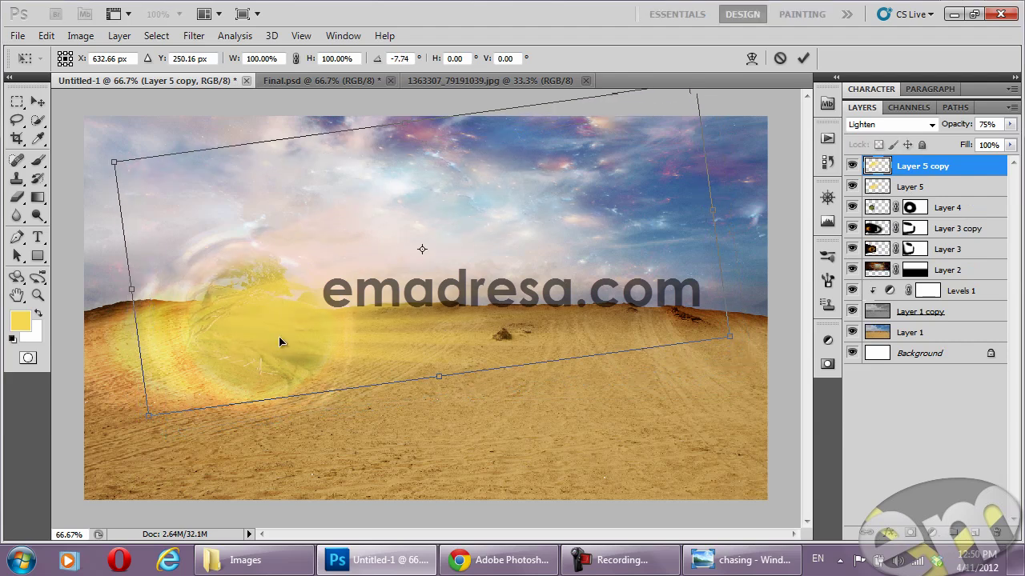
{"action": "mouse_move", "coordinate": [297, 337]}
{"action": "left_mouse_down"}
{"action": "mouse_move", "coordinate": [289, 327]}
{"action": "mouse_move", "coordinate": [299, 330]}
{"action": "left_mouse_up"}
{"action": "key", "text": "Return"}
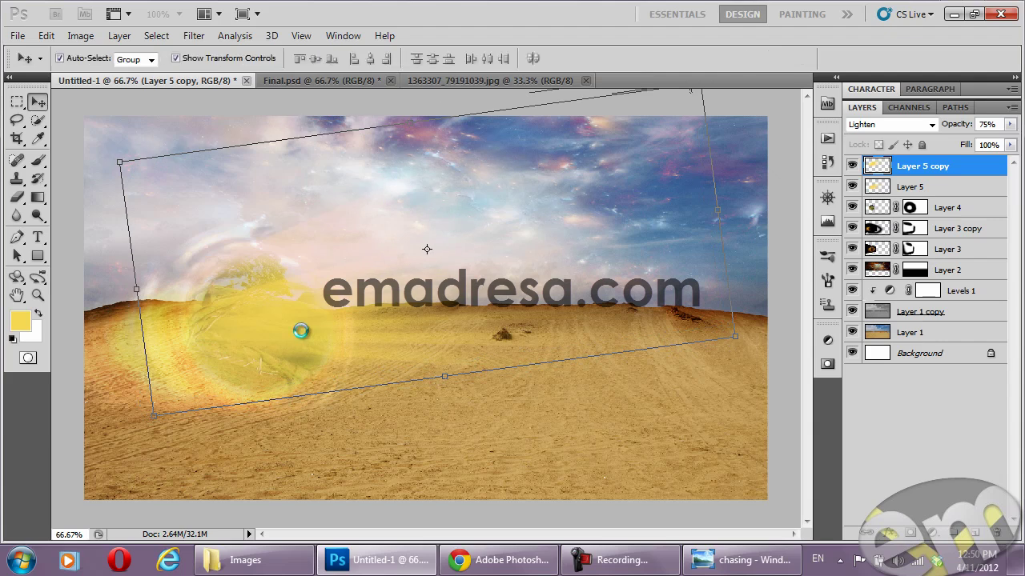
{"action": "left_click", "coordinate": [783, 431]}
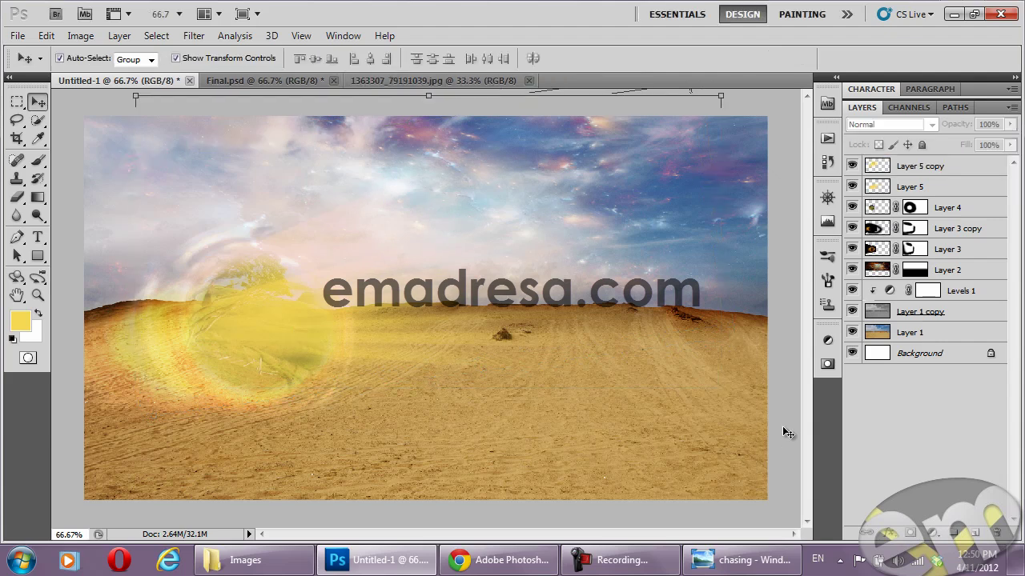
{"action": "left_click", "coordinate": [750, 565]}
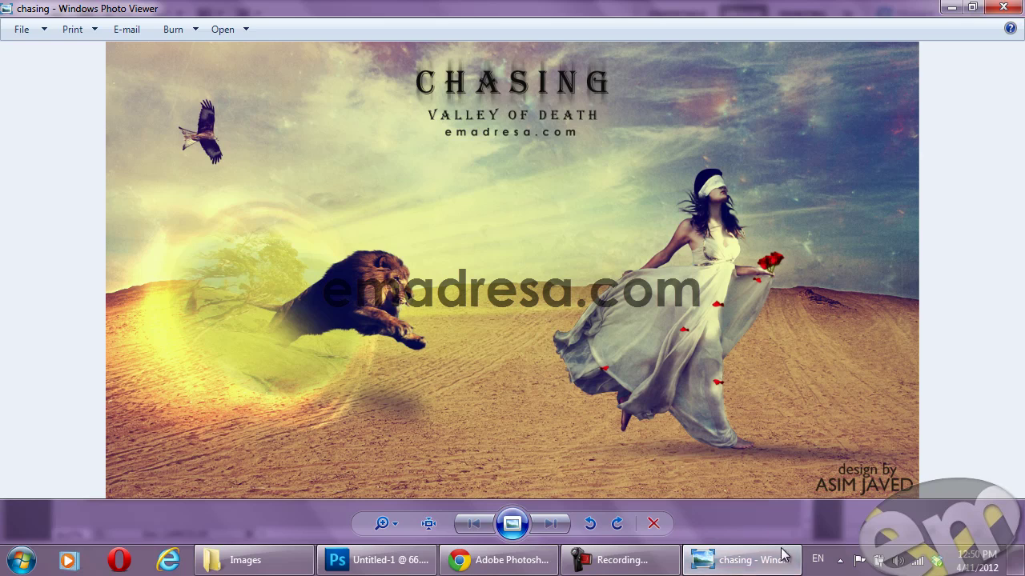
Back in the composite, toggle Layer 5 copy off and on to compare, then bring up the Images folder
{"action": "left_click", "coordinate": [783, 556]}
{"action": "left_click", "coordinate": [352, 328]}
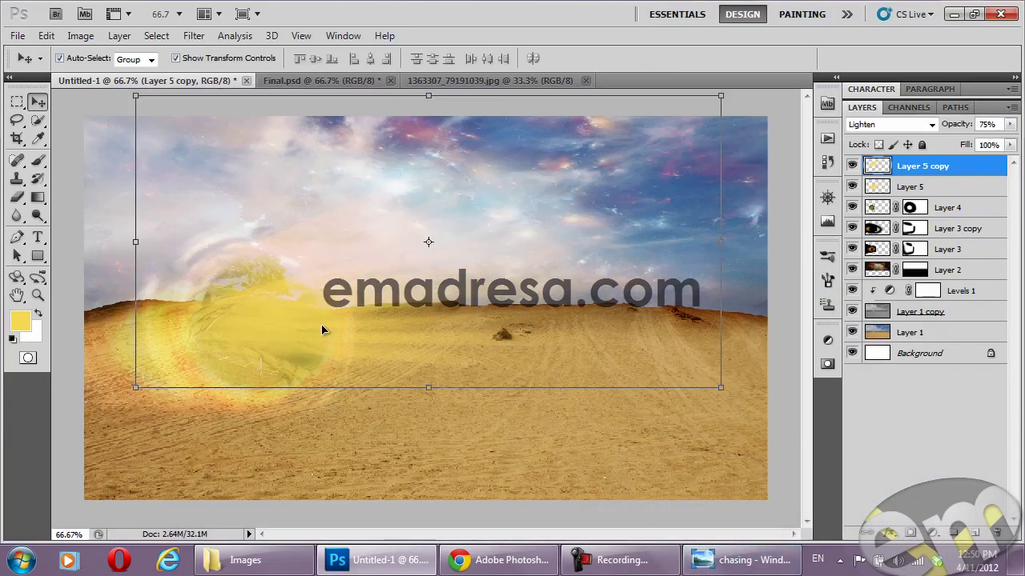
{"action": "left_click", "coordinate": [852, 165]}
{"action": "left_click", "coordinate": [346, 339]}
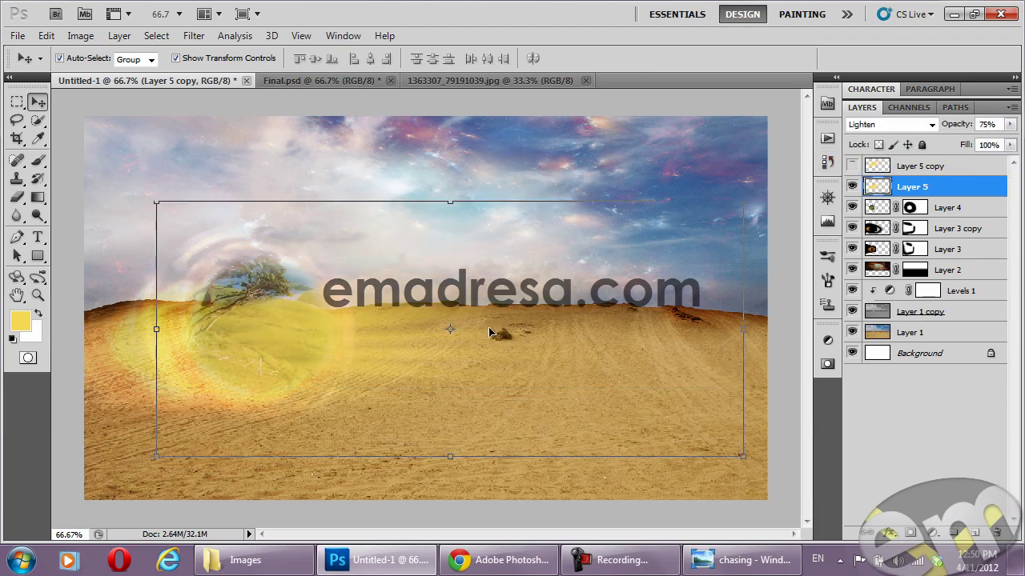
{"action": "left_click", "coordinate": [852, 165]}
{"action": "left_click", "coordinate": [852, 182]}
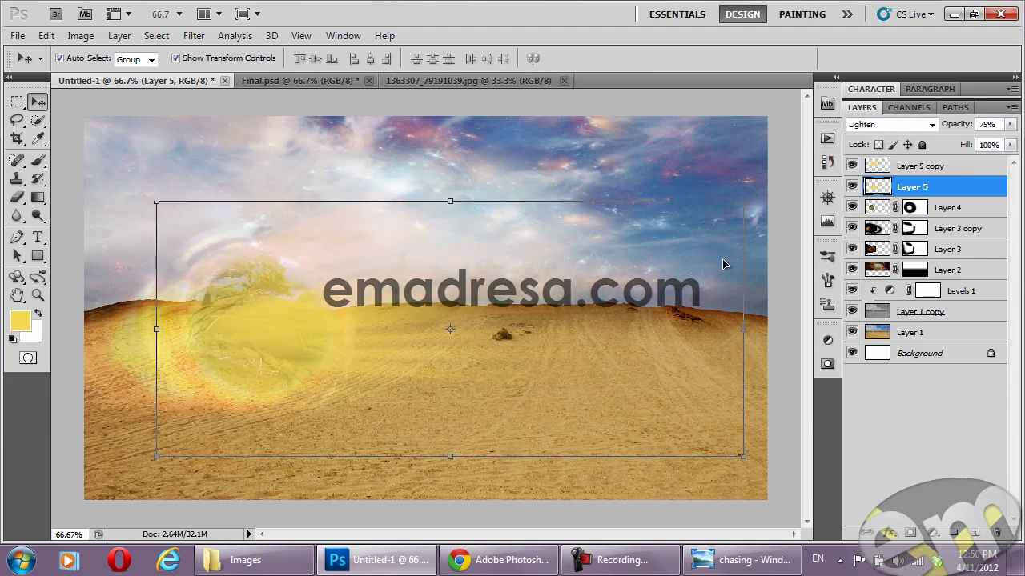
{"action": "left_click", "coordinate": [792, 261]}
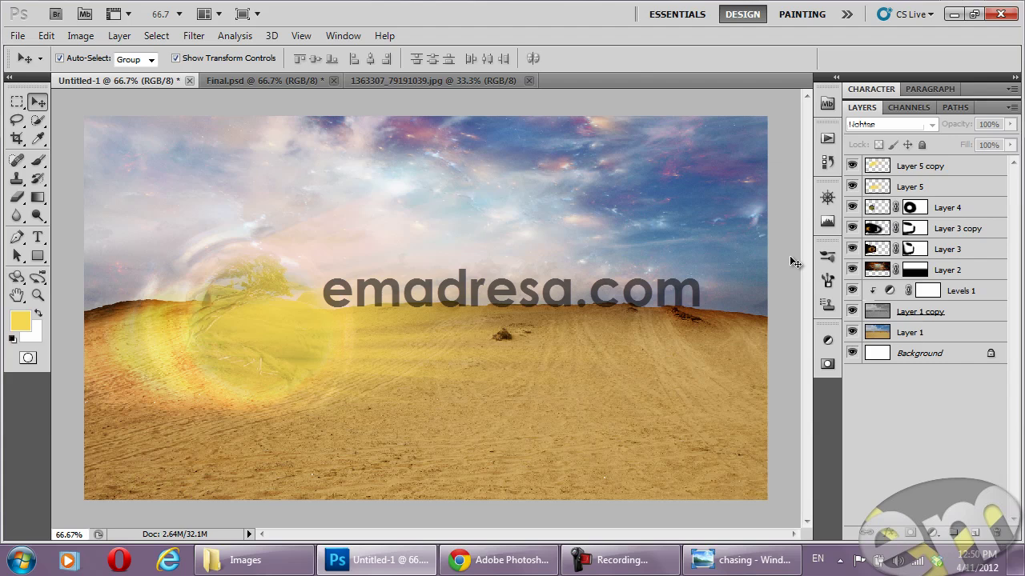
{"action": "left_click", "coordinate": [265, 562]}
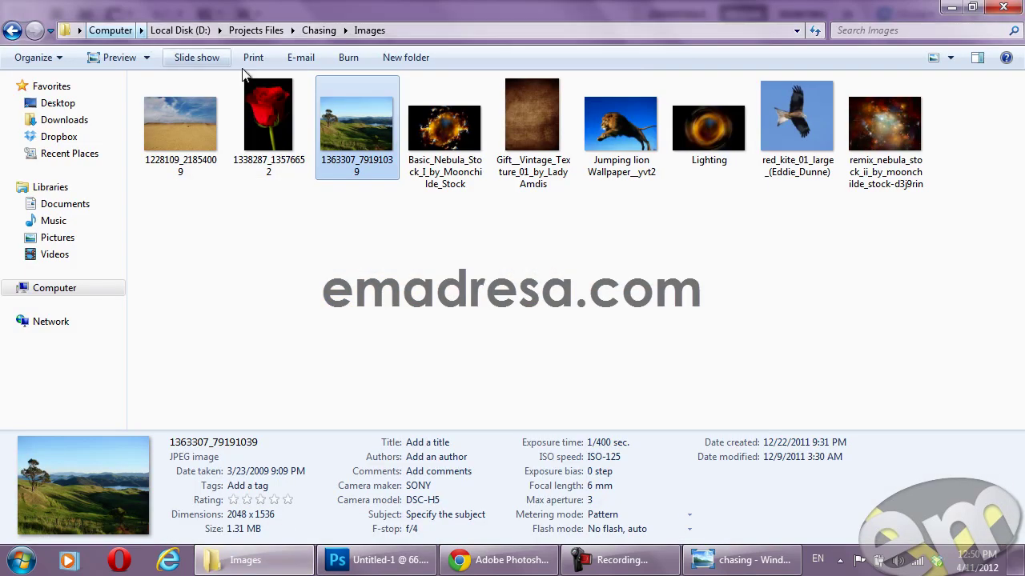
Browse up to the Chasing folder's PSD files, select Crpped lion, and return to the composition
{"action": "left_click", "coordinate": [608, 124]}
{"action": "left_click", "coordinate": [319, 30]}
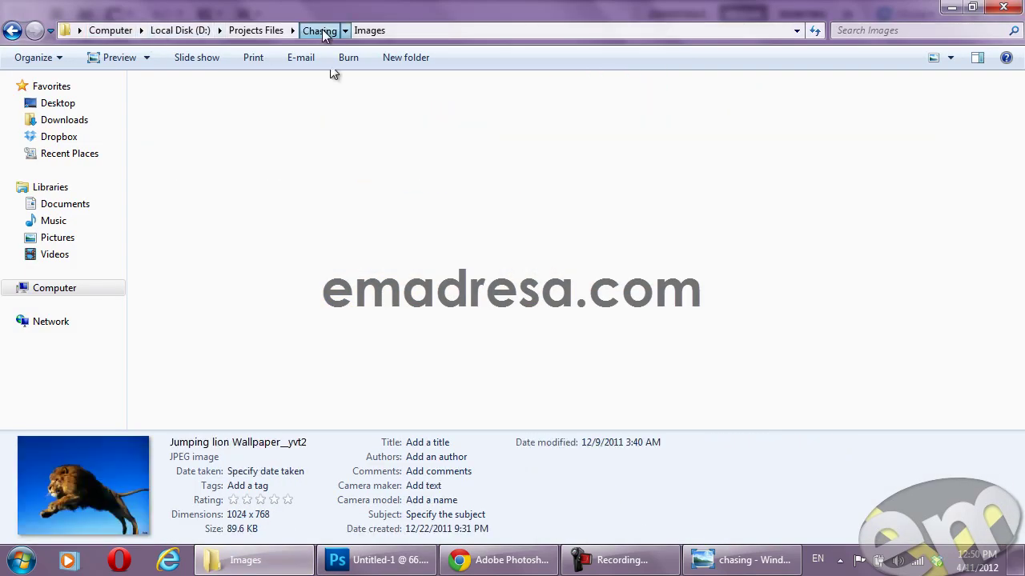
{"action": "double_click", "coordinate": [288, 137]}
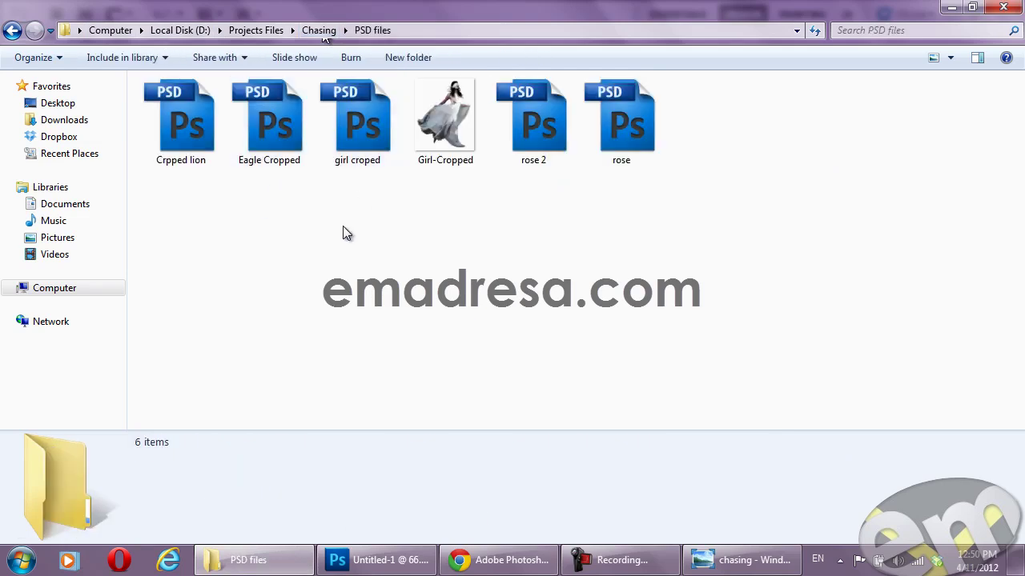
{"action": "left_click", "coordinate": [142, 127]}
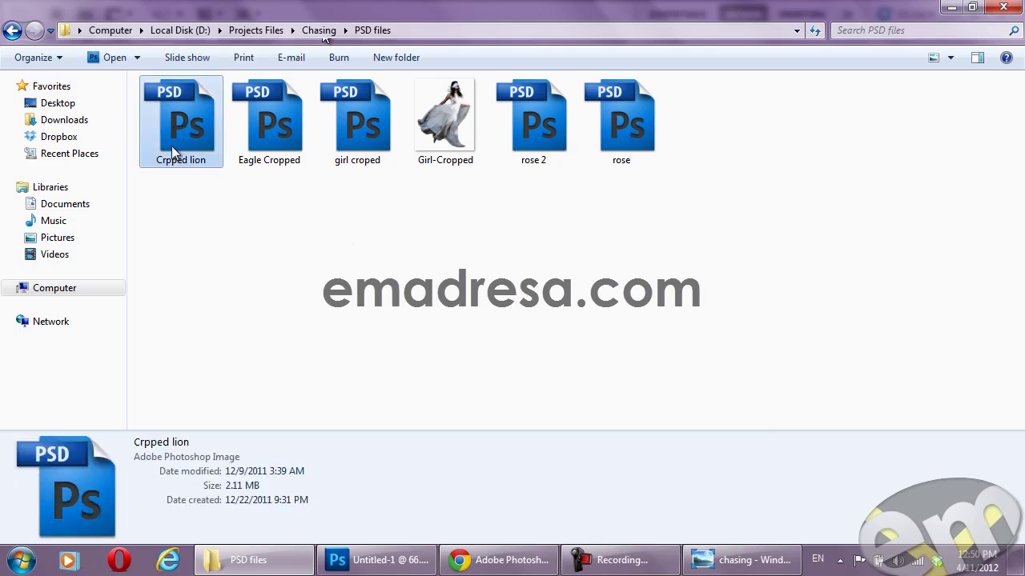
{"action": "left_click", "coordinate": [371, 558]}
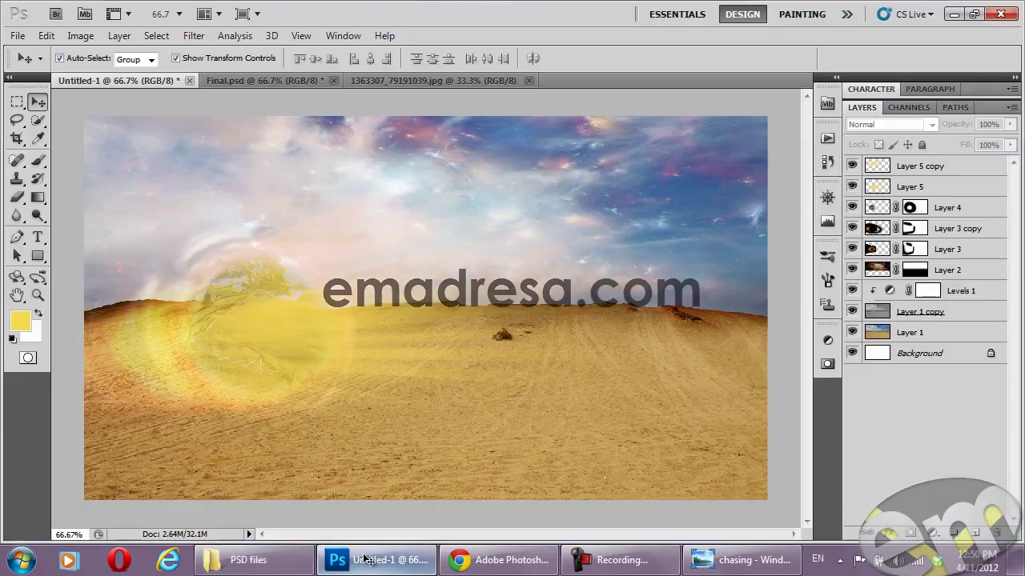
In Final.psd, hide the Text, Color 4, Texture and Color 3 layers and select Lion
{"action": "left_click", "coordinate": [256, 82]}
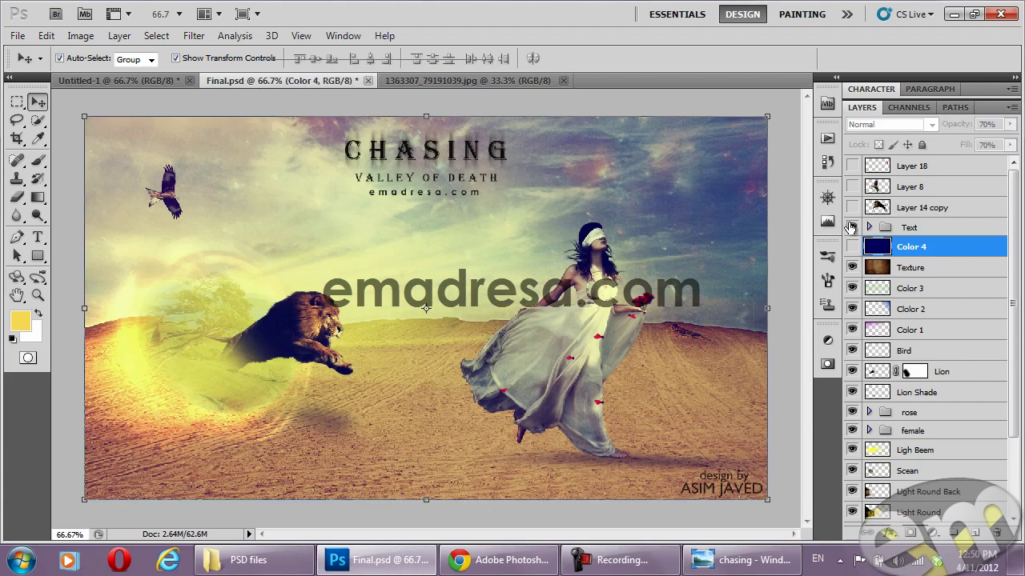
{"action": "left_click_drag", "start_coordinate": [852, 268], "coordinate": [852, 227]}
{"action": "left_click", "coordinate": [877, 288]}
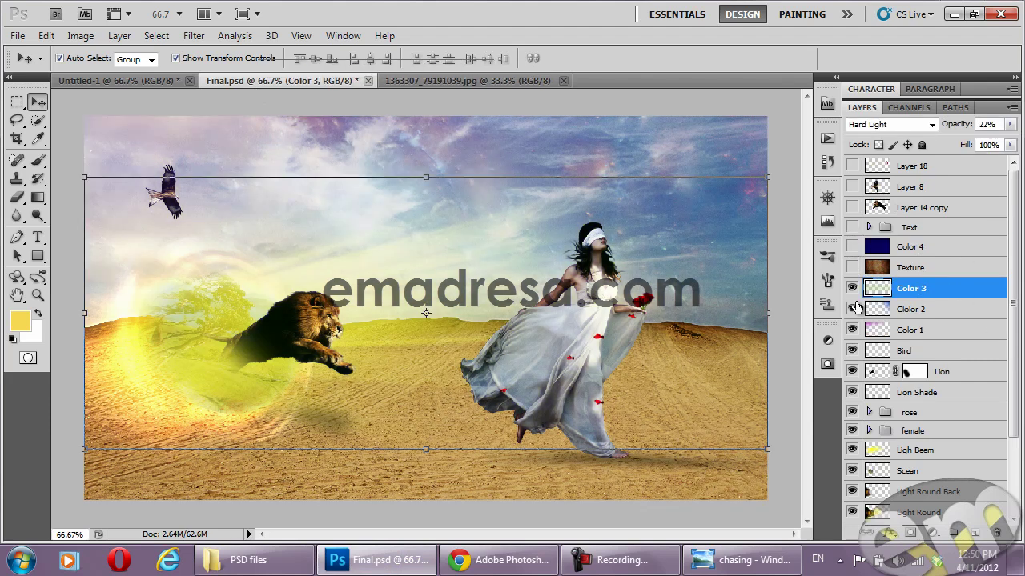
{"action": "left_click", "coordinate": [852, 288]}
{"action": "left_click", "coordinate": [306, 311]}
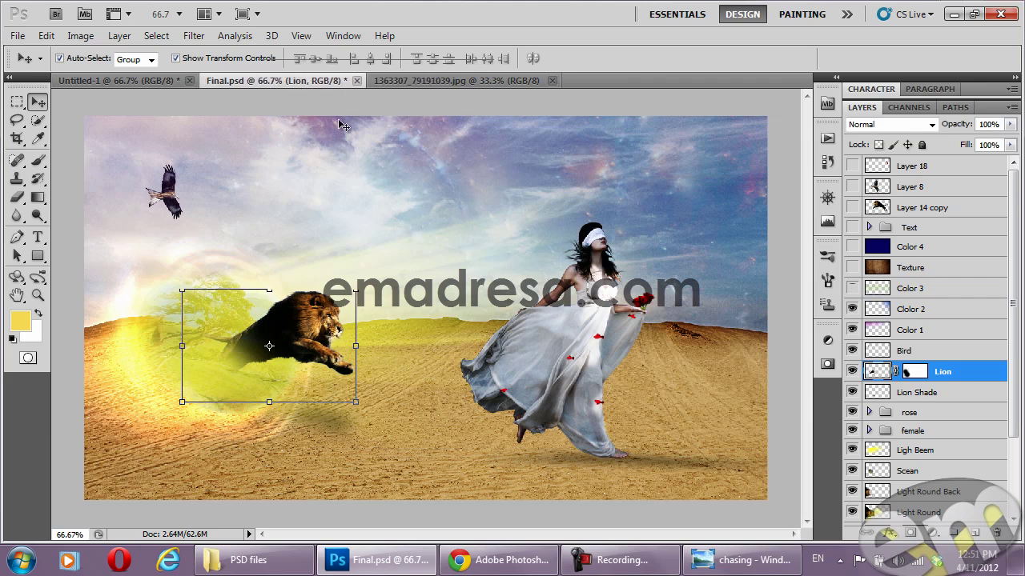
Drag the leaping lion from Final.psd into Untitled-1, placing it on the right of the dune
{"action": "left_click_drag", "start_coordinate": [311, 82], "coordinate": [397, 132]}
{"action": "left_click_drag", "start_coordinate": [425, 333], "coordinate": [227, 391]}
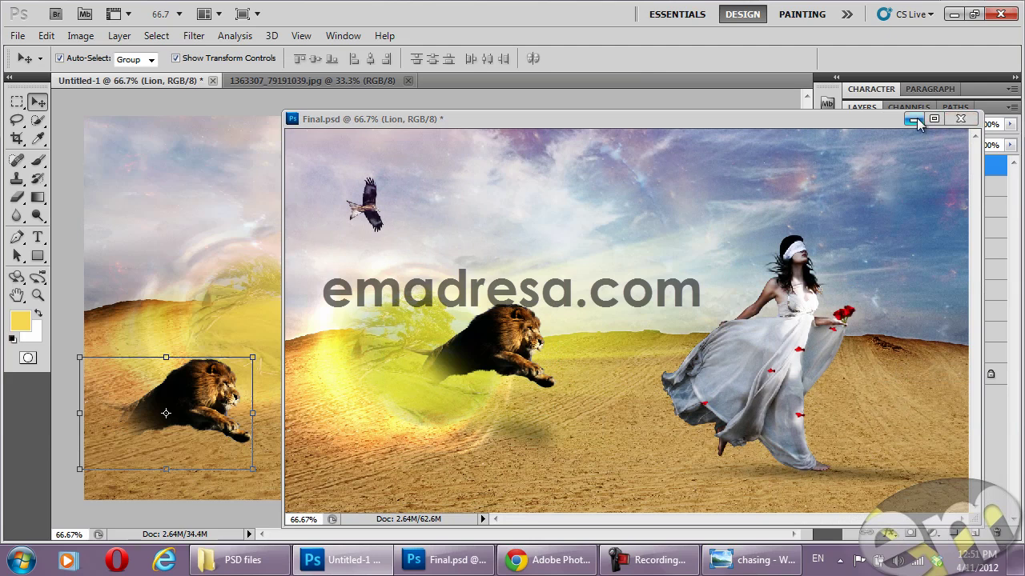
{"action": "left_click_drag", "start_coordinate": [782, 121], "coordinate": [738, 85]}
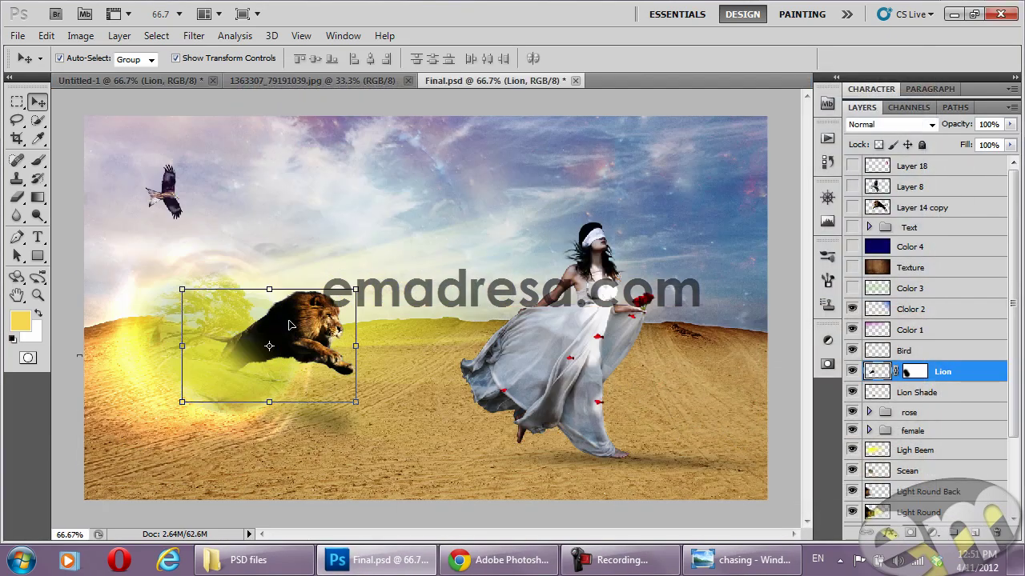
{"action": "mouse_move", "coordinate": [291, 325]}
{"action": "left_mouse_down"}
{"action": "mouse_move", "coordinate": [299, 333]}
{"action": "mouse_move", "coordinate": [292, 326]}
{"action": "left_mouse_up"}
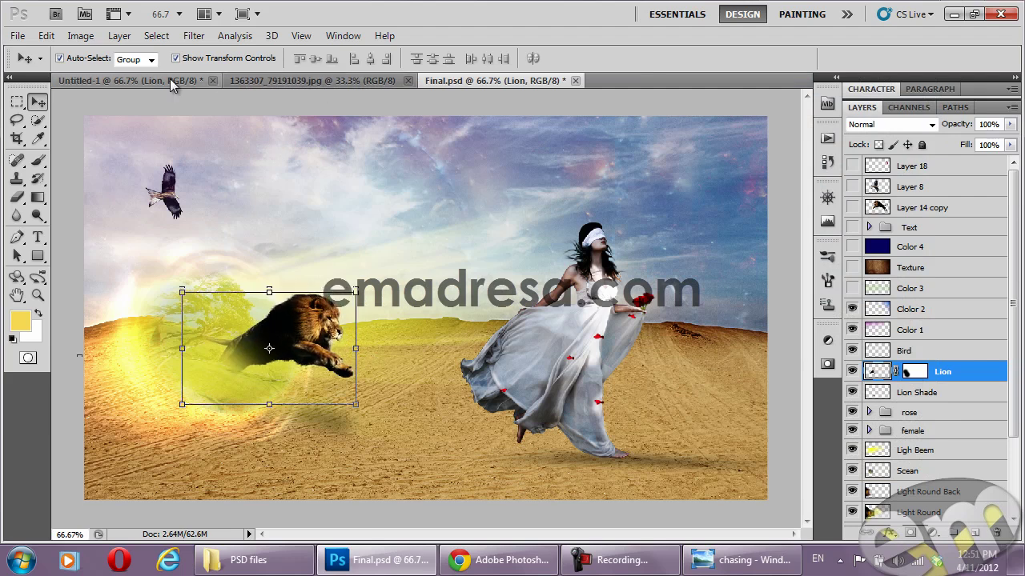
{"action": "mouse_move", "coordinate": [152, 82]}
{"action": "left_mouse_down"}
{"action": "mouse_move", "coordinate": [250, 364]}
{"action": "mouse_move", "coordinate": [333, 298]}
{"action": "mouse_move", "coordinate": [672, 278]}
{"action": "left_mouse_up"}
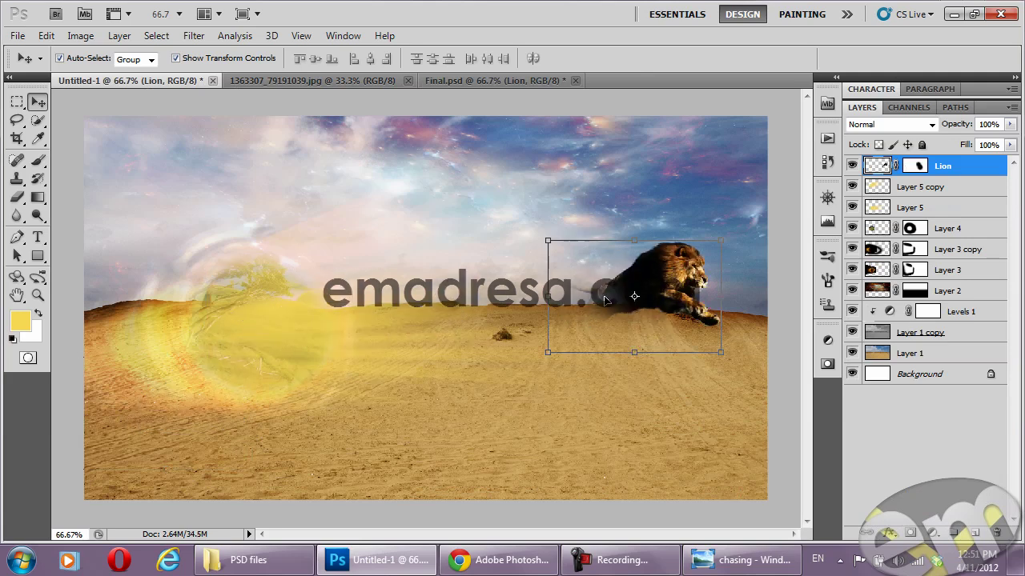
Shift the leaping lion left into the glowing ring, then drop the Girl-Cropped image onto the canvas
{"action": "left_click", "coordinate": [917, 166]}
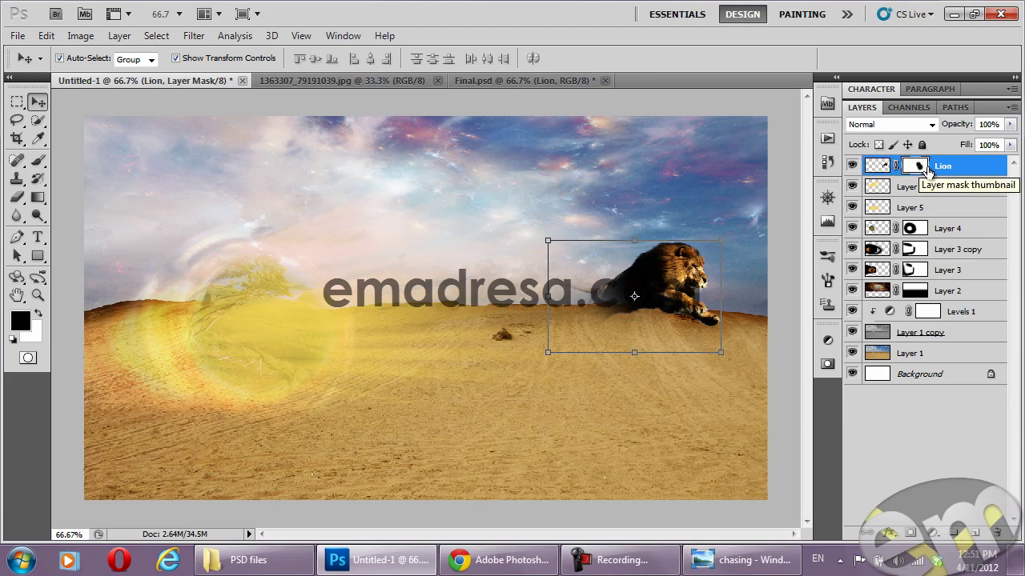
{"action": "mouse_move", "coordinate": [656, 299]}
{"action": "left_mouse_down"}
{"action": "mouse_move", "coordinate": [652, 289]}
{"action": "mouse_move", "coordinate": [328, 305]}
{"action": "left_mouse_up"}
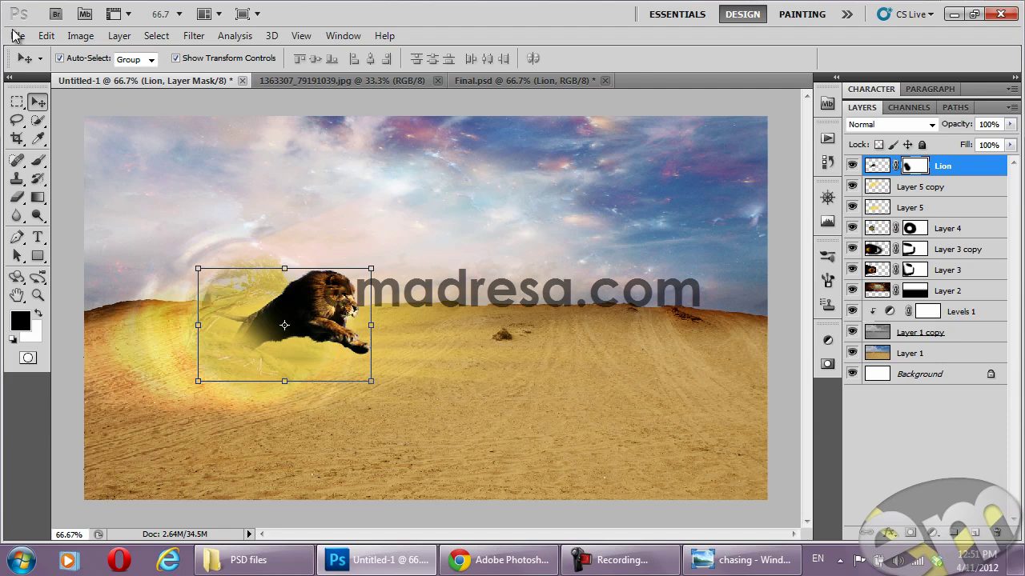
{"action": "left_click", "coordinate": [249, 561]}
{"action": "mouse_move", "coordinate": [461, 173]}
{"action": "left_mouse_down"}
{"action": "mouse_move", "coordinate": [522, 281]}
{"action": "mouse_move", "coordinate": [480, 367]}
{"action": "mouse_move", "coordinate": [464, 298]}
{"action": "mouse_move", "coordinate": [608, 298]}
{"action": "mouse_move", "coordinate": [623, 313]}
{"action": "left_mouse_up"}
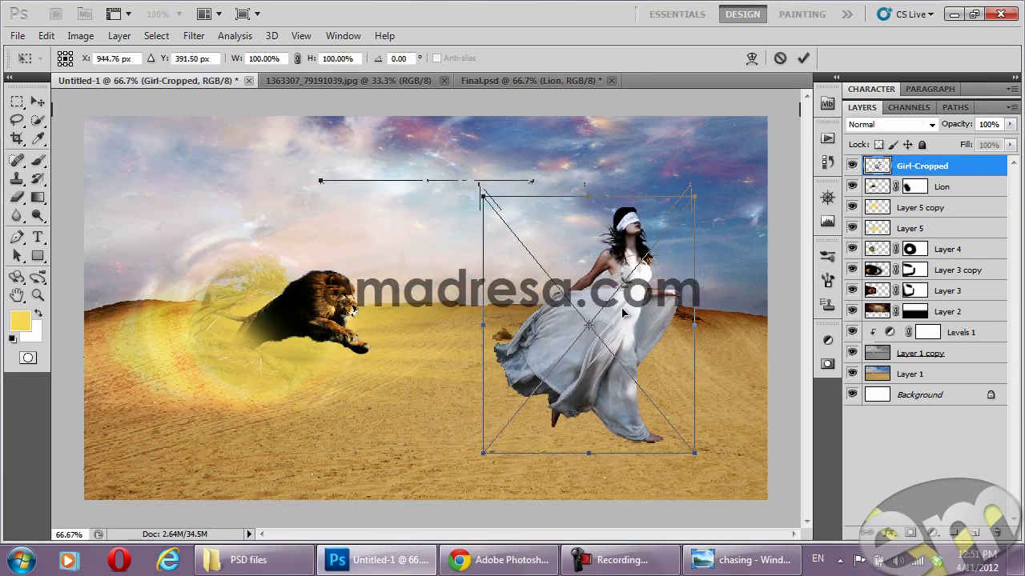
Commit the girl's placement and put her layer into a new group named 'female'
{"action": "left_click_drag", "start_coordinate": [624, 312], "coordinate": [621, 312]}
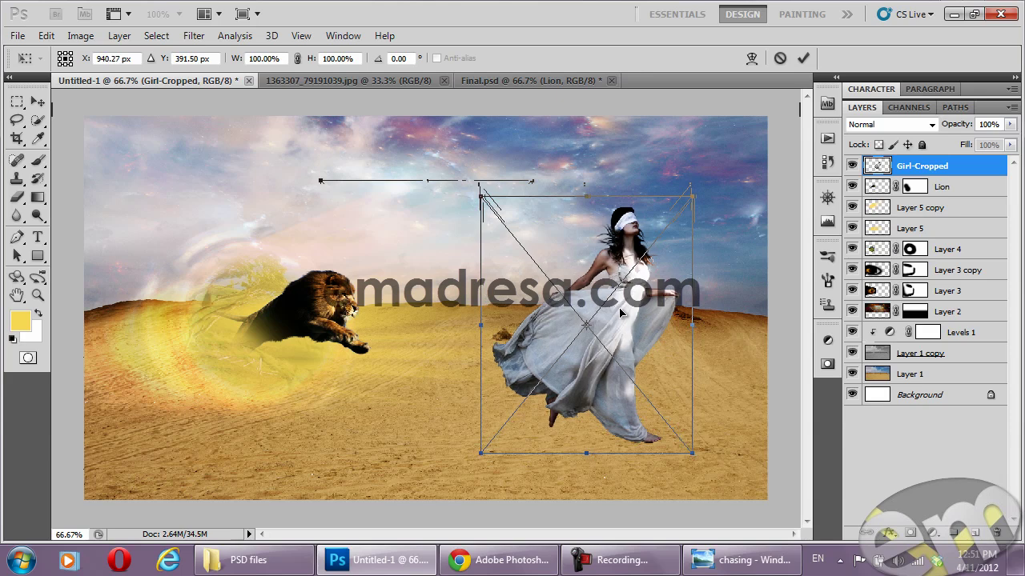
{"action": "key", "text": "Return"}
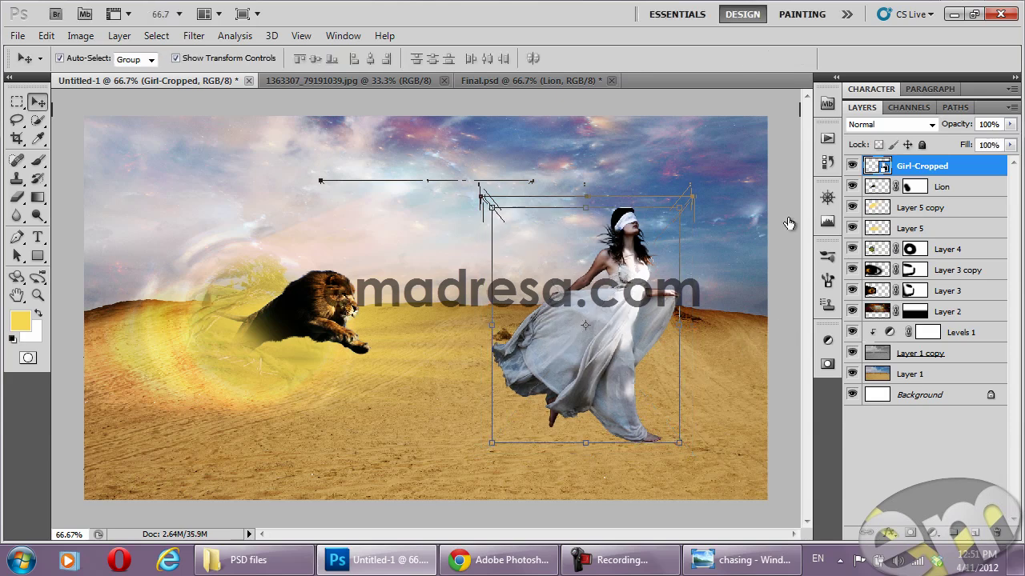
{"action": "mouse_move", "coordinate": [981, 169]}
{"action": "left_mouse_down"}
{"action": "mouse_move", "coordinate": [980, 526]}
{"action": "mouse_move", "coordinate": [953, 531]}
{"action": "left_mouse_up"}
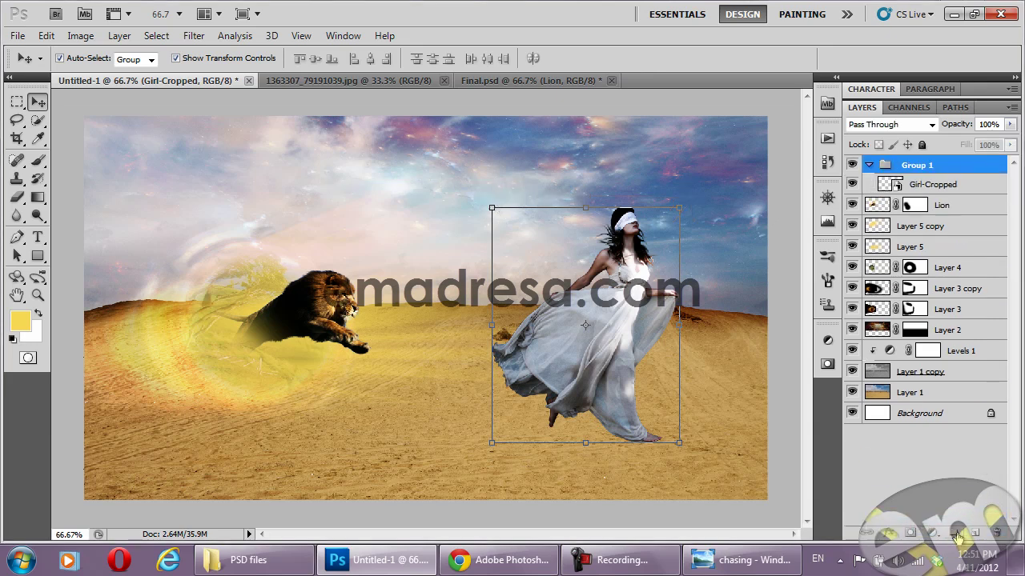
{"action": "left_click", "coordinate": [868, 165]}
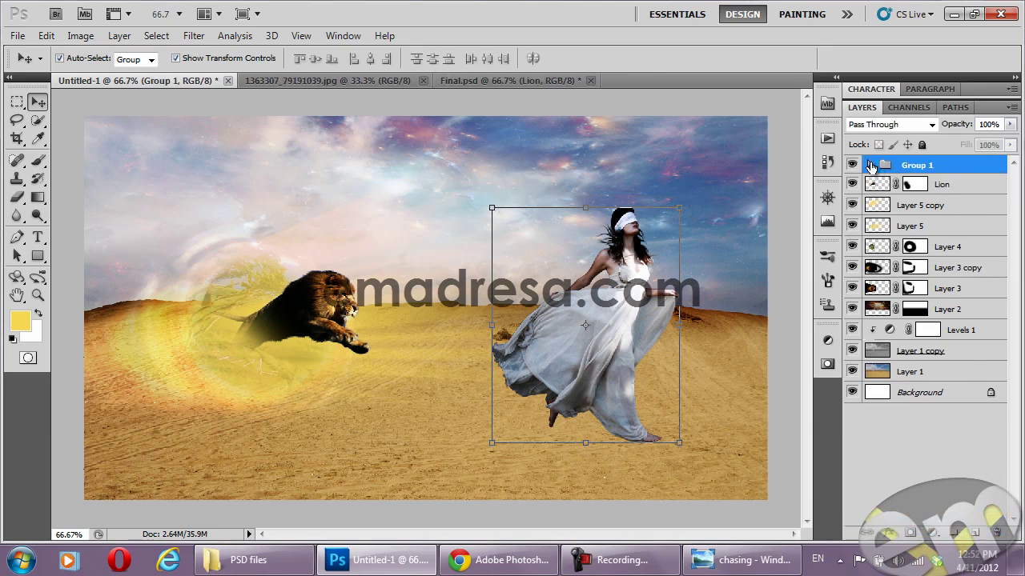
{"action": "double_click", "coordinate": [922, 167]}
{"action": "type", "text": "female"}
{"action": "key", "text": "Return"}
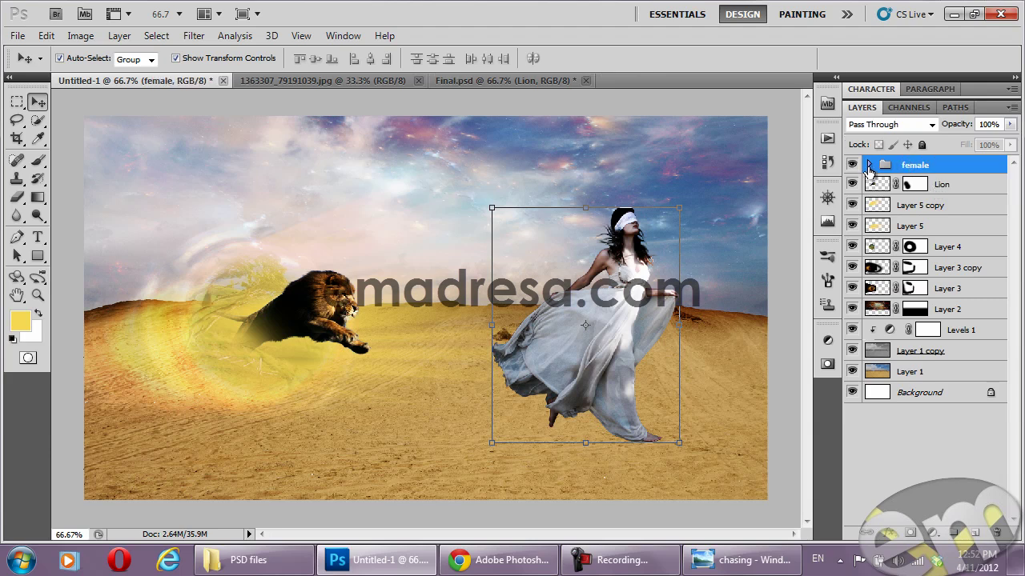
Duplicate the Girl-Cropped layer and rasterize the Girl-Cropped copy
{"action": "left_click", "coordinate": [869, 165]}
{"action": "left_click", "coordinate": [977, 186]}
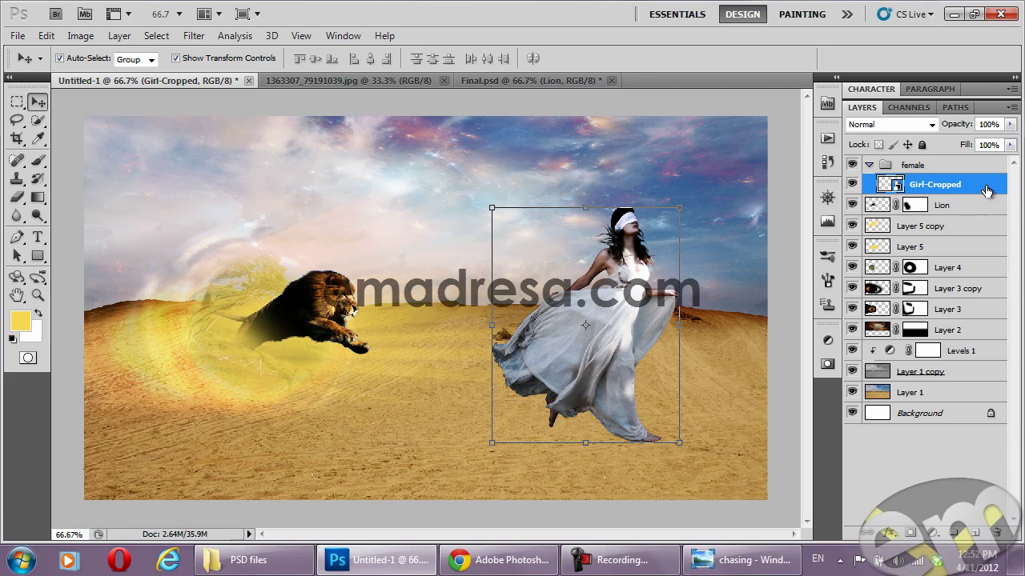
{"action": "left_click_drag", "start_coordinate": [986, 191], "coordinate": [975, 534]}
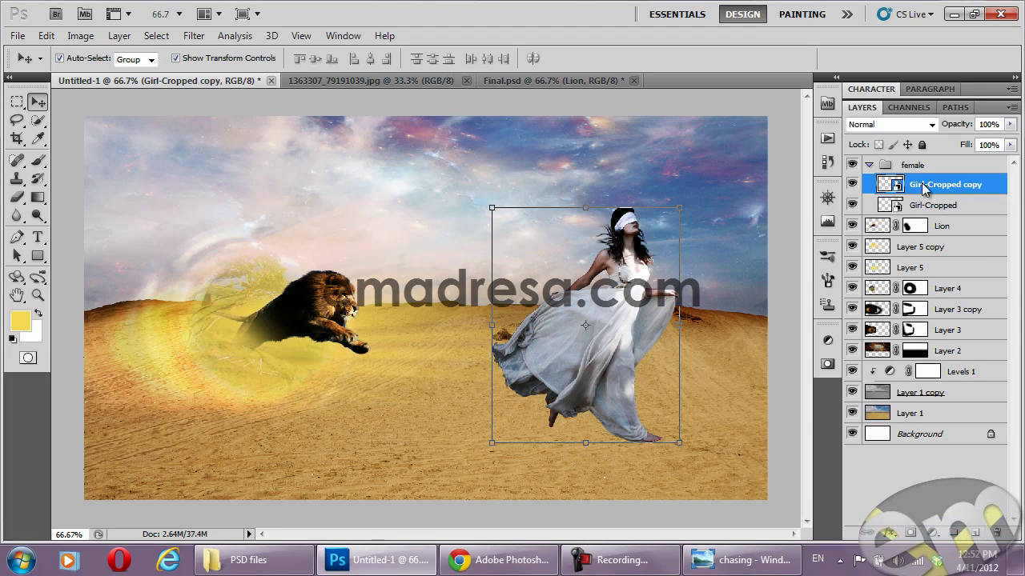
{"action": "right_click", "coordinate": [925, 187]}
{"action": "left_click", "coordinate": [820, 290]}
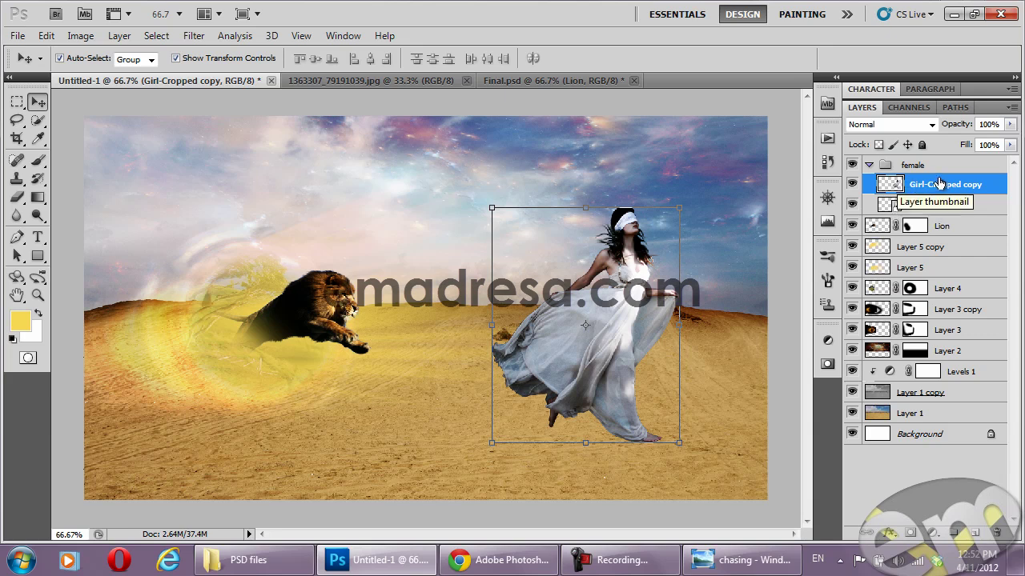
Apply a radius-10 High Pass filter to Girl-Cropped copy, set to Overlay at 53% opacity
{"action": "left_click", "coordinate": [194, 36]}
{"action": "mouse_move", "coordinate": [206, 349]}
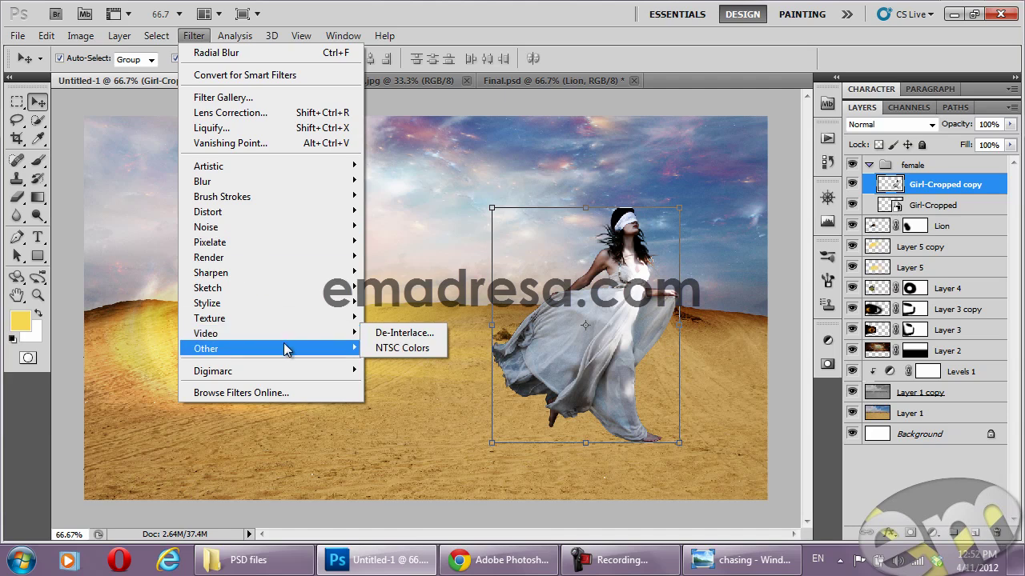
{"action": "left_click", "coordinate": [399, 365]}
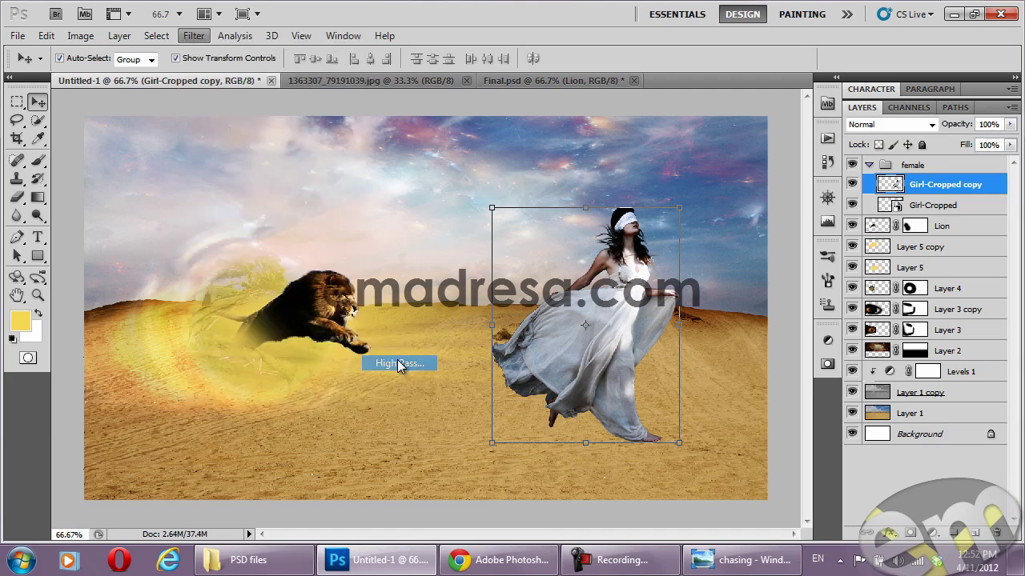
{"action": "left_click_drag", "start_coordinate": [511, 101], "coordinate": [333, 107]}
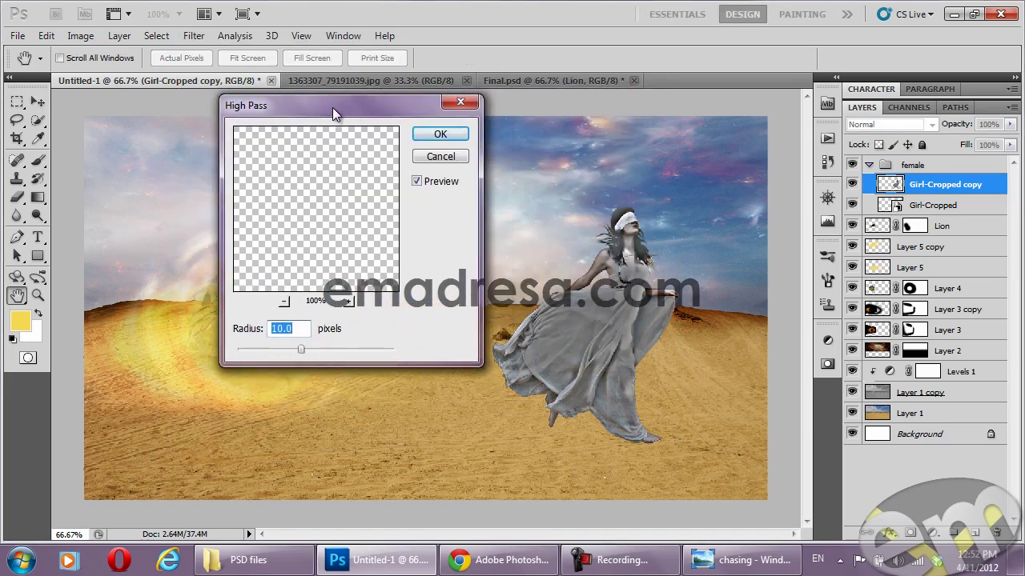
{"action": "left_click", "coordinate": [408, 137]}
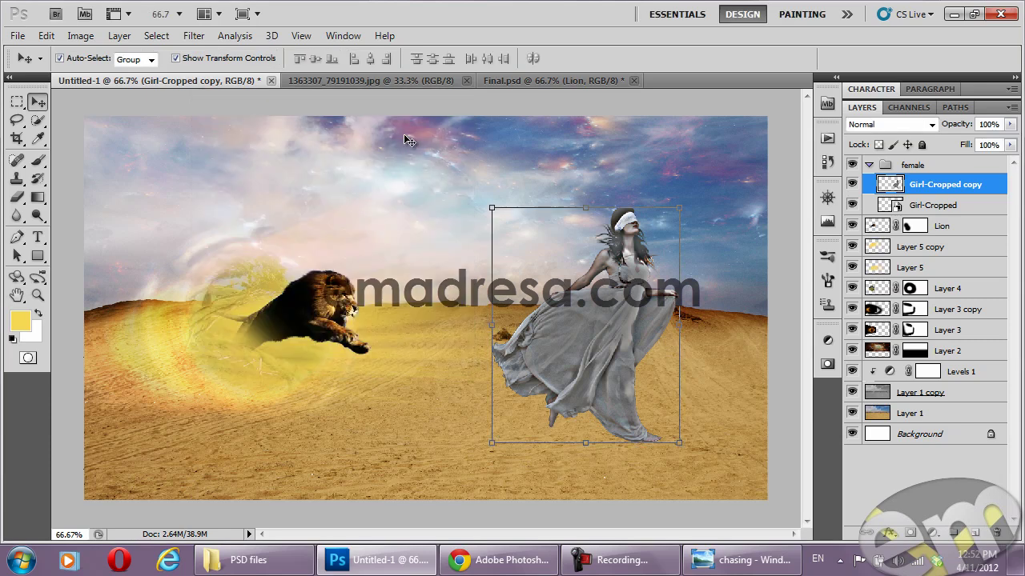
{"action": "left_click", "coordinate": [894, 126]}
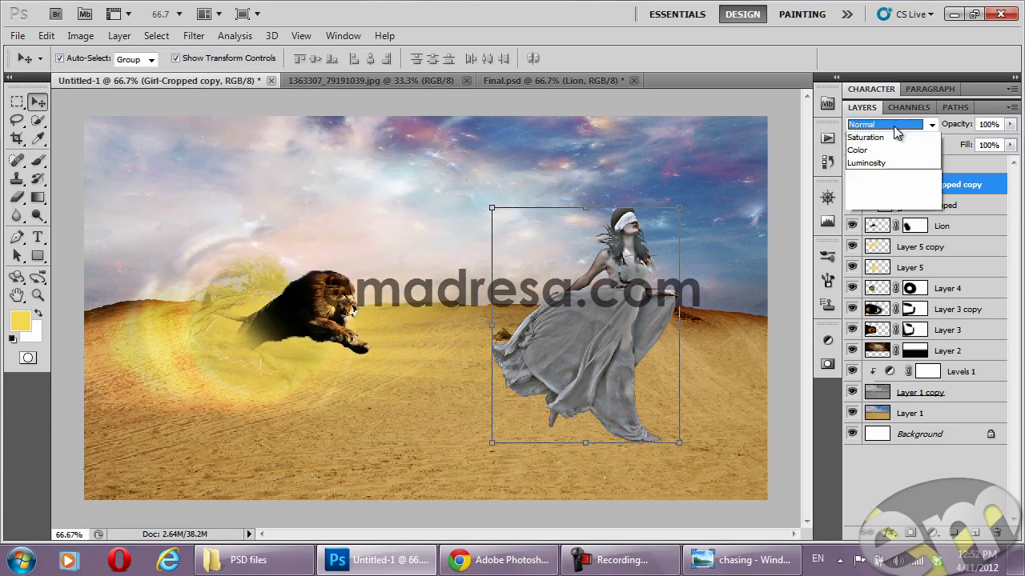
{"action": "left_click", "coordinate": [889, 331]}
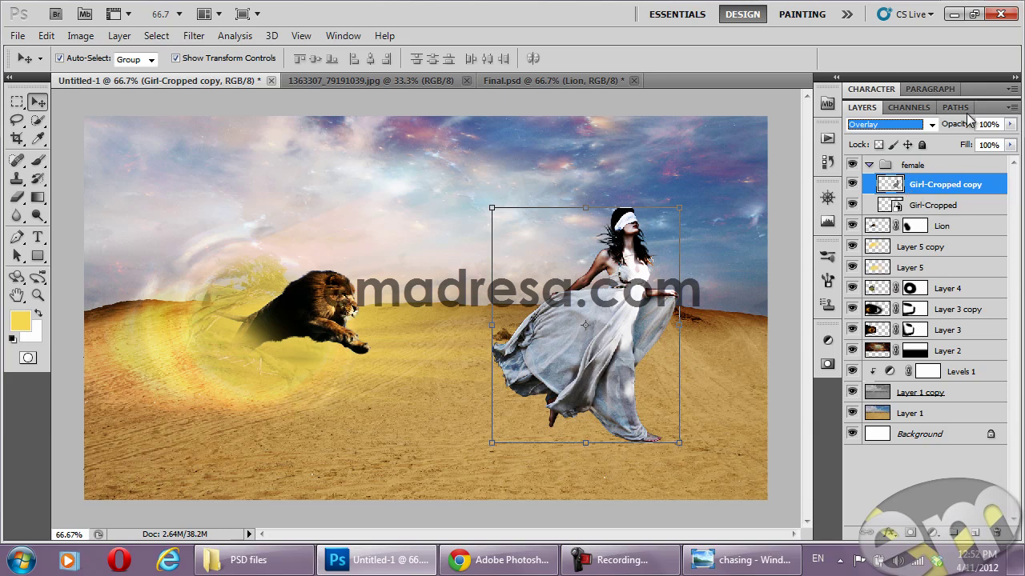
{"action": "mouse_move", "coordinate": [957, 125]}
{"action": "left_mouse_down"}
{"action": "mouse_move", "coordinate": [919, 127]}
{"action": "mouse_move", "coordinate": [927, 130]}
{"action": "left_mouse_up"}
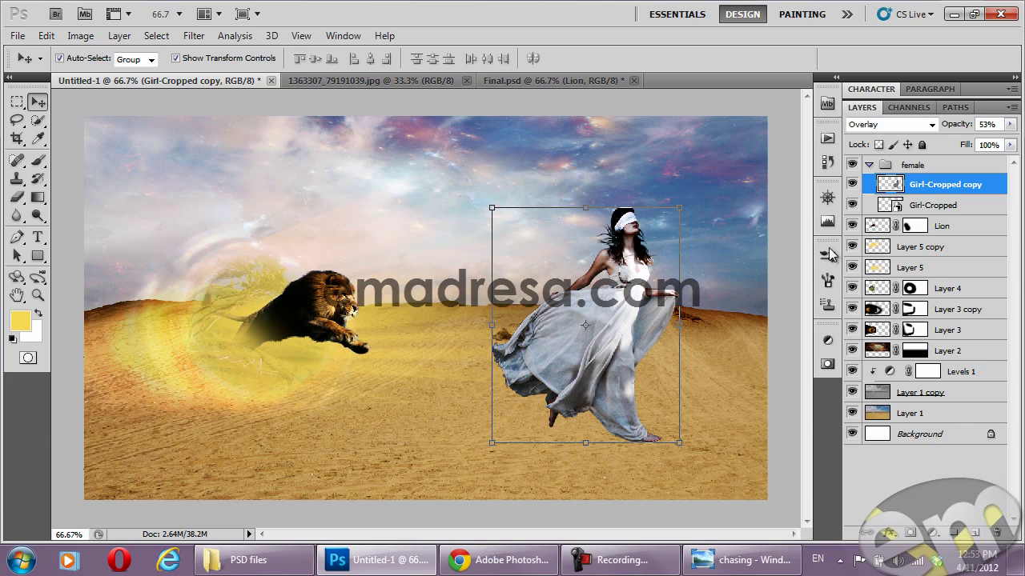
Fill a new layer below the Girl-Cropped layers with a solid black silhouette of the girl
{"action": "left_click", "coordinate": [884, 203], "text": "shift"}
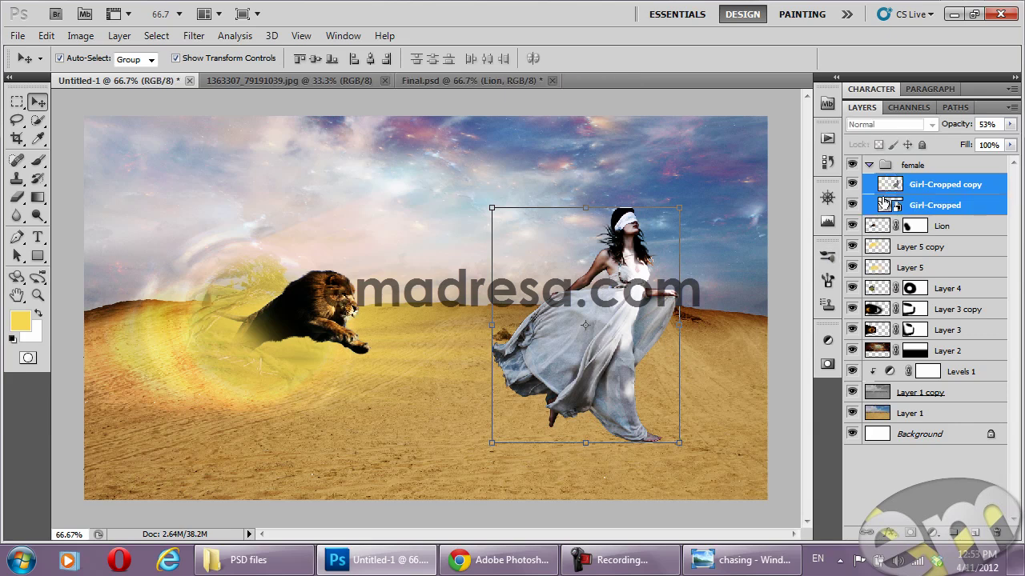
{"action": "left_click", "coordinate": [887, 206], "text": "ctrl"}
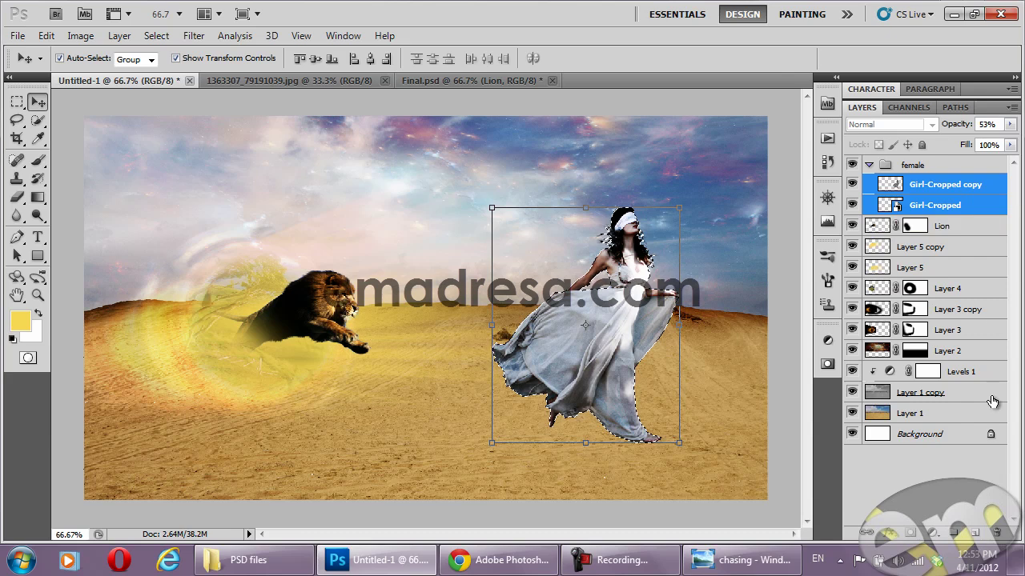
{"action": "left_click", "coordinate": [975, 532]}
{"action": "left_click_drag", "start_coordinate": [959, 190], "coordinate": [964, 243]}
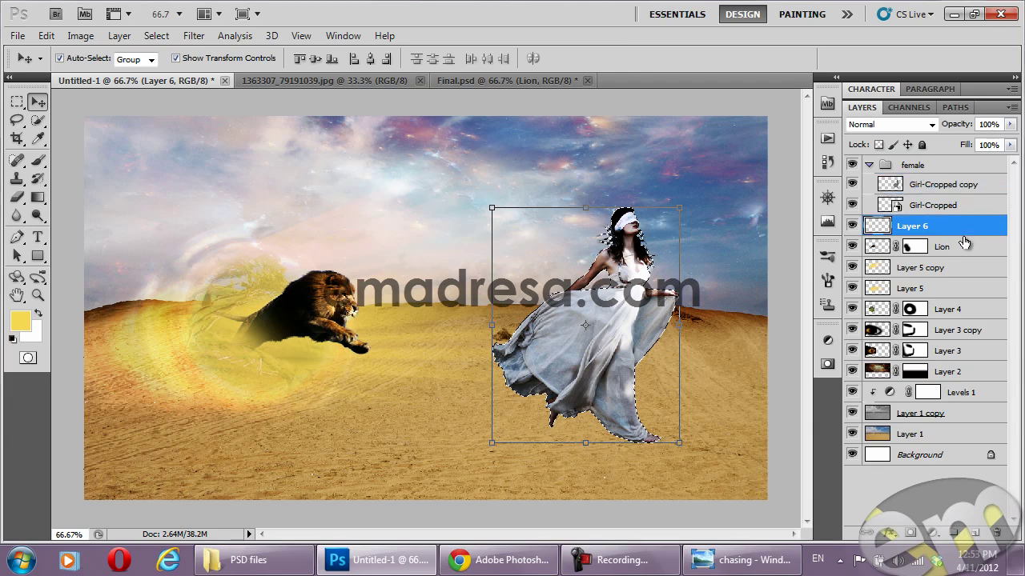
{"action": "key", "text": "d"}
{"action": "key", "text": "alt+BackSpace"}
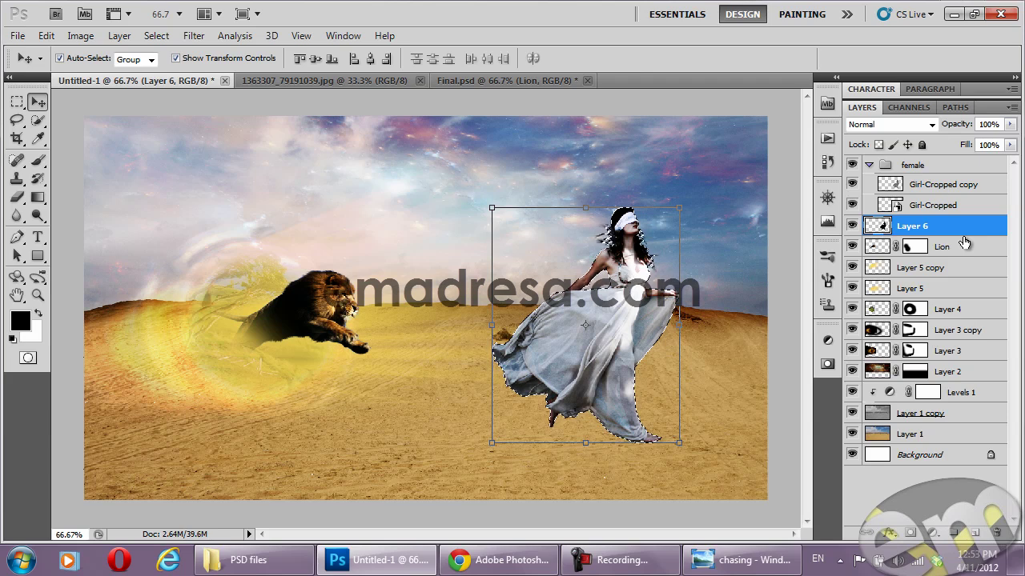
{"action": "key", "text": "ctrl+d"}
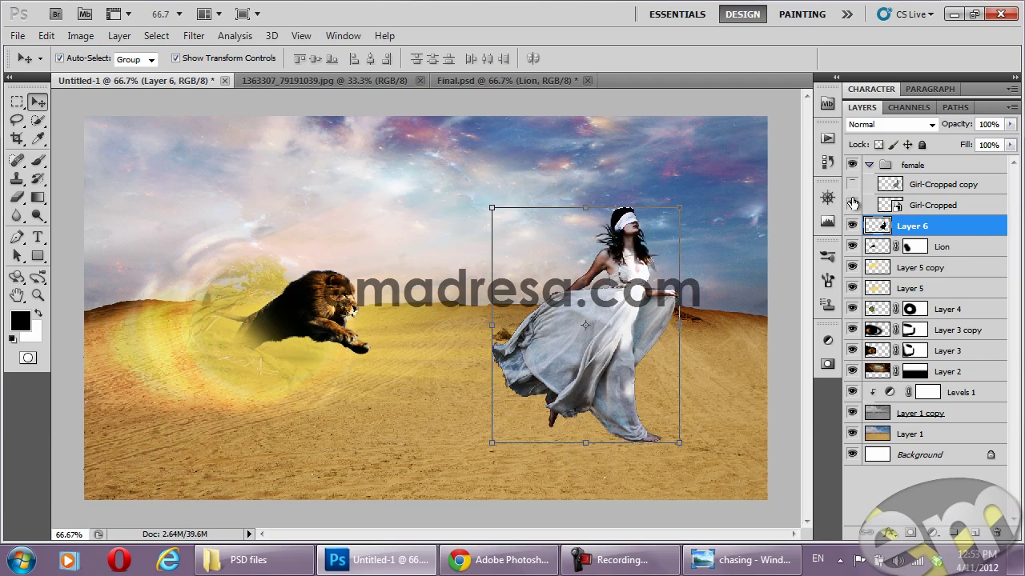
{"action": "left_click_drag", "start_coordinate": [853, 185], "coordinate": [853, 203]}
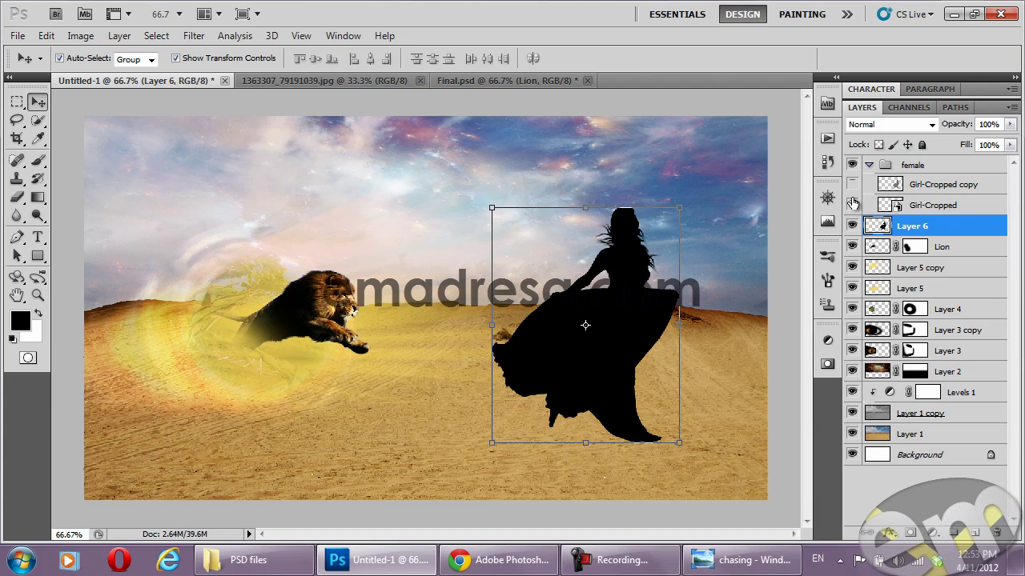
{"action": "left_click", "coordinate": [852, 203]}
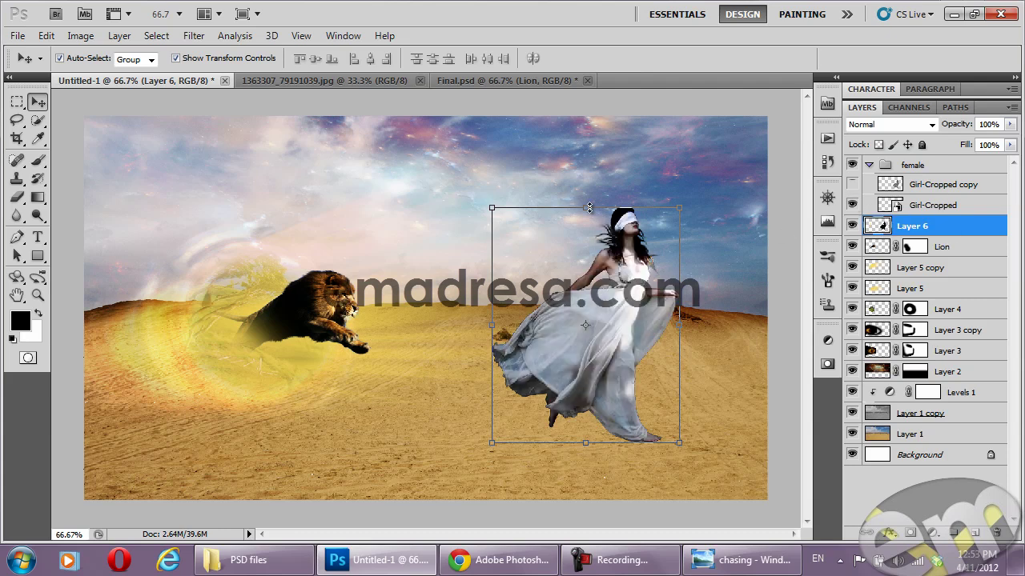
Squash the black silhouette flat at the girl's feet and widen it slightly to the right
{"action": "left_click_drag", "start_coordinate": [586, 209], "coordinate": [614, 434]}
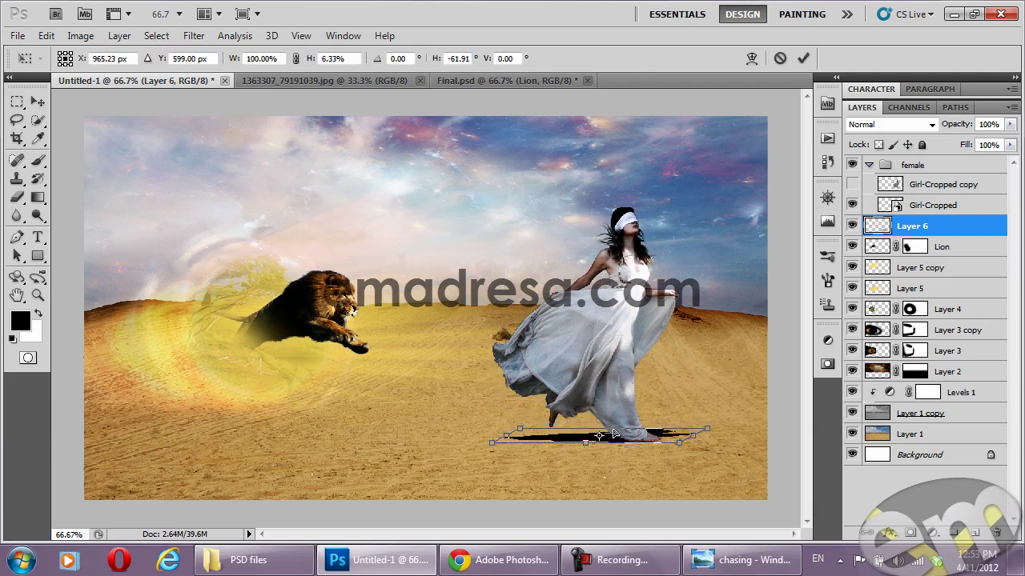
{"action": "left_click_drag", "start_coordinate": [693, 435], "coordinate": [717, 441]}
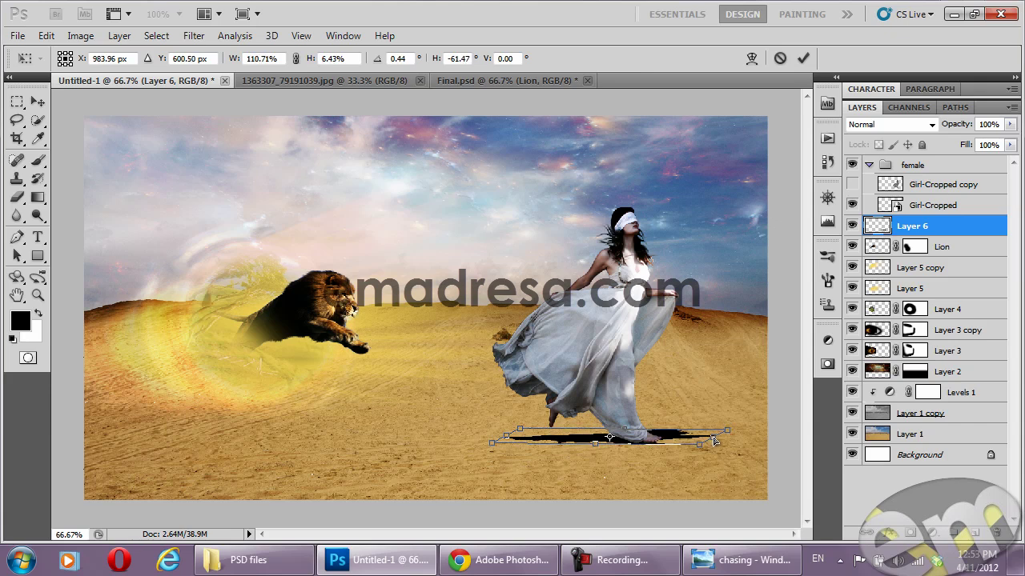
{"action": "key", "text": "Return"}
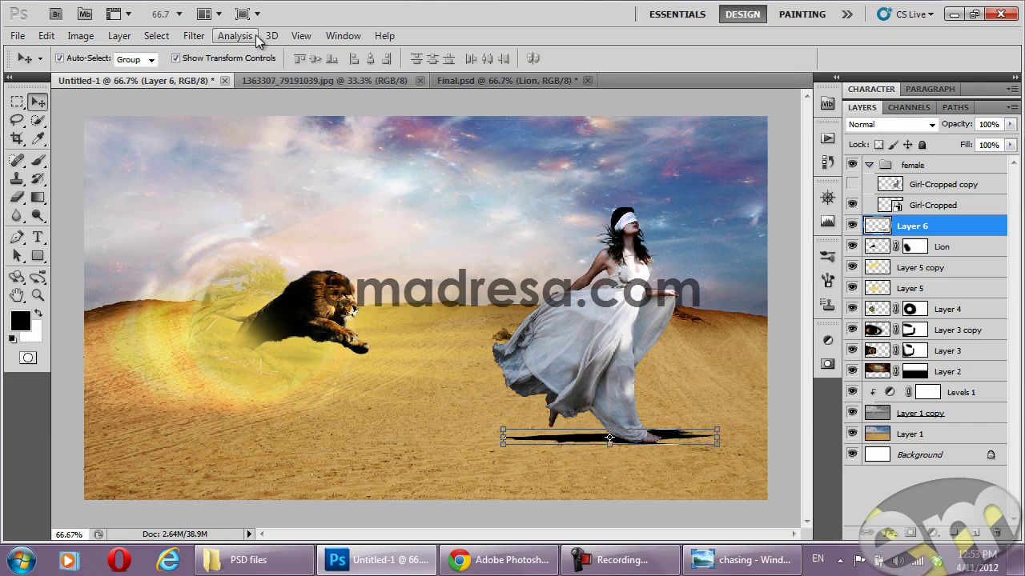
Apply a Gaussian Blur with a 4.9 pixel radius to the shadow on Layer 6
{"action": "left_click", "coordinate": [194, 35]}
{"action": "mouse_move", "coordinate": [203, 181]}
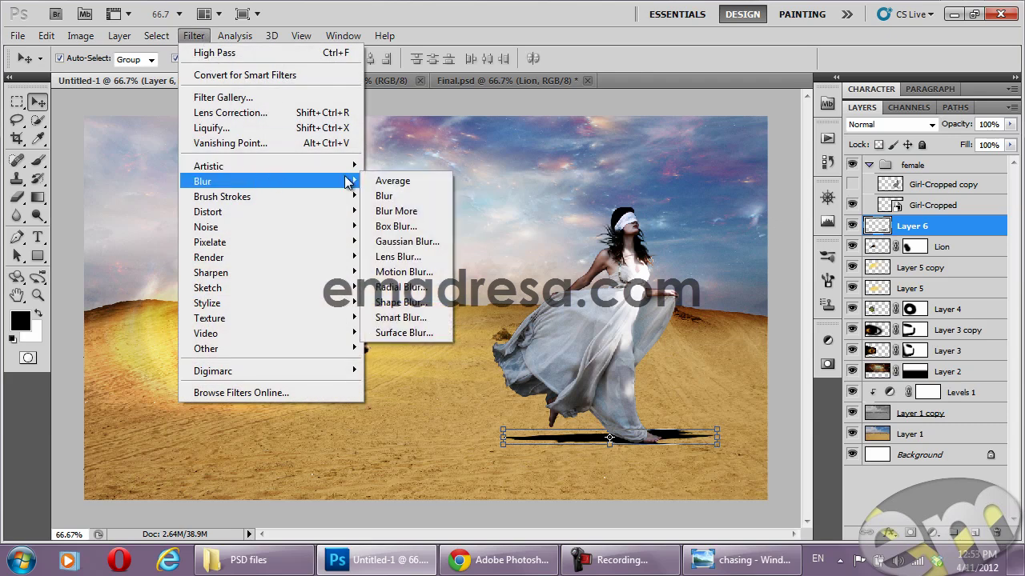
{"action": "left_click", "coordinate": [406, 241]}
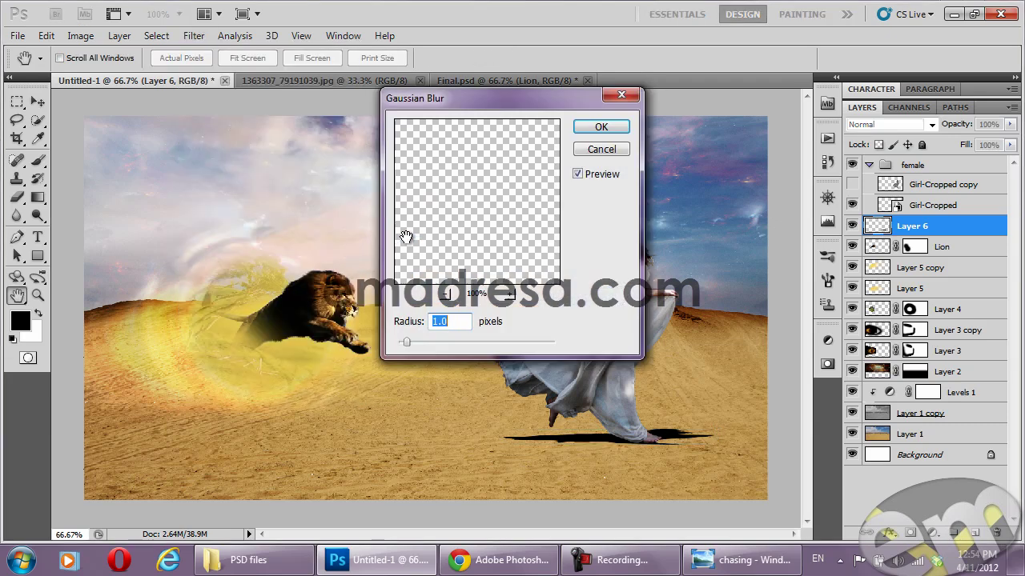
{"action": "left_click_drag", "start_coordinate": [444, 95], "coordinate": [314, 101]}
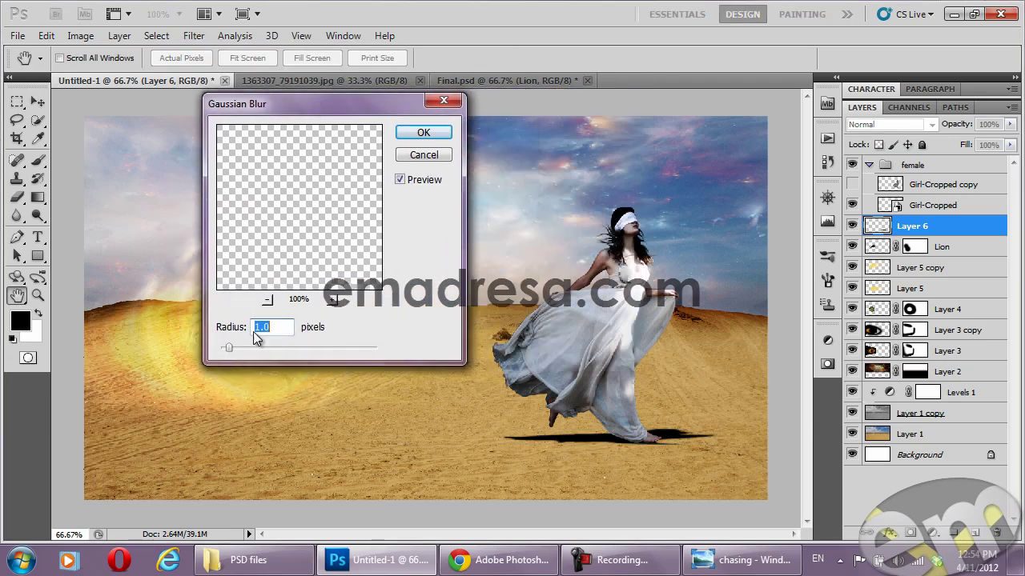
{"action": "left_click_drag", "start_coordinate": [231, 348], "coordinate": [244, 349]}
{"action": "left_click_drag", "start_coordinate": [268, 350], "coordinate": [263, 350]}
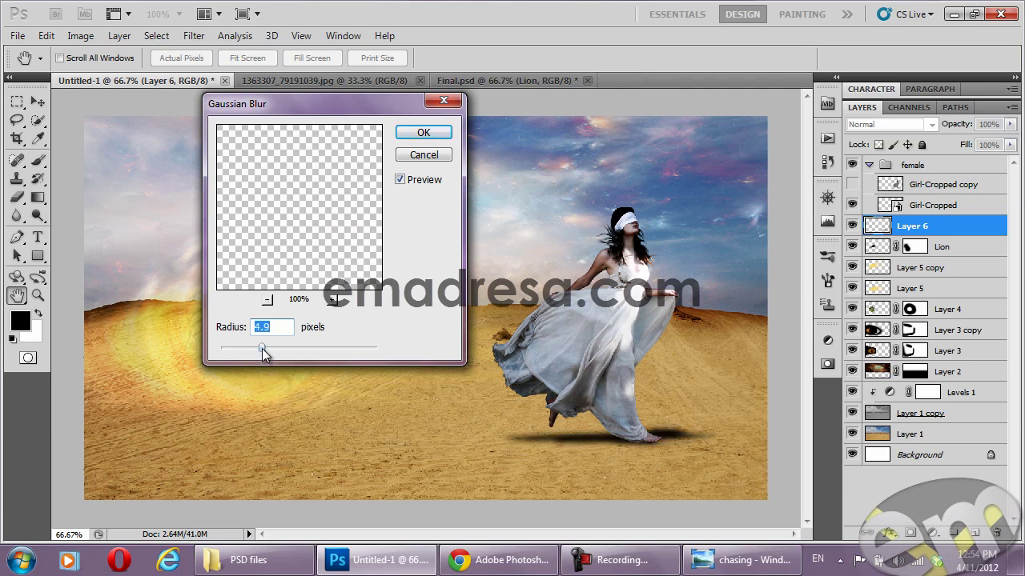
{"action": "left_click", "coordinate": [425, 132]}
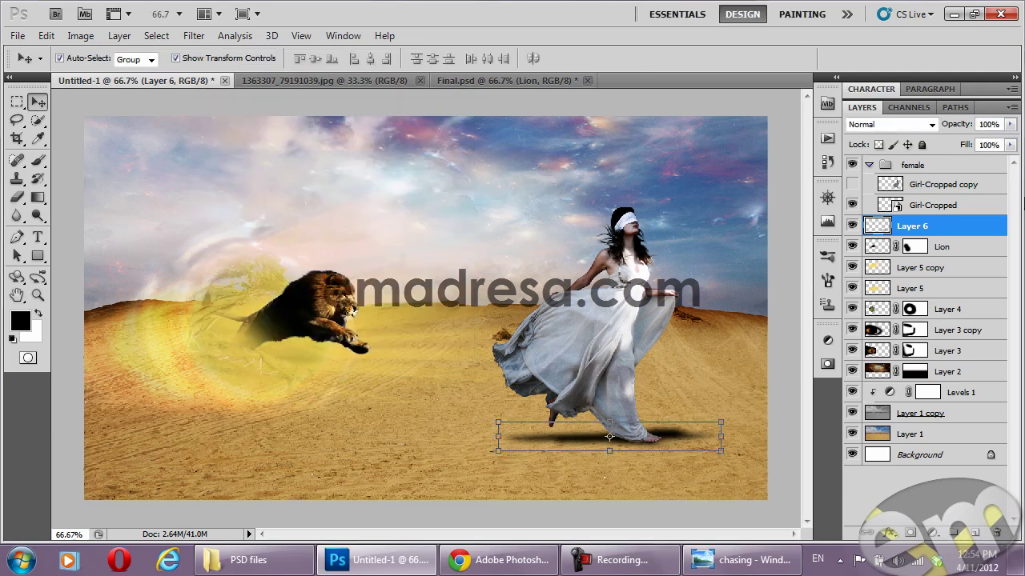
Set Layer 6's opacity to 50% and add an empty Layer 7 above it
{"action": "left_click_drag", "start_coordinate": [961, 130], "coordinate": [929, 132]}
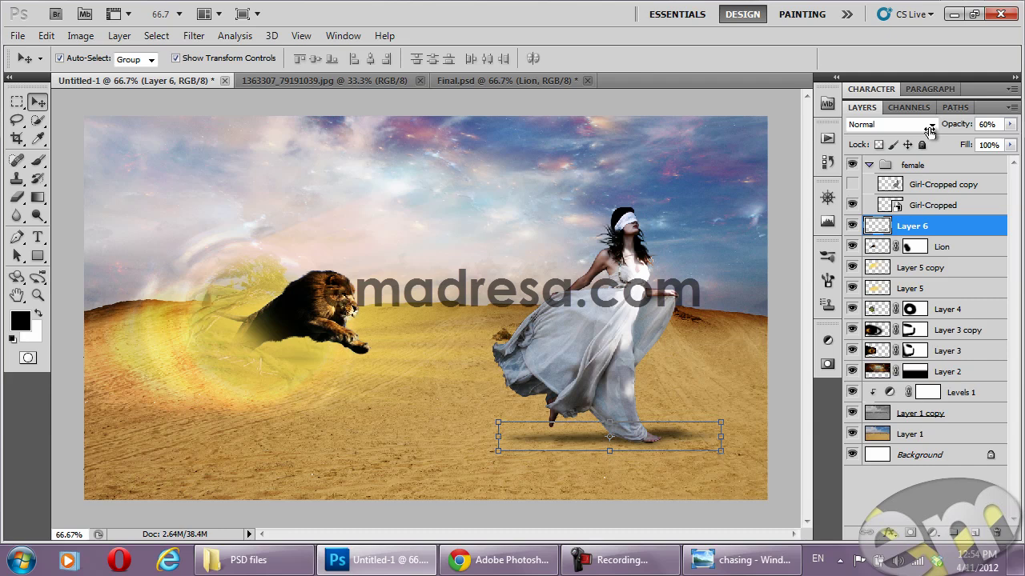
{"action": "left_click", "coordinate": [791, 450]}
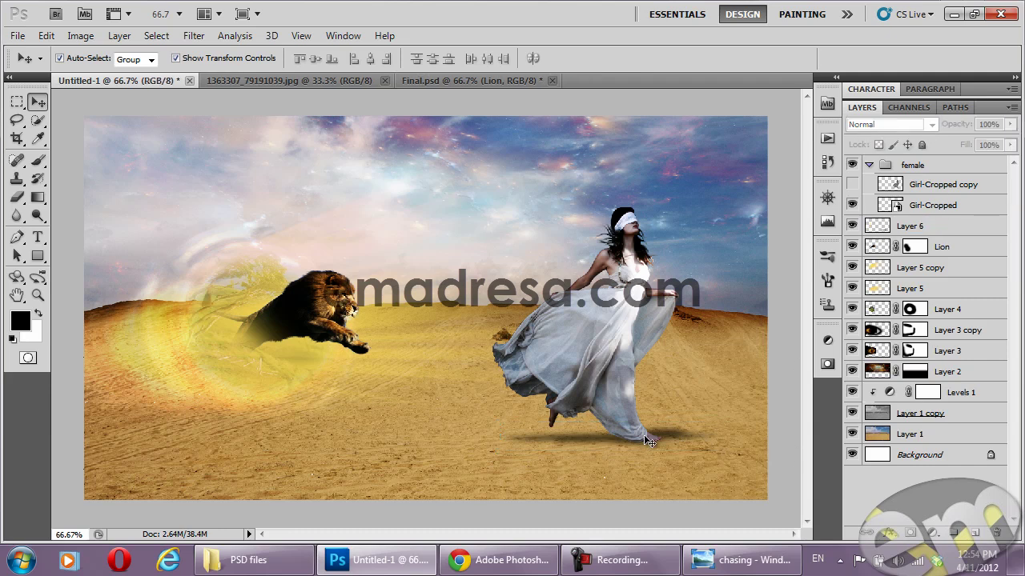
{"action": "left_click", "coordinate": [615, 440]}
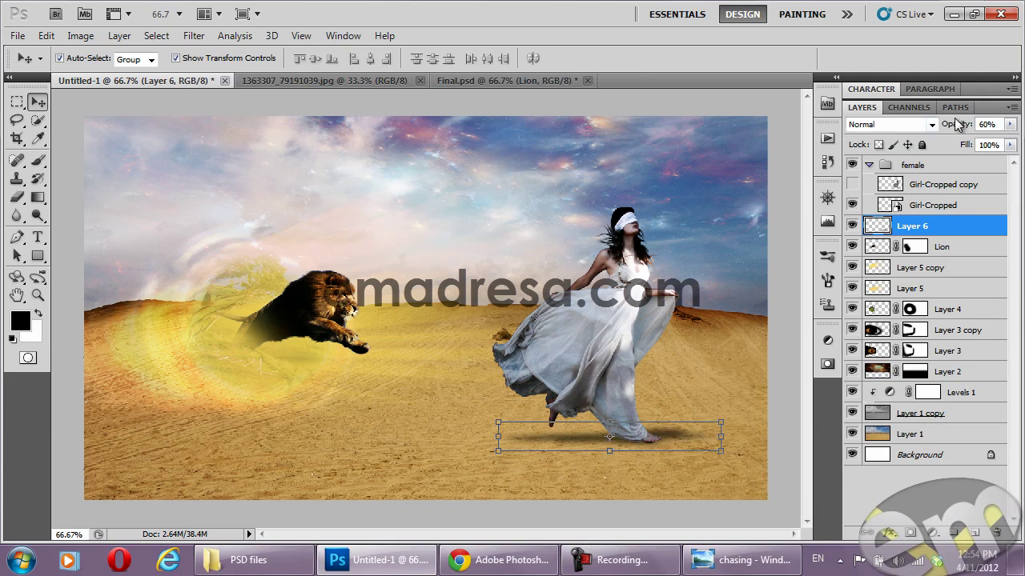
{"action": "left_click_drag", "start_coordinate": [956, 123], "coordinate": [949, 124]}
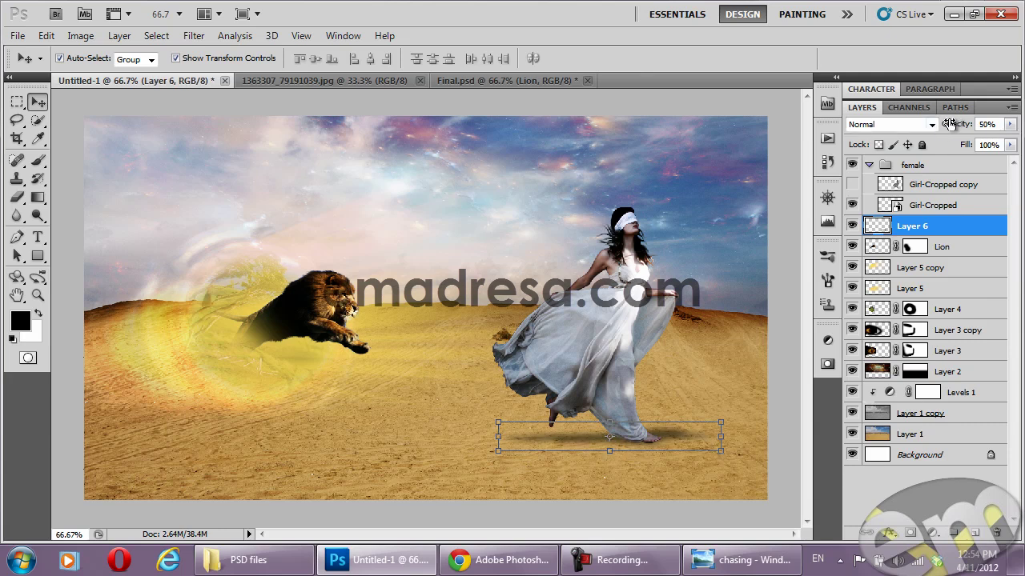
{"action": "left_click", "coordinate": [975, 534]}
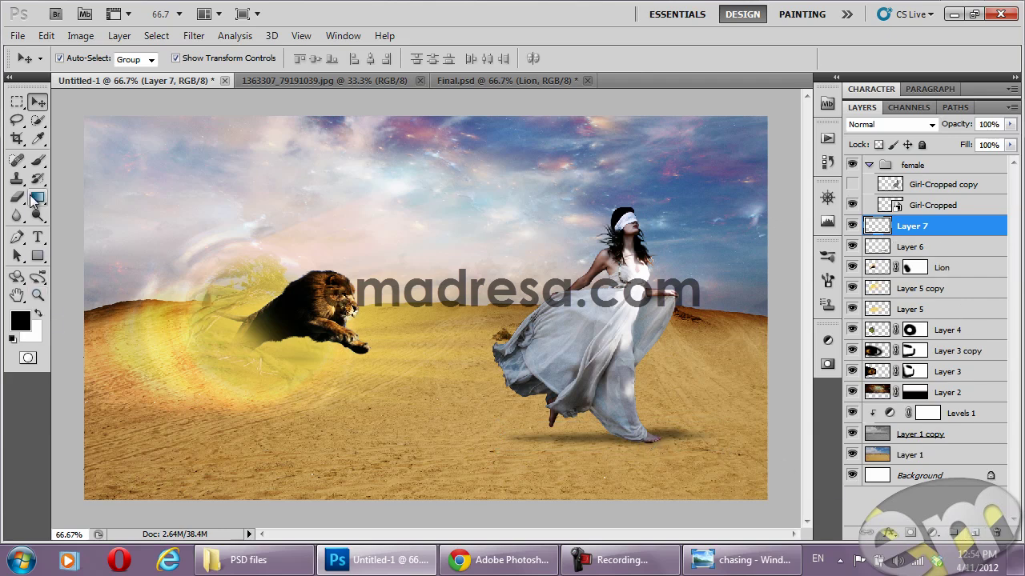
Choose a 24 px brush and set Layer 7's opacity to 35%
{"action": "left_click", "coordinate": [38, 159]}
{"action": "right_click", "coordinate": [599, 370]}
{"action": "left_click_drag", "start_coordinate": [645, 372], "coordinate": [633, 372]}
{"action": "left_click", "coordinate": [184, 84]}
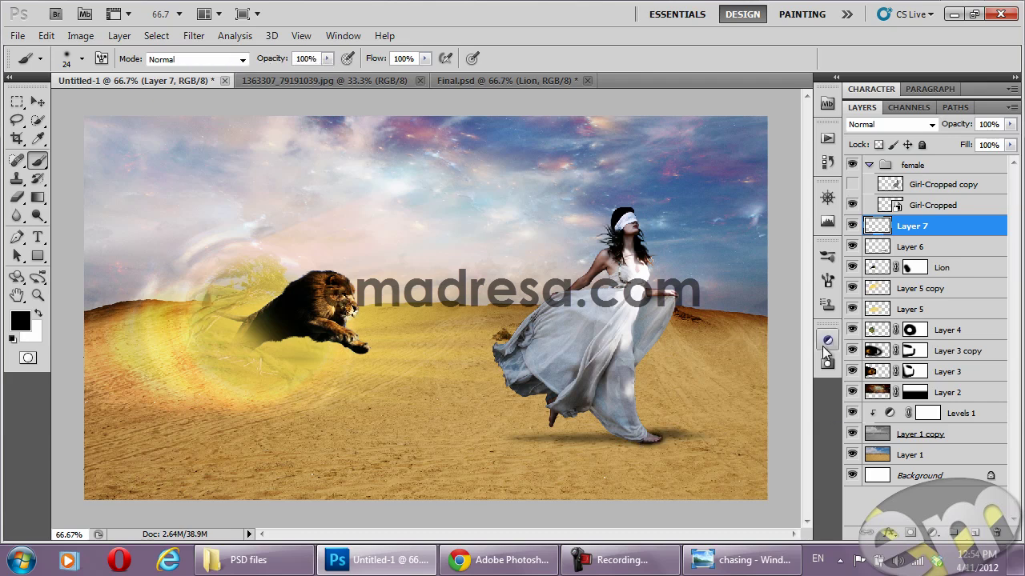
{"action": "left_click_drag", "start_coordinate": [957, 126], "coordinate": [909, 136]}
{"action": "left_click", "coordinate": [852, 227]}
{"action": "left_click", "coordinate": [852, 227]}
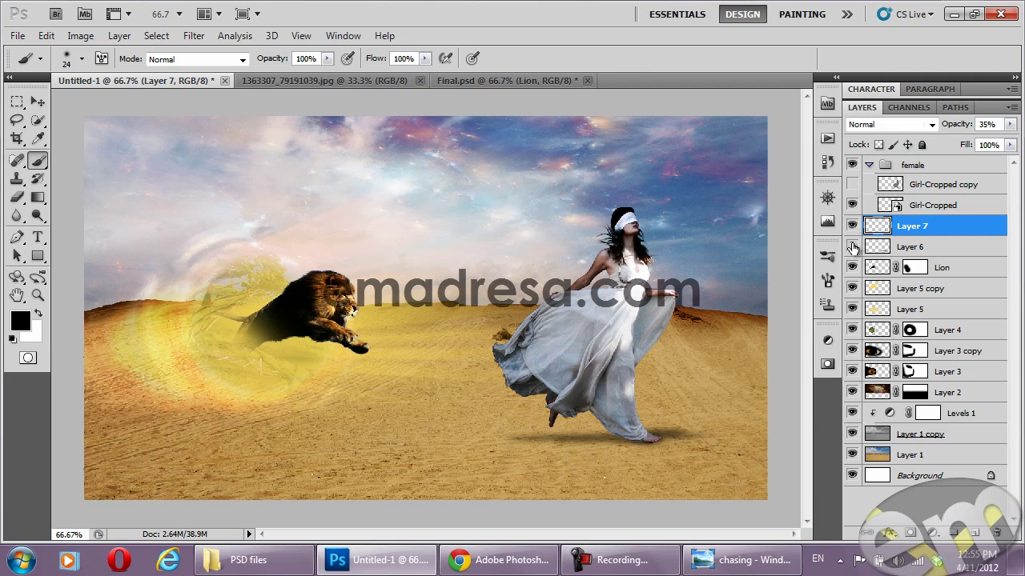
Move Layer 7 and Layer 6 into the female group, then collapse the group
{"action": "left_click", "coordinate": [868, 164]}
{"action": "left_click", "coordinate": [891, 165]}
{"action": "left_click", "coordinate": [852, 165]}
{"action": "left_click", "coordinate": [852, 165]}
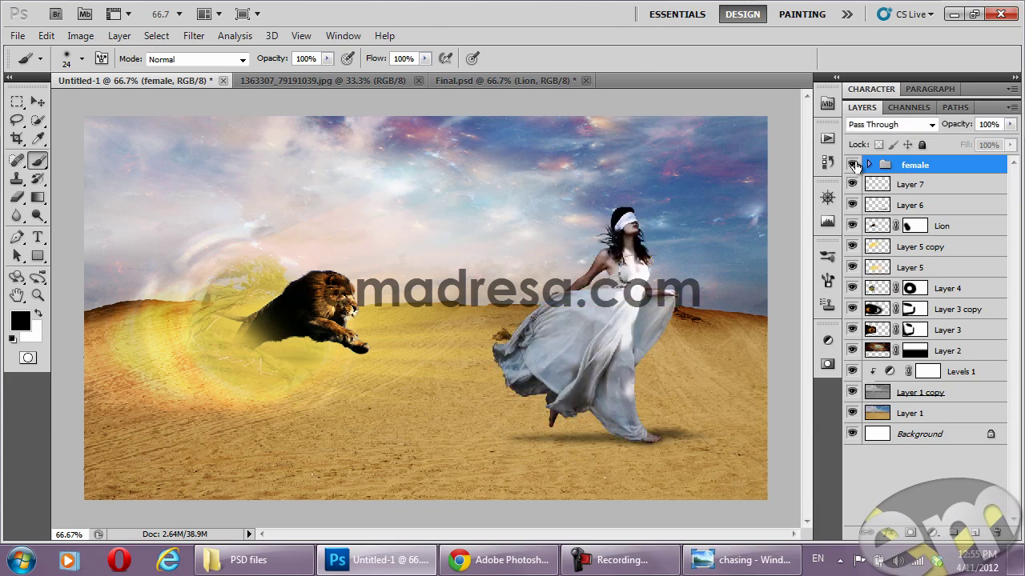
{"action": "left_click", "coordinate": [869, 165]}
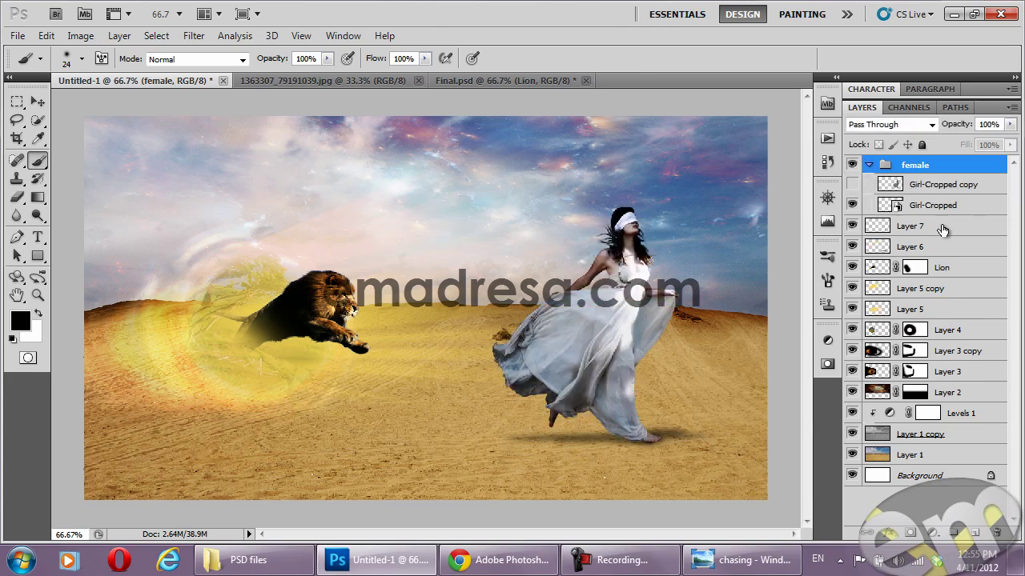
{"action": "left_click_drag", "start_coordinate": [956, 232], "coordinate": [953, 216]}
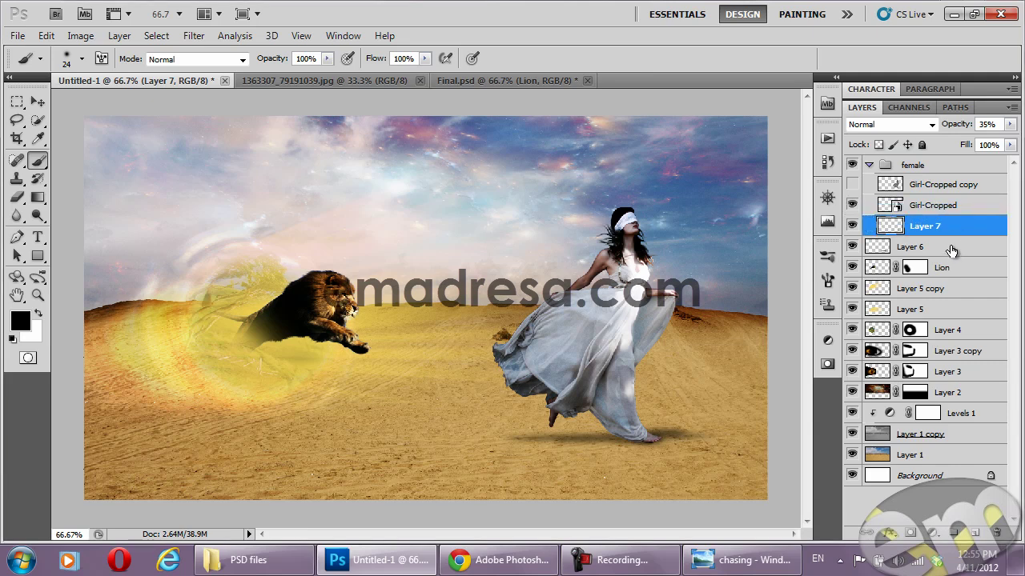
{"action": "left_click", "coordinate": [952, 253]}
{"action": "left_click_drag", "start_coordinate": [952, 253], "coordinate": [952, 237]}
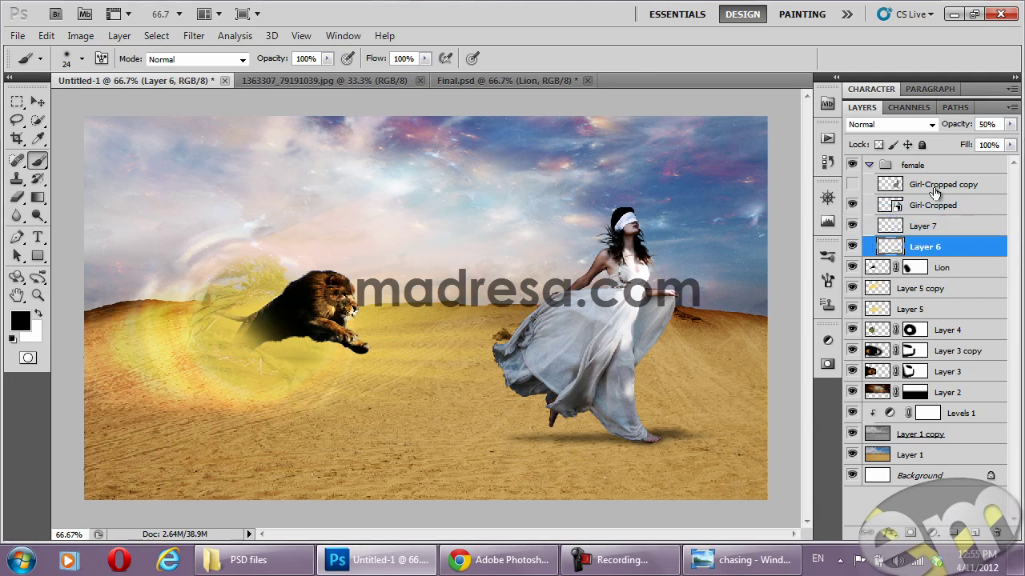
{"action": "left_click", "coordinate": [870, 168]}
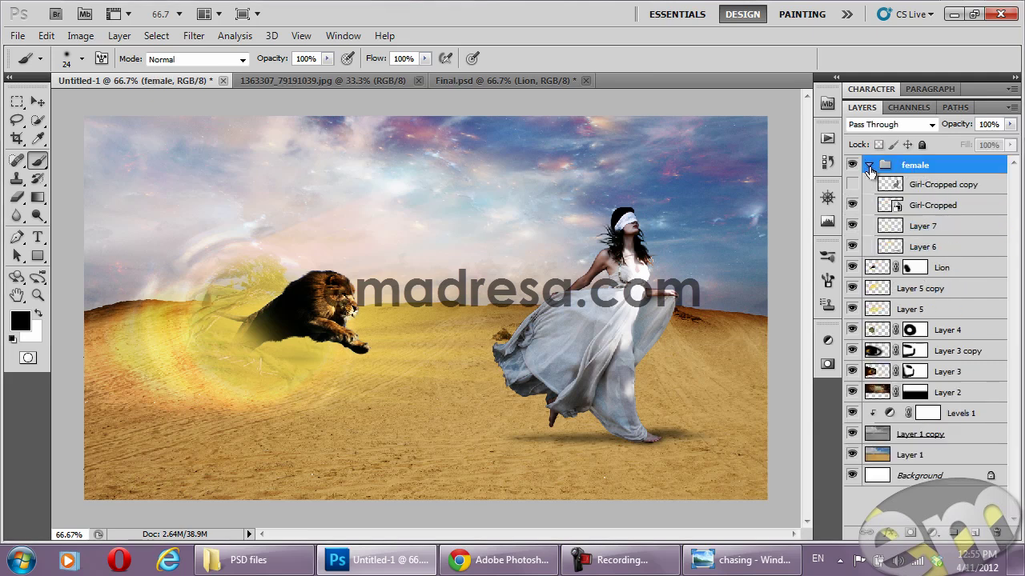
{"action": "left_click", "coordinate": [870, 167]}
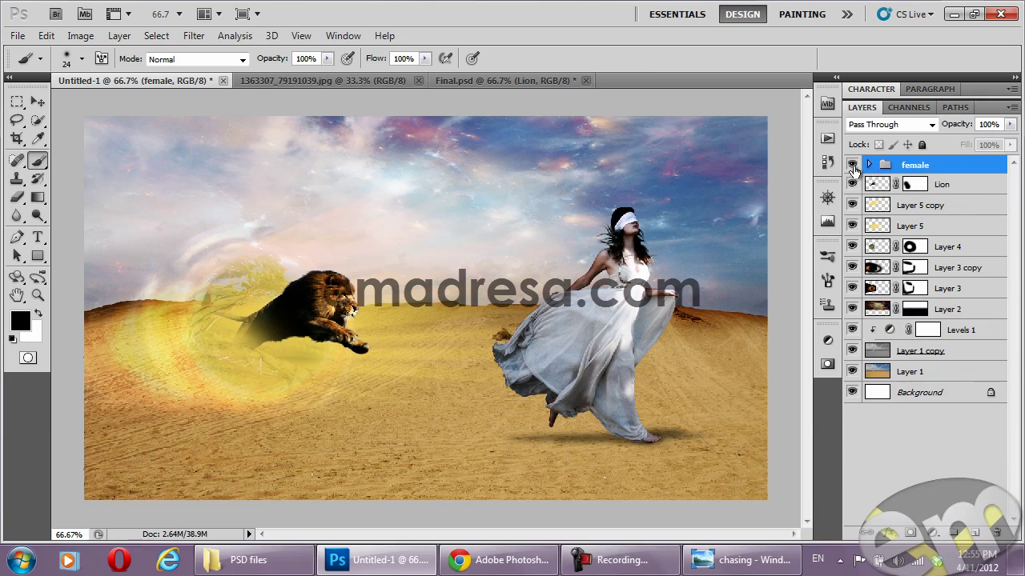
{"action": "left_click", "coordinate": [853, 166]}
Open Eagle Cropped.psd and drag the eagle into the desert composition
{"action": "left_click", "coordinate": [853, 166]}
{"action": "left_click", "coordinate": [255, 560]}
{"action": "mouse_move", "coordinate": [263, 103]}
{"action": "left_mouse_down"}
{"action": "mouse_move", "coordinate": [386, 572]}
{"action": "mouse_move", "coordinate": [539, 120]}
{"action": "left_mouse_up"}
{"action": "left_click_drag", "start_coordinate": [638, 65], "coordinate": [691, 109]}
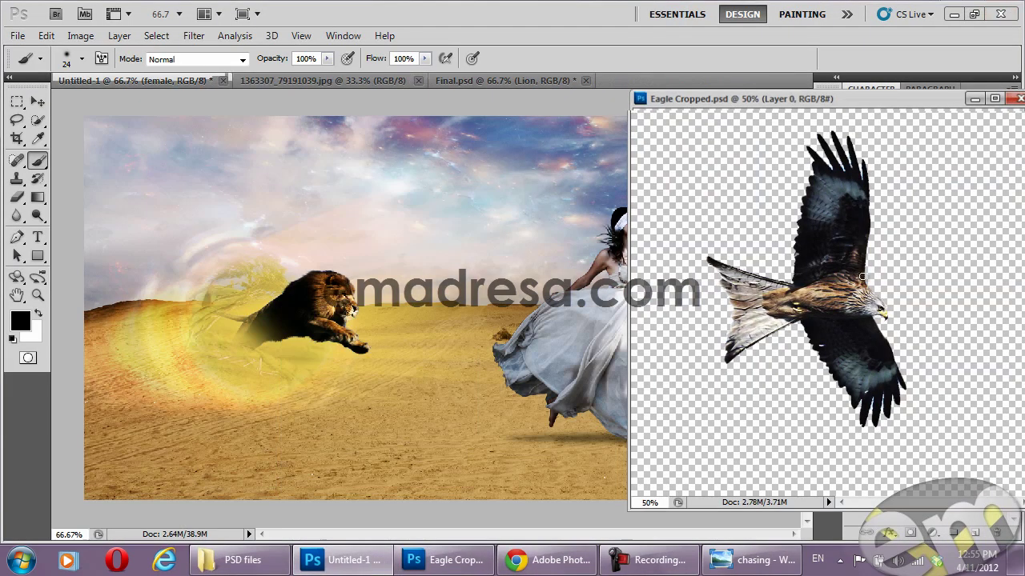
{"action": "left_click", "coordinate": [38, 102]}
{"action": "left_click_drag", "start_coordinate": [822, 226], "coordinate": [480, 224]}
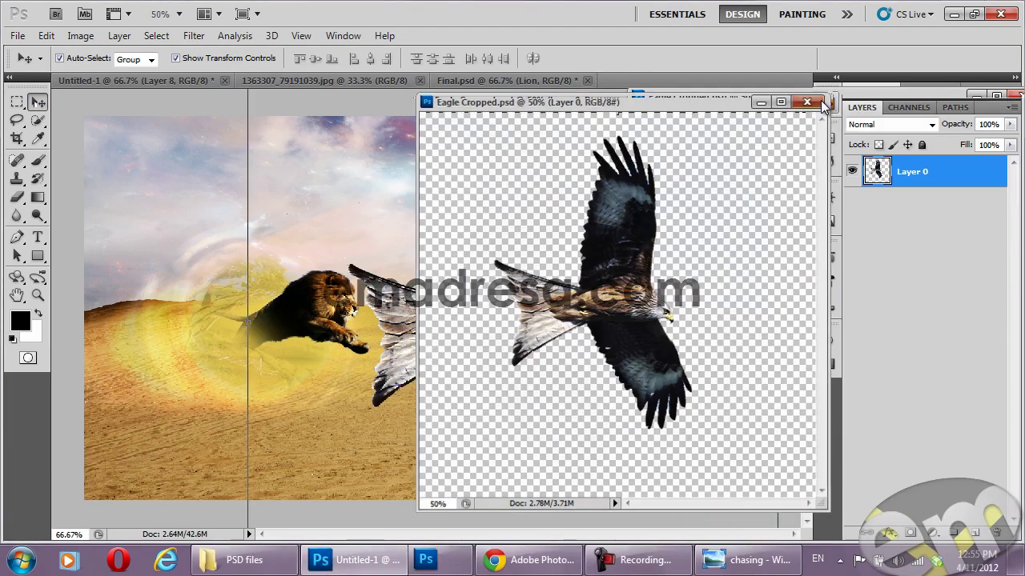
{"action": "left_click", "coordinate": [810, 101]}
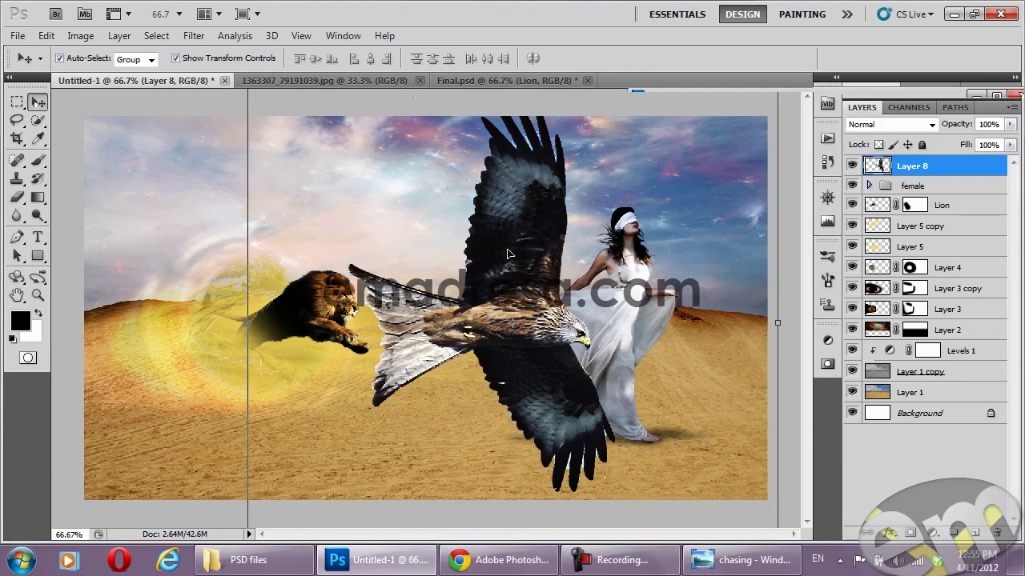
Shrink the eagle, place it in the upper-left sky, and show the reference picture
{"action": "left_click_drag", "start_coordinate": [498, 236], "coordinate": [482, 284]}
{"action": "key", "text": "ctrl+t"}
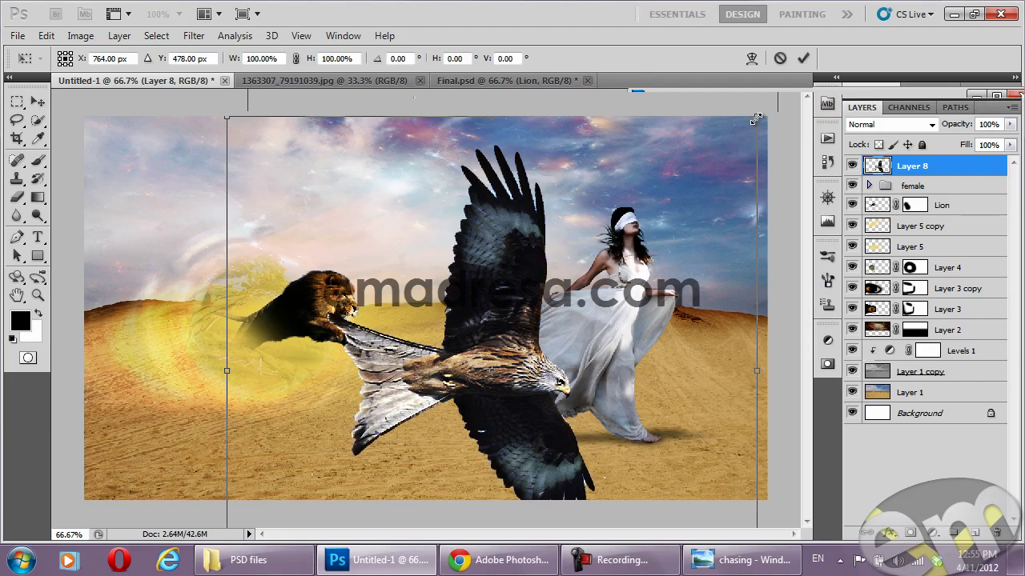
{"action": "left_click_drag", "start_coordinate": [756, 120], "coordinate": [583, 378]}
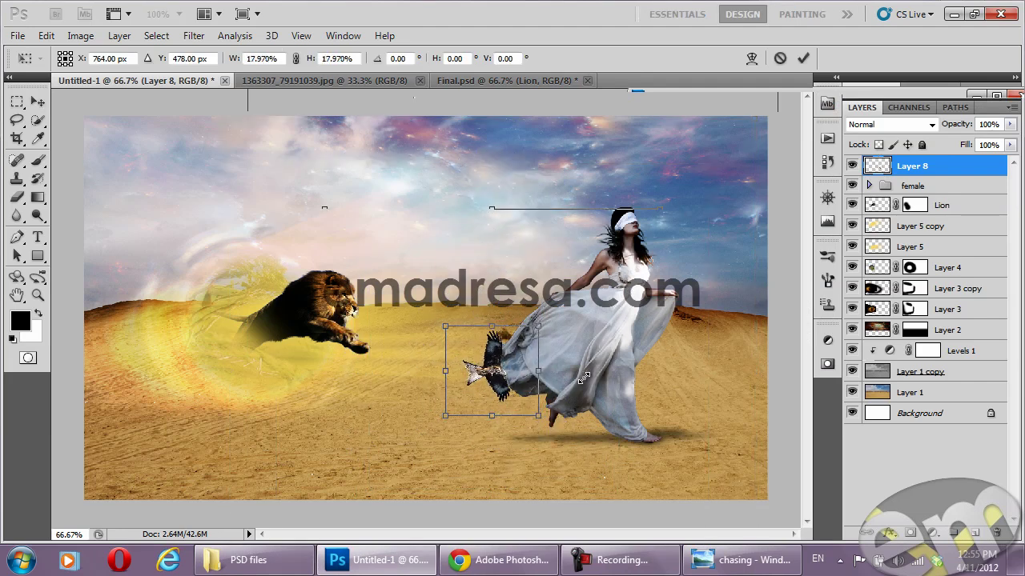
{"action": "key", "text": "Return"}
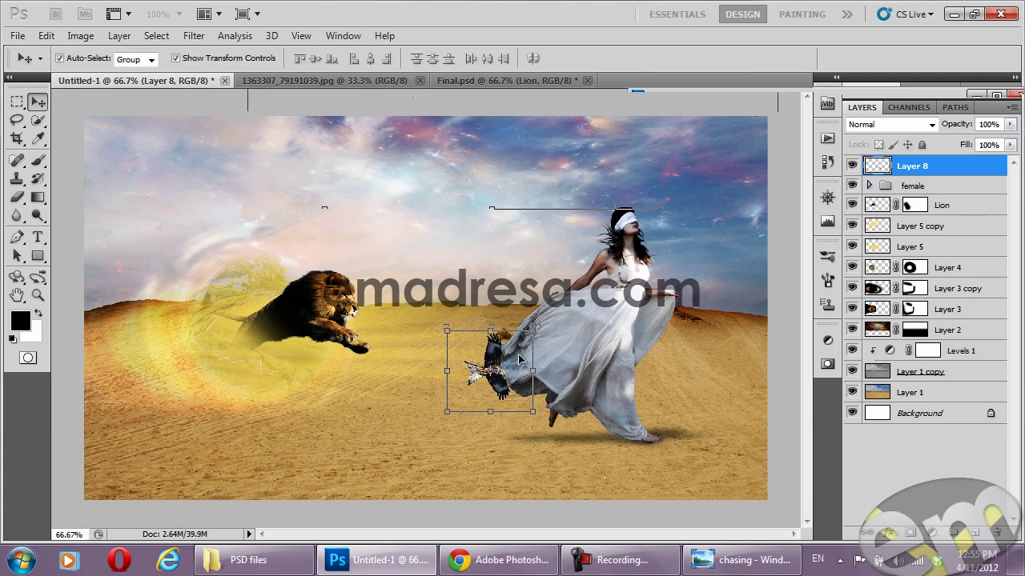
{"action": "left_click_drag", "start_coordinate": [497, 353], "coordinate": [193, 165]}
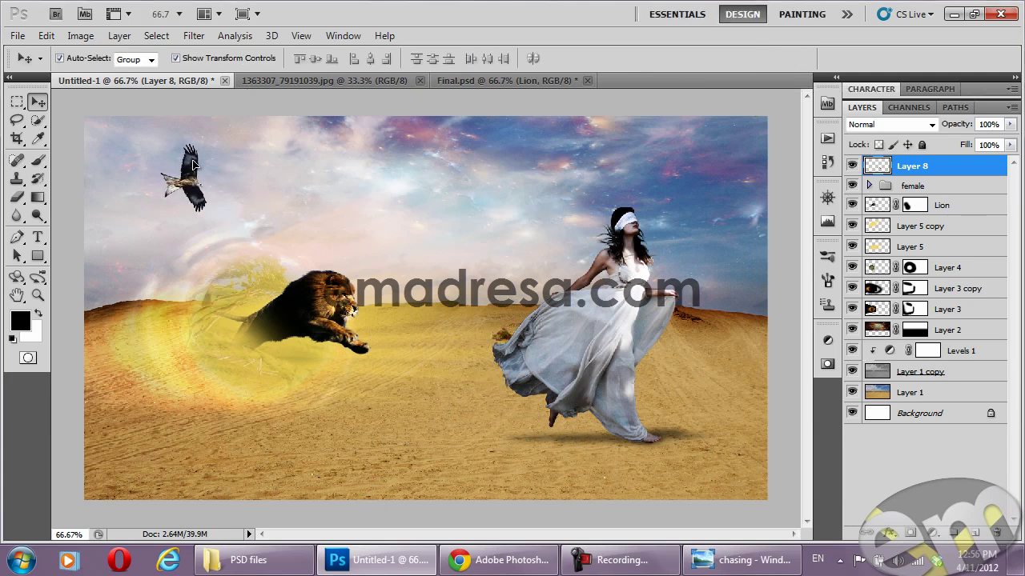
{"action": "left_click_drag", "start_coordinate": [230, 143], "coordinate": [221, 152]}
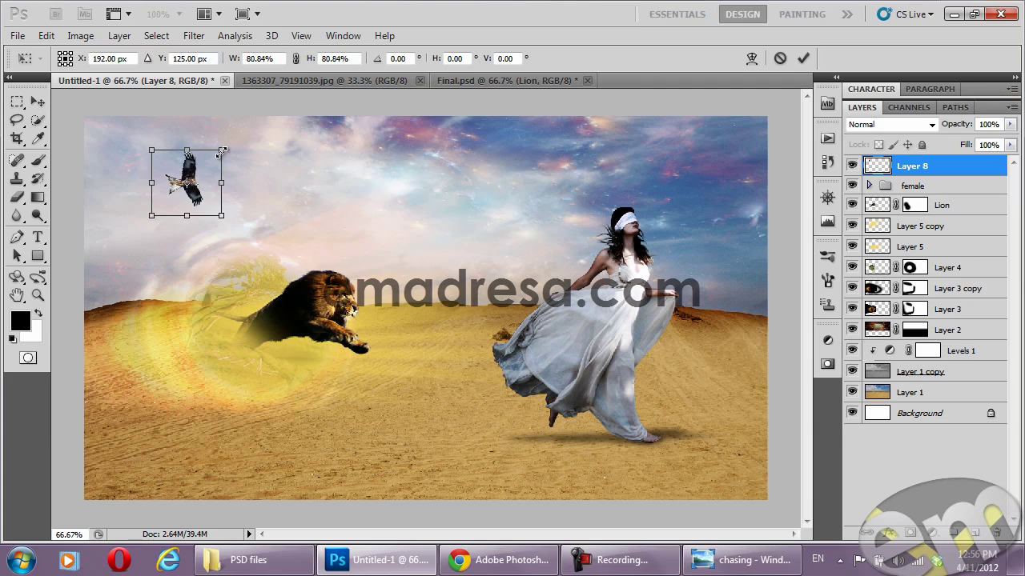
{"action": "key", "text": "Return"}
{"action": "left_click", "coordinate": [729, 560]}
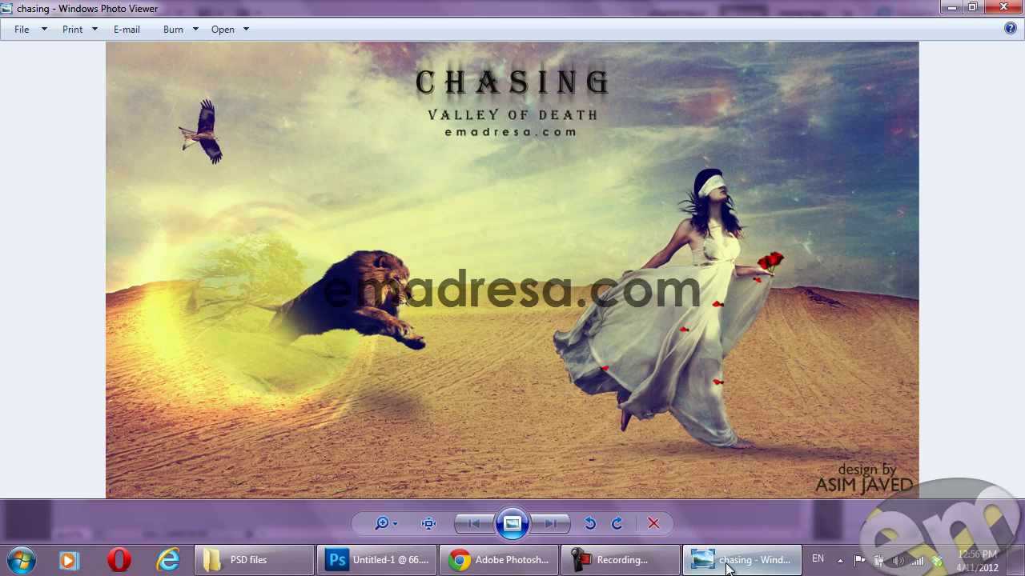
Review the finished 'chasing' reference in Photo Viewer, then switch back to Photoshop
{"action": "left_click", "coordinate": [729, 565]}
{"action": "left_click", "coordinate": [729, 565]}
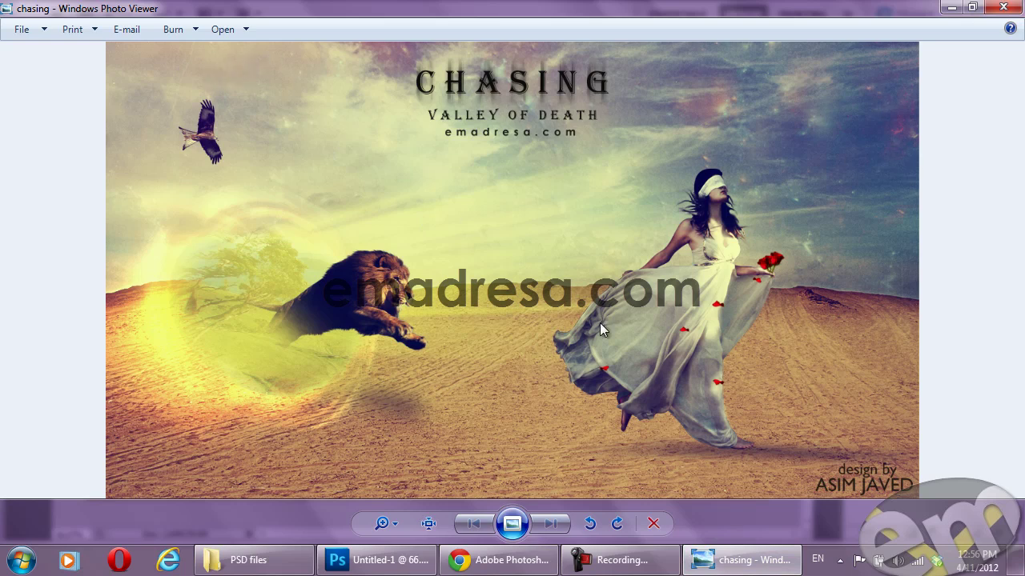
{"action": "left_click", "coordinate": [741, 560]}
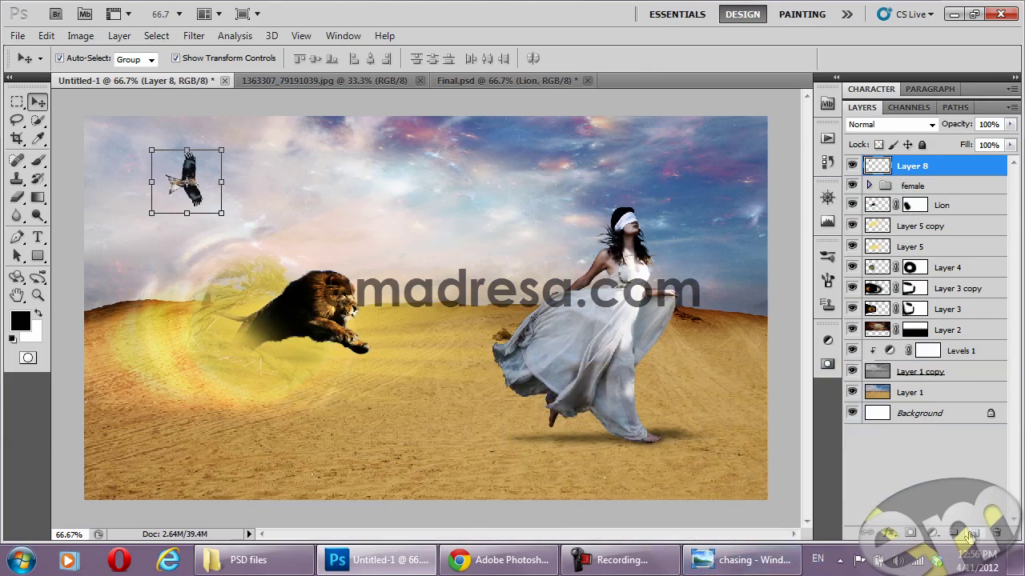
On a new layer, paint bright pink over the top-left sky with a large brush
{"action": "left_click", "coordinate": [971, 535]}
{"action": "left_click", "coordinate": [528, 142]}
{"action": "left_click", "coordinate": [479, 134]}
{"action": "left_click", "coordinate": [630, 126]}
{"action": "key", "text": "v"}
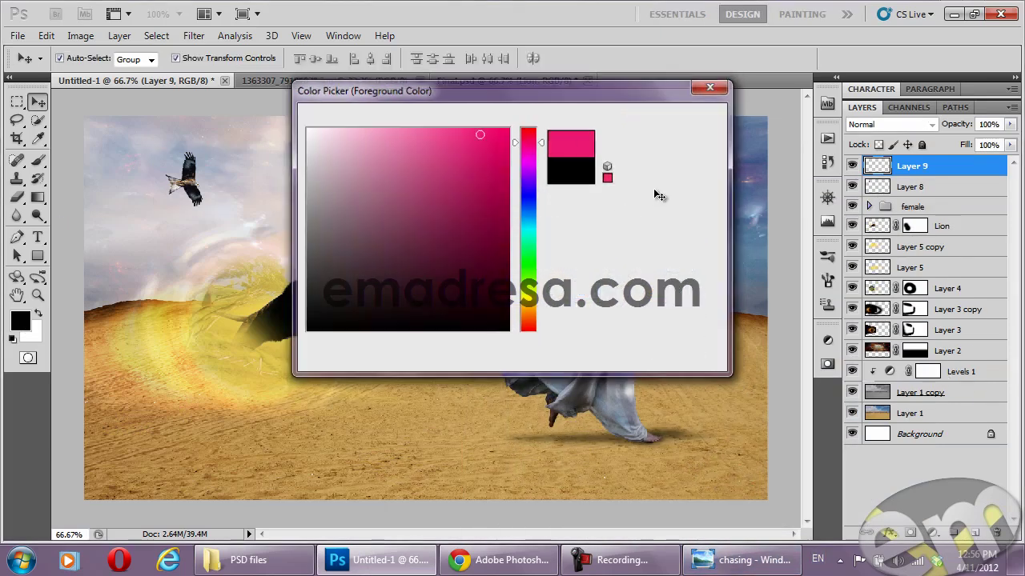
{"action": "left_click", "coordinate": [37, 161]}
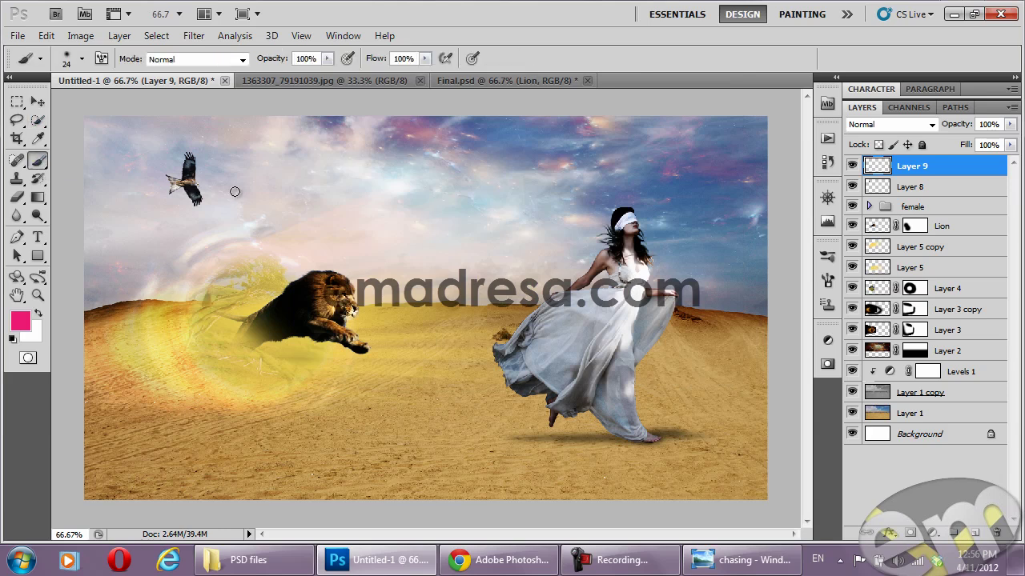
{"action": "right_click", "coordinate": [233, 192]}
{"action": "left_click_drag", "start_coordinate": [344, 230], "coordinate": [366, 232]}
{"action": "left_click", "coordinate": [165, 105]}
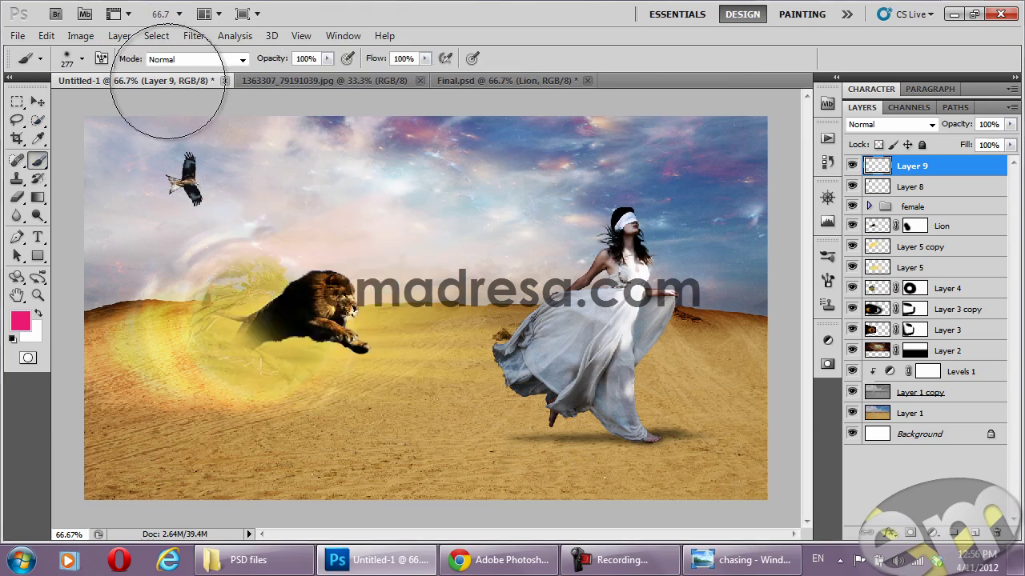
{"action": "left_click_drag", "start_coordinate": [136, 120], "coordinate": [268, 88]}
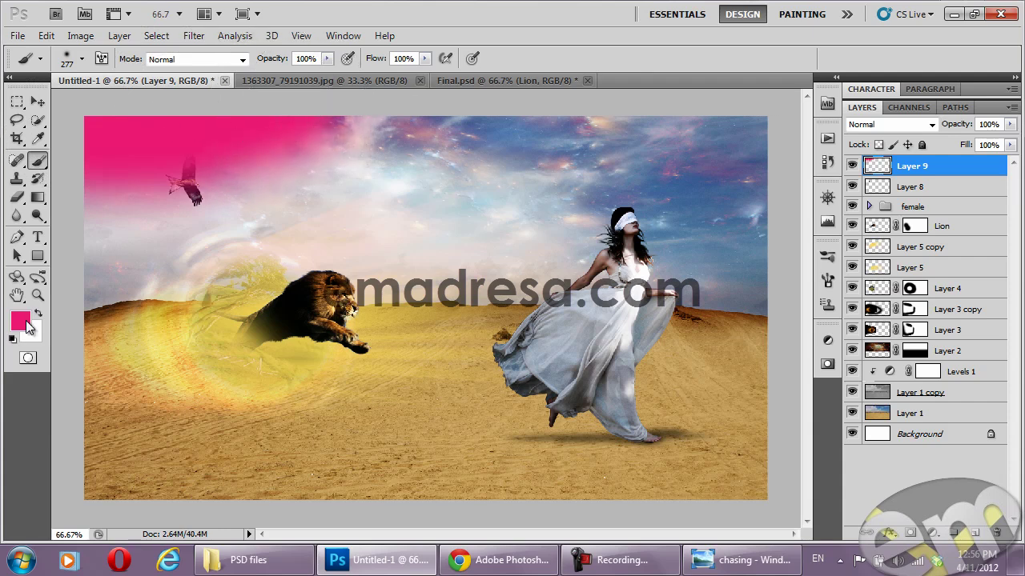
Paint bright blue into the top-right sky on the same layer
{"action": "left_click", "coordinate": [20, 321]}
{"action": "left_click", "coordinate": [528, 214]}
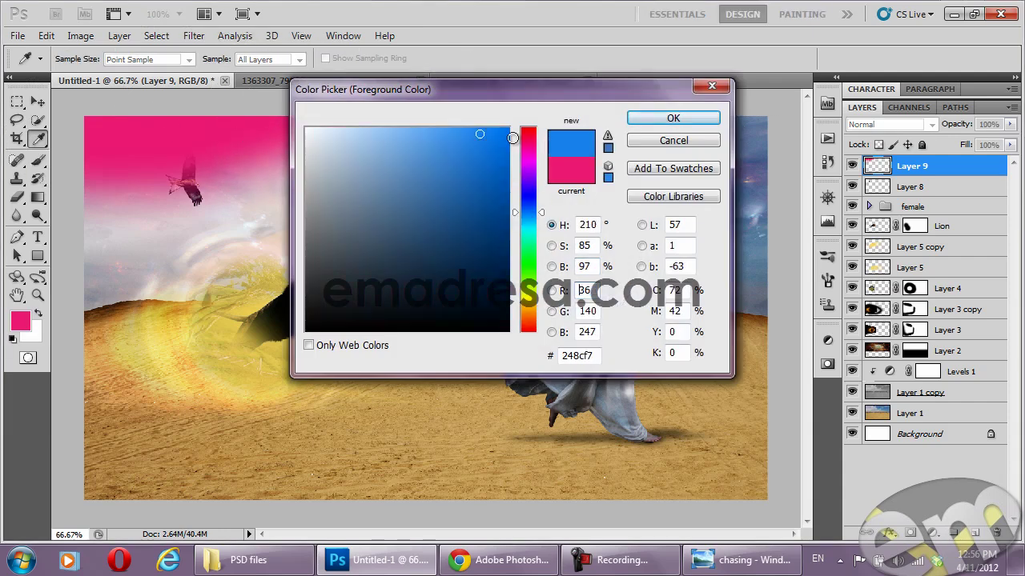
{"action": "left_click", "coordinate": [674, 118]}
{"action": "left_click_drag", "start_coordinate": [789, 64], "coordinate": [777, 128]}
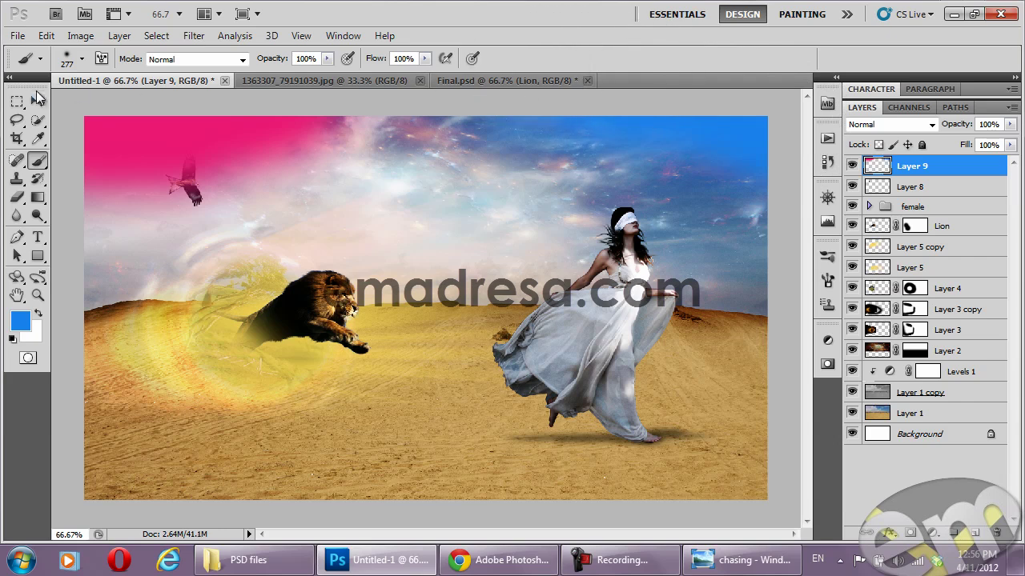
Set the pink-and-blue paint layer to Color Dodge at 27% opacity
{"action": "left_click", "coordinate": [37, 102]}
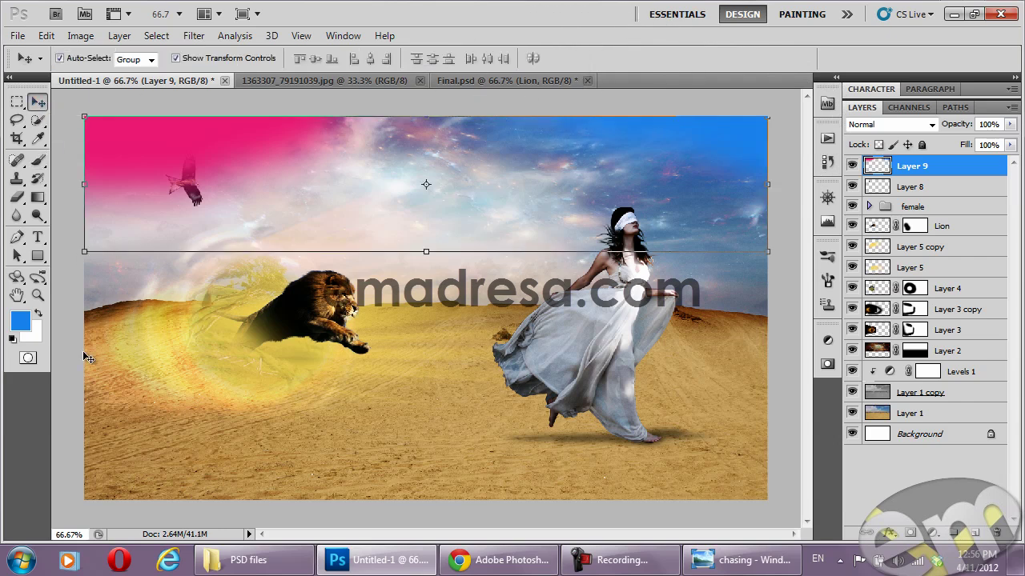
{"action": "left_click", "coordinate": [945, 126]}
{"action": "left_click", "coordinate": [919, 166]}
{"action": "left_click", "coordinate": [893, 128]}
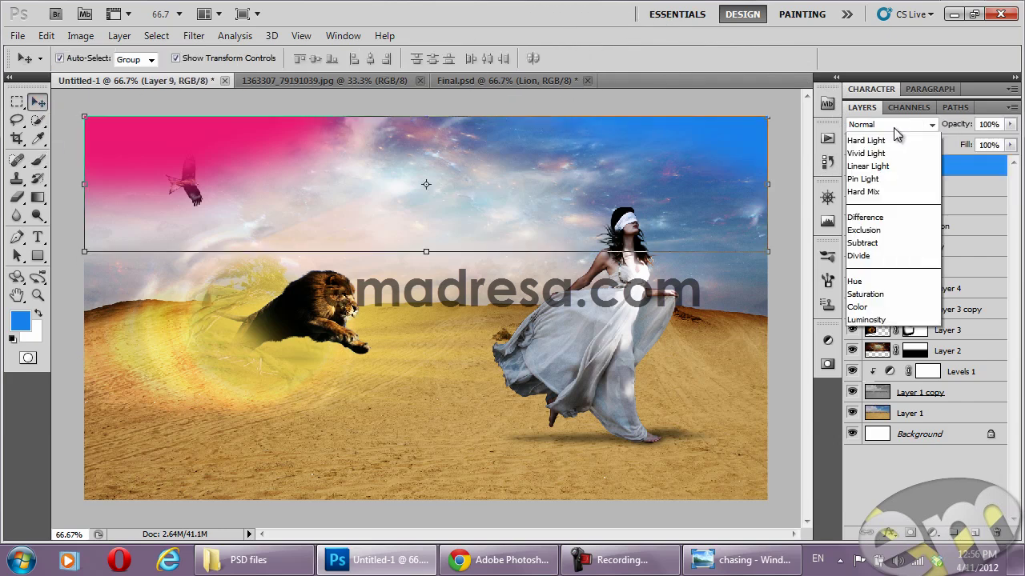
{"action": "left_click", "coordinate": [907, 286]}
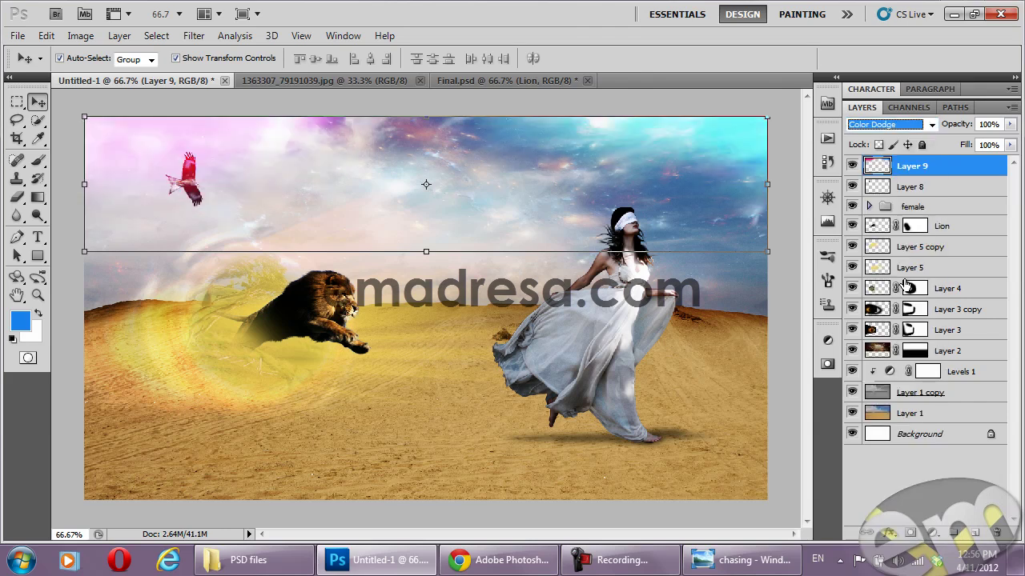
{"action": "left_click_drag", "start_coordinate": [960, 128], "coordinate": [903, 128]}
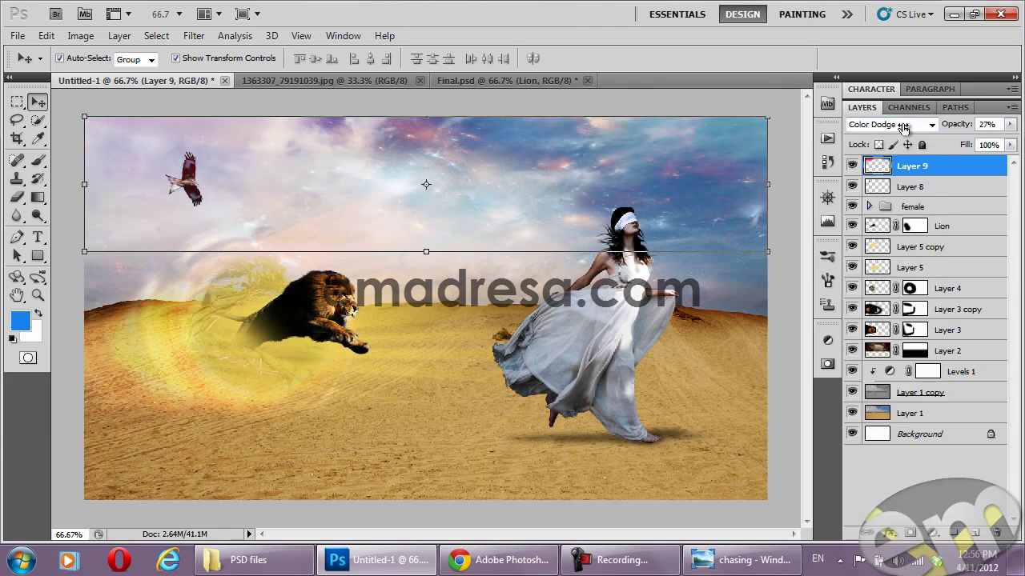
{"action": "left_click", "coordinate": [792, 326]}
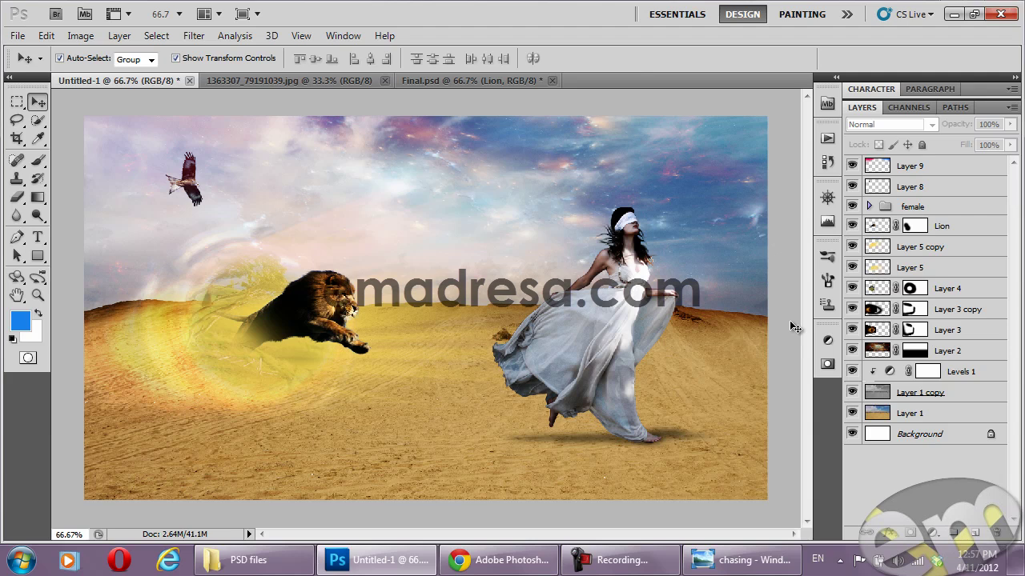
Open rose 2.psd from the PSD folder and float it beside the composition
{"action": "left_click", "coordinate": [296, 561]}
{"action": "left_click", "coordinate": [496, 216]}
{"action": "double_click", "coordinate": [540, 148]}
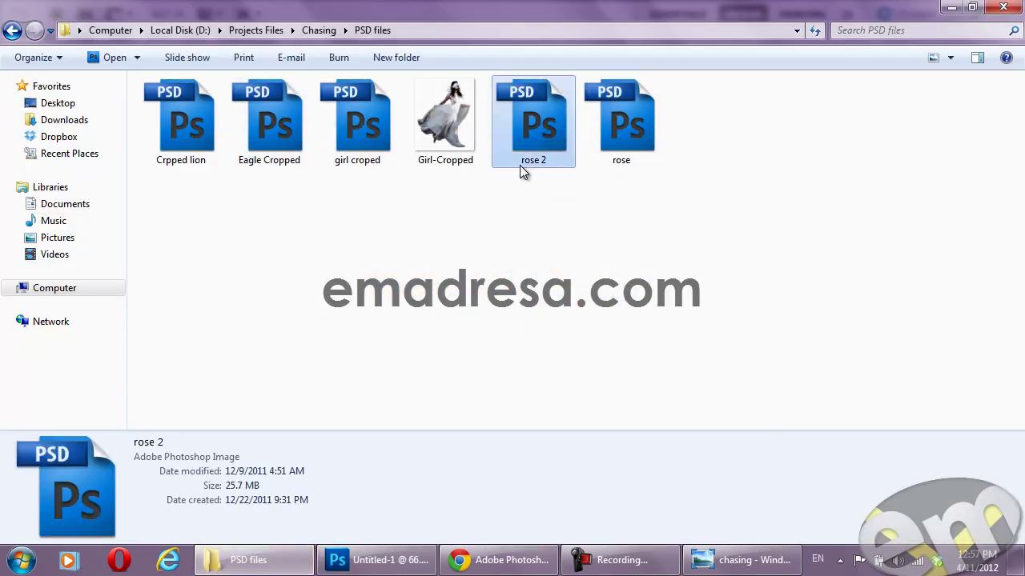
{"action": "left_click_drag", "start_coordinate": [696, 158], "coordinate": [693, 156]}
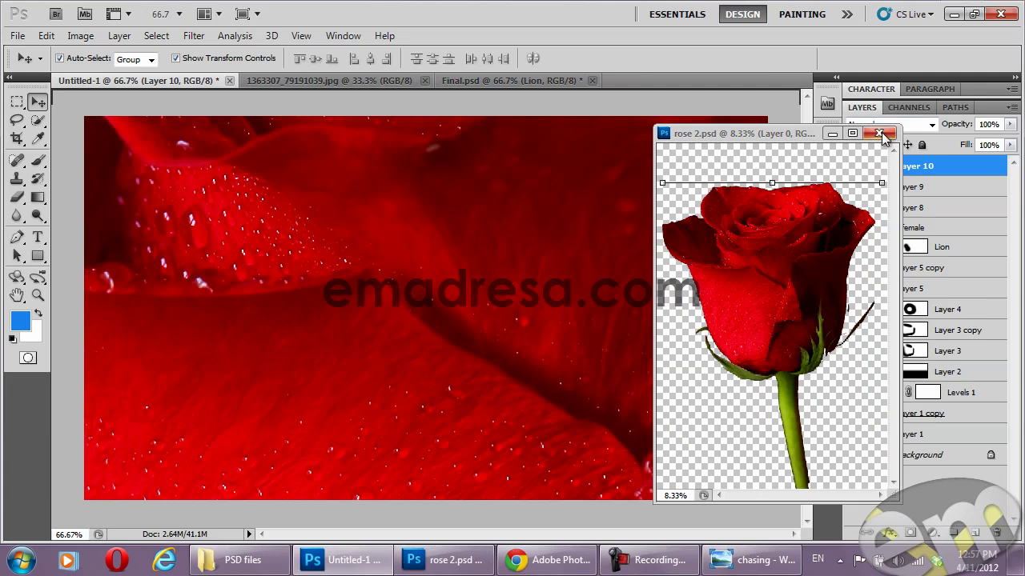
Scale the rose on Layer 10 down to about 12% and place it in the woman's raised hand
{"action": "left_click", "coordinate": [881, 133]}
{"action": "mouse_move", "coordinate": [590, 193]}
{"action": "left_mouse_down"}
{"action": "mouse_move", "coordinate": [583, 230]}
{"action": "mouse_move", "coordinate": [334, 328]}
{"action": "mouse_move", "coordinate": [467, 408]}
{"action": "mouse_move", "coordinate": [744, 195]}
{"action": "left_mouse_up"}
{"action": "key", "text": "ctrl+t"}
{"action": "mouse_move", "coordinate": [720, 127]}
{"action": "left_mouse_down"}
{"action": "mouse_move", "coordinate": [559, 261]}
{"action": "mouse_move", "coordinate": [536, 298]}
{"action": "left_mouse_up"}
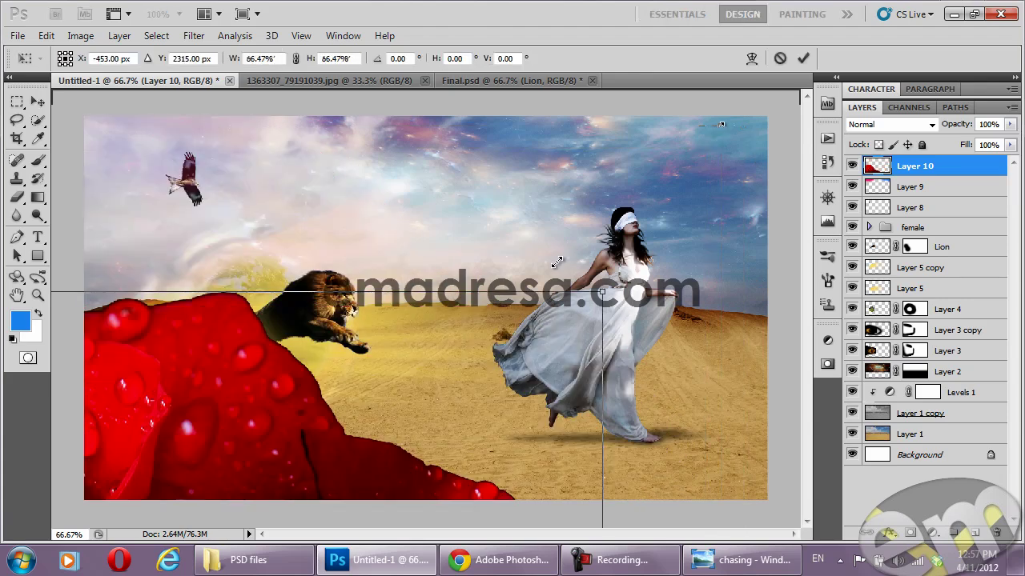
{"action": "mouse_move", "coordinate": [529, 361]}
{"action": "left_mouse_down"}
{"action": "mouse_move", "coordinate": [674, 189]}
{"action": "mouse_move", "coordinate": [470, 212]}
{"action": "mouse_move", "coordinate": [723, 174]}
{"action": "mouse_move", "coordinate": [436, 414]}
{"action": "mouse_move", "coordinate": [744, 115]}
{"action": "left_mouse_up"}
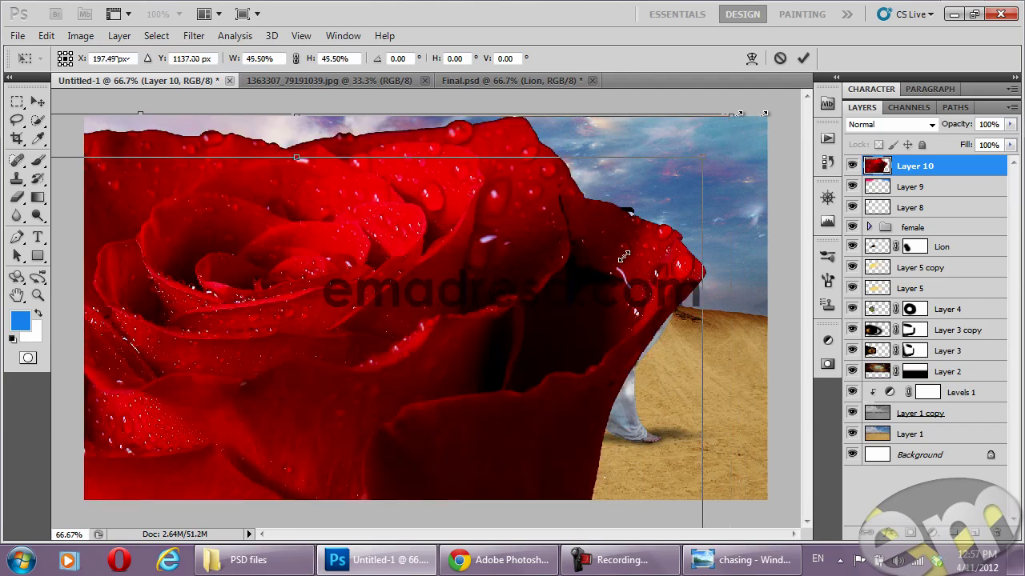
{"action": "left_click_drag", "start_coordinate": [737, 113], "coordinate": [546, 338]}
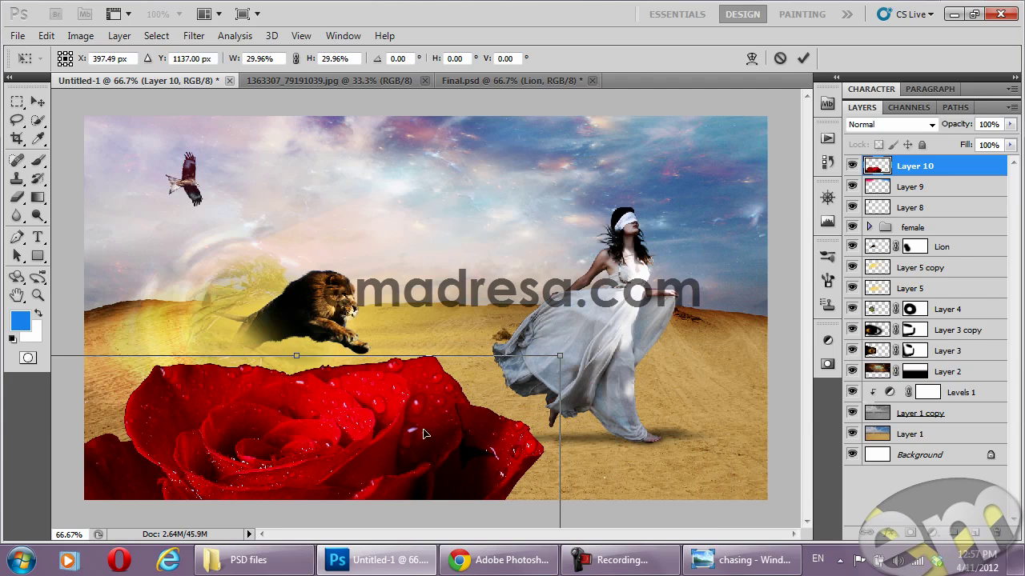
{"action": "left_click_drag", "start_coordinate": [424, 433], "coordinate": [582, 223]}
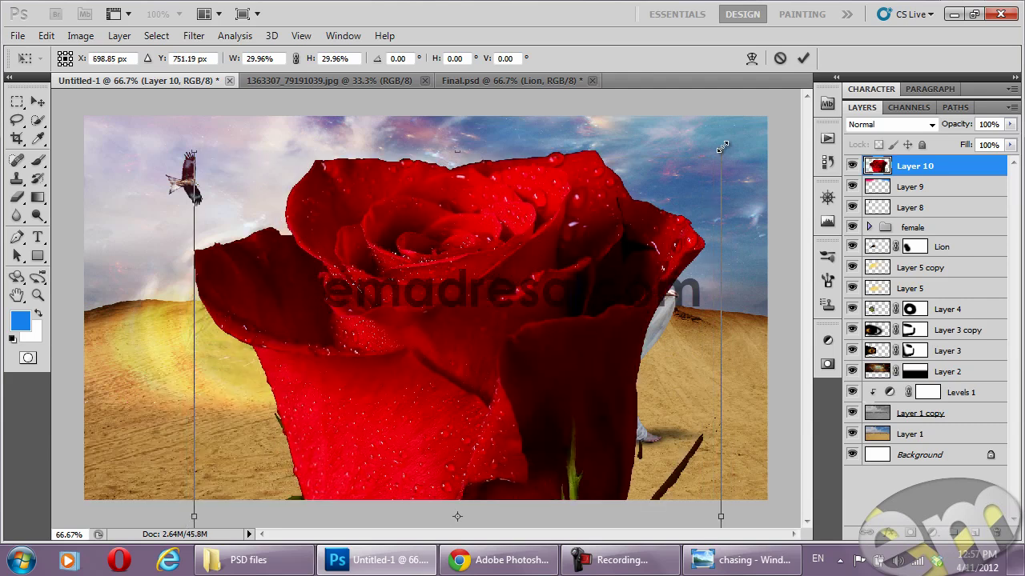
{"action": "left_click_drag", "start_coordinate": [722, 146], "coordinate": [575, 370]}
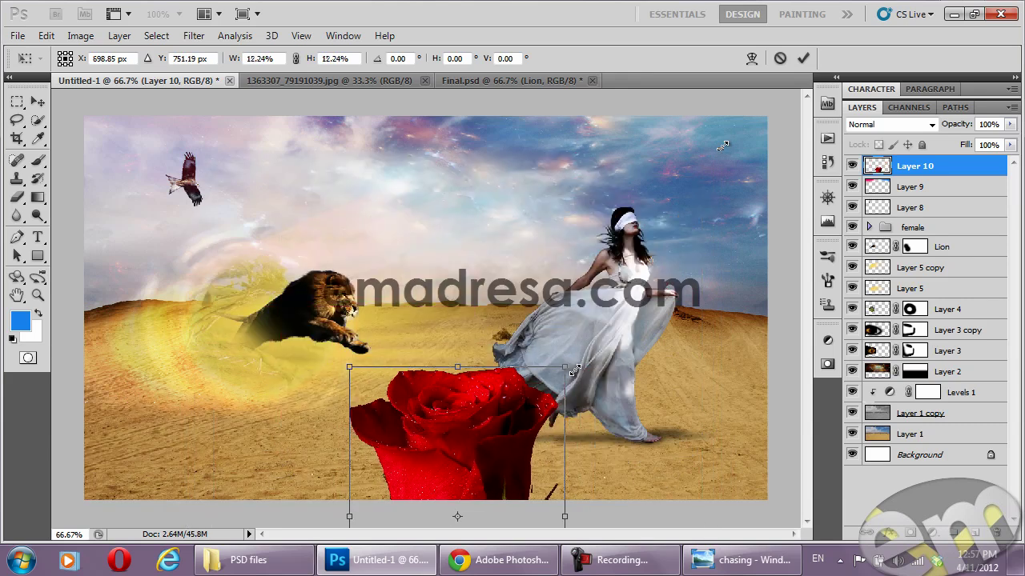
{"action": "mouse_move", "coordinate": [554, 410]}
{"action": "left_mouse_down"}
{"action": "mouse_move", "coordinate": [668, 207]}
{"action": "mouse_move", "coordinate": [593, 282]}
{"action": "left_mouse_up"}
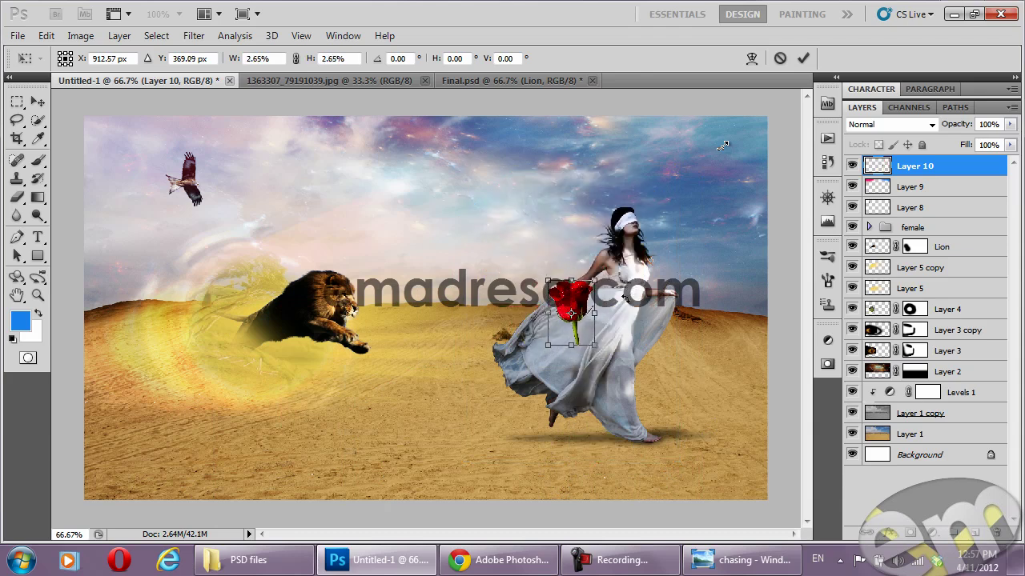
{"action": "key", "text": "Return"}
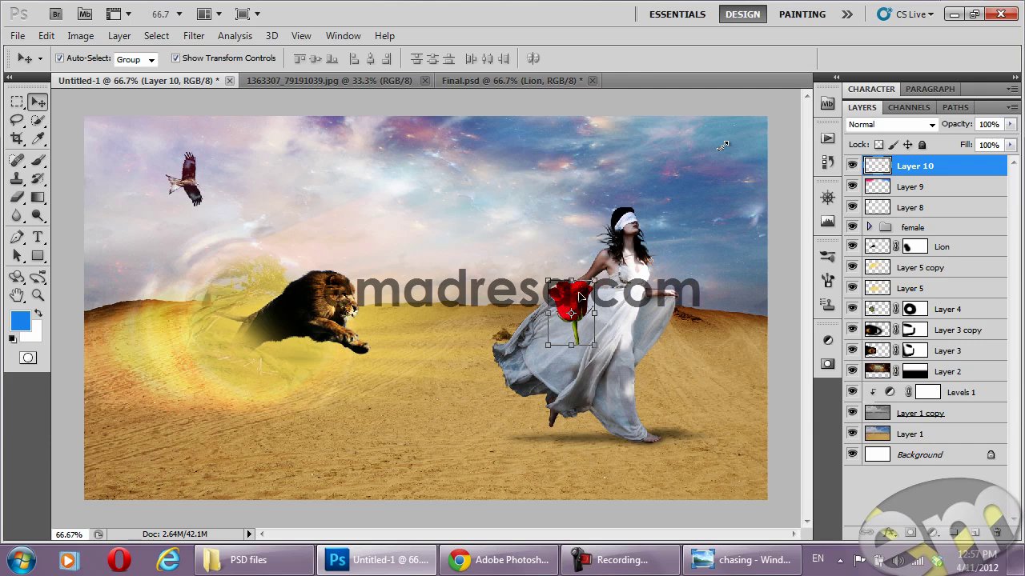
{"action": "left_click_drag", "start_coordinate": [580, 298], "coordinate": [678, 252]}
Zoom in on the woman holding the rose
{"action": "left_click", "coordinate": [37, 296]}
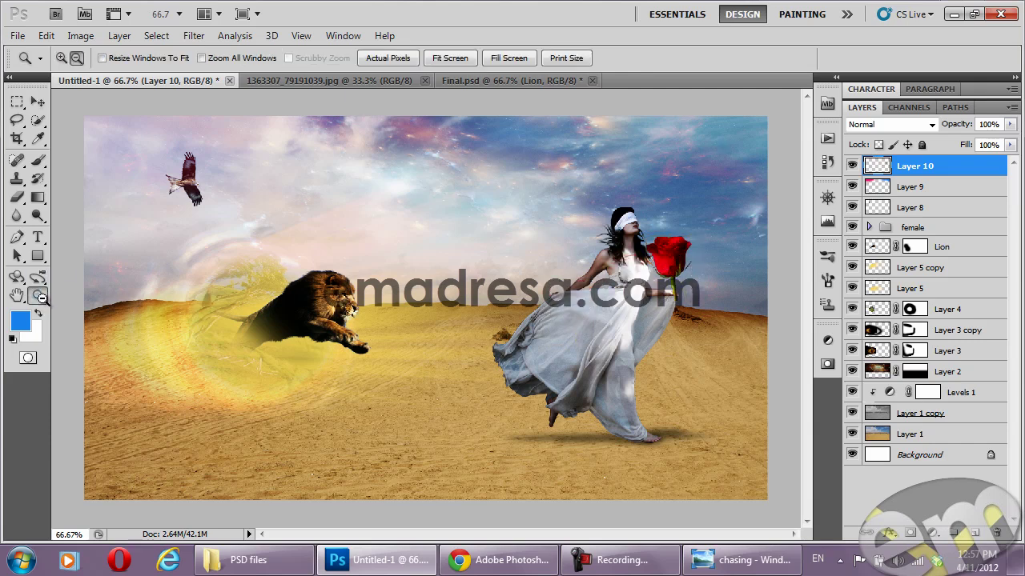
{"action": "left_click", "coordinate": [389, 58]}
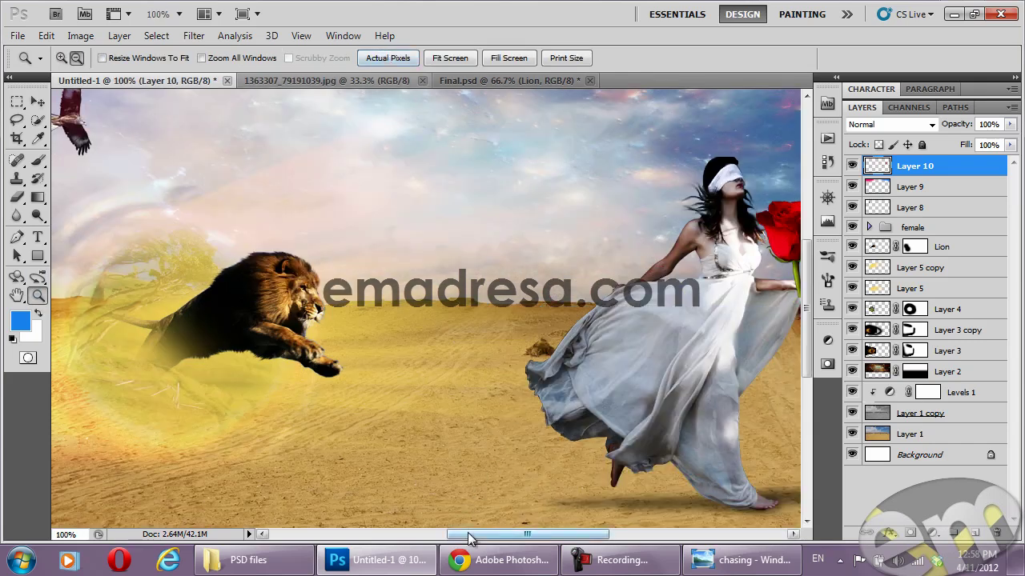
{"action": "left_click_drag", "start_coordinate": [470, 538], "coordinate": [525, 538]}
{"action": "scroll", "coordinate": [536, 359], "scroll_direction": "up", "scroll_amount": 3}
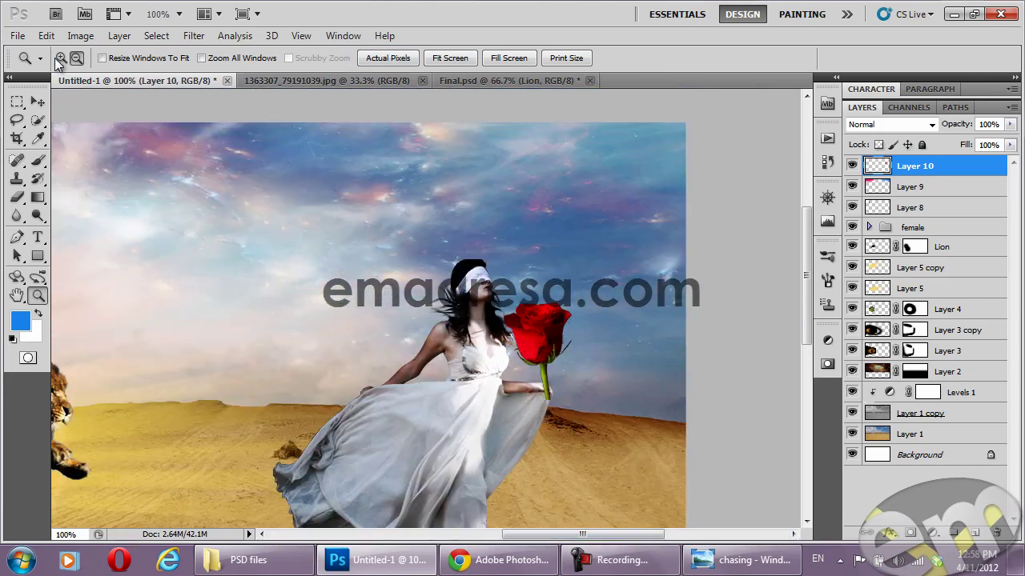
{"action": "left_click_drag", "start_coordinate": [475, 292], "coordinate": [609, 444]}
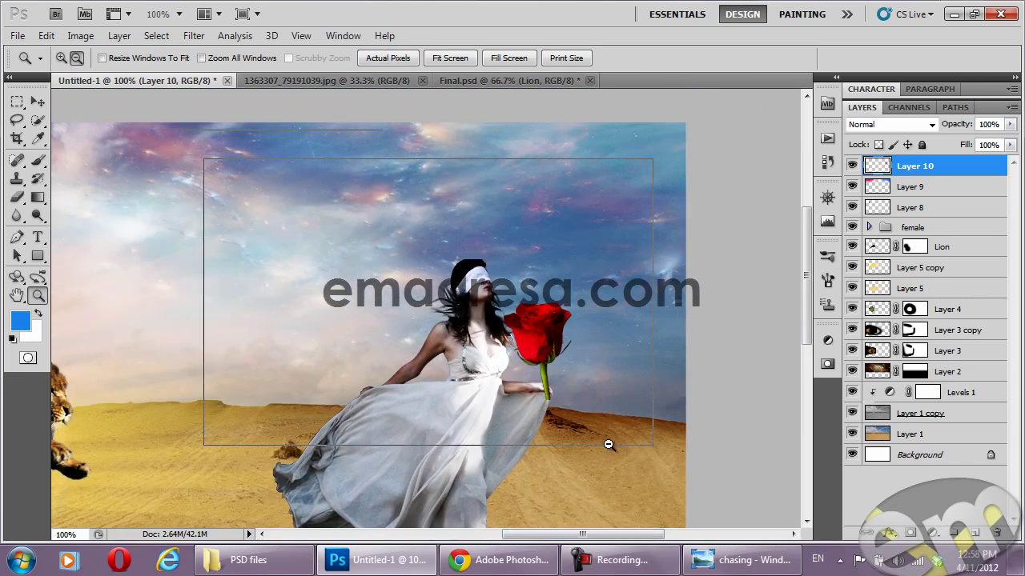
{"action": "left_click", "coordinate": [62, 58]}
{"action": "left_click_drag", "start_coordinate": [587, 202], "coordinate": [724, 345]}
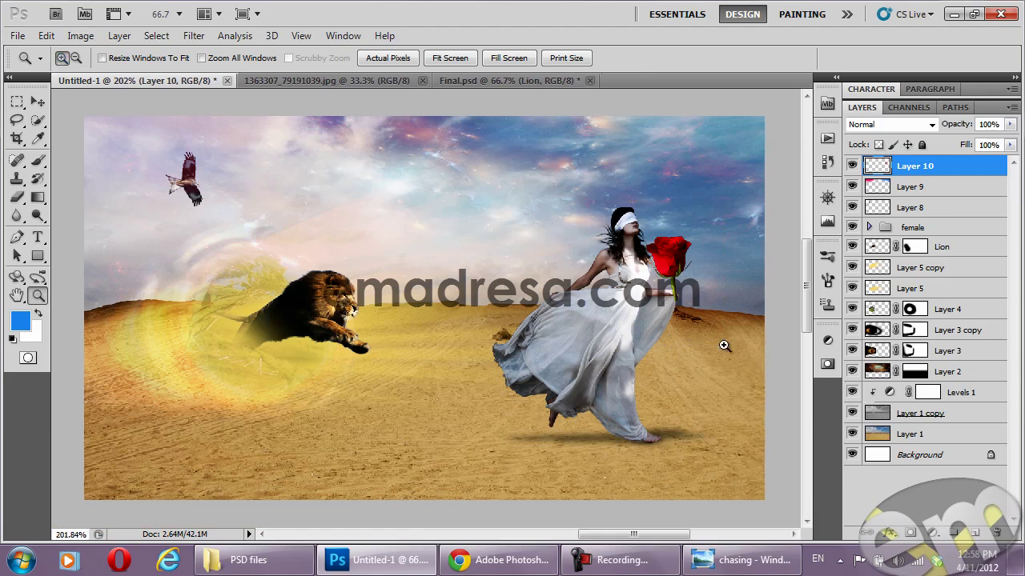
Duplicate the rose, hide the original Layer 10, and shrink the copy to about a third
{"action": "left_click", "coordinate": [37, 102]}
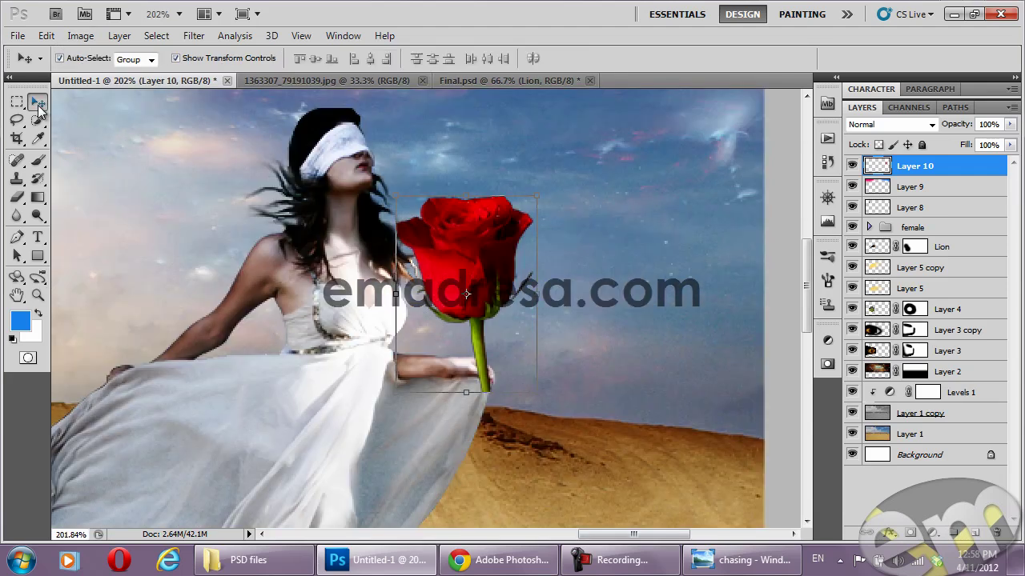
{"action": "left_click_drag", "start_coordinate": [485, 245], "coordinate": [675, 237]}
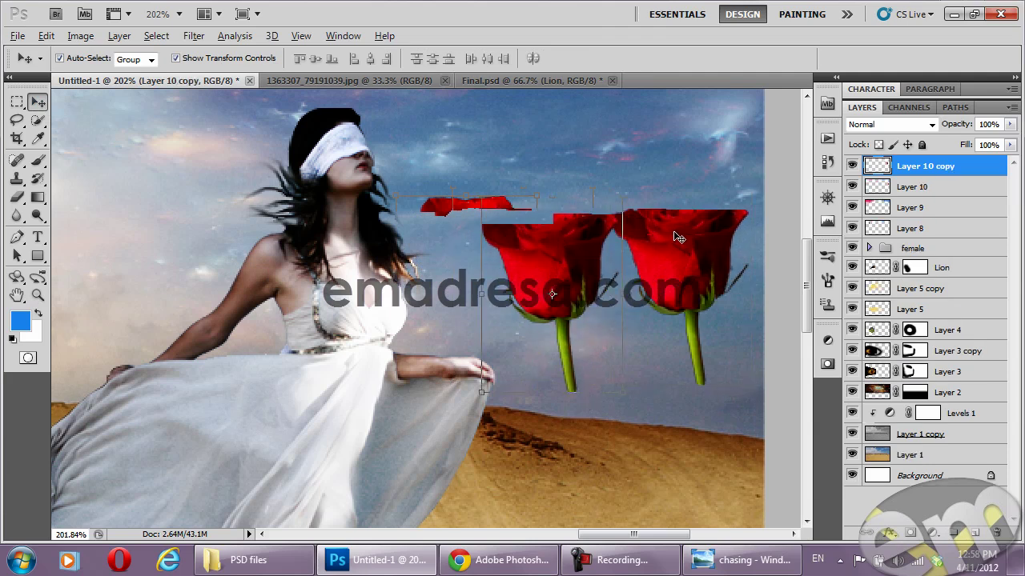
{"action": "left_click", "coordinate": [851, 186]}
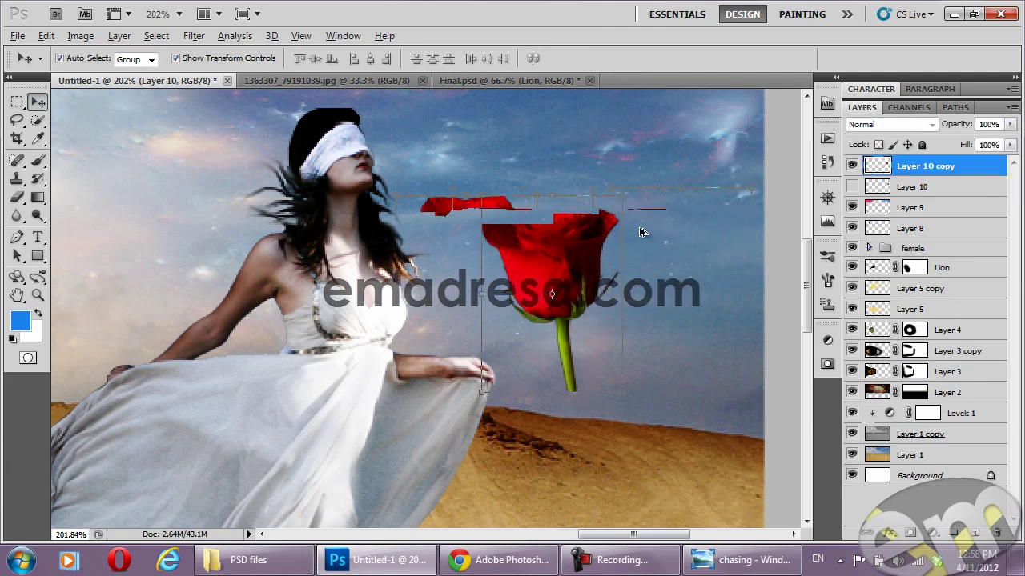
{"action": "key", "text": "ctrl+t"}
{"action": "left_click_drag", "start_coordinate": [626, 198], "coordinate": [579, 268]}
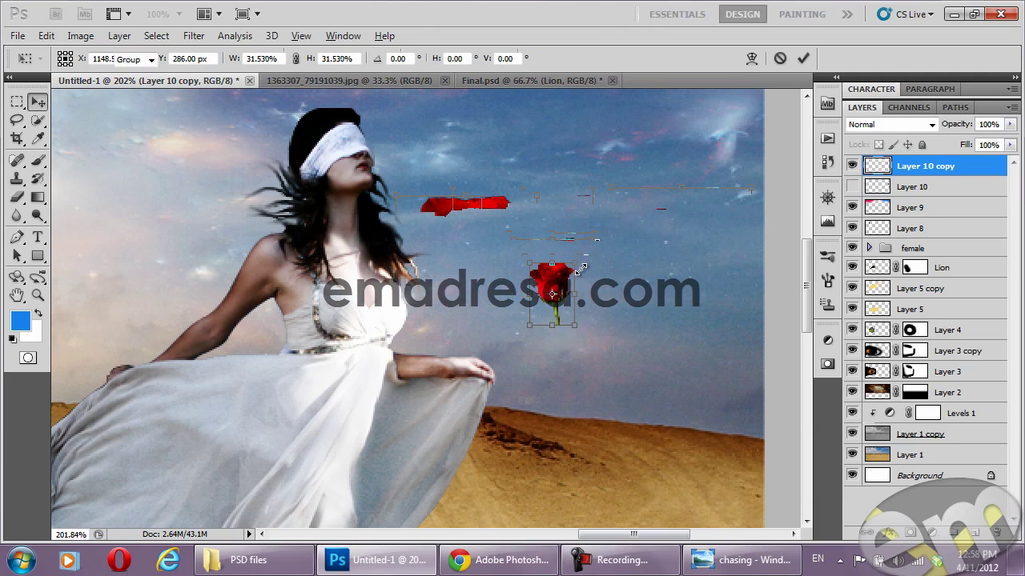
{"action": "key", "text": "Return"}
Add a rotated second rose copy to its right and merge both copies into one layer
{"action": "left_click_drag", "start_coordinate": [563, 278], "coordinate": [632, 270]}
{"action": "key", "text": "ctrl+t"}
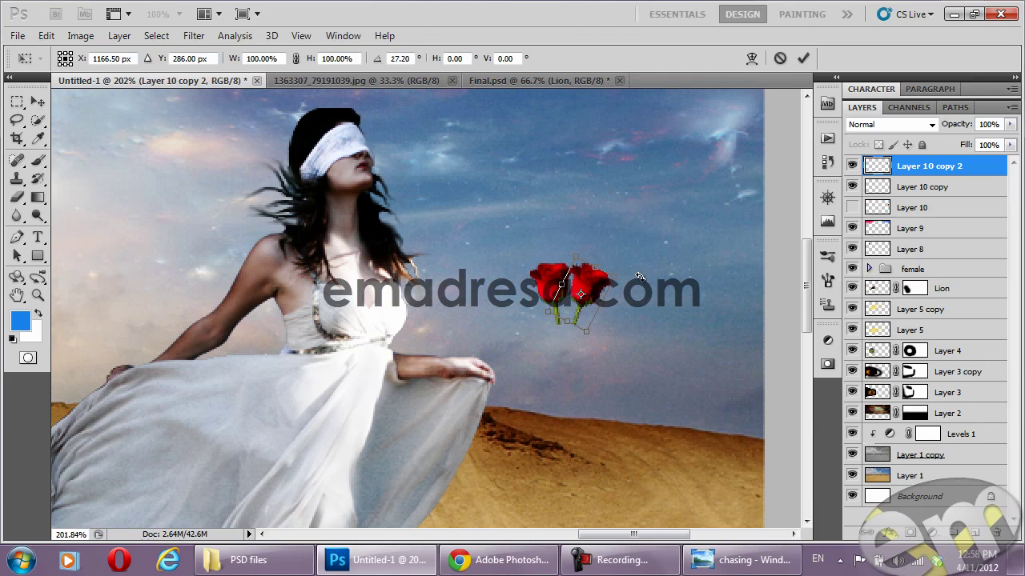
{"action": "key", "text": "Return"}
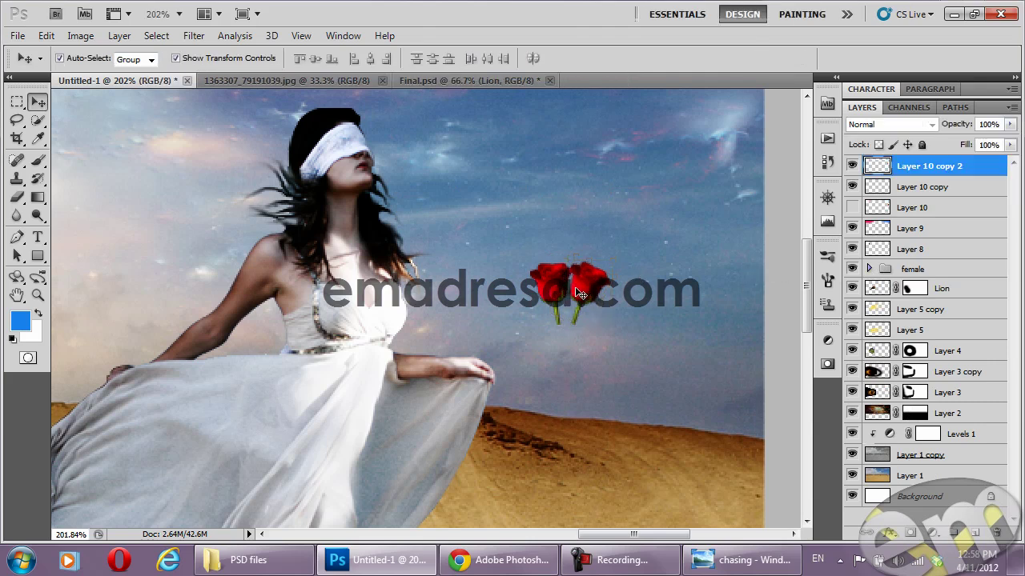
{"action": "key", "text": "ctrl+alt+z"}
{"action": "key", "text": "ctrl+alt+z"}
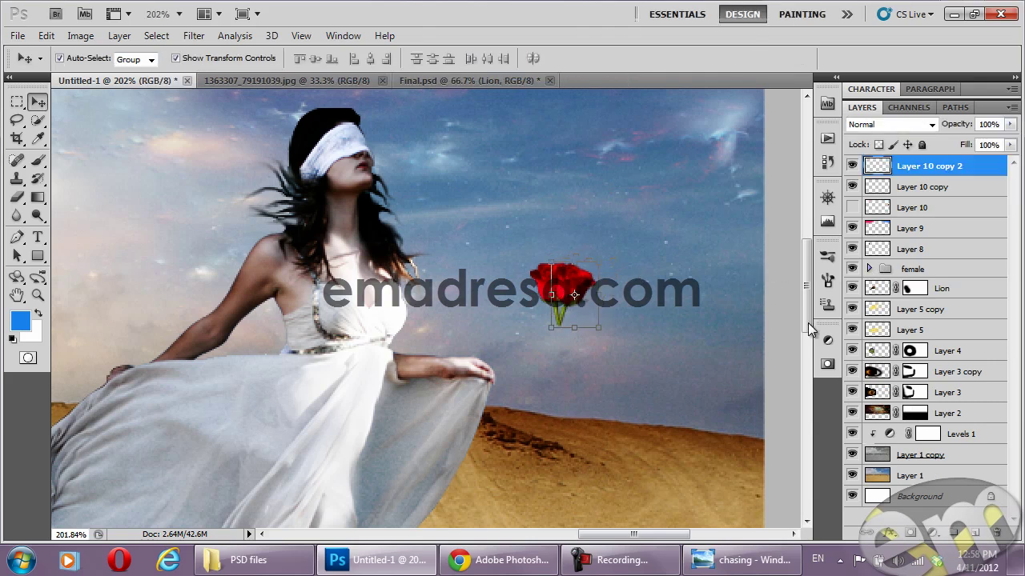
{"action": "left_click", "coordinate": [957, 189], "text": "shift"}
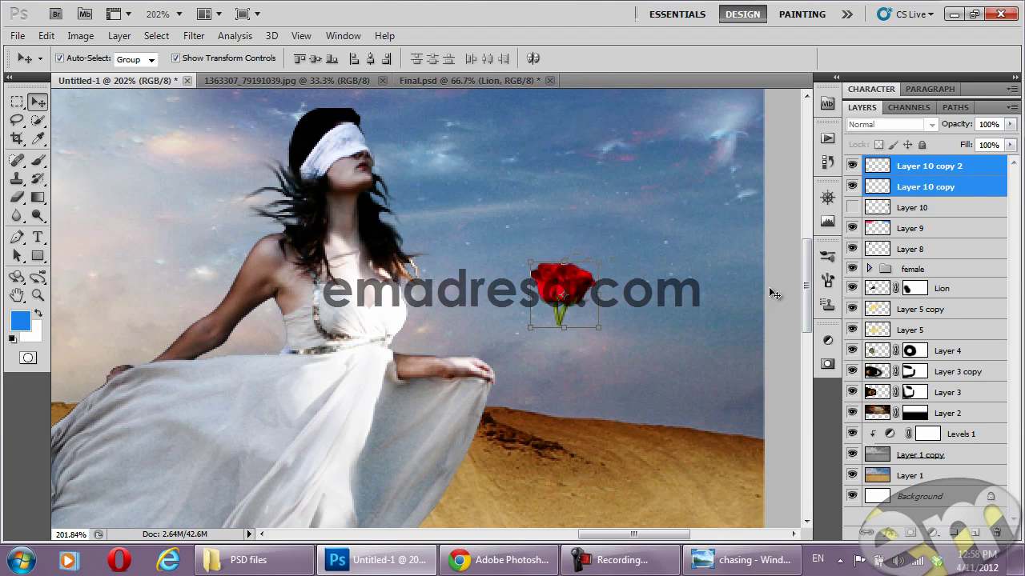
{"action": "key", "text": "ctrl+e"}
Rename the merged bouquet layer to Rose and move the roses into the woman's hand
{"action": "double_click", "coordinate": [949, 167]}
{"action": "type", "text": "Ros"}
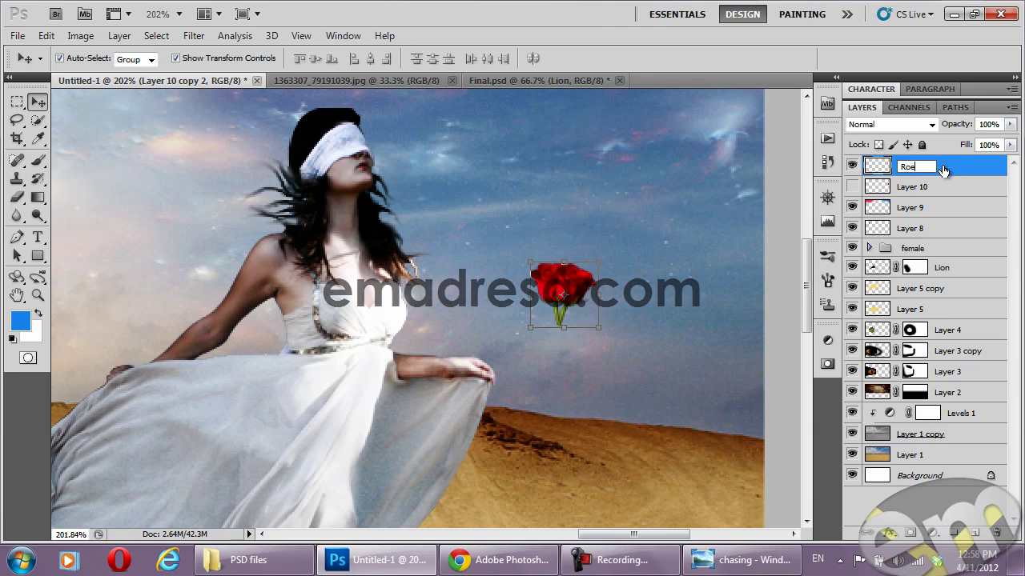
{"action": "type", "text": "e"}
{"action": "key", "text": "Return"}
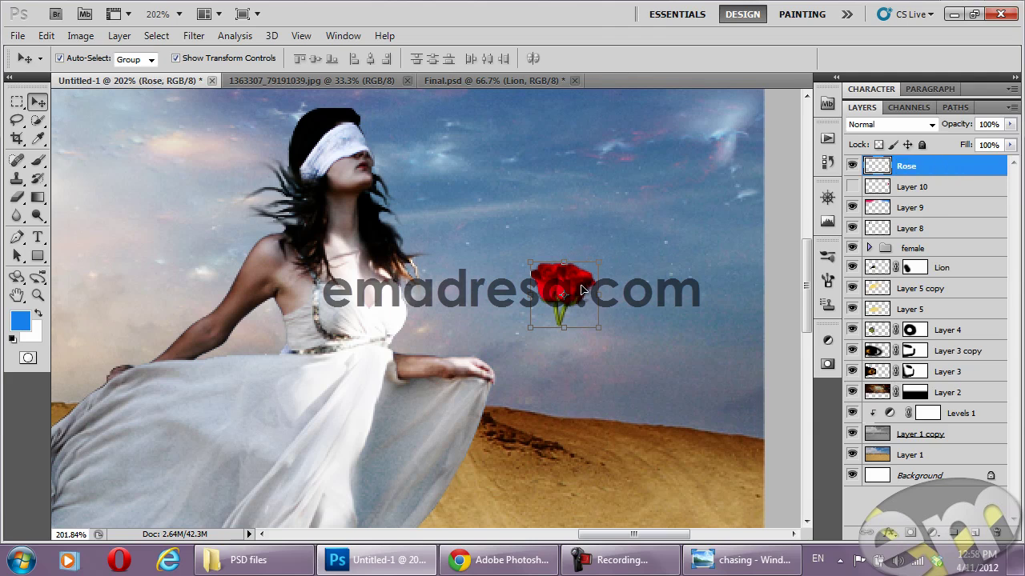
{"action": "left_click_drag", "start_coordinate": [582, 289], "coordinate": [506, 346]}
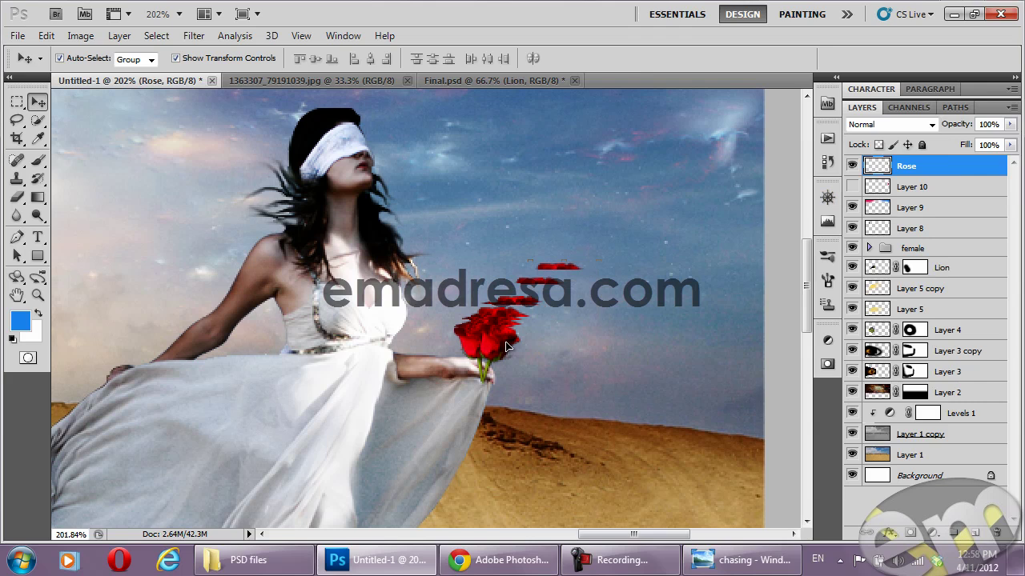
Set the Eraser to a 4 px brush for cleaning up the leftover red streaks
{"action": "left_click", "coordinate": [17, 197]}
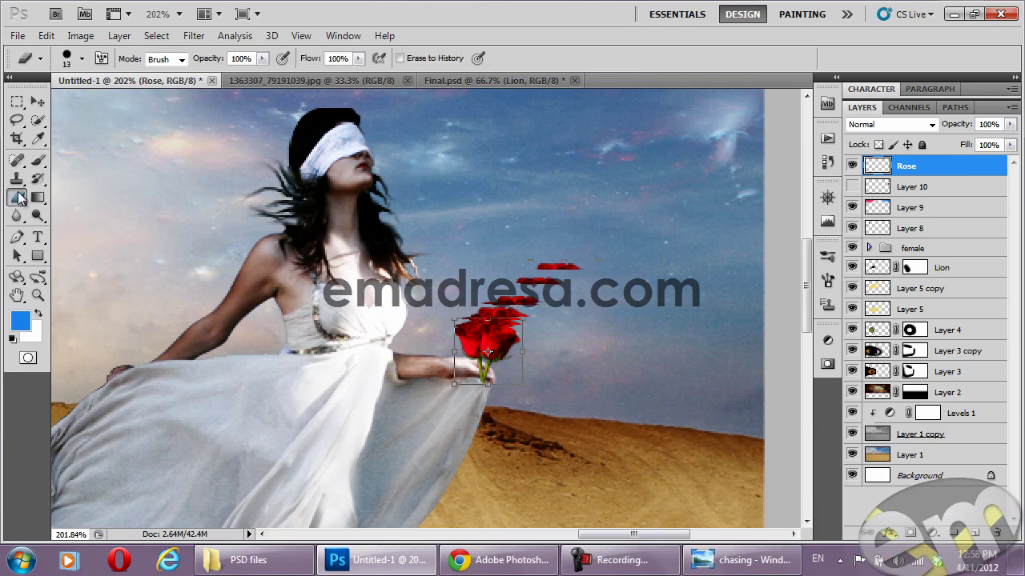
{"action": "right_click", "coordinate": [318, 301]}
{"action": "left_click_drag", "start_coordinate": [333, 328], "coordinate": [326, 327]}
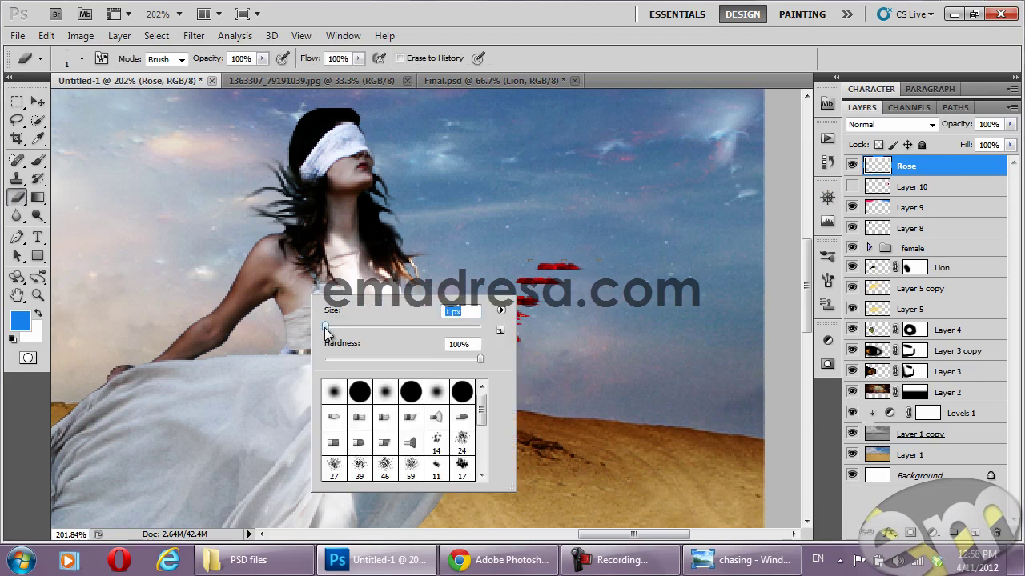
{"action": "left_click", "coordinate": [139, 80]}
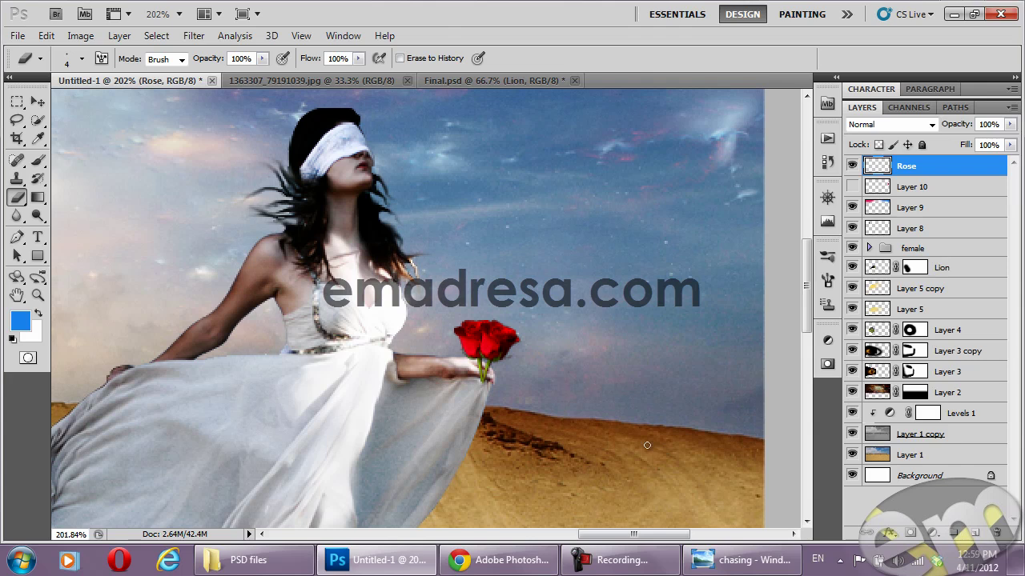
{"action": "left_click", "coordinate": [37, 102]}
Scale the Rose bouquet down slightly, erase its rough edges, and reset colours to black and white
{"action": "left_click_drag", "start_coordinate": [521, 319], "coordinate": [522, 321]}
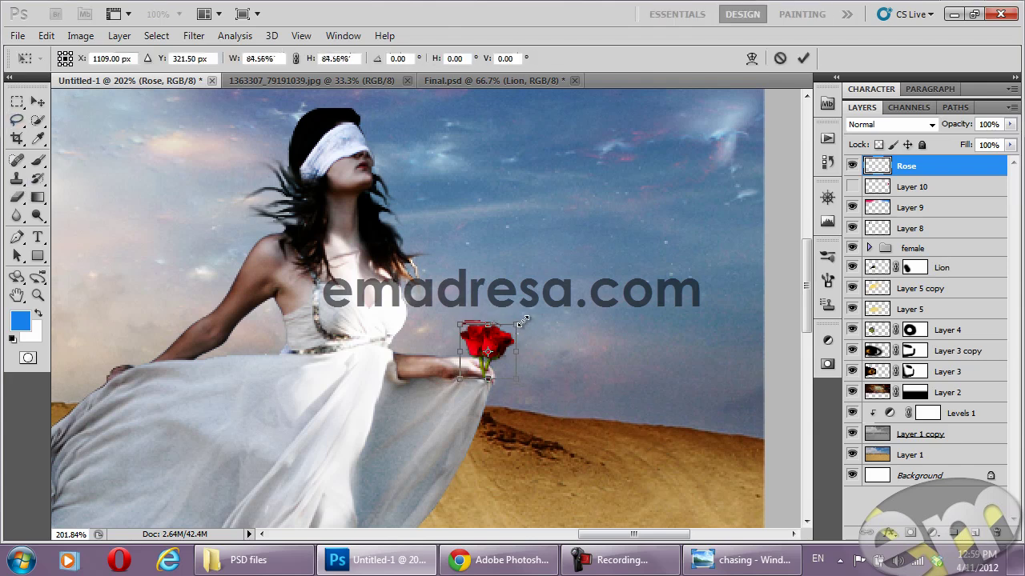
{"action": "key", "text": "Return"}
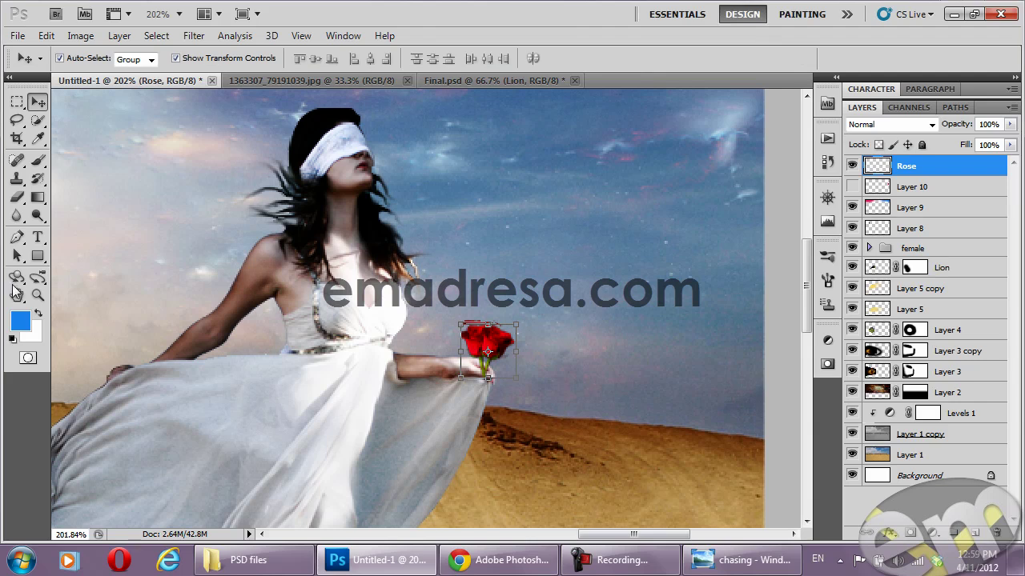
{"action": "left_click", "coordinate": [16, 197]}
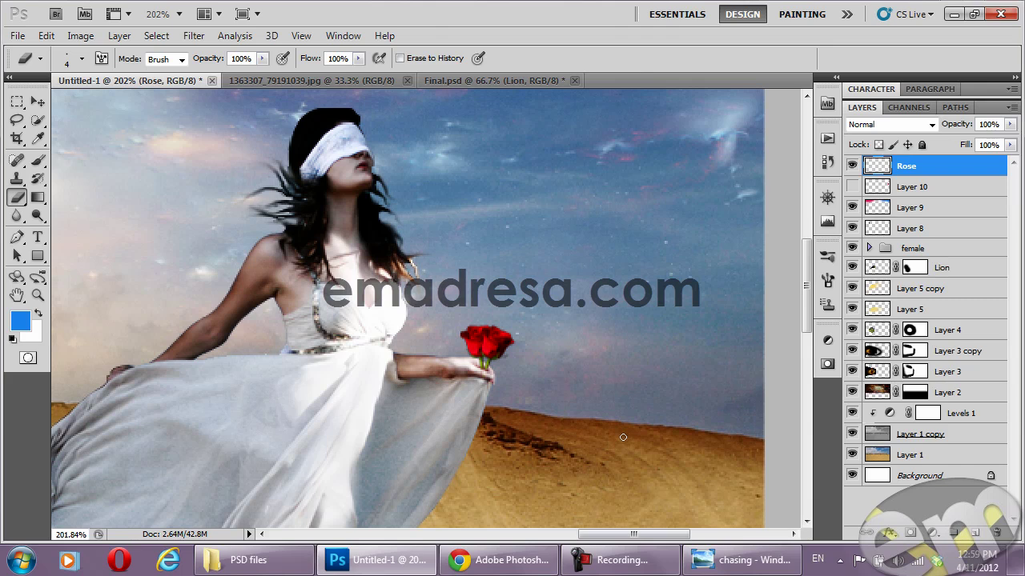
{"action": "key", "text": "d"}
{"action": "left_click", "coordinate": [37, 104]}
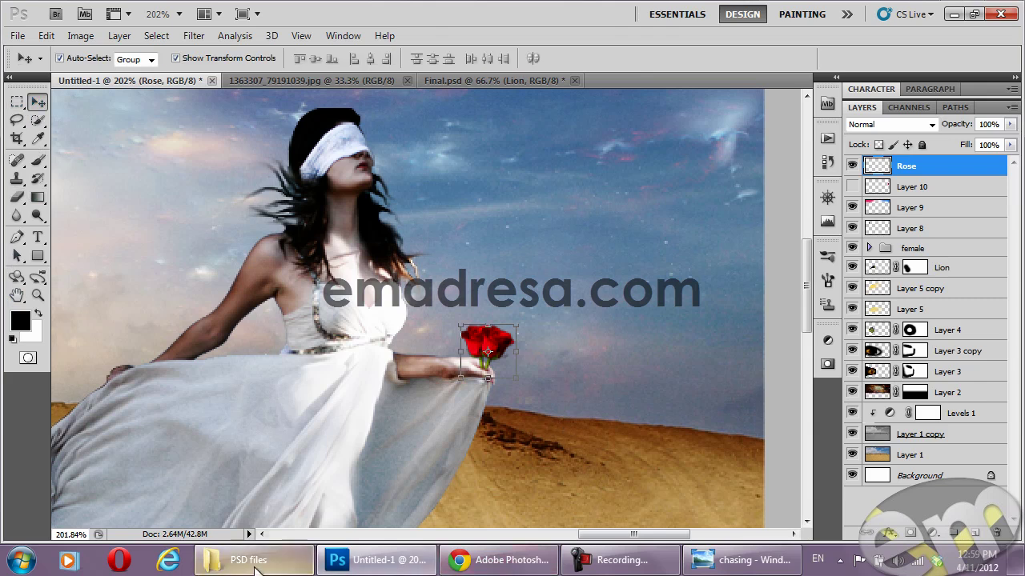
Open rose.psd from the PSD files folder in Photoshop
{"action": "left_click", "coordinate": [248, 560]}
{"action": "left_click", "coordinate": [608, 152]}
{"action": "left_click_drag", "start_coordinate": [625, 143], "coordinate": [608, 80]}
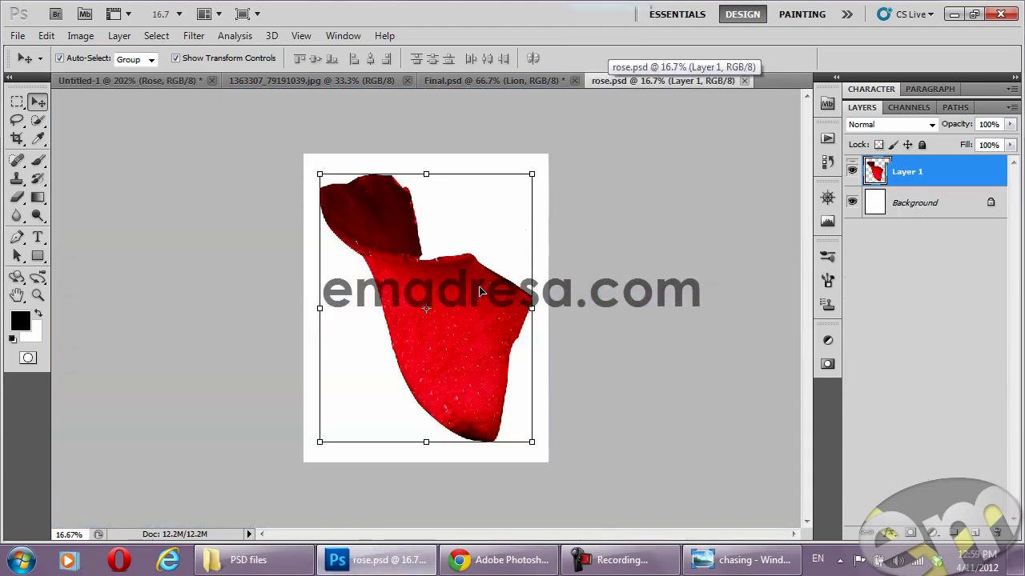
{"action": "left_click", "coordinate": [488, 80]}
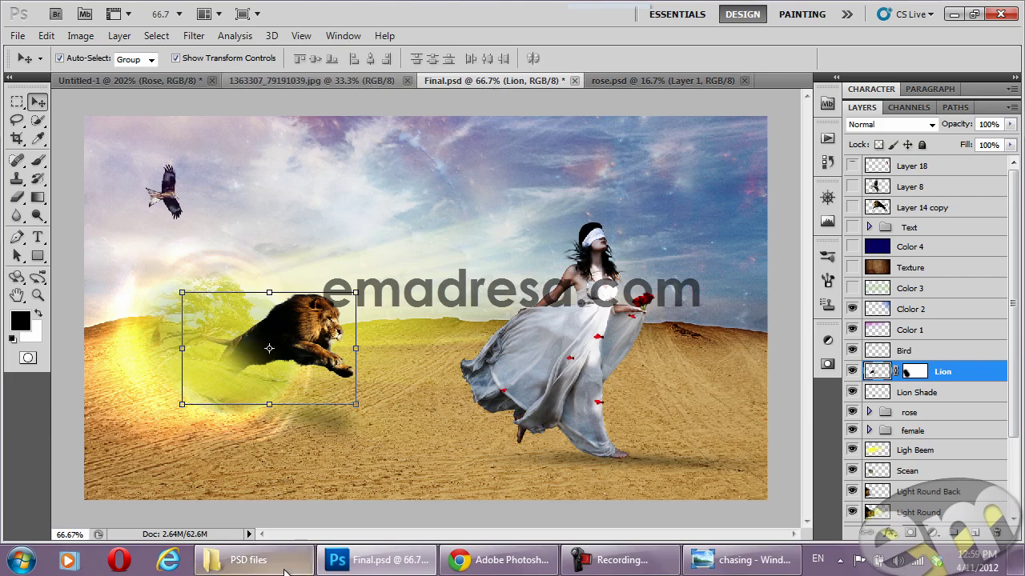
Open rose 2.psd from the PSD files folder, then return to the rose petal document
{"action": "left_click", "coordinate": [248, 559]}
{"action": "mouse_move", "coordinate": [533, 120]}
{"action": "left_mouse_down"}
{"action": "mouse_move", "coordinate": [457, 451]}
{"action": "mouse_move", "coordinate": [793, 69]}
{"action": "left_mouse_up"}
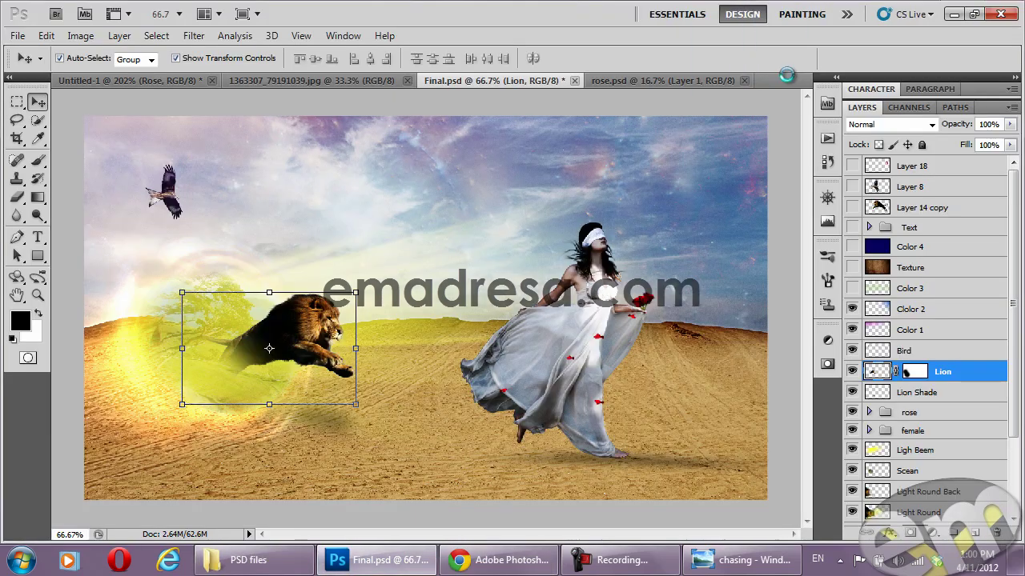
{"action": "left_click_drag", "start_coordinate": [786, 74], "coordinate": [788, 83]}
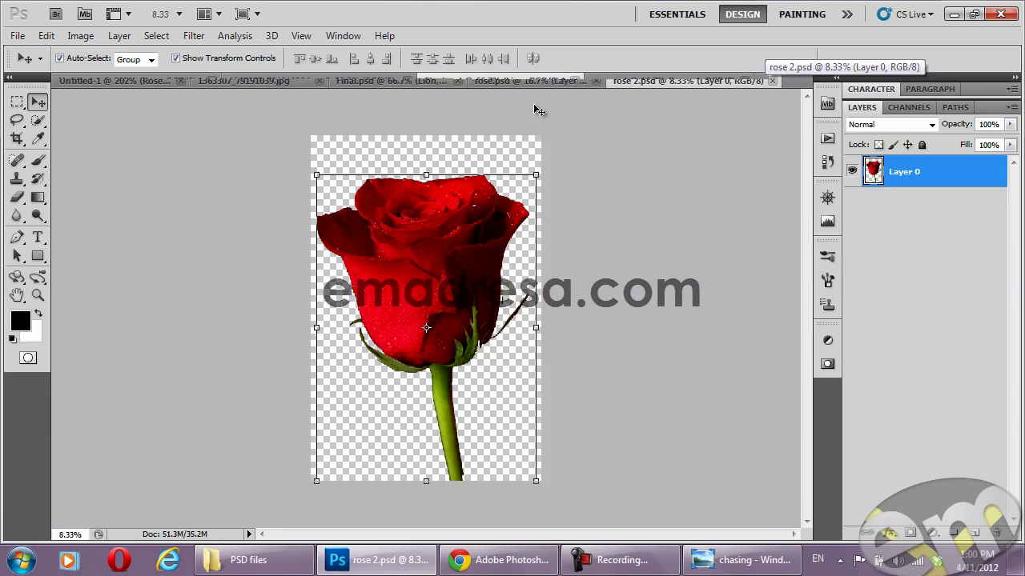
{"action": "left_click", "coordinate": [531, 77]}
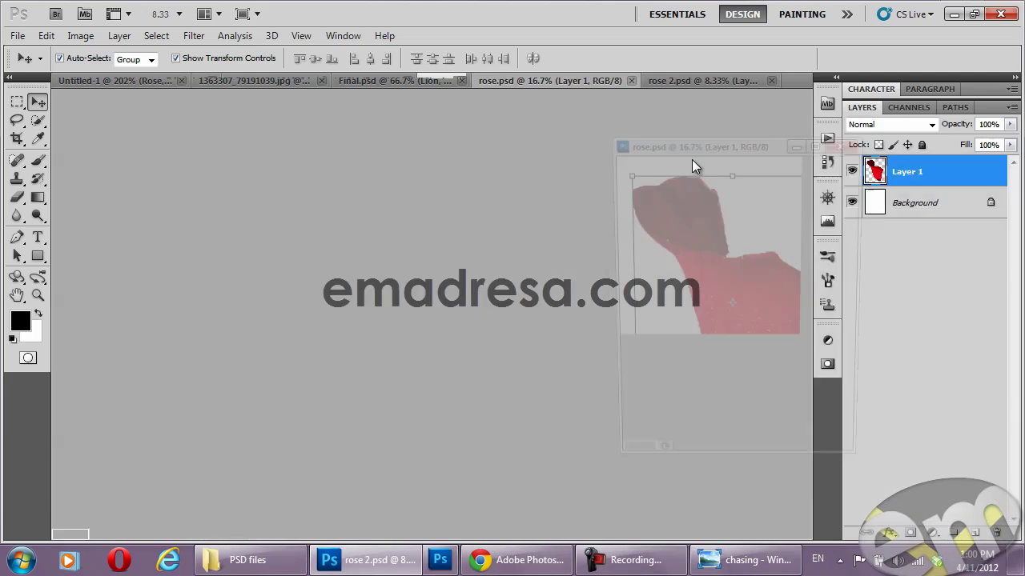
Float rose.psd in its own window, close rose 2, and copy the red petal into Untitled-1
{"action": "left_click_drag", "start_coordinate": [554, 85], "coordinate": [692, 159]}
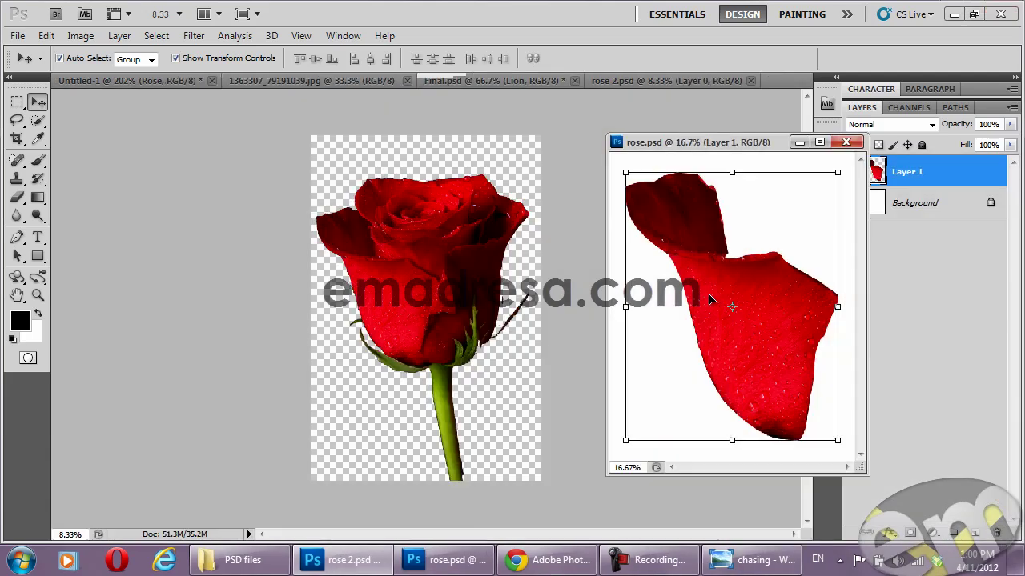
{"action": "left_click", "coordinate": [705, 82]}
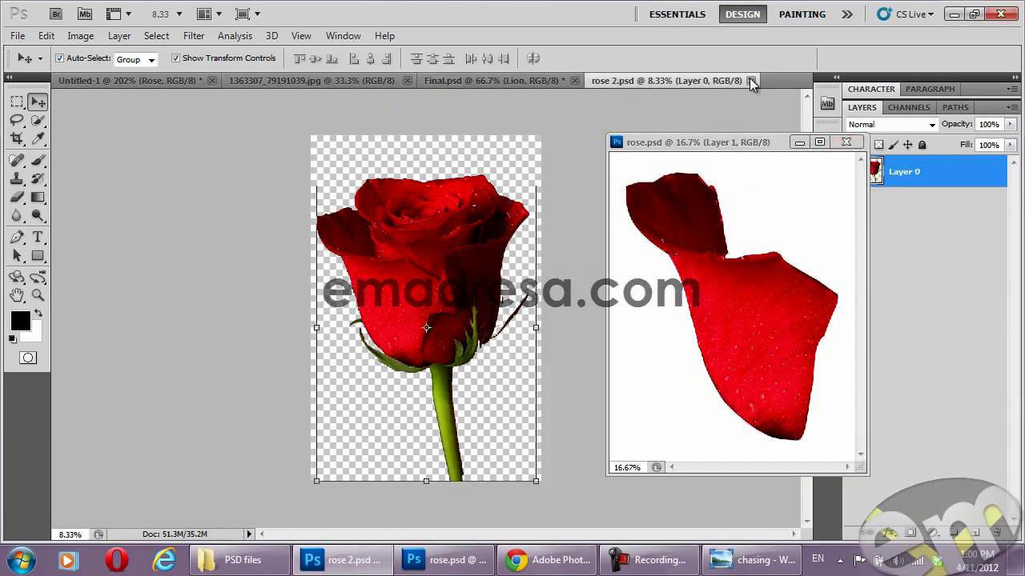
{"action": "left_click", "coordinate": [751, 80]}
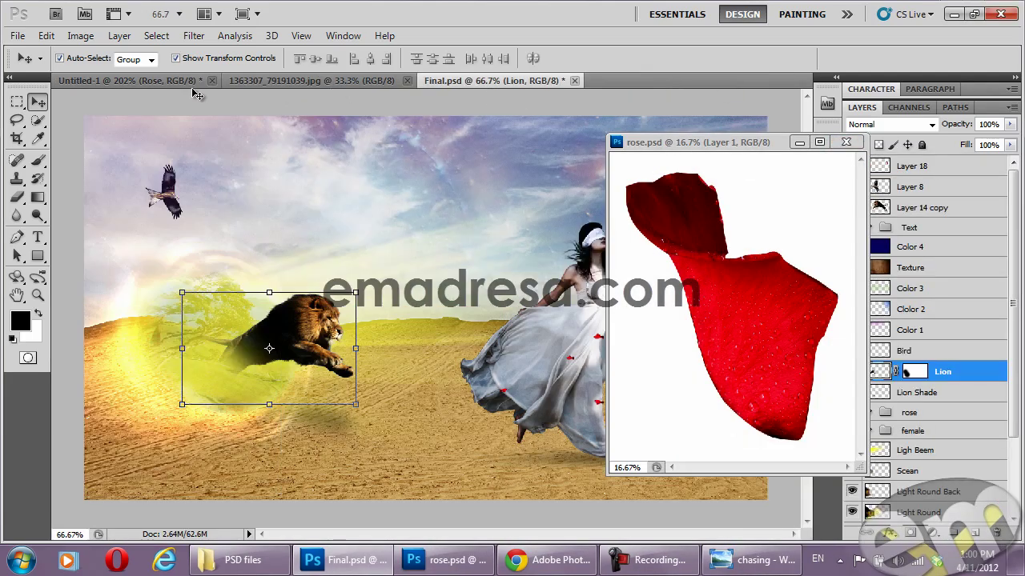
{"action": "left_click", "coordinate": [137, 79]}
{"action": "left_click", "coordinate": [724, 328]}
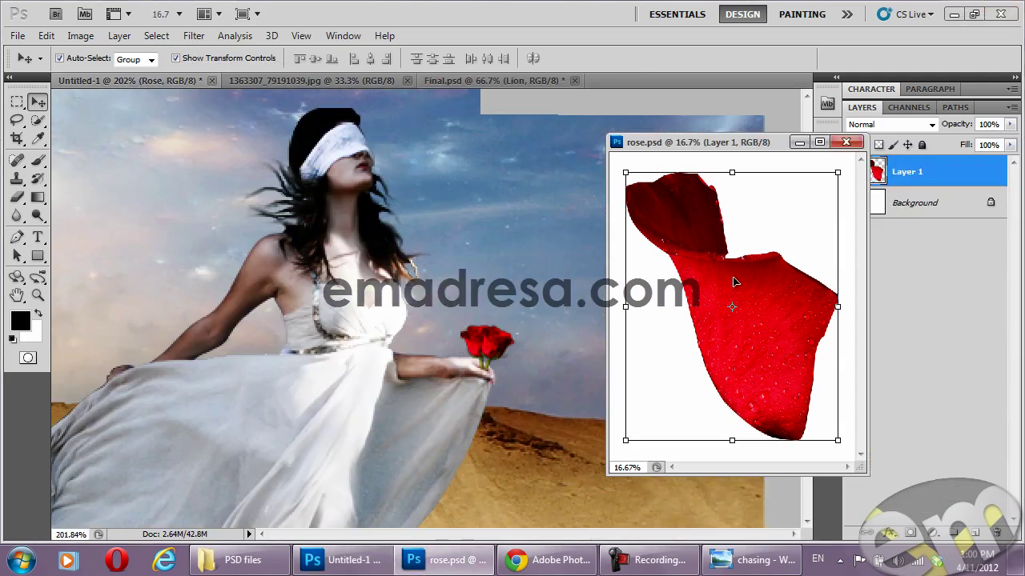
{"action": "left_click_drag", "start_coordinate": [735, 281], "coordinate": [531, 316]}
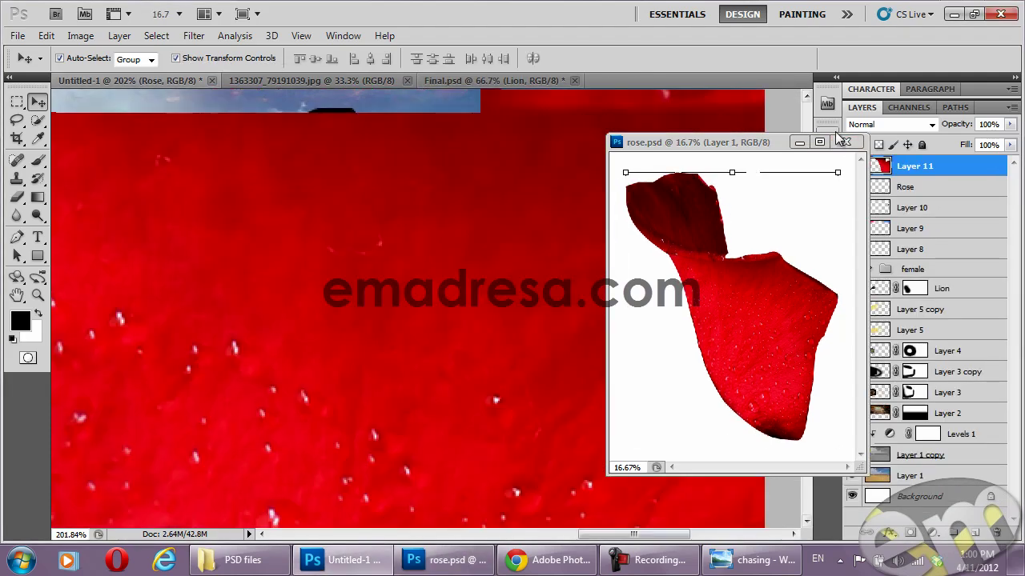
{"action": "left_click", "coordinate": [799, 142]}
Scale the red cloth layer down to about 3%, a tiny petal on the sand before the woman
{"action": "mouse_move", "coordinate": [512, 264]}
{"action": "left_mouse_down"}
{"action": "mouse_move", "coordinate": [506, 329]}
{"action": "mouse_move", "coordinate": [549, 328]}
{"action": "left_mouse_up"}
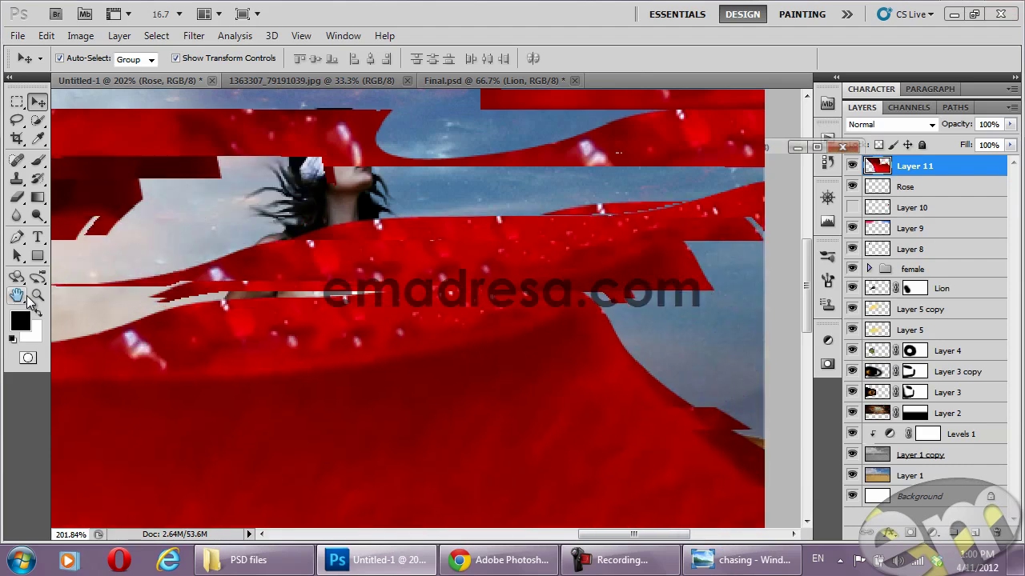
{"action": "left_click", "coordinate": [37, 296]}
{"action": "left_click", "coordinate": [389, 338], "text": "alt"}
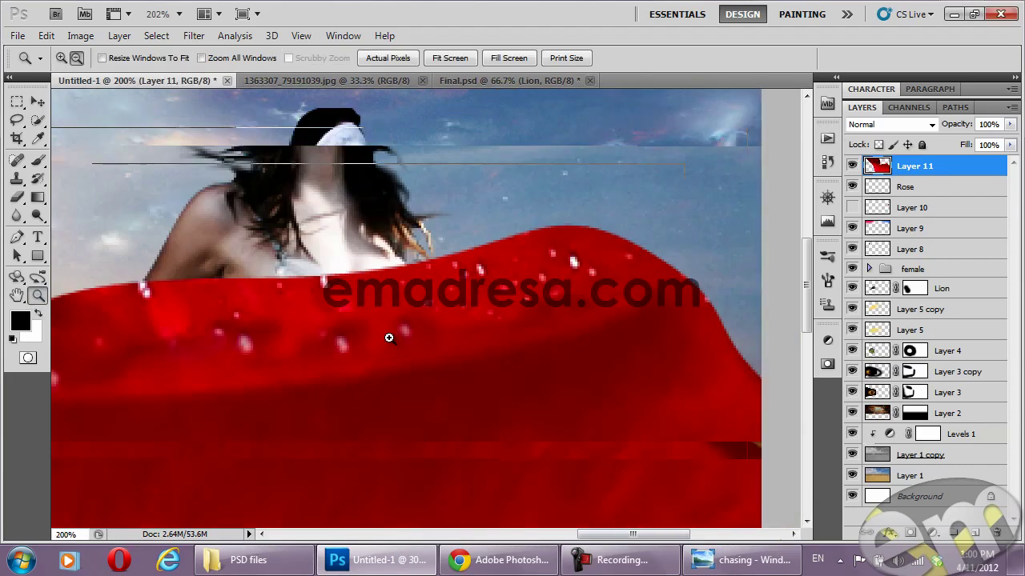
{"action": "left_click", "coordinate": [389, 337], "text": "alt"}
{"action": "left_click", "coordinate": [390, 337], "text": "alt"}
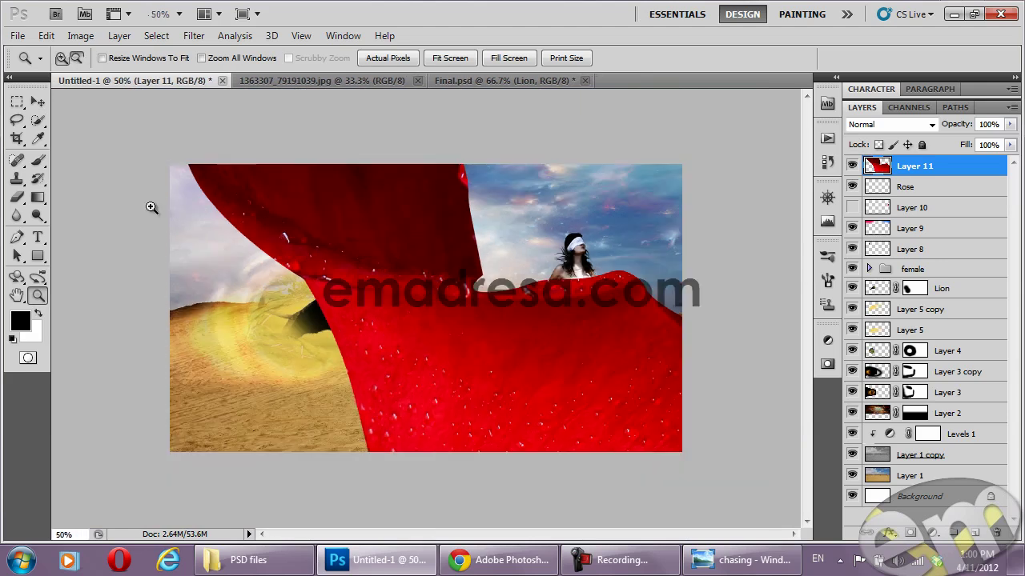
{"action": "left_click", "coordinate": [37, 102]}
{"action": "left_click_drag", "start_coordinate": [427, 307], "coordinate": [316, 260]}
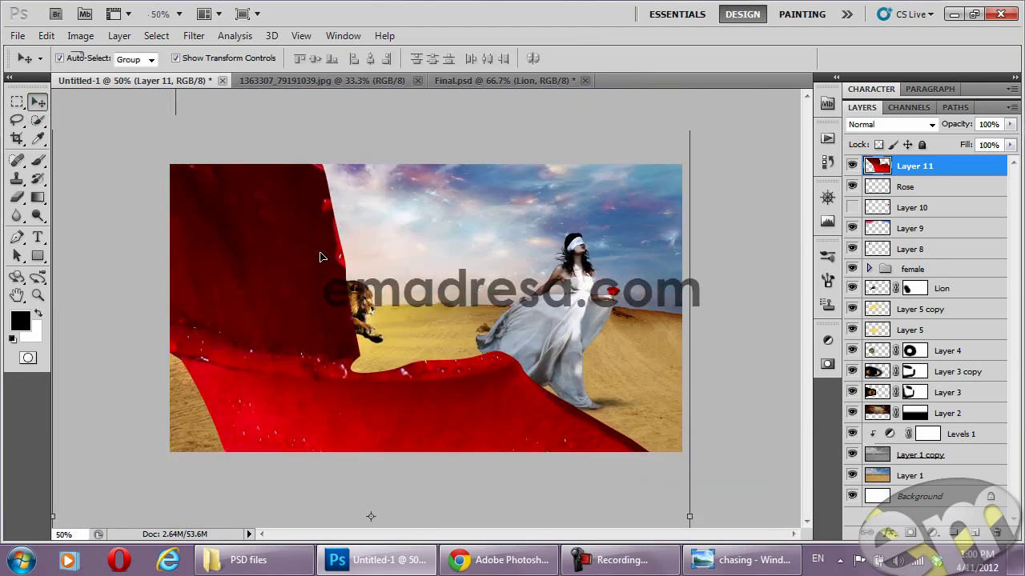
{"action": "left_click_drag", "start_coordinate": [697, 110], "coordinate": [688, 124]}
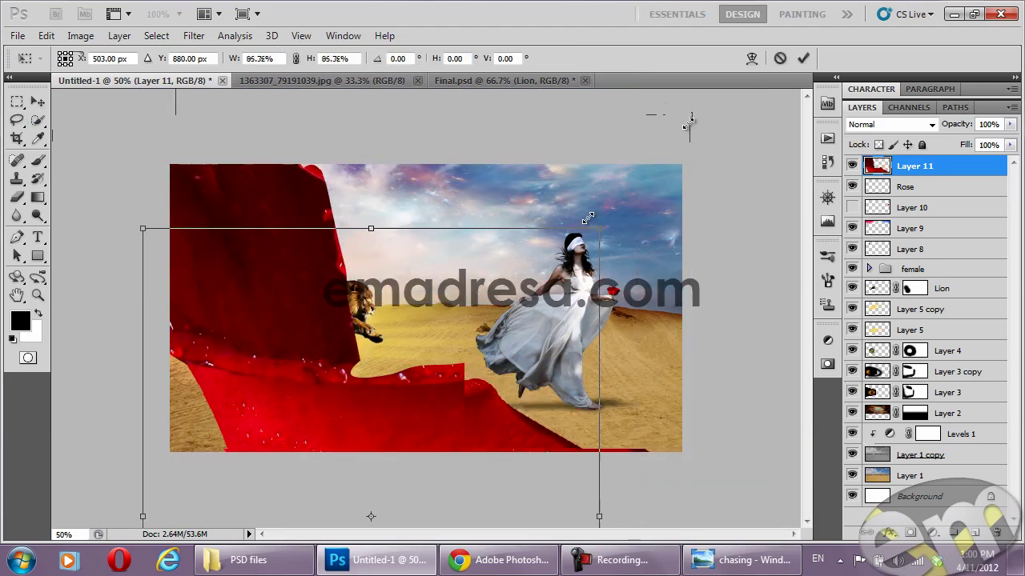
{"action": "left_click_drag", "start_coordinate": [333, 382], "coordinate": [418, 234]}
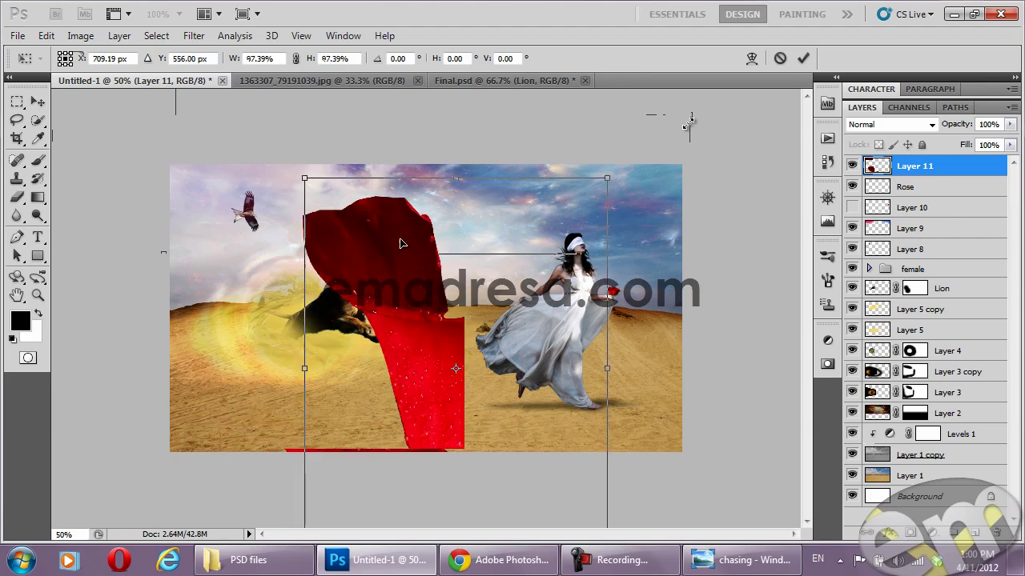
{"action": "left_click_drag", "start_coordinate": [613, 184], "coordinate": [488, 378]}
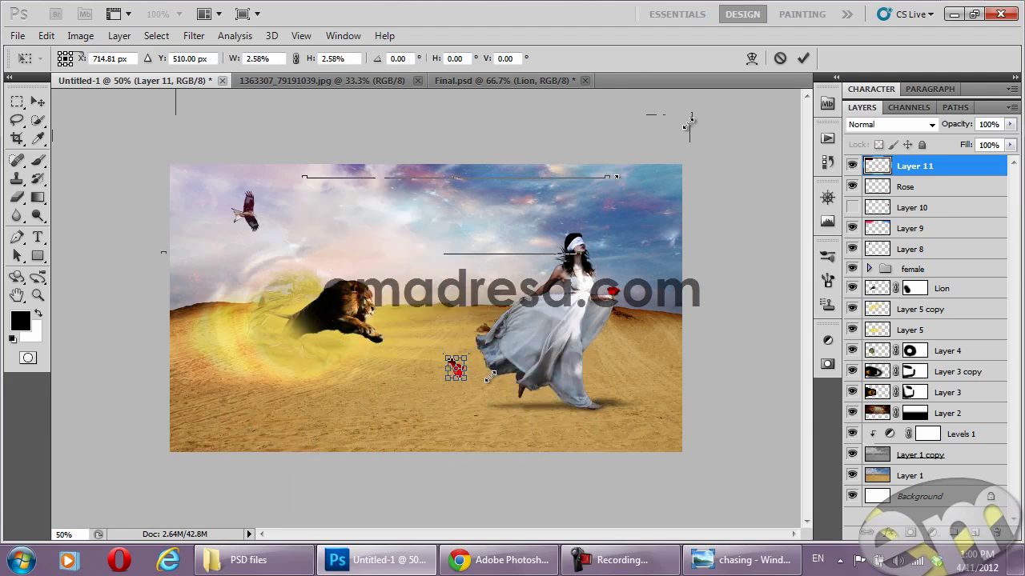
{"action": "key", "text": "Return"}
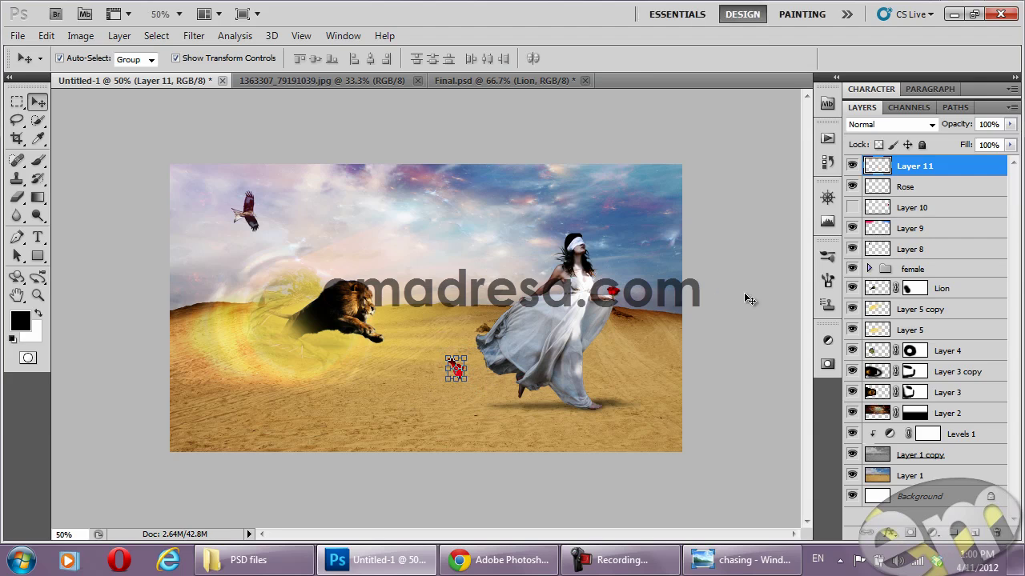
{"action": "left_click", "coordinate": [749, 298]}
{"action": "left_click", "coordinate": [38, 295]}
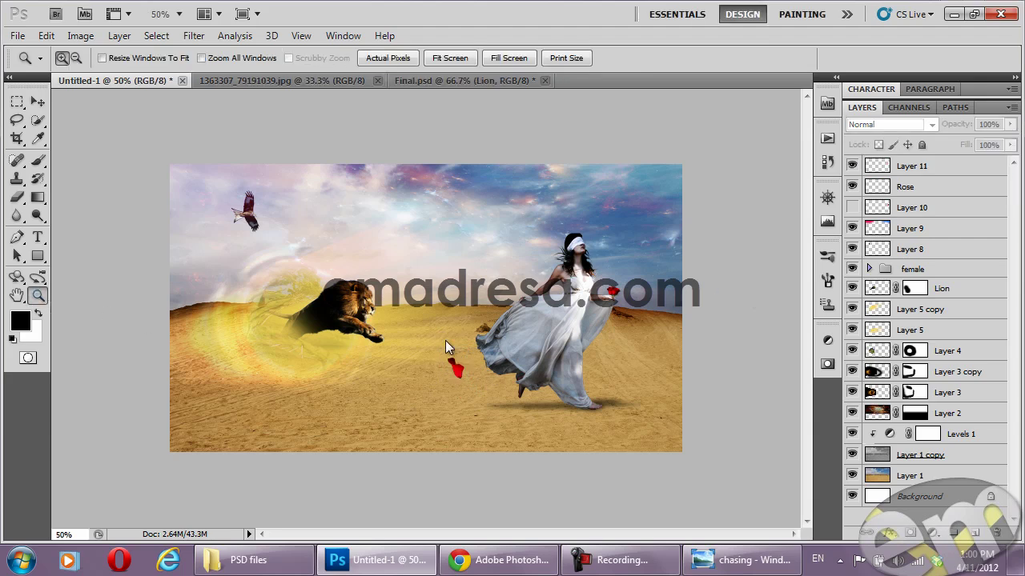
At 100% zoom, move the red petal up into the sky beside the woman
{"action": "left_click", "coordinate": [445, 341]}
{"action": "left_click", "coordinate": [426, 354]}
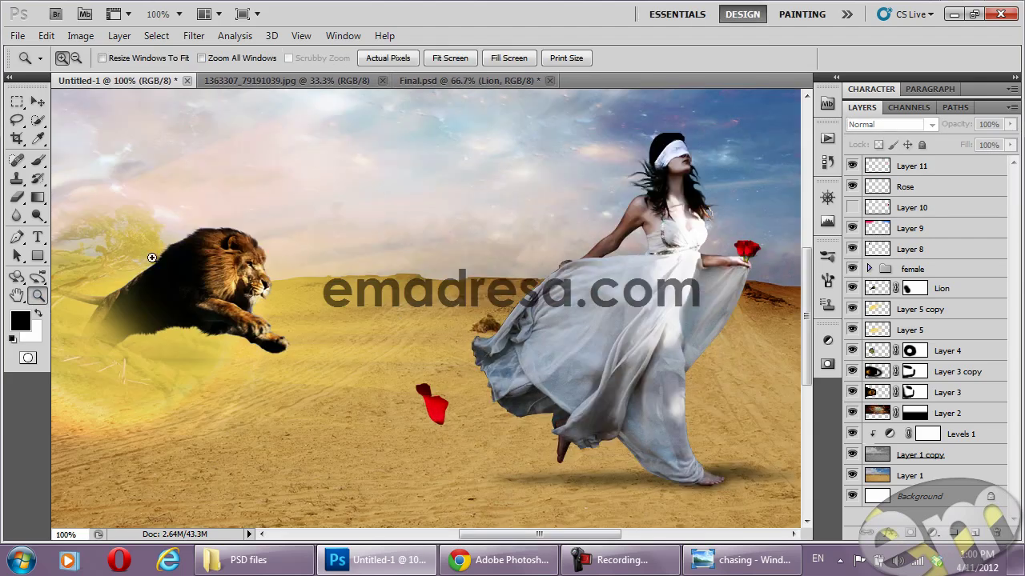
{"action": "left_click", "coordinate": [36, 102]}
{"action": "mouse_move", "coordinate": [433, 404]}
{"action": "left_mouse_down"}
{"action": "mouse_move", "coordinate": [628, 260]}
{"action": "mouse_move", "coordinate": [530, 192]}
{"action": "left_mouse_up"}
{"action": "key", "text": "ctrl+t"}
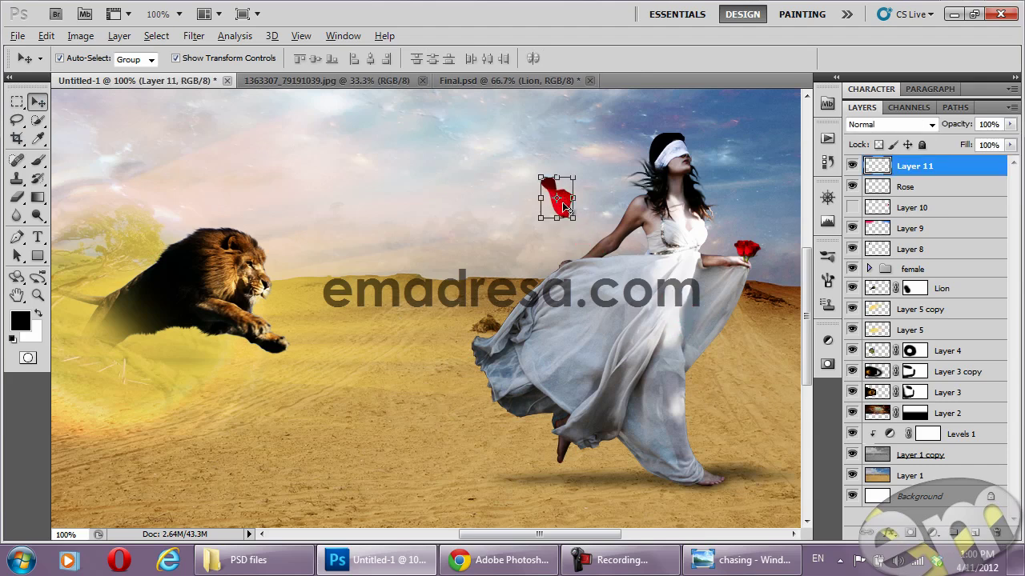
{"action": "key", "text": "Return"}
Duplicate the petal onto the dress, rotating it and shrinking it to about two thirds
{"action": "left_click", "coordinate": [500, 202]}
{"action": "mouse_move", "coordinate": [561, 211]}
{"action": "left_mouse_down", "text": "alt"}
{"action": "mouse_move", "coordinate": [654, 317]}
{"action": "mouse_move", "coordinate": [672, 306]}
{"action": "mouse_move", "coordinate": [658, 305]}
{"action": "left_mouse_up", "text": "alt"}
{"action": "key", "text": "ctrl+t"}
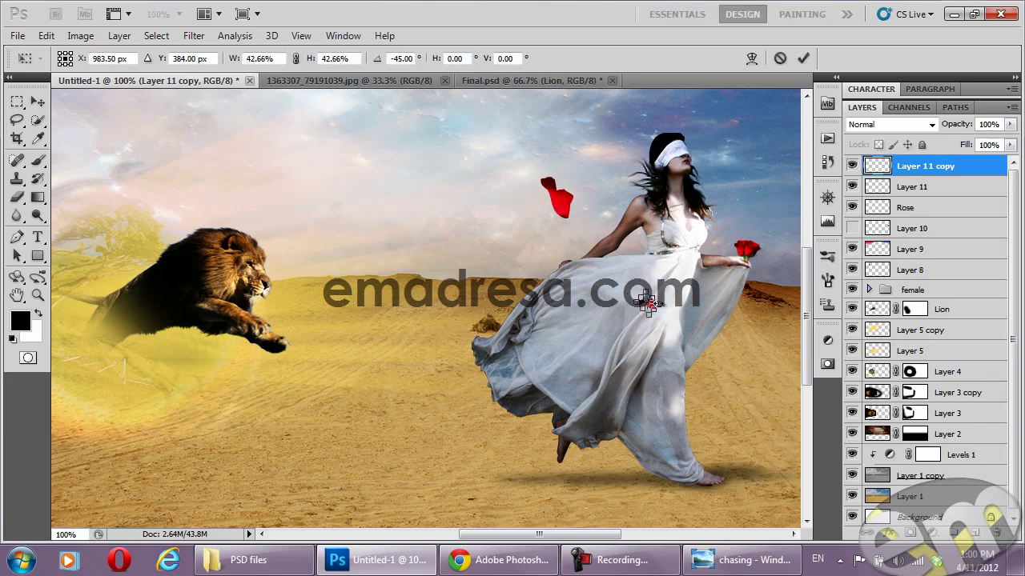
{"action": "key", "text": "Return"}
{"action": "left_click", "coordinate": [463, 218]}
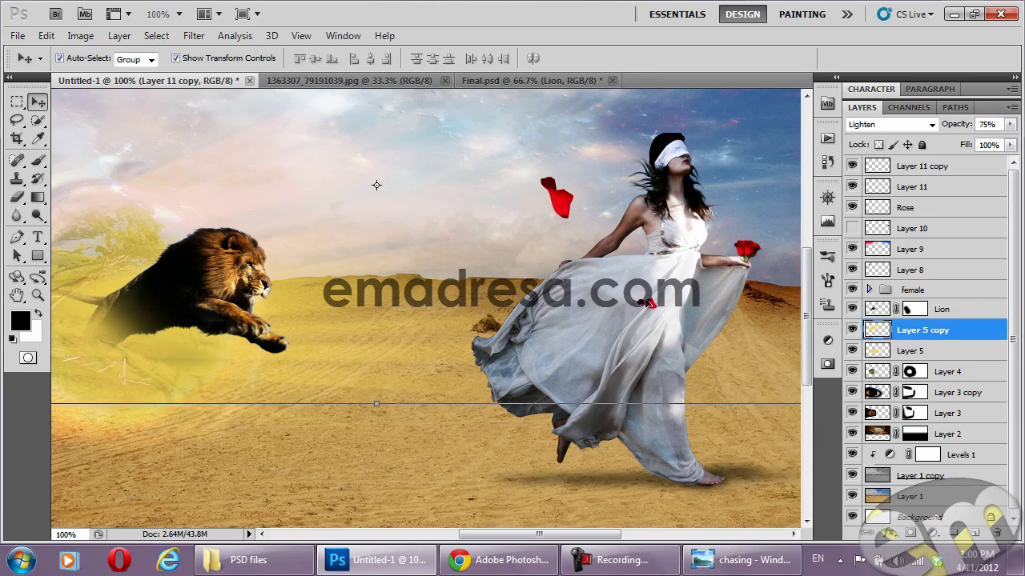
{"action": "left_click_drag", "start_coordinate": [650, 304], "coordinate": [718, 315]}
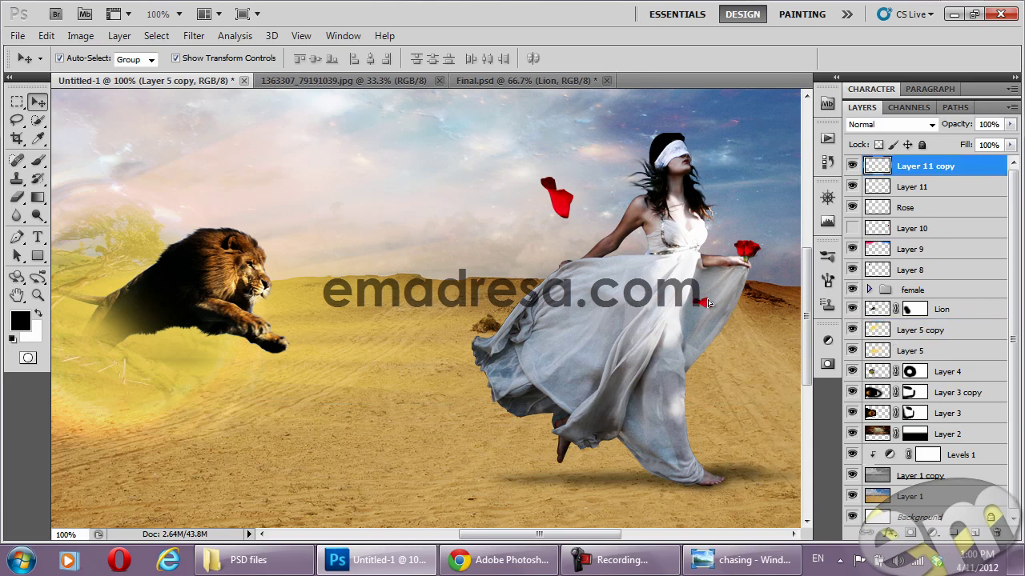
{"action": "key", "text": "ctrl+t"}
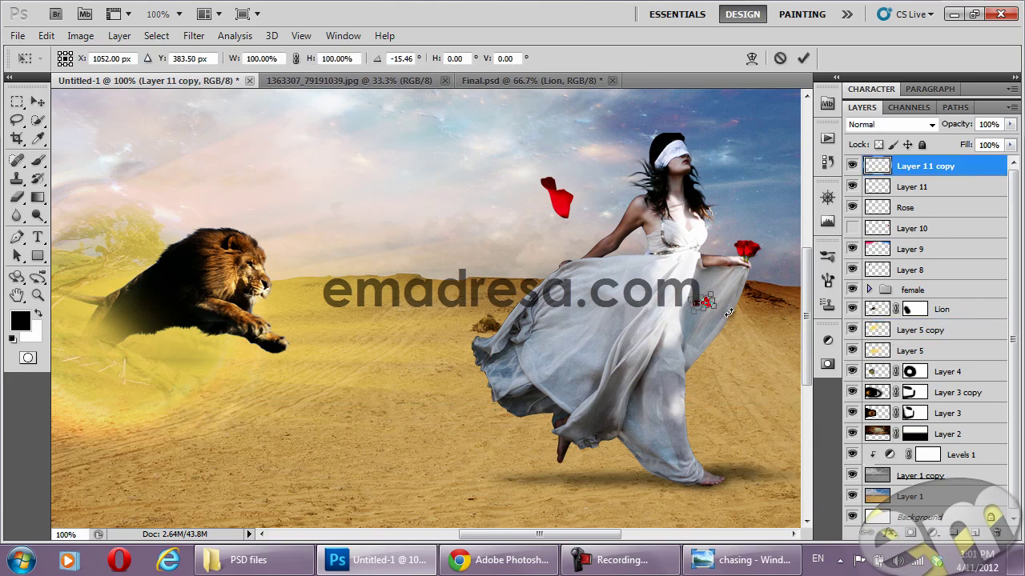
{"action": "left_click_drag", "start_coordinate": [729, 312], "coordinate": [720, 299]}
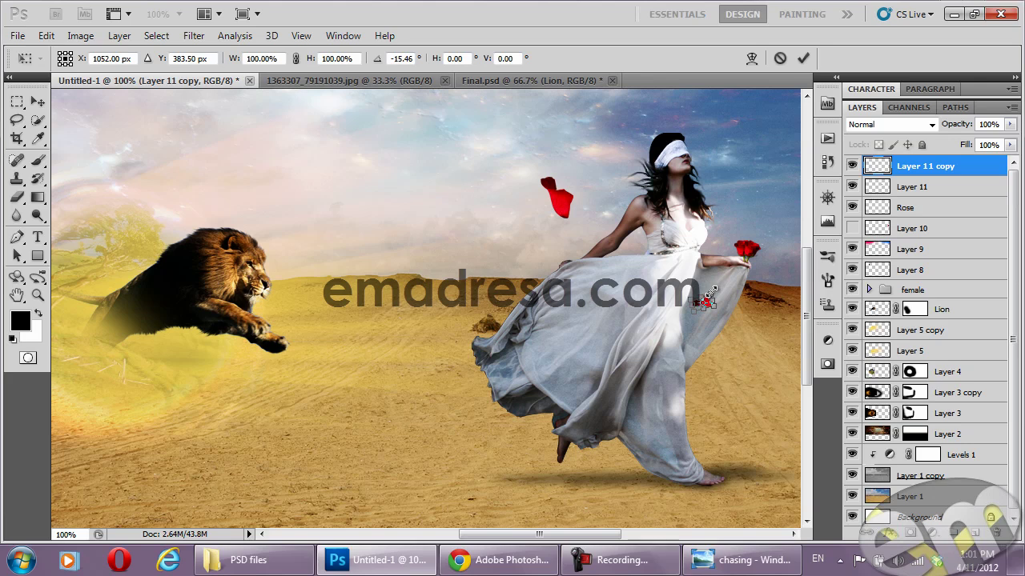
{"action": "left_click_drag", "start_coordinate": [708, 297], "coordinate": [708, 299]}
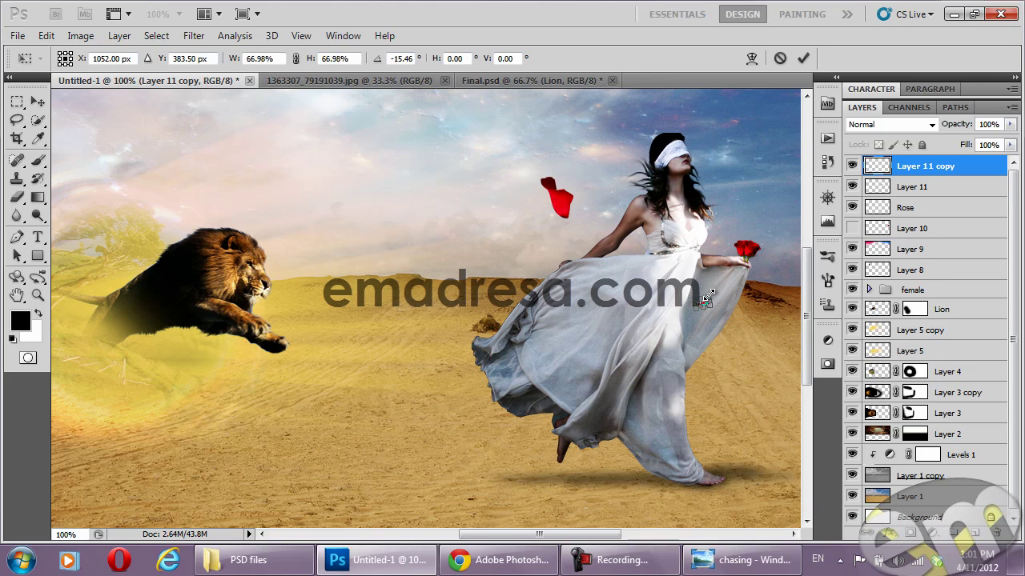
{"action": "key", "text": "Return"}
{"action": "left_click", "coordinate": [548, 196]}
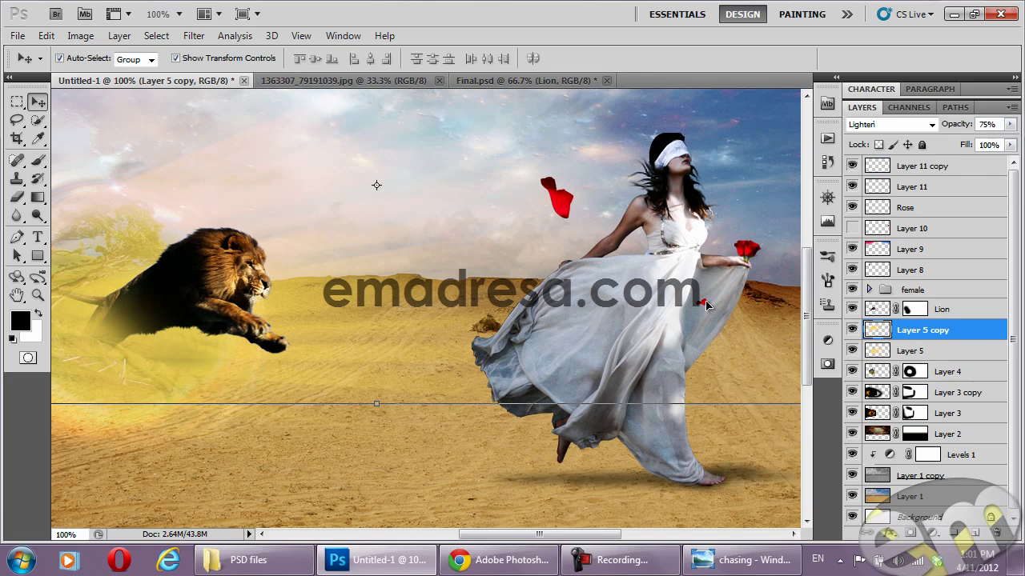
Add two more small petal copies lower down the woman's dress
{"action": "left_click_drag", "start_coordinate": [706, 305], "coordinate": [654, 315]}
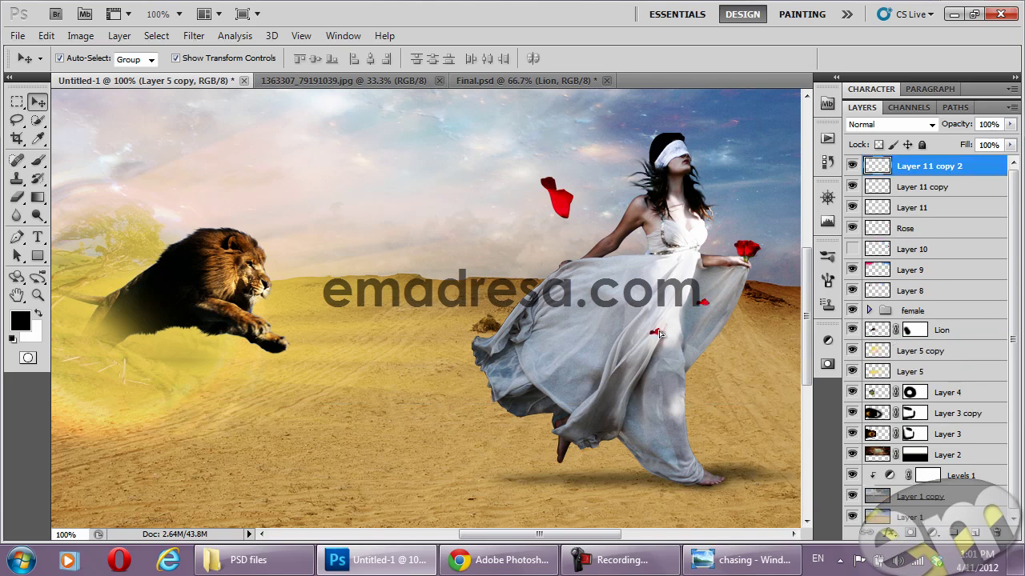
{"action": "left_click_drag", "start_coordinate": [654, 316], "coordinate": [697, 338]}
{"action": "left_click", "coordinate": [672, 310]}
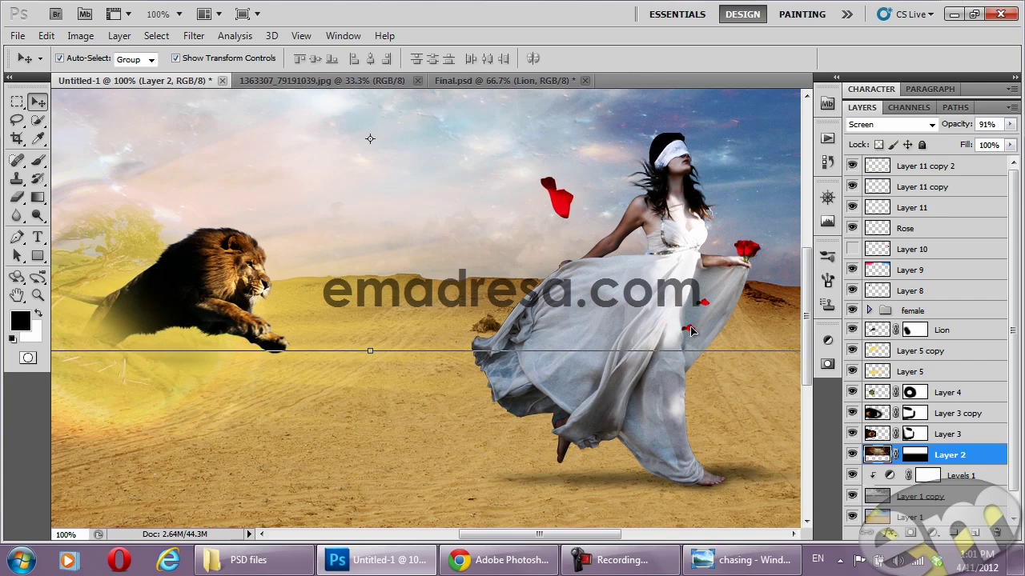
{"action": "mouse_move", "coordinate": [693, 330]}
{"action": "left_mouse_down"}
{"action": "mouse_move", "coordinate": [641, 357]}
{"action": "mouse_move", "coordinate": [654, 381]}
{"action": "left_mouse_up"}
{"action": "key", "text": "ctrl+t"}
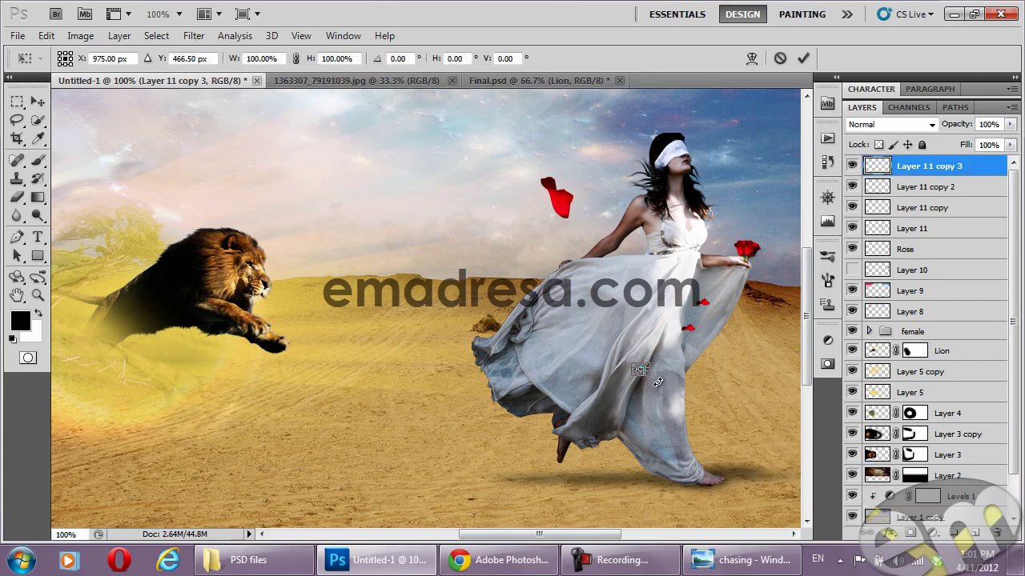
{"action": "key", "text": "Return"}
{"action": "left_click", "coordinate": [669, 313]}
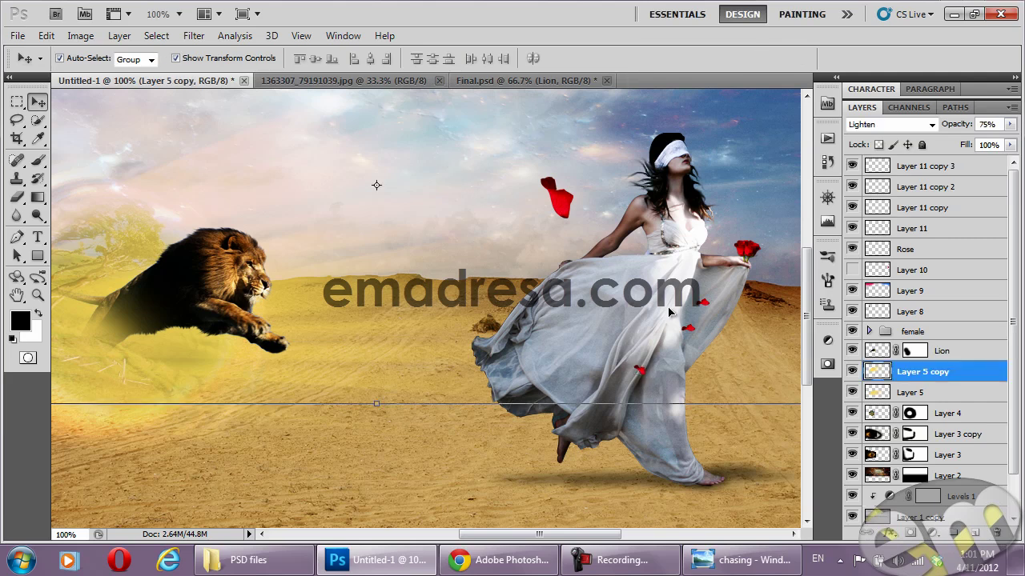
{"action": "left_click", "coordinate": [690, 329]}
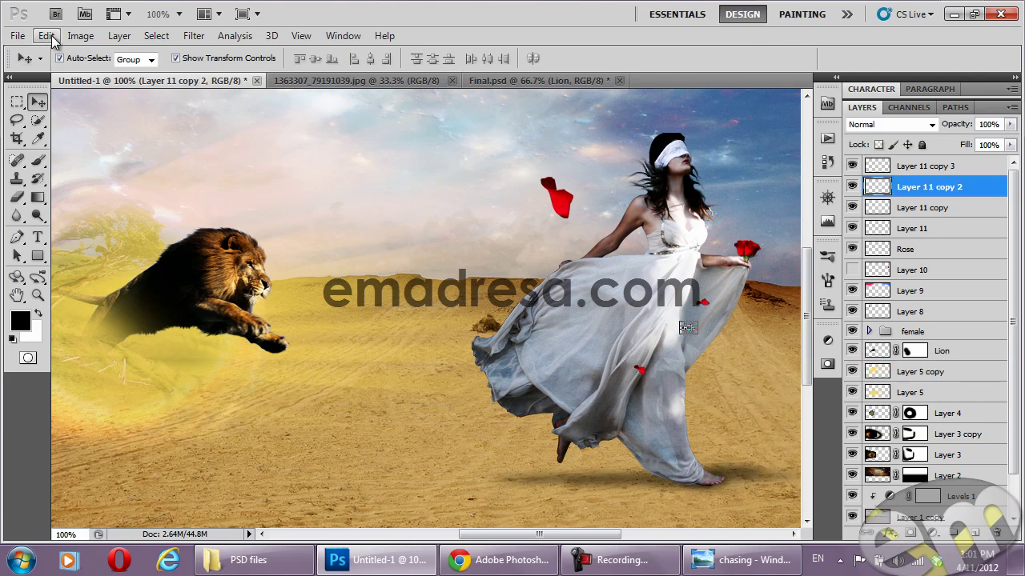
Flip a petal copy horizontally and rearrange the small petals along the dress edge
{"action": "left_click", "coordinate": [46, 35]}
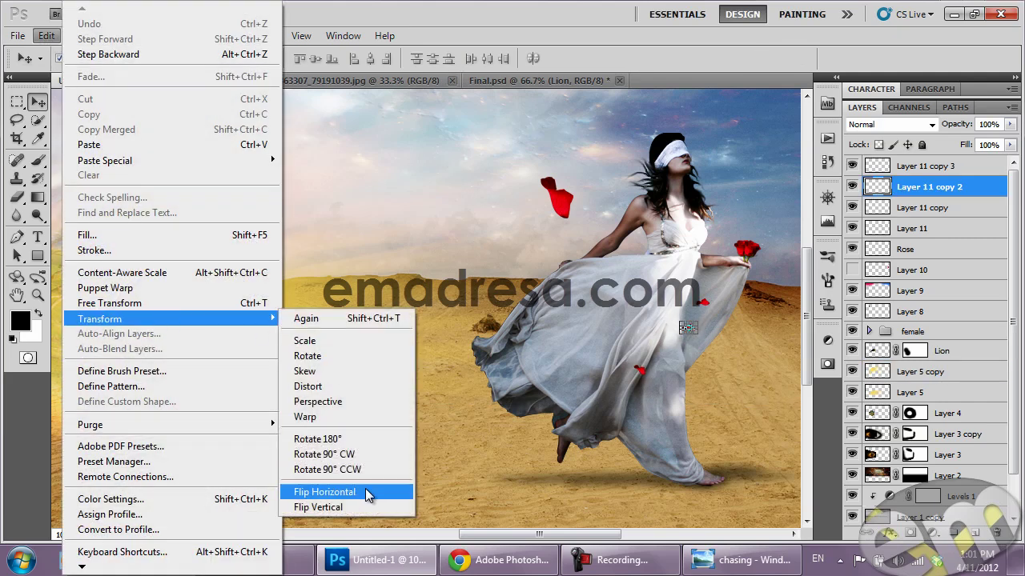
{"action": "left_click", "coordinate": [368, 490]}
{"action": "left_click", "coordinate": [689, 336]}
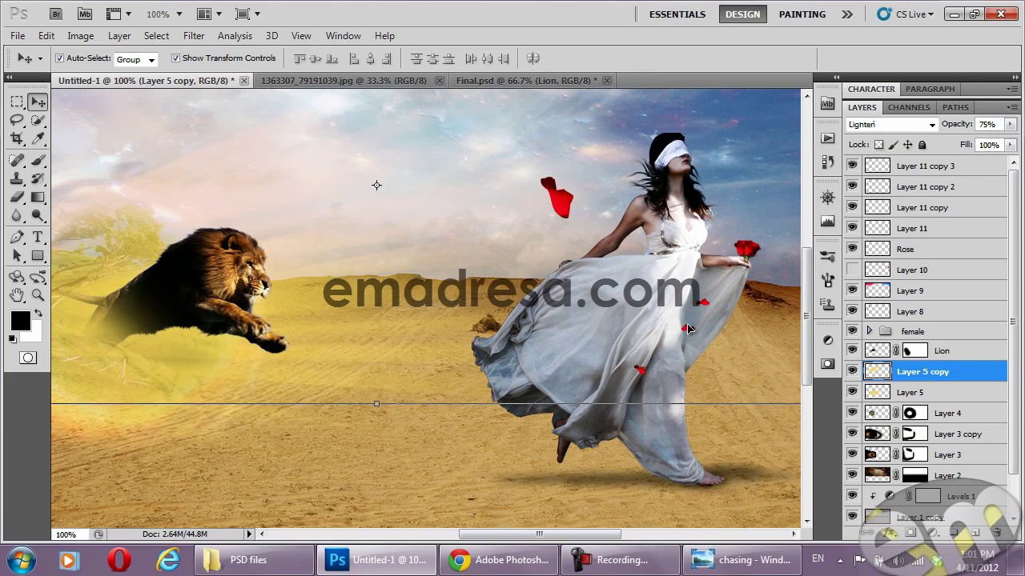
{"action": "mouse_move", "coordinate": [689, 330]}
{"action": "left_mouse_down"}
{"action": "mouse_move", "coordinate": [653, 317]}
{"action": "mouse_move", "coordinate": [730, 296]}
{"action": "left_mouse_up"}
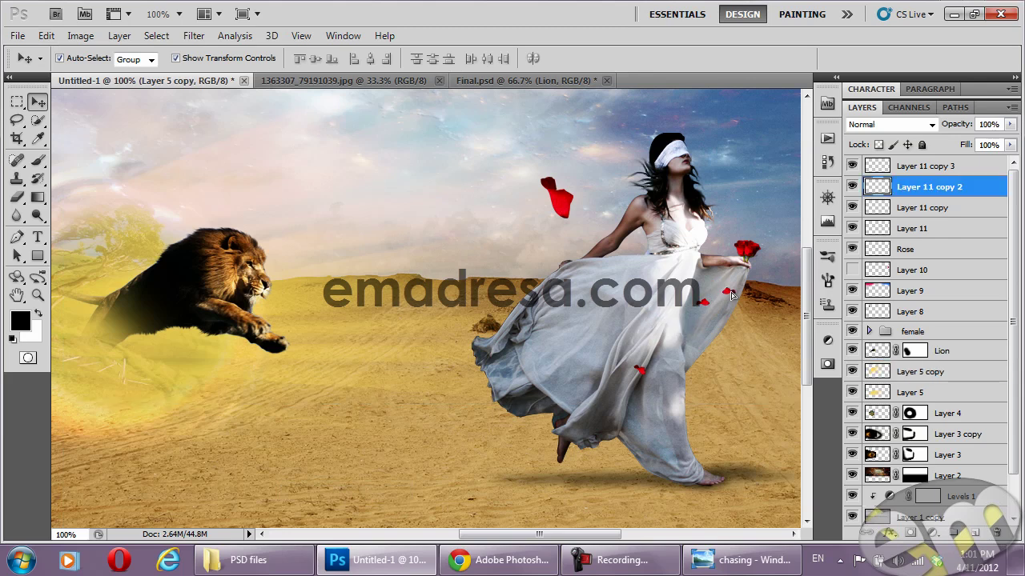
{"action": "mouse_move", "coordinate": [703, 305]}
{"action": "left_mouse_down"}
{"action": "mouse_move", "coordinate": [715, 339]}
{"action": "mouse_move", "coordinate": [640, 380]}
{"action": "mouse_move", "coordinate": [638, 346]}
{"action": "left_mouse_up"}
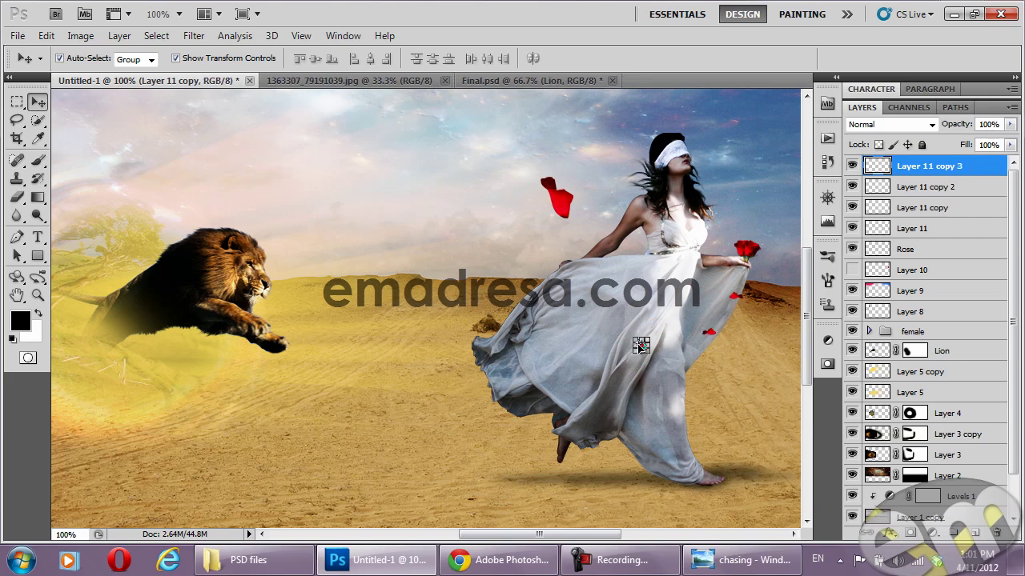
{"action": "left_click", "coordinate": [646, 362], "text": "shift"}
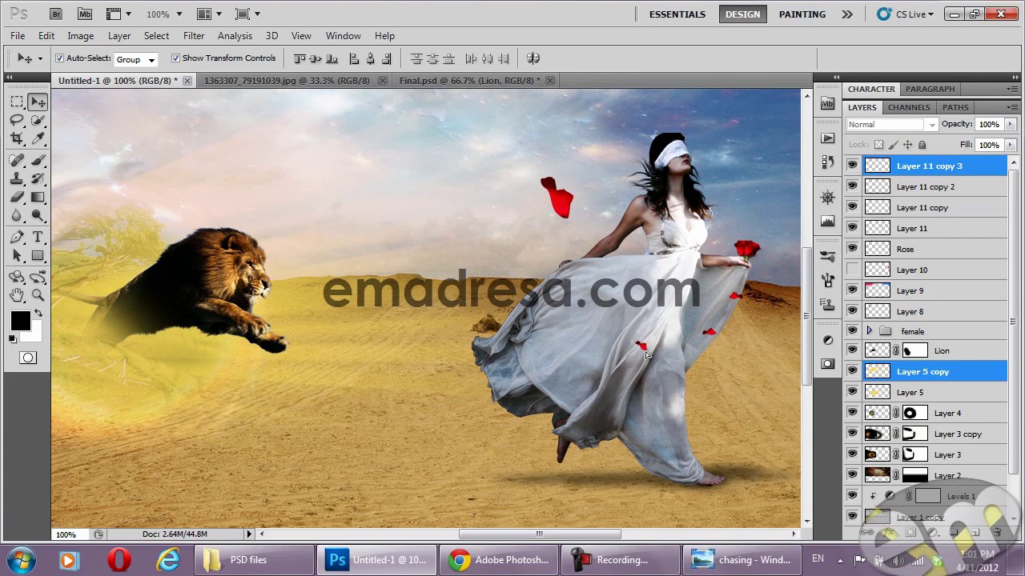
{"action": "left_click_drag", "start_coordinate": [645, 362], "coordinate": [651, 387]}
{"action": "key", "text": "ctrl+z"}
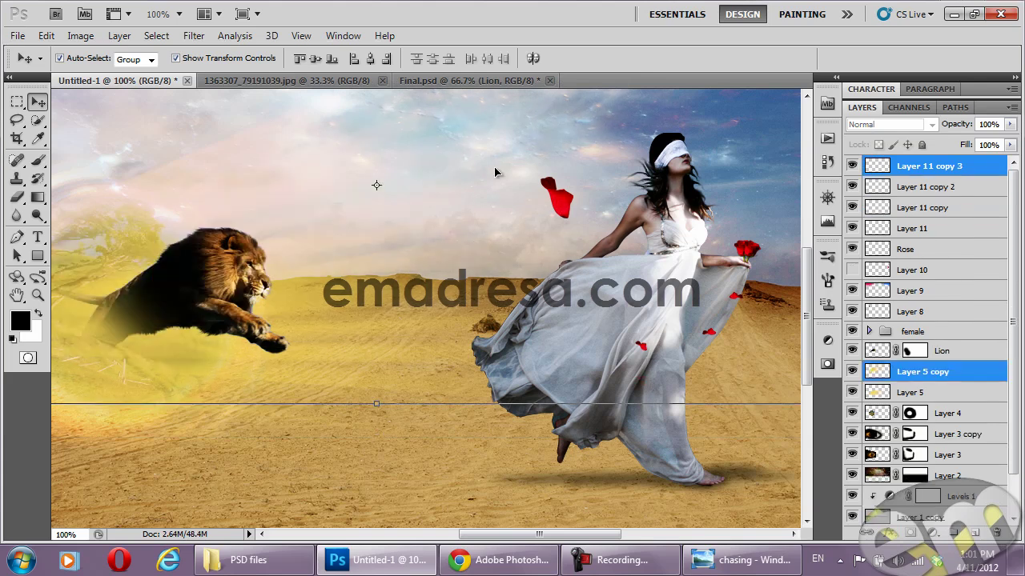
{"action": "left_click", "coordinate": [495, 167]}
{"action": "left_click", "coordinate": [459, 454]}
{"action": "left_click", "coordinate": [645, 352]}
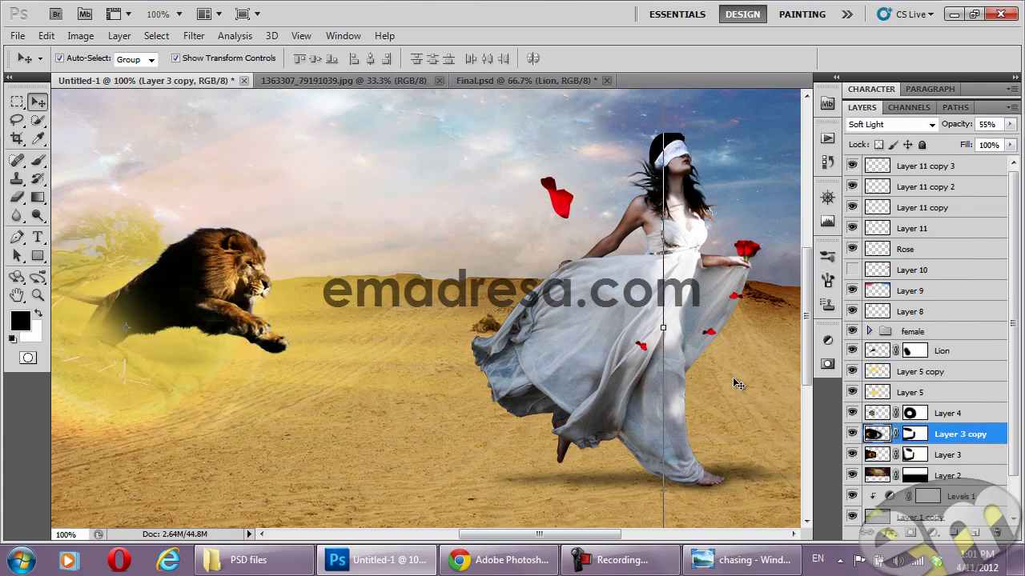
Add a flipped, slightly rotated petal copy low on the skirt and hide the Layer 11 sky petal
{"action": "left_click_drag", "start_coordinate": [645, 353], "coordinate": [662, 398]}
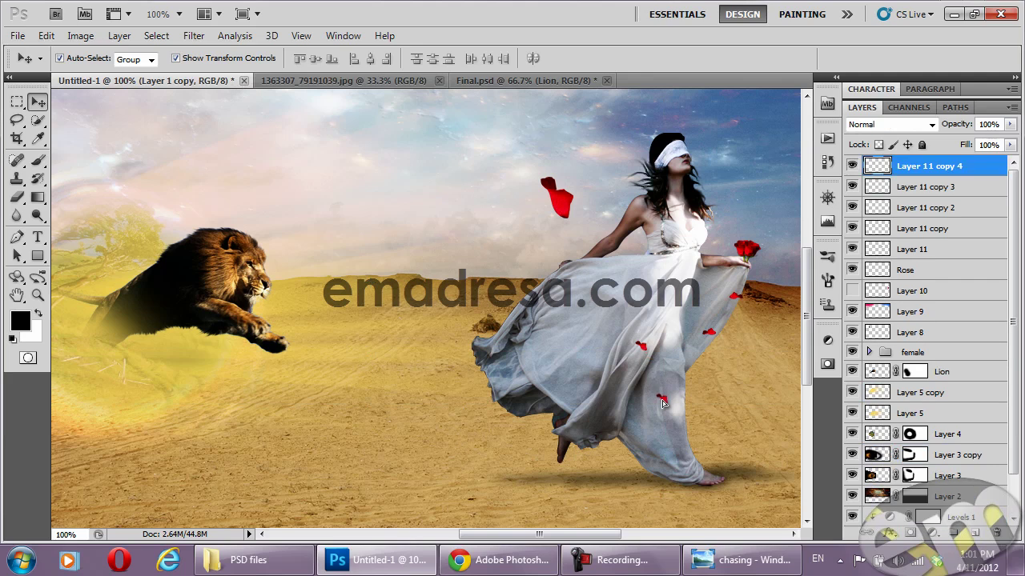
{"action": "left_click", "coordinate": [48, 35]}
{"action": "mouse_move", "coordinate": [99, 318]}
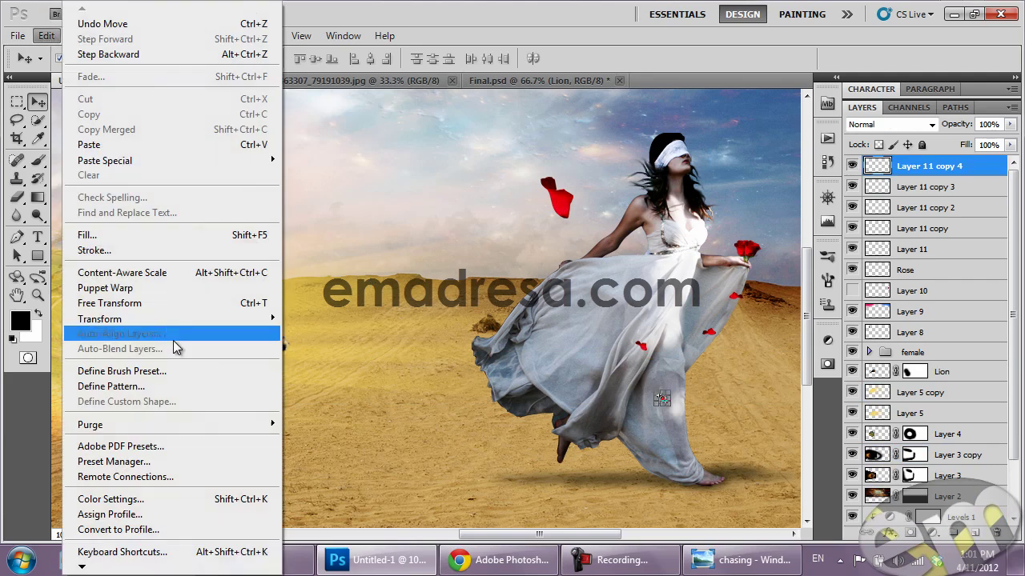
{"action": "left_click", "coordinate": [334, 492]}
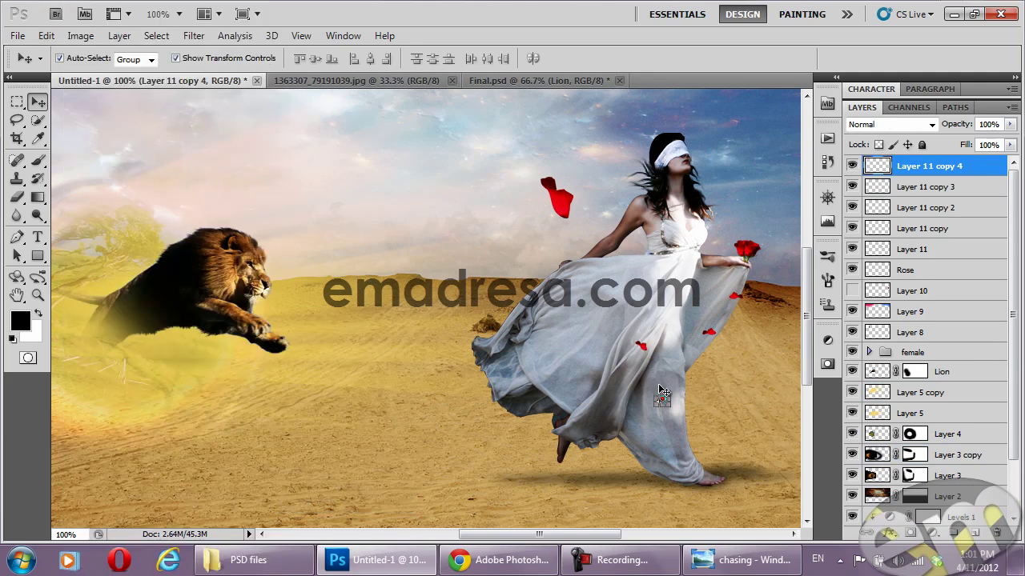
{"action": "left_click_drag", "start_coordinate": [682, 390], "coordinate": [684, 404]}
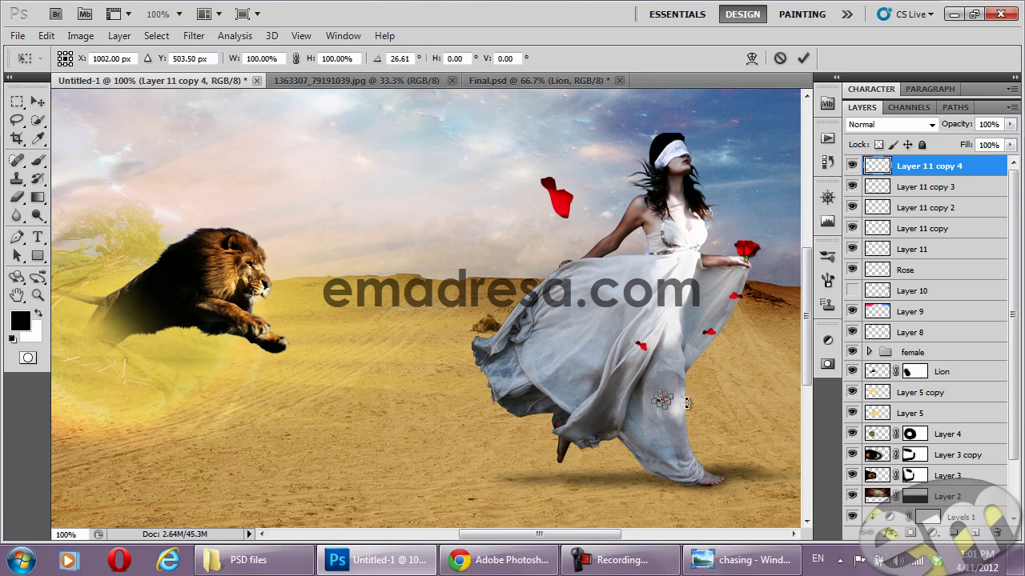
{"action": "key", "text": "Return"}
{"action": "left_click", "coordinate": [550, 193]}
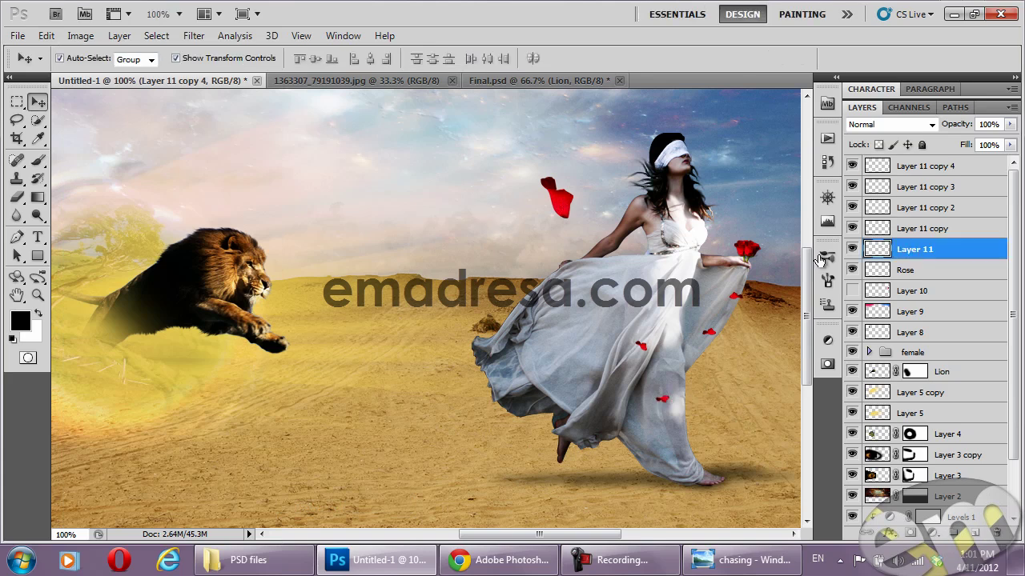
{"action": "left_click", "coordinate": [854, 251]}
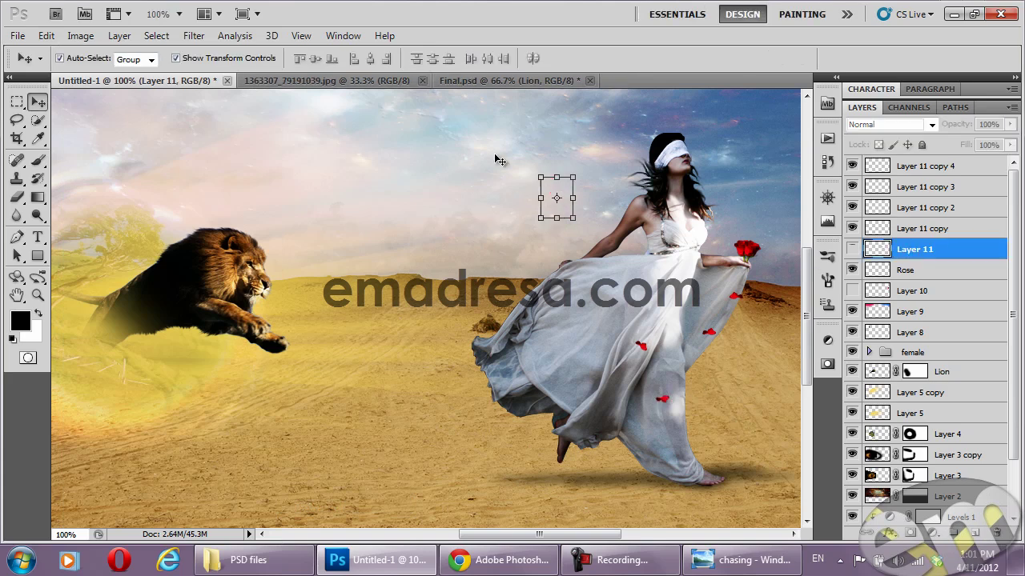
Zoom out to 66.7% so the entire desert composite, eagle included, is visible
{"action": "left_click", "coordinate": [543, 132]}
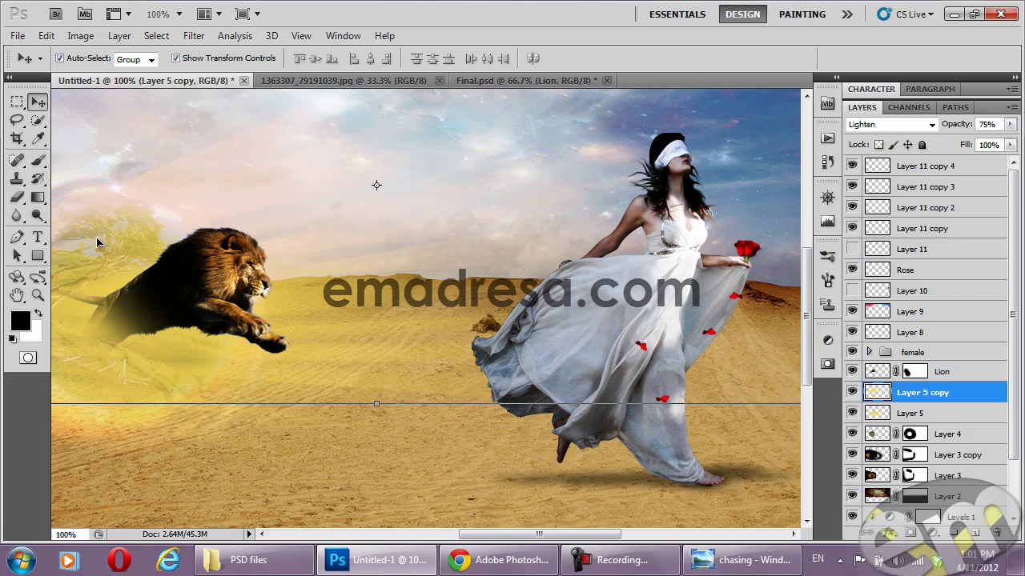
{"action": "left_click", "coordinate": [38, 295]}
{"action": "left_click", "coordinate": [76, 57]}
{"action": "left_click", "coordinate": [398, 63]}
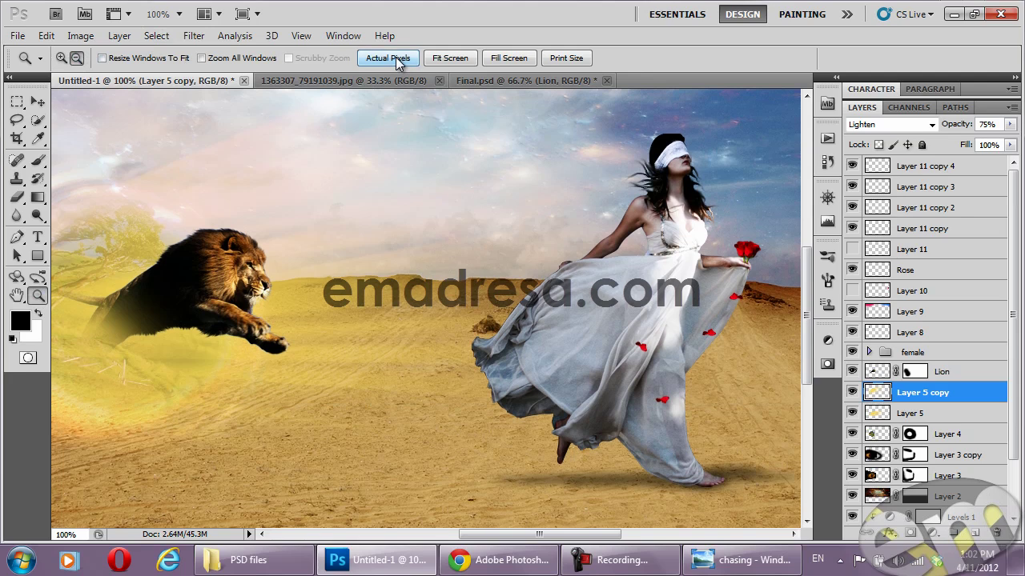
{"action": "left_click", "coordinate": [320, 245]}
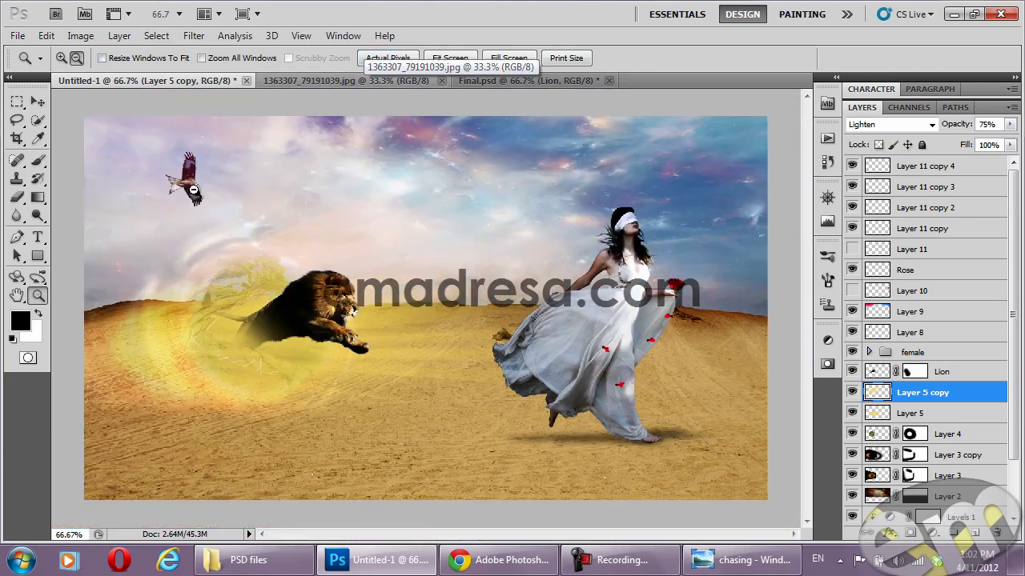
{"action": "left_click", "coordinate": [38, 102]}
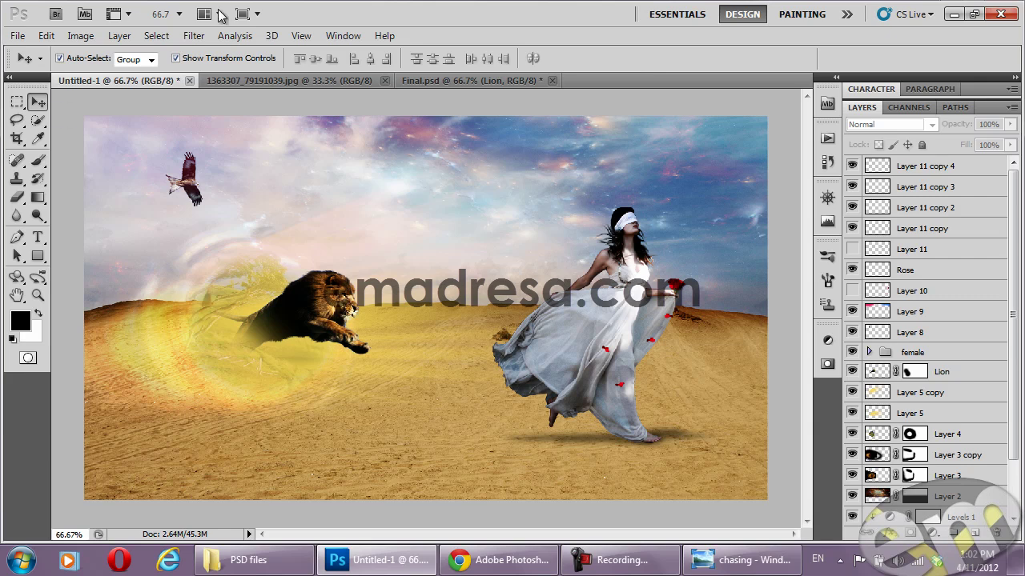
Delete the hidden Layer 10 and Layer 11, then create a new empty layer on top
{"action": "left_click", "coordinate": [851, 291]}
{"action": "left_click", "coordinate": [851, 291]}
{"action": "left_click", "coordinate": [921, 292]}
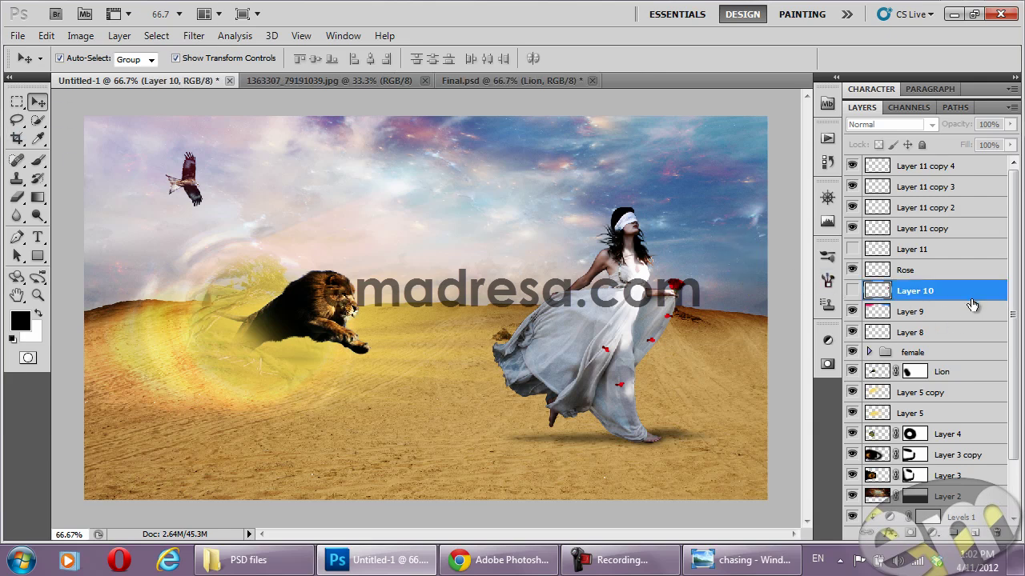
{"action": "left_click_drag", "start_coordinate": [969, 300], "coordinate": [996, 532]}
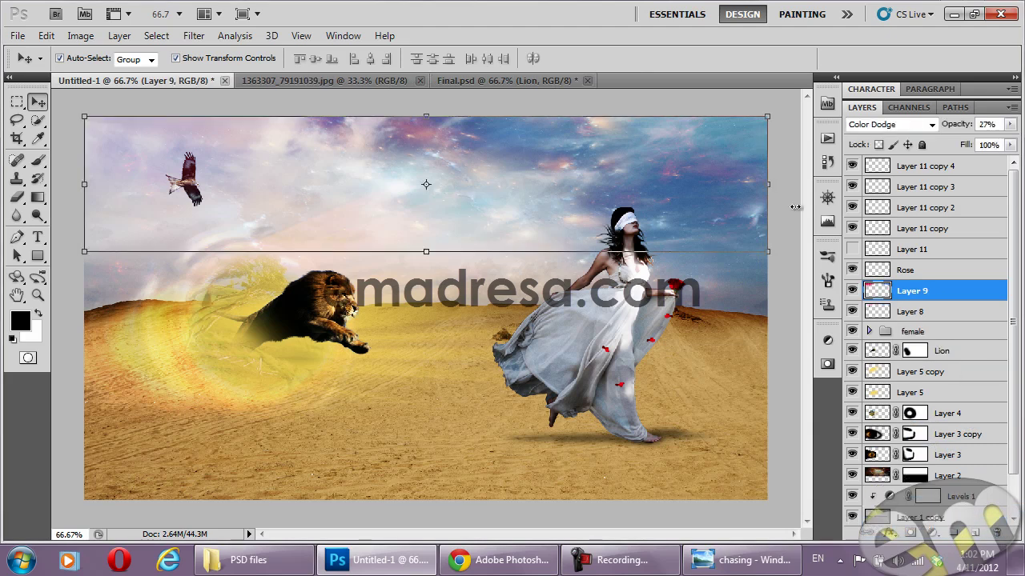
{"action": "left_click", "coordinate": [852, 249]}
{"action": "left_click", "coordinate": [876, 250]}
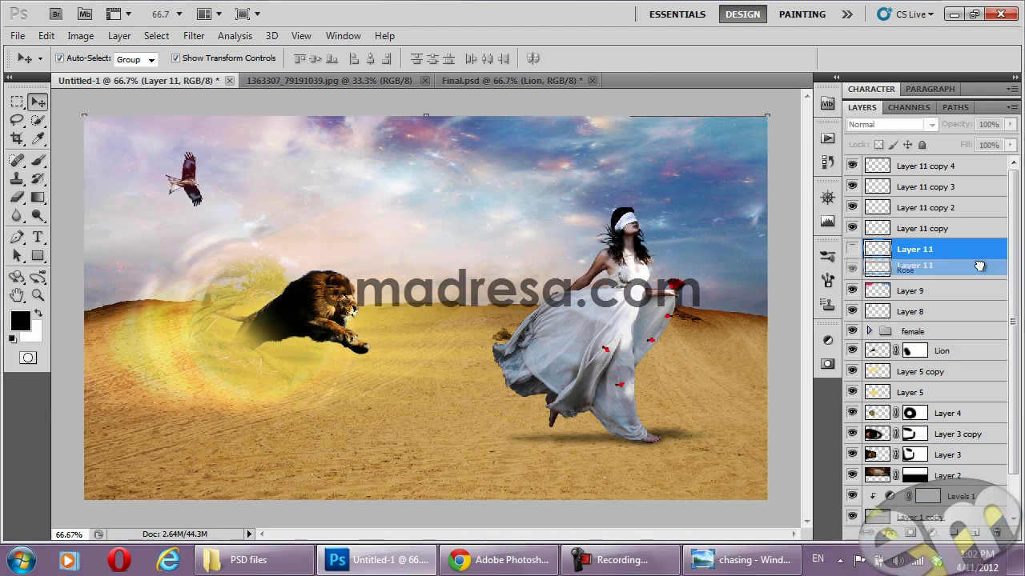
{"action": "left_click_drag", "start_coordinate": [996, 496], "coordinate": [995, 532]}
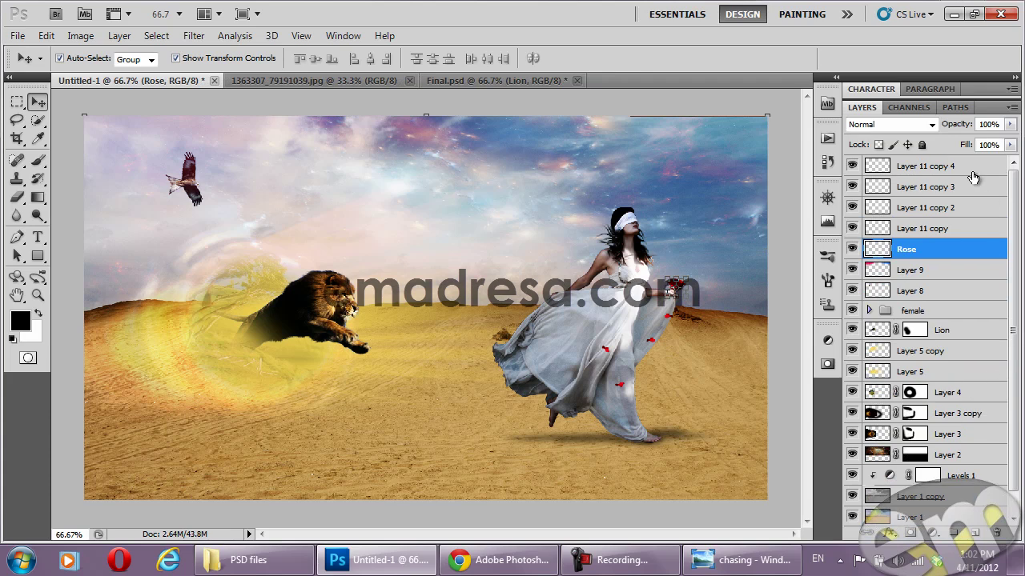
{"action": "left_click", "coordinate": [619, 385]}
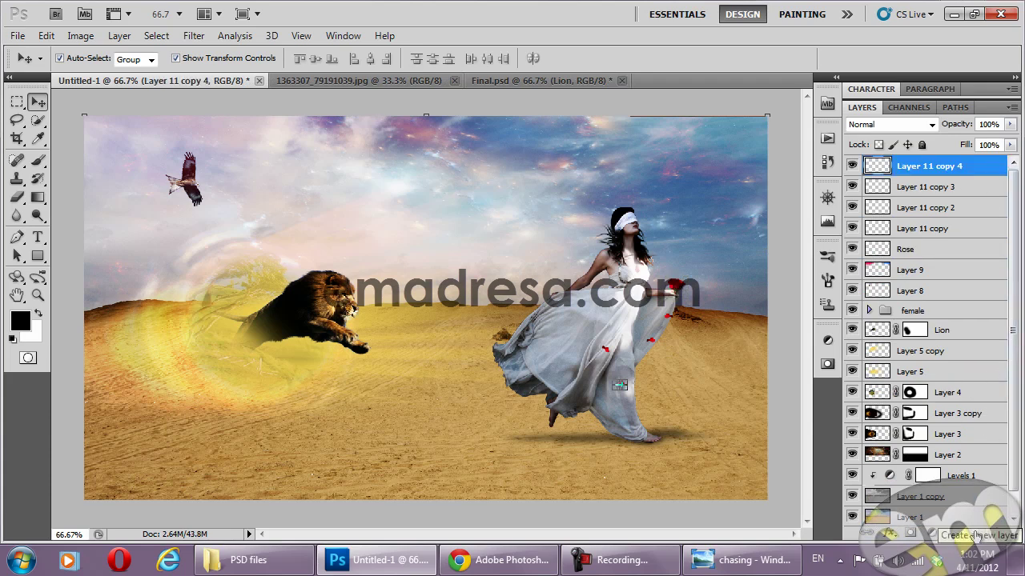
{"action": "left_click", "coordinate": [975, 533]}
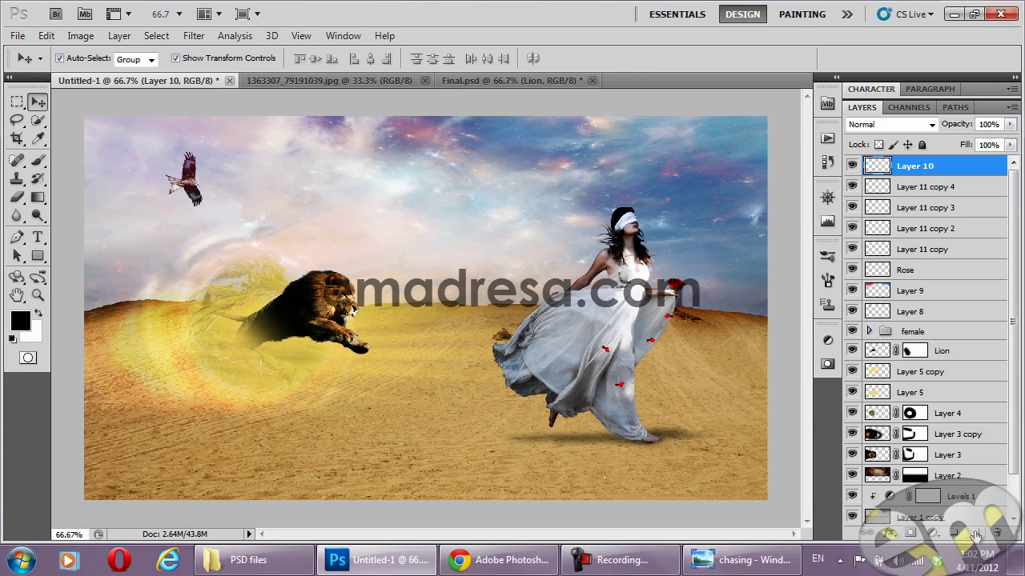
Fill the new Layer 10 with dark blue #0a0063
{"action": "left_click", "coordinate": [851, 166]}
{"action": "left_click", "coordinate": [851, 165]}
{"action": "left_click", "coordinate": [20, 320]}
{"action": "type", "text": "a"}
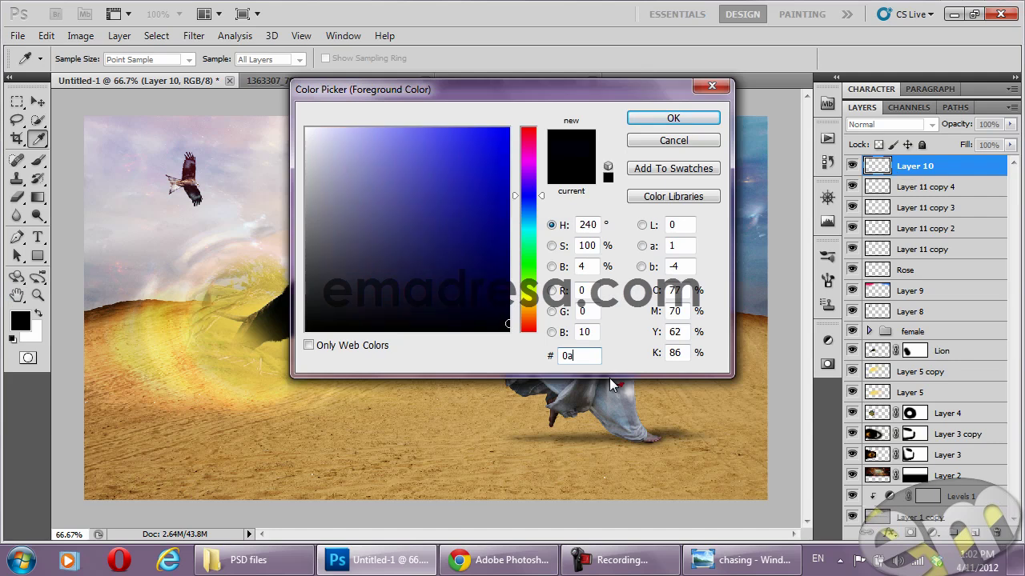
{"action": "type", "text": "00"}
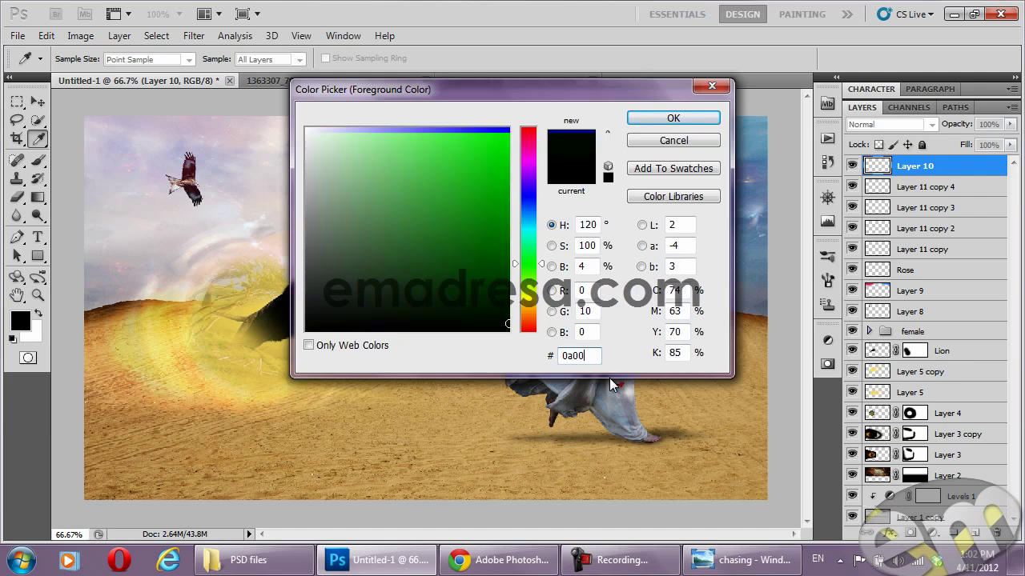
{"action": "type", "text": "63"}
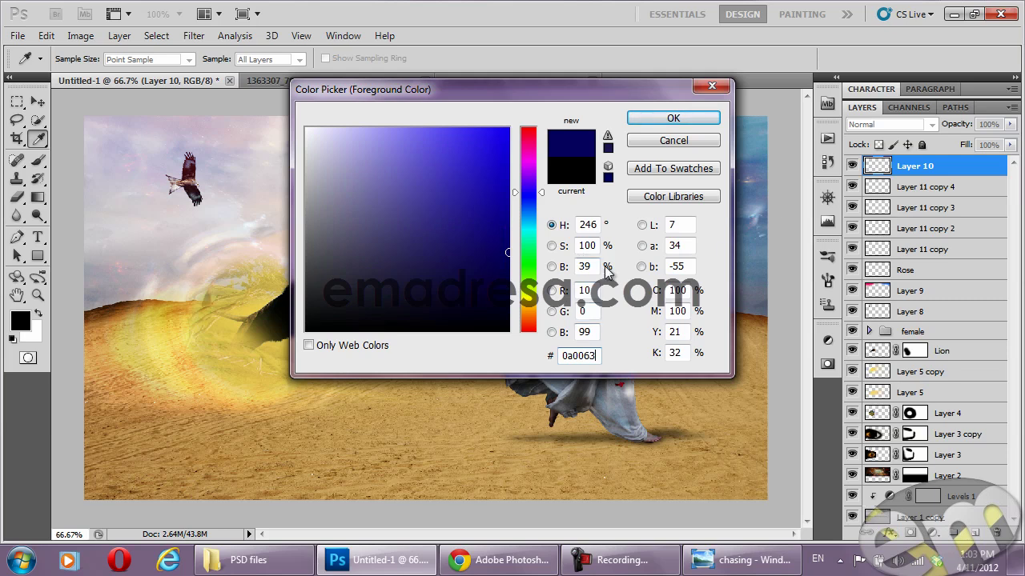
{"action": "left_click", "coordinate": [673, 119]}
{"action": "key", "text": "v"}
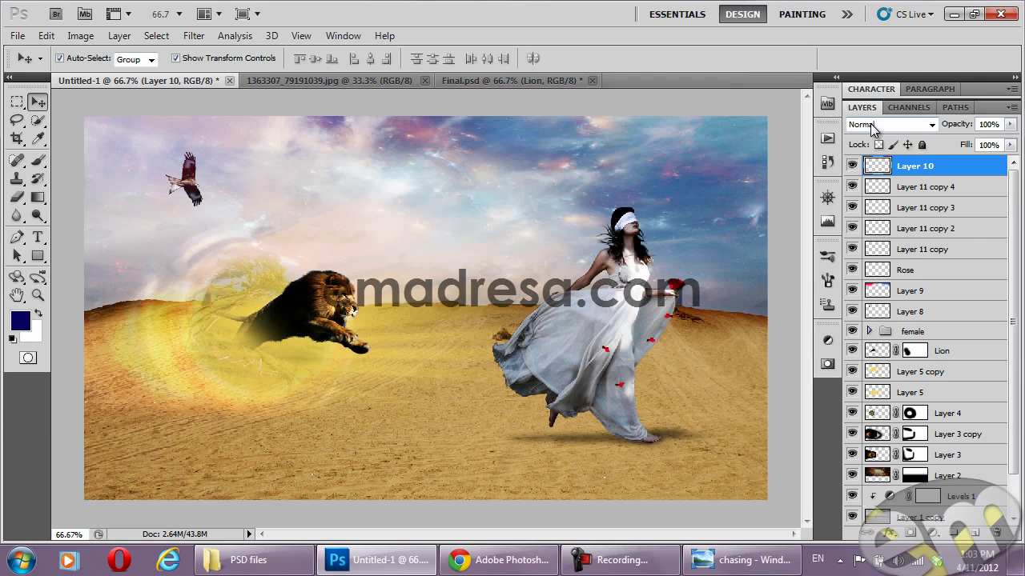
{"action": "key", "text": "alt+BackSpace"}
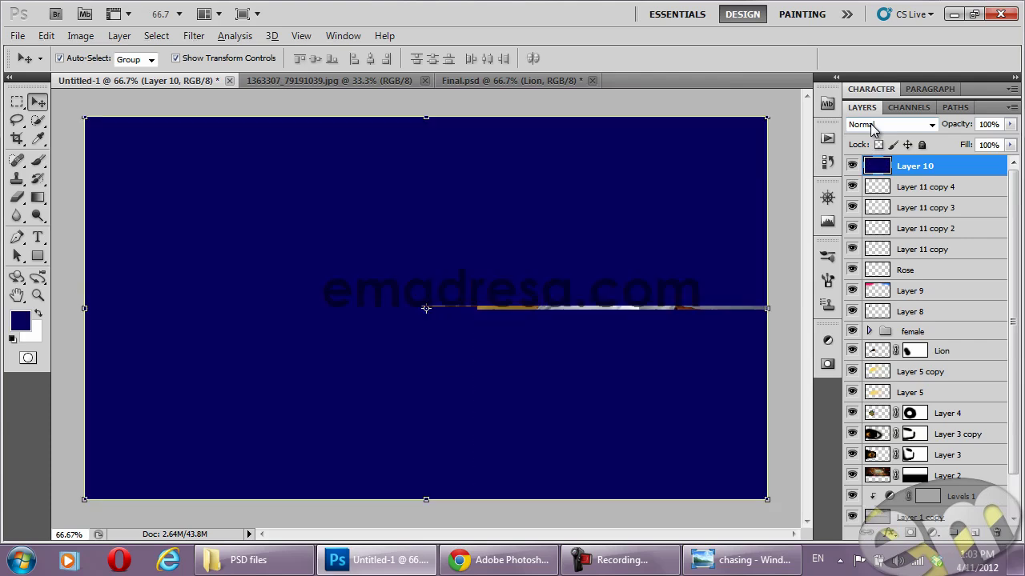
Set Layer 10 to Exclusion blend mode with fill reduced to about 72%
{"action": "left_click", "coordinate": [873, 128]}
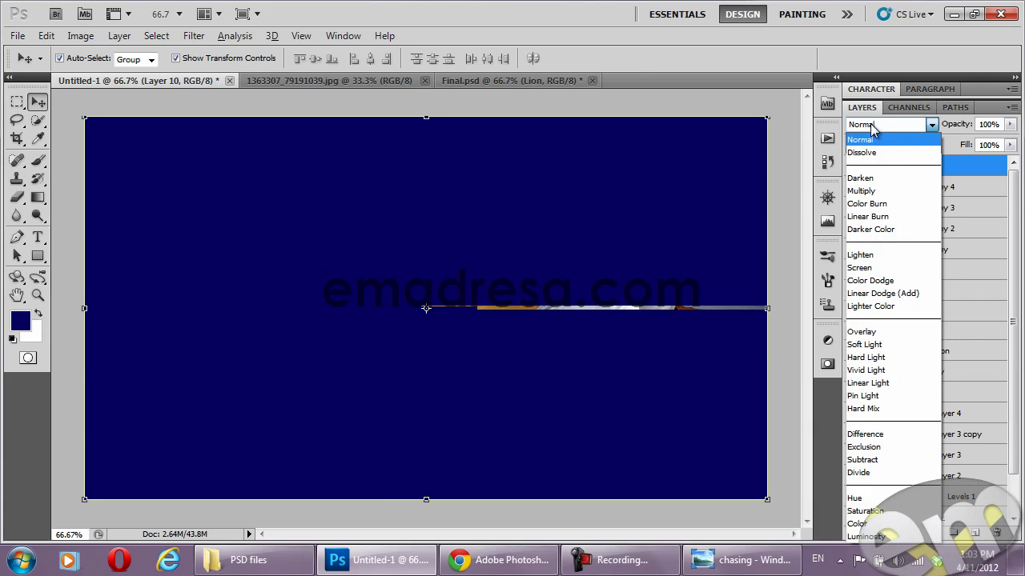
{"action": "left_click", "coordinate": [865, 446]}
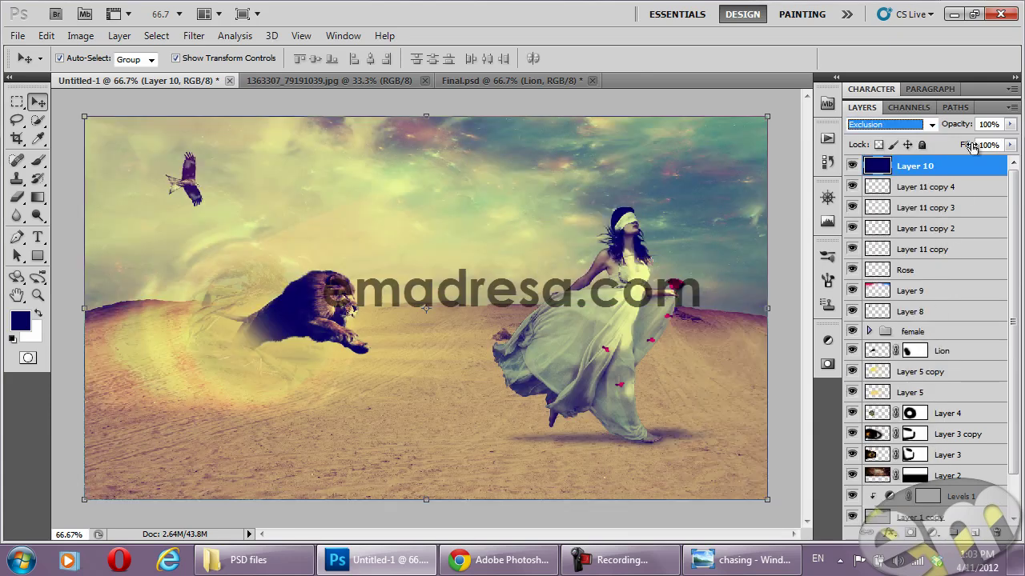
{"action": "left_click_drag", "start_coordinate": [971, 146], "coordinate": [954, 145]}
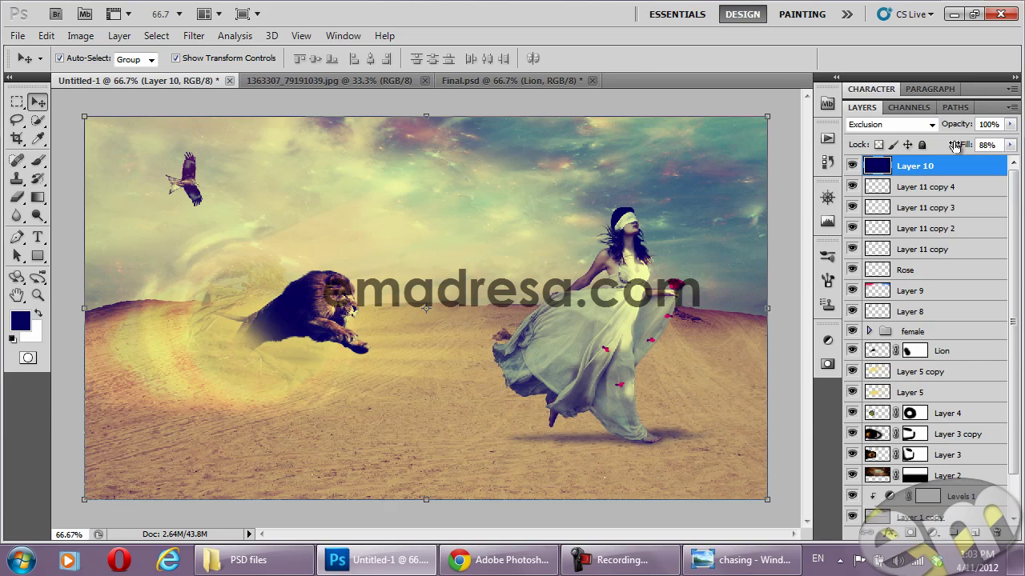
{"action": "left_click_drag", "start_coordinate": [948, 145], "coordinate": [946, 145]}
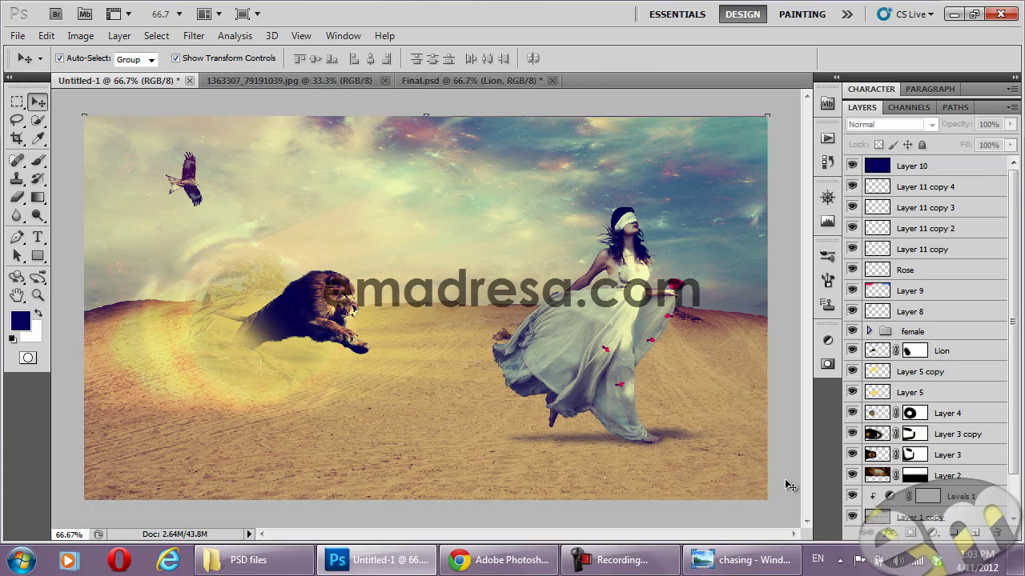
{"action": "left_click", "coordinate": [753, 562]}
{"action": "left_click", "coordinate": [752, 563]}
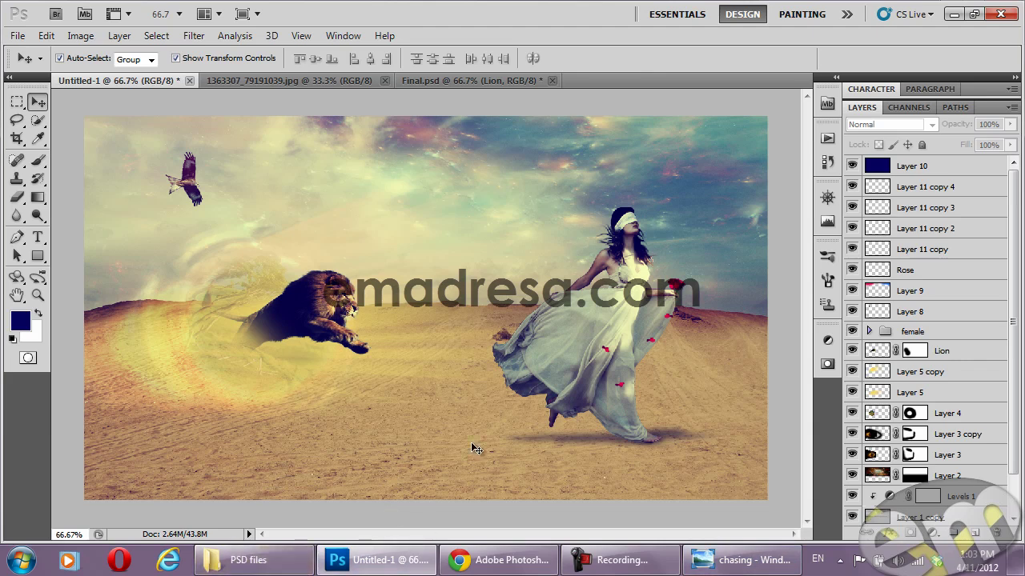
Bring Gift__Vintage_Texture_01_by_LadyAmdis.jpg from the Chasing Images folder into Photoshop
{"action": "left_click", "coordinate": [293, 562]}
{"action": "left_click", "coordinate": [312, 30]}
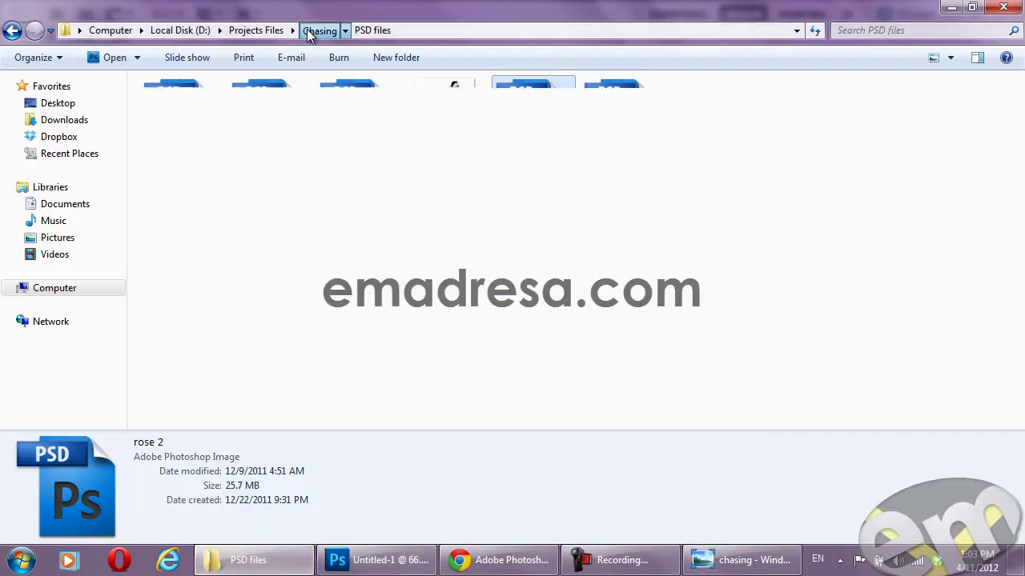
{"action": "double_click", "coordinate": [184, 105]}
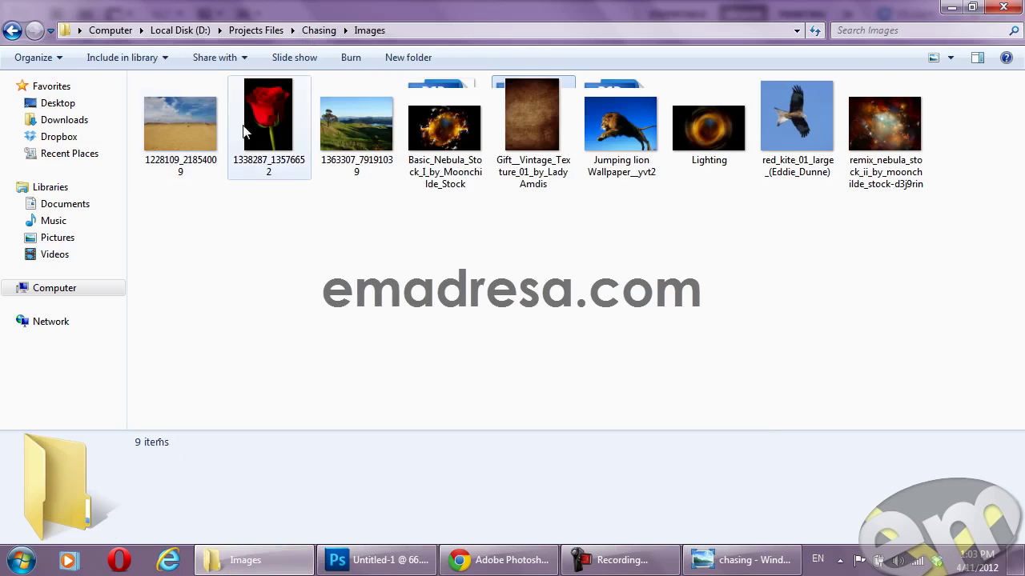
{"action": "left_click", "coordinate": [532, 152]}
{"action": "mouse_move", "coordinate": [398, 515]}
{"action": "left_mouse_down"}
{"action": "mouse_move", "coordinate": [616, 83]}
{"action": "mouse_move", "coordinate": [710, 297]}
{"action": "left_mouse_up"}
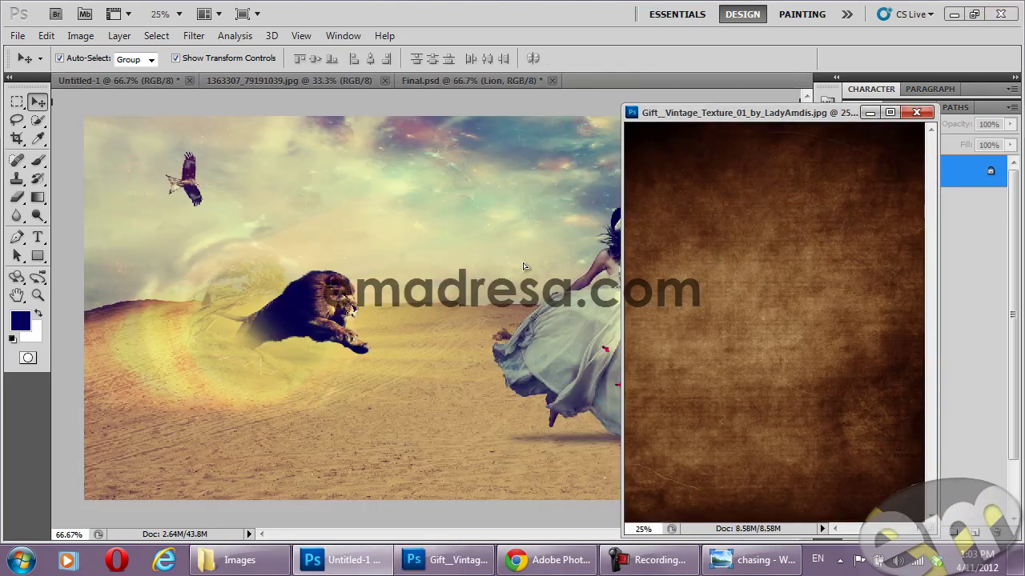
Drop the vintage texture into Untitled-1 as a new layer and close its separate file
{"action": "left_click_drag", "start_coordinate": [524, 267], "coordinate": [528, 268]}
{"action": "left_click", "coordinate": [910, 113]}
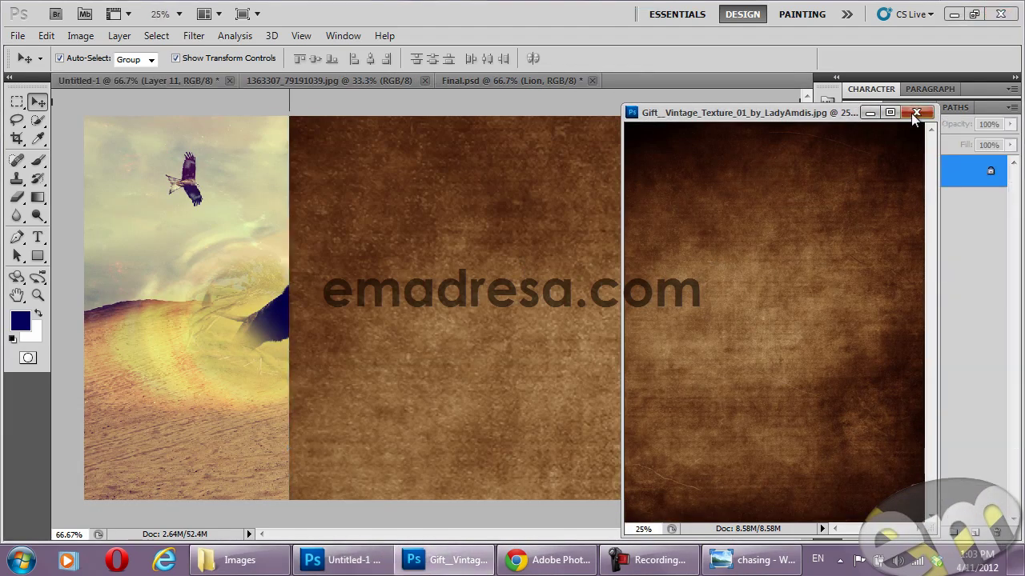
{"action": "left_click", "coordinate": [911, 113]}
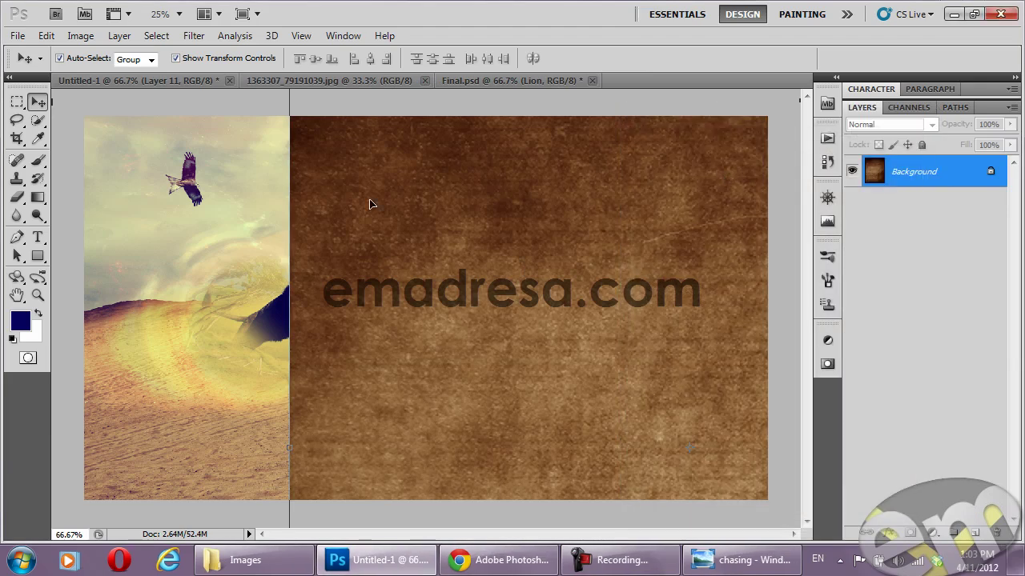
{"action": "left_click", "coordinate": [825, 198]}
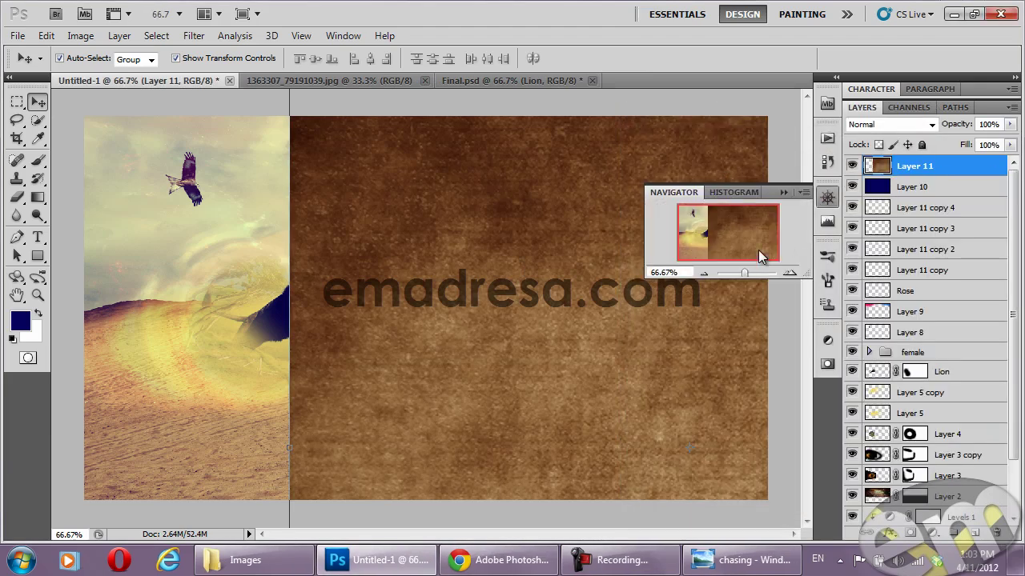
{"action": "left_click_drag", "start_coordinate": [745, 276], "coordinate": [736, 273]}
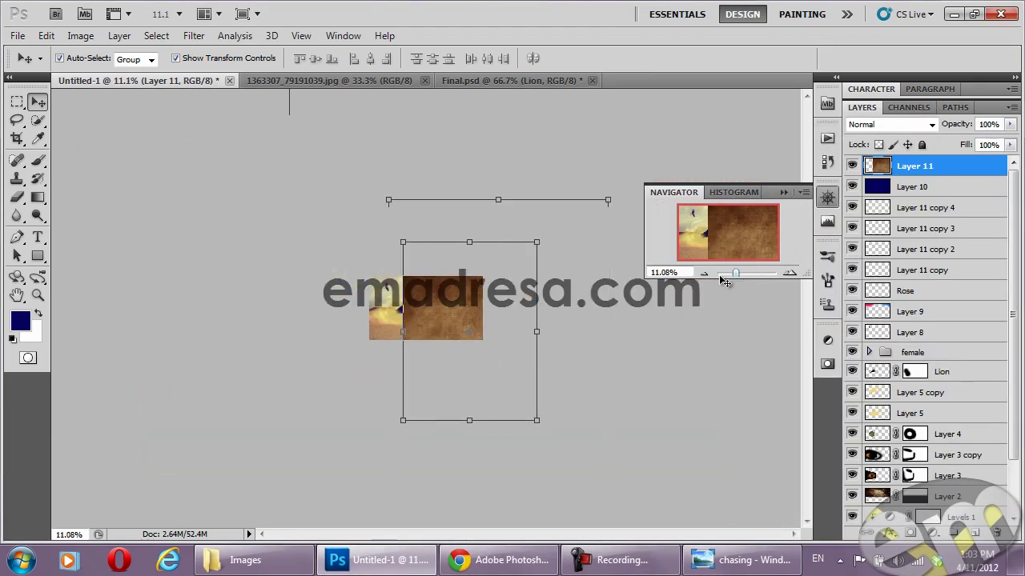
Rotate the texture layer 90° and scale it to fit the canvas
{"action": "key", "text": "ctrl+t"}
{"action": "left_click_drag", "start_coordinate": [383, 231], "coordinate": [328, 432]}
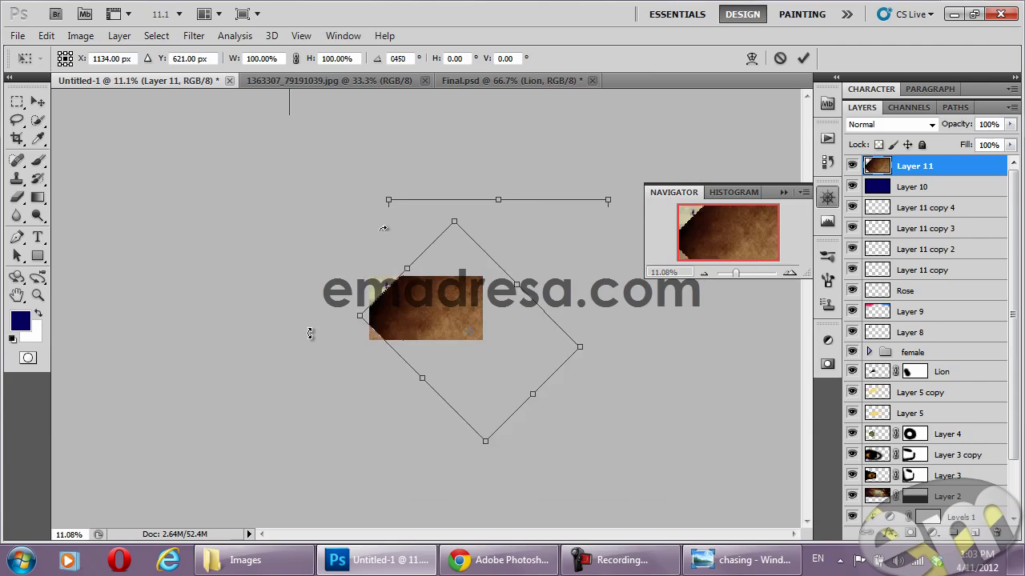
{"action": "left_click_drag", "start_coordinate": [428, 313], "coordinate": [416, 325]}
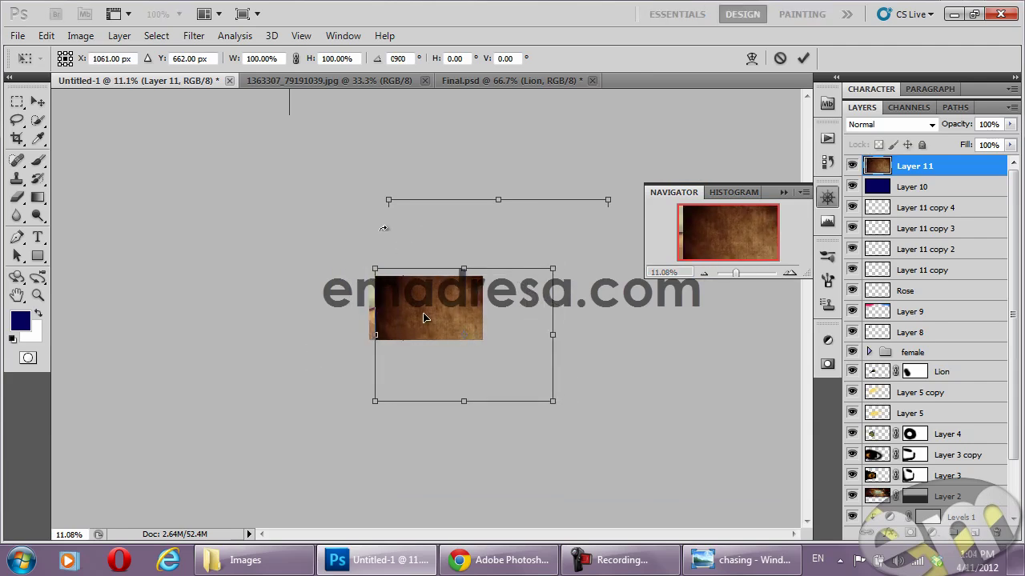
{"action": "mouse_move", "coordinate": [547, 411]}
{"action": "left_mouse_down"}
{"action": "mouse_move", "coordinate": [481, 336]}
{"action": "mouse_move", "coordinate": [496, 352]}
{"action": "left_mouse_up"}
{"action": "left_click_drag", "start_coordinate": [418, 367], "coordinate": [433, 343]}
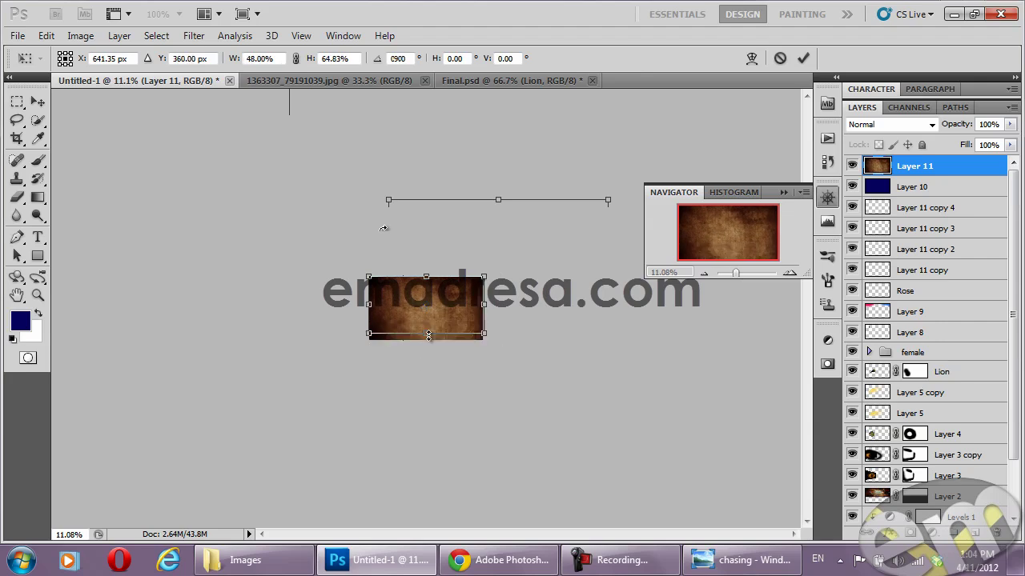
{"action": "key", "text": "Return"}
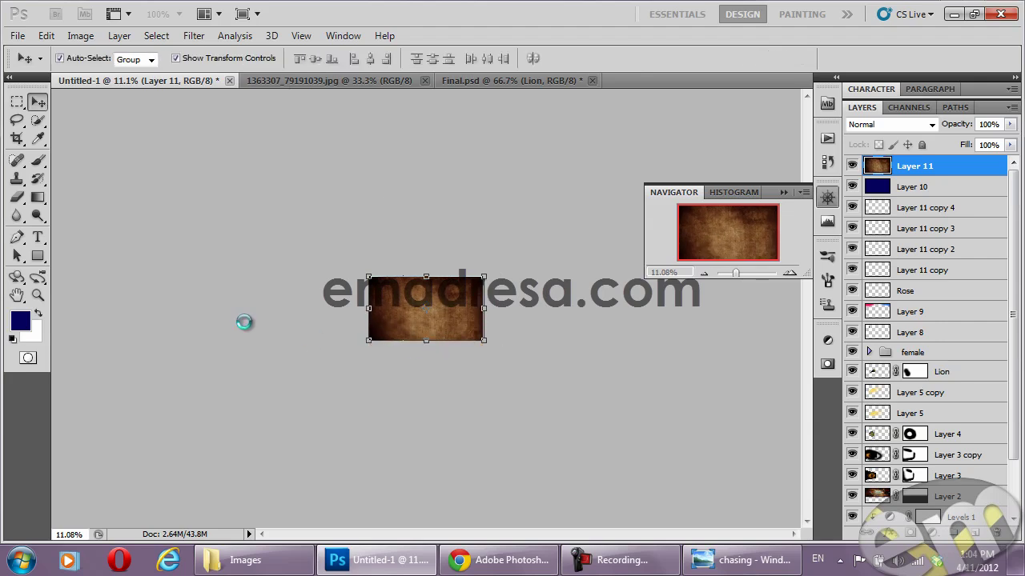
{"action": "left_click", "coordinate": [38, 296]}
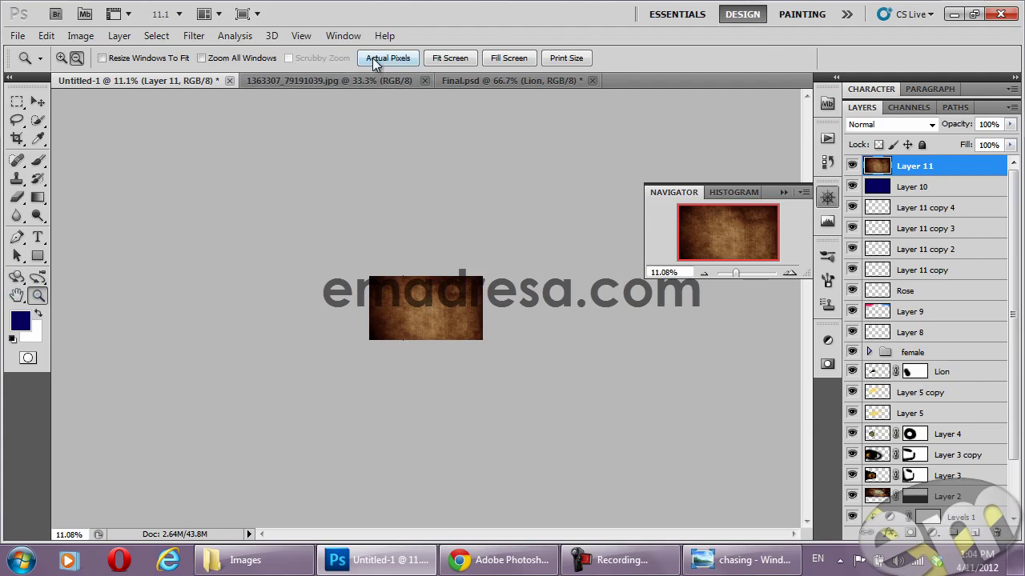
View the texture at actual pixels, zoom out to the whole image and close the Navigator
{"action": "left_click", "coordinate": [375, 64]}
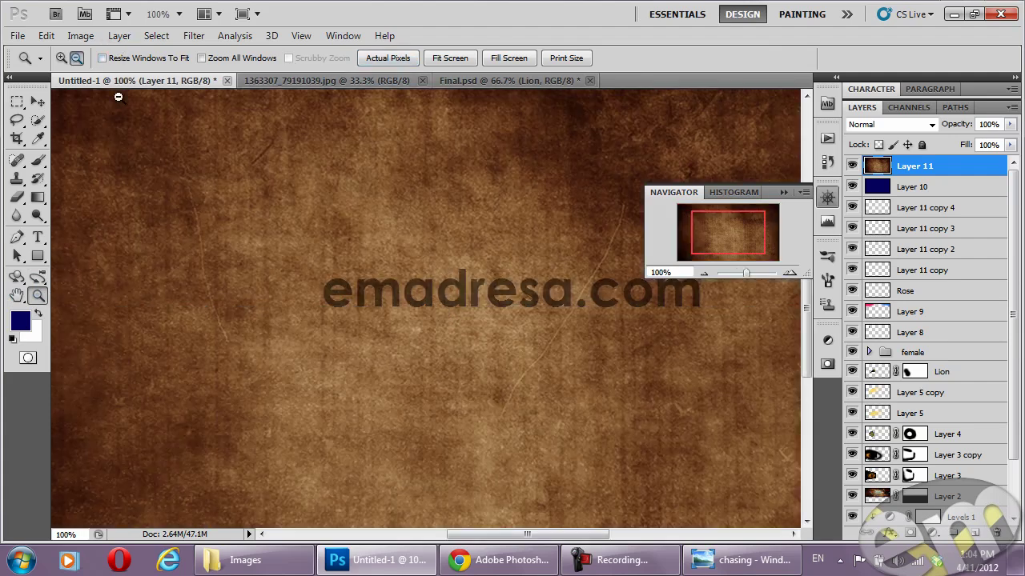
{"action": "left_click", "coordinate": [392, 244]}
{"action": "left_click", "coordinate": [393, 244]}
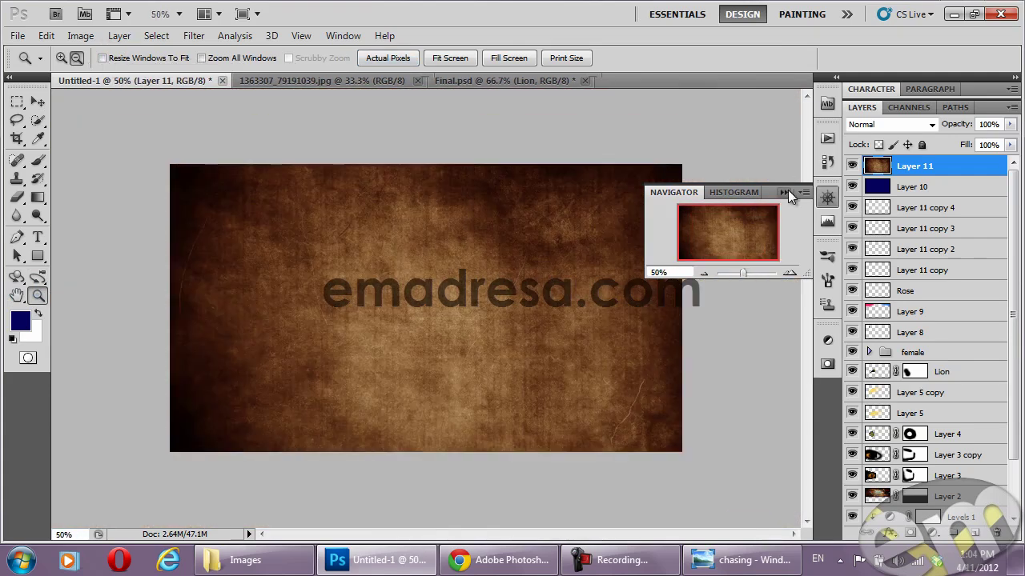
{"action": "left_click", "coordinate": [787, 192]}
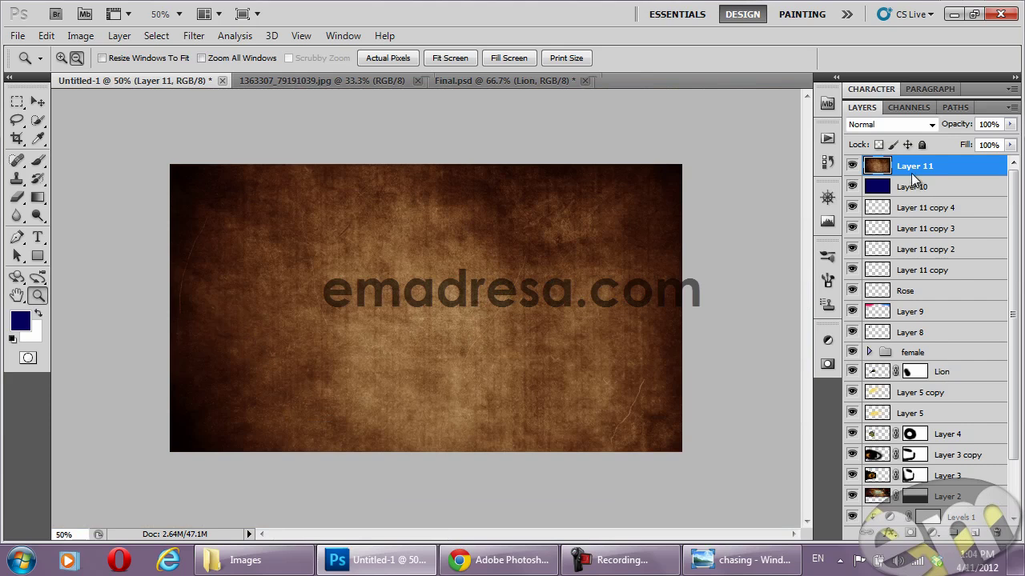
Set Layer 11 to Overlay blend mode at 37% opacity and review the composite
{"action": "left_click", "coordinate": [896, 124]}
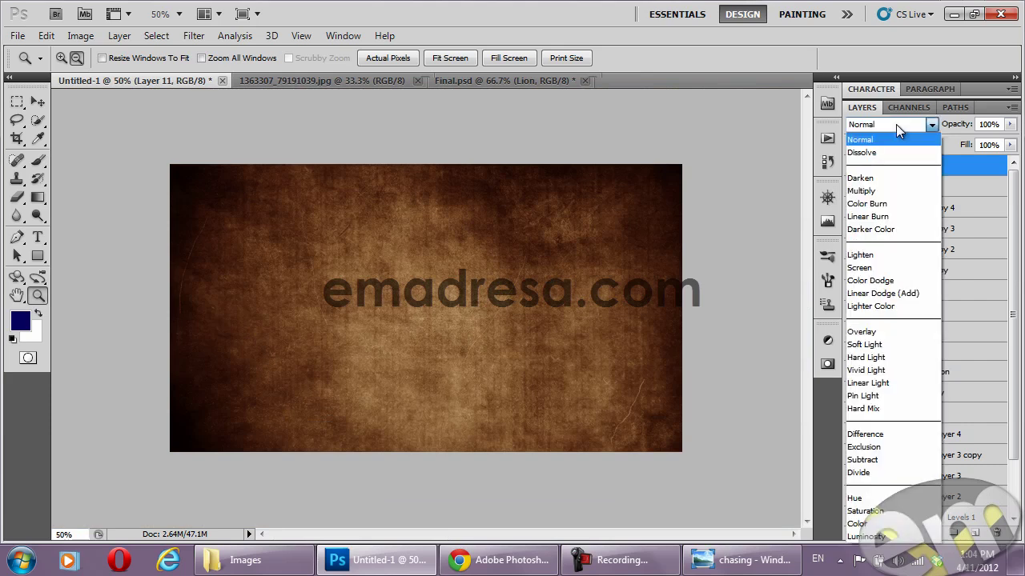
{"action": "left_click", "coordinate": [880, 330]}
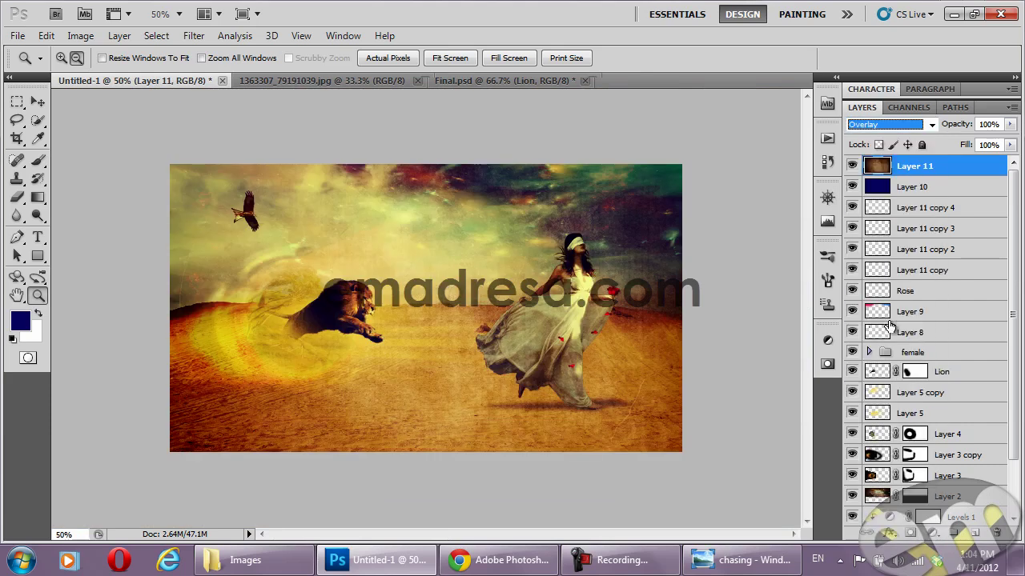
{"action": "left_click_drag", "start_coordinate": [961, 128], "coordinate": [908, 128]}
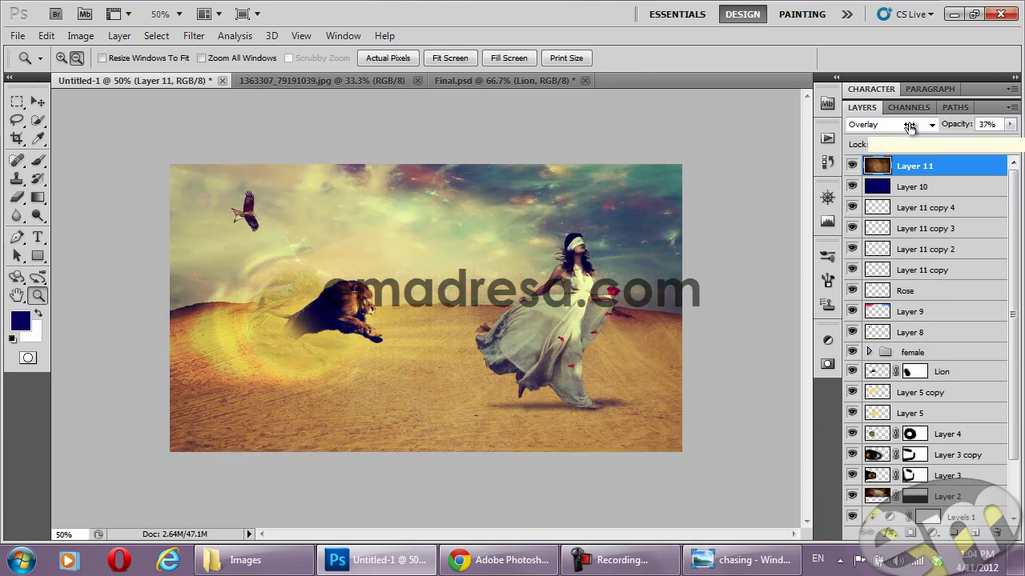
{"action": "left_click", "coordinate": [400, 60]}
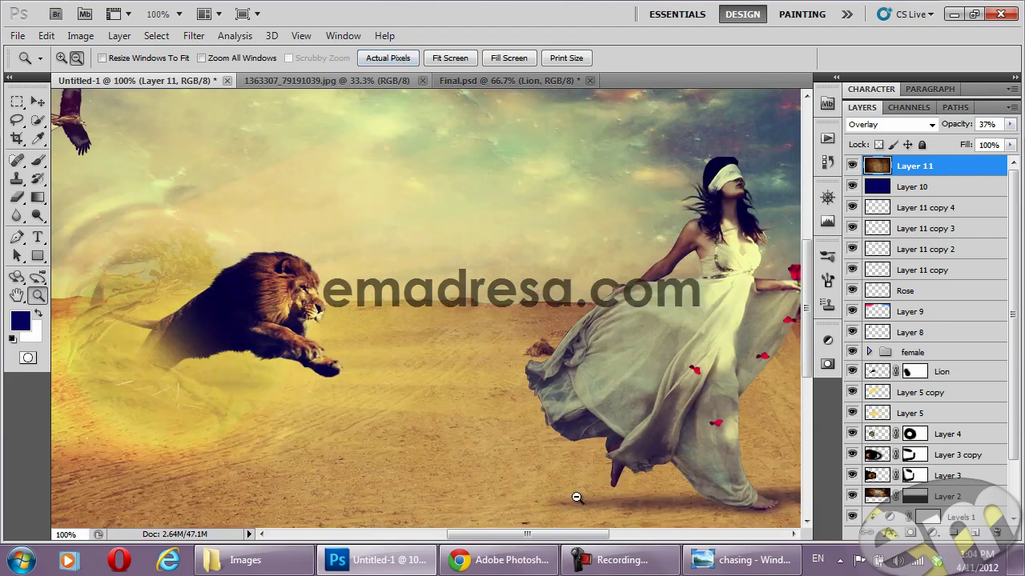
{"action": "left_click_drag", "start_coordinate": [562, 535], "coordinate": [598, 537]}
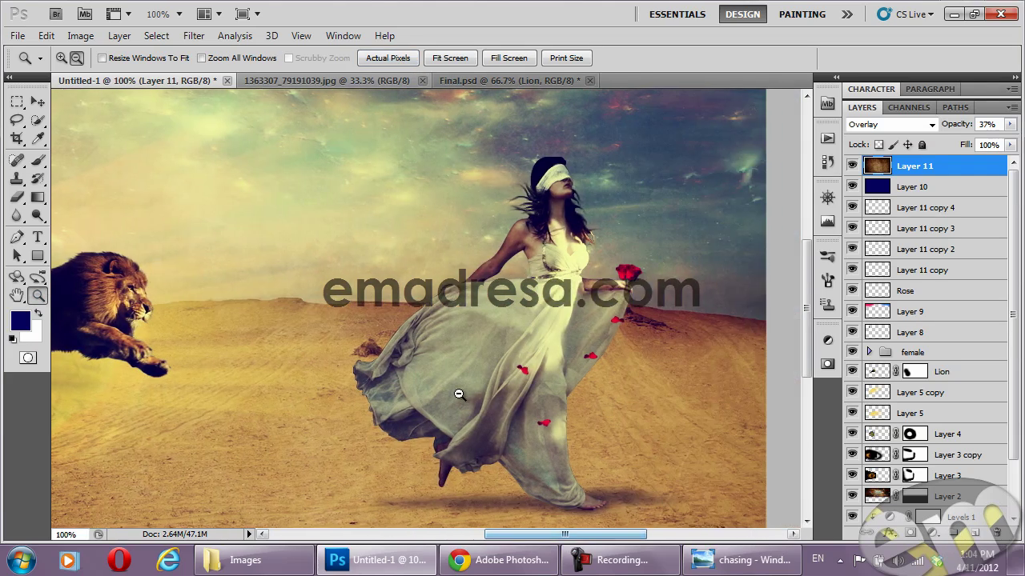
{"action": "left_click", "coordinate": [457, 393], "text": "alt"}
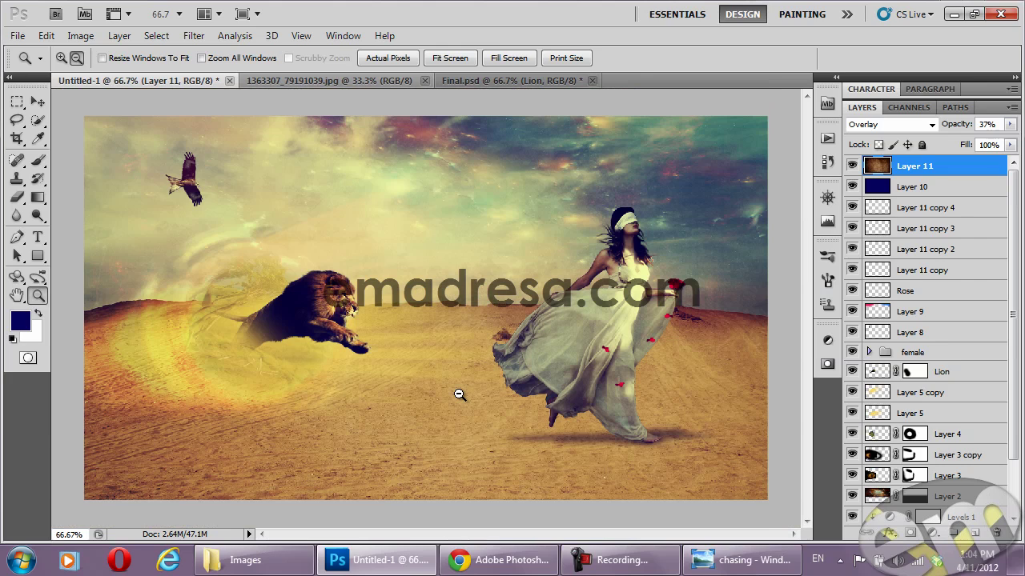
{"action": "left_click", "coordinate": [733, 562]}
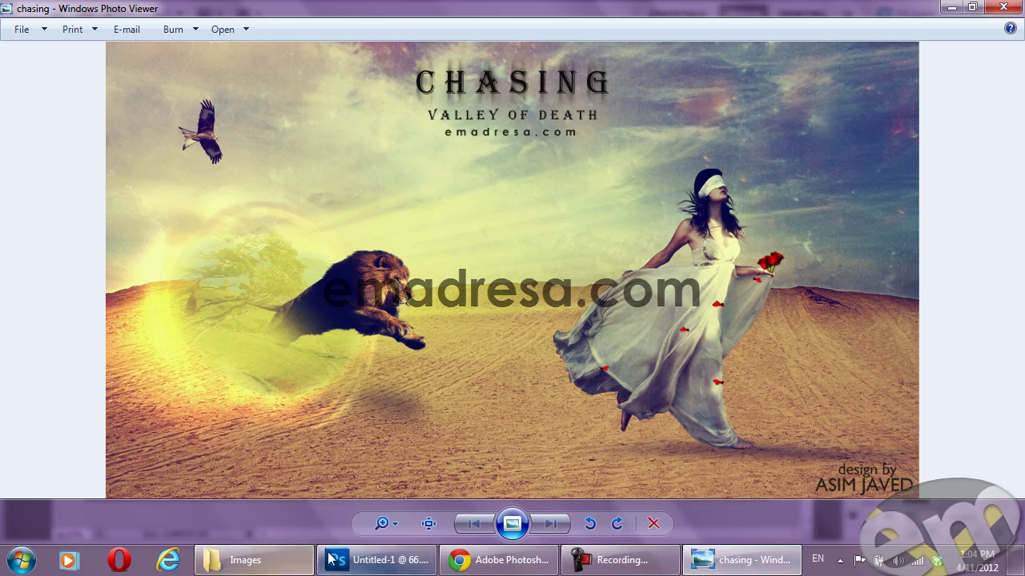
{"action": "left_click", "coordinate": [376, 560]}
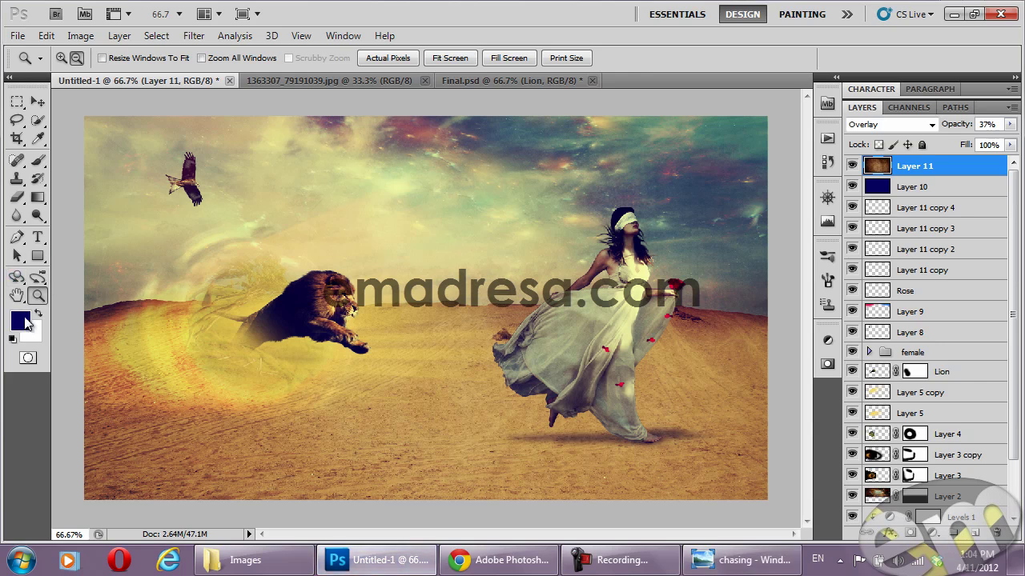
Set the foreground colour to black in the Color Picker
{"action": "left_click", "coordinate": [21, 321]}
{"action": "left_click", "coordinate": [508, 330]}
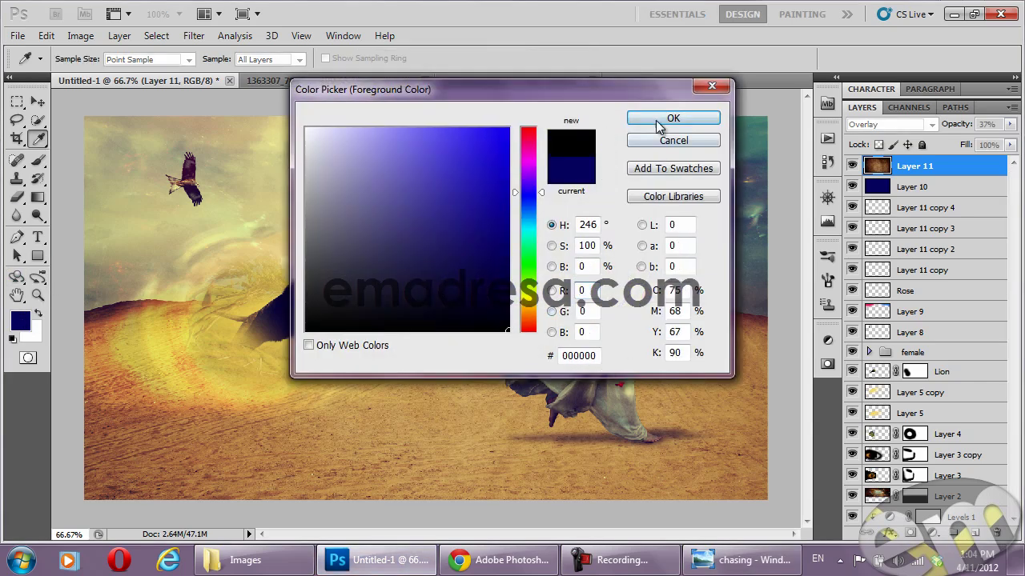
{"action": "left_click", "coordinate": [671, 120]}
Type the designer's name as a text line just above the canvas centre
{"action": "left_click", "coordinate": [36, 240]}
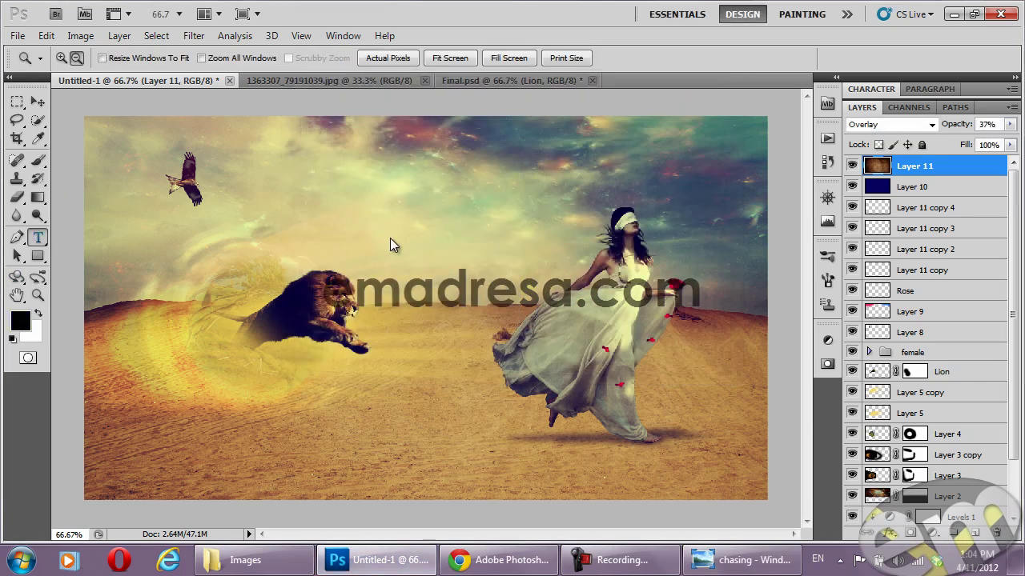
{"action": "left_click", "coordinate": [411, 234]}
{"action": "type", "text": "ASIM"}
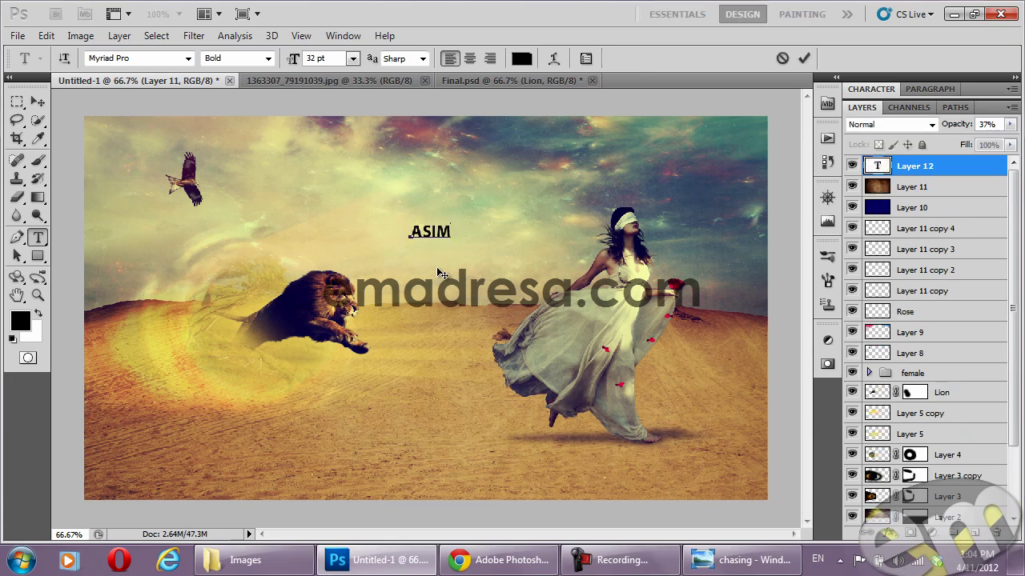
{"action": "type", "text": " JAVED"}
{"action": "left_click", "coordinate": [37, 296]}
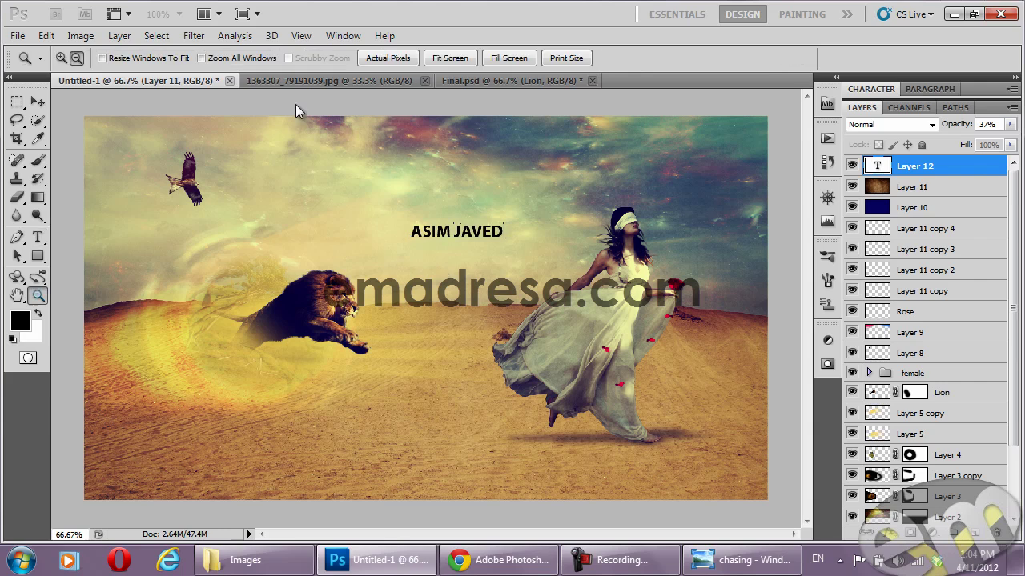
{"action": "left_click", "coordinate": [378, 57]}
{"action": "scroll", "coordinate": [277, 259], "scroll_direction": "up", "scroll_amount": 3}
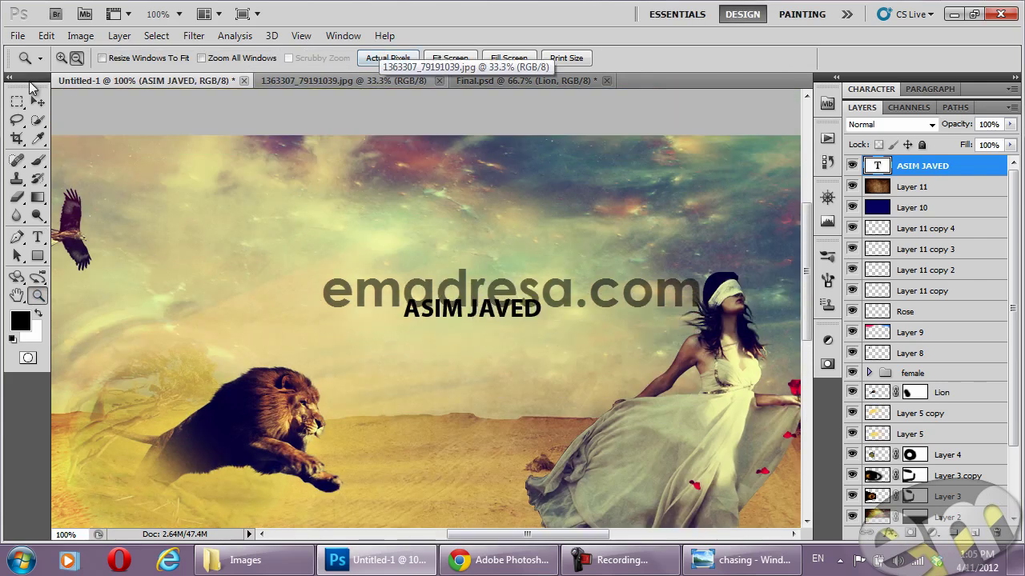
Move the name text near the top, then duplicate it below the original and rasterize the copy
{"action": "left_click", "coordinate": [38, 102]}
{"action": "left_click_drag", "start_coordinate": [472, 306], "coordinate": [445, 176]}
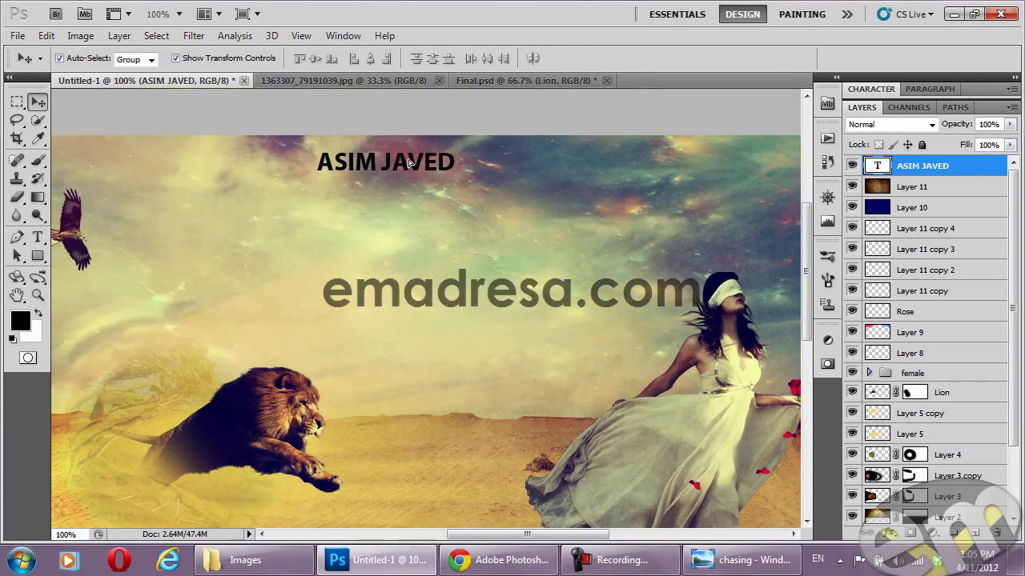
{"action": "left_click_drag", "start_coordinate": [933, 168], "coordinate": [973, 532]}
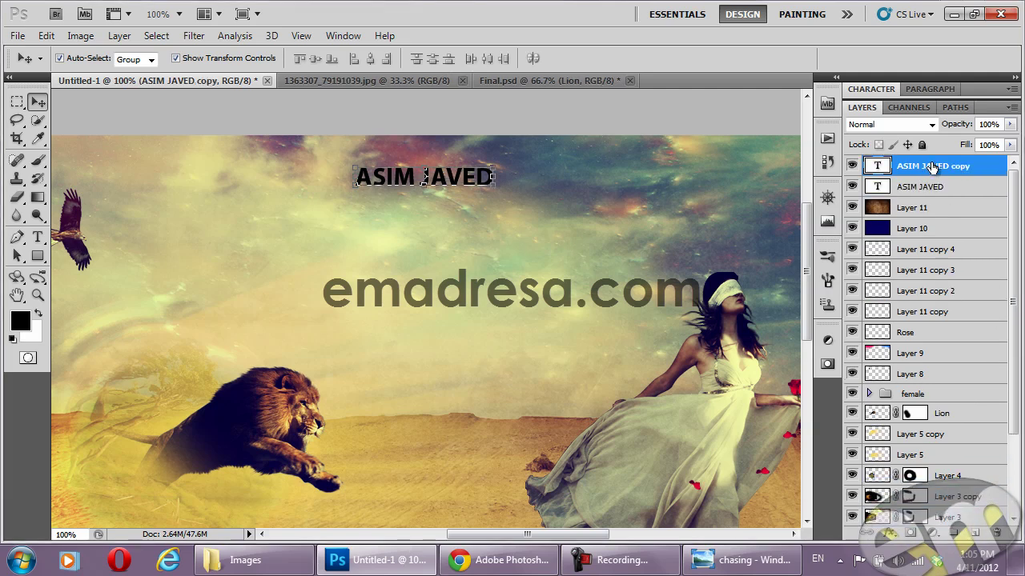
{"action": "left_click_drag", "start_coordinate": [928, 166], "coordinate": [957, 192]}
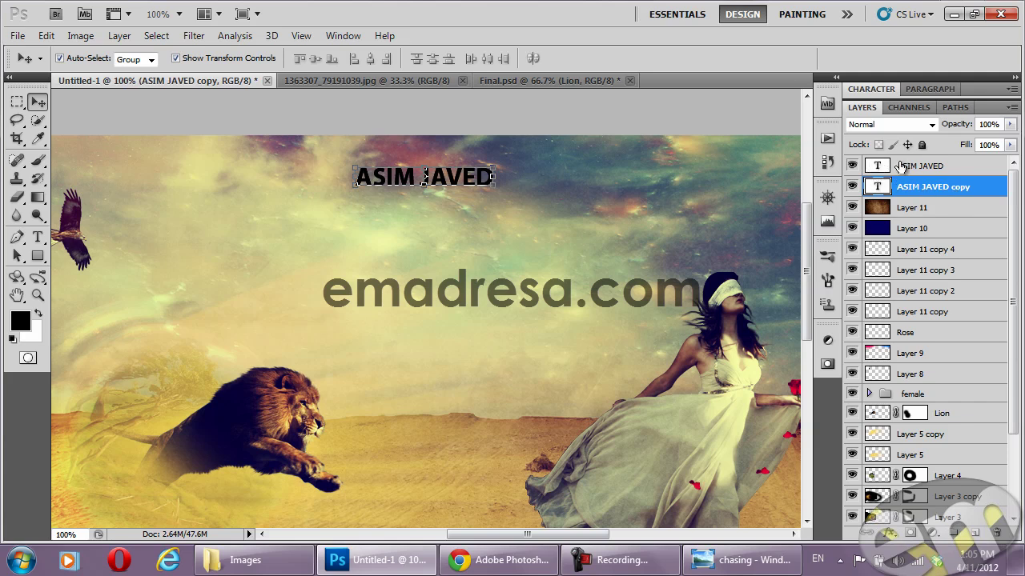
{"action": "right_click", "coordinate": [973, 185]}
{"action": "left_click", "coordinate": [905, 257]}
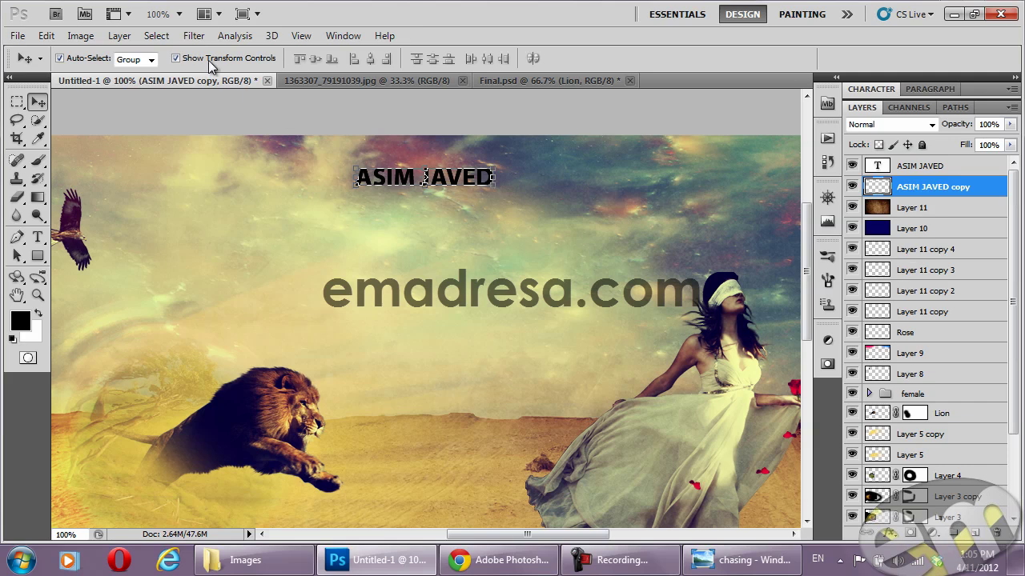
Select a rectangle around the text copy and apply Motion Blur at 90° angle, 27 px distance
{"action": "left_click_drag", "start_coordinate": [24, 96], "coordinate": [80, 101]}
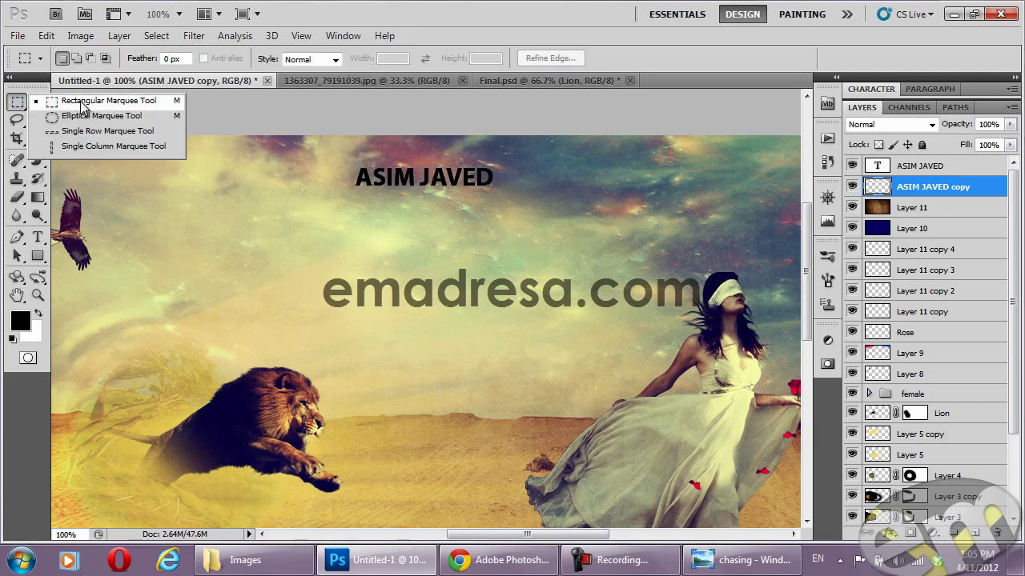
{"action": "left_click_drag", "start_coordinate": [290, 135], "coordinate": [553, 226]}
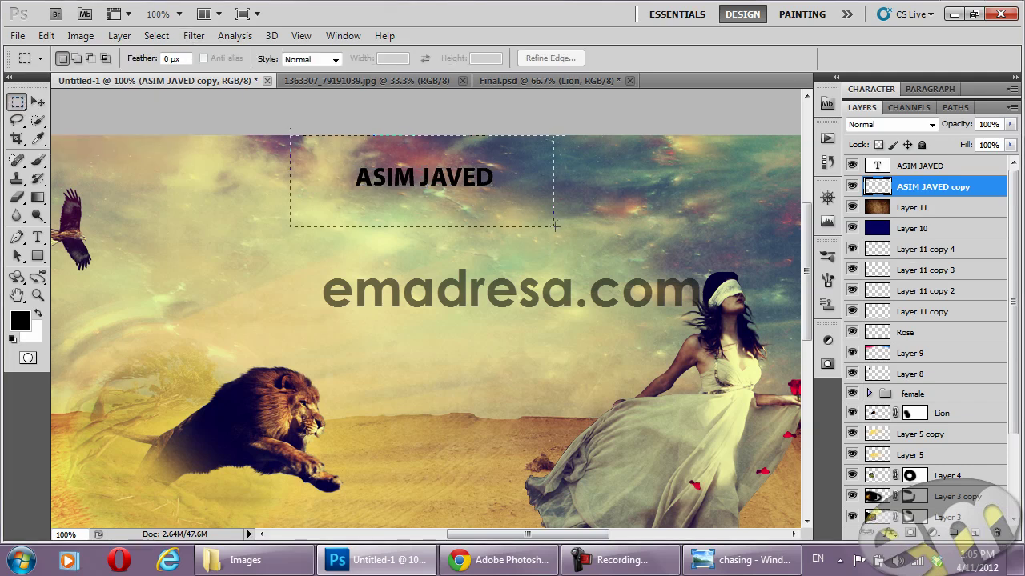
{"action": "left_click", "coordinate": [194, 36]}
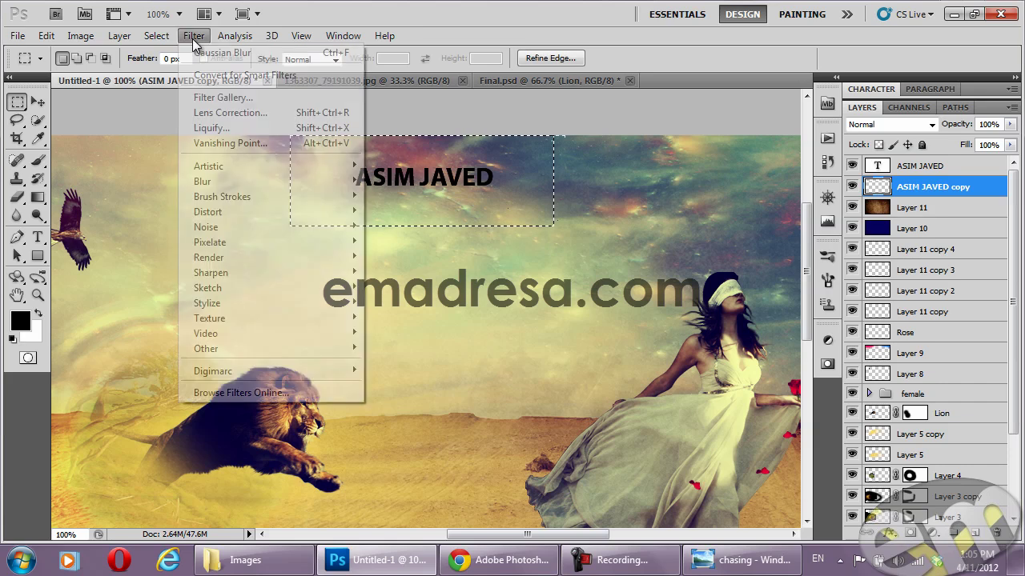
{"action": "mouse_move", "coordinate": [202, 181]}
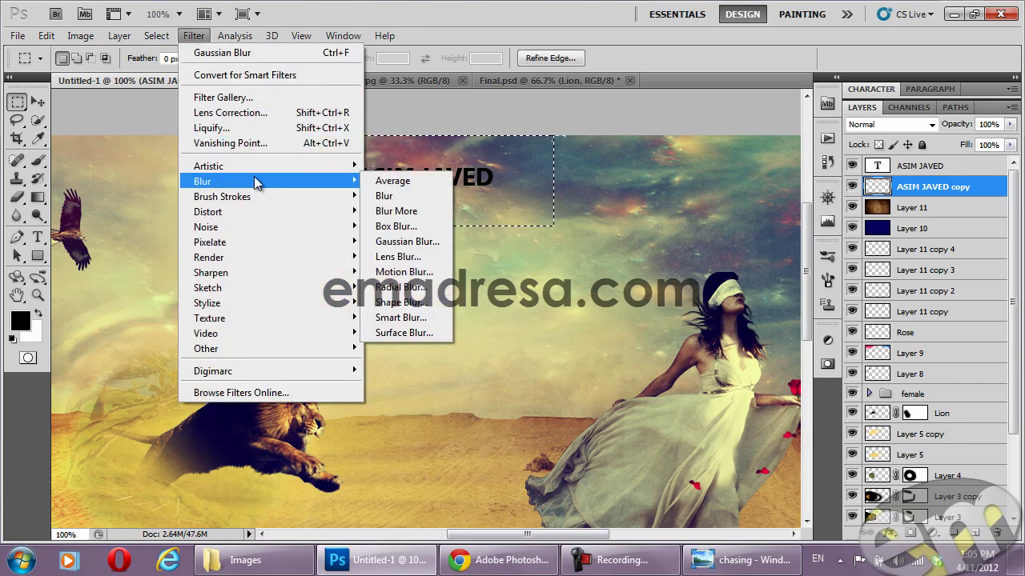
{"action": "left_click", "coordinate": [412, 272]}
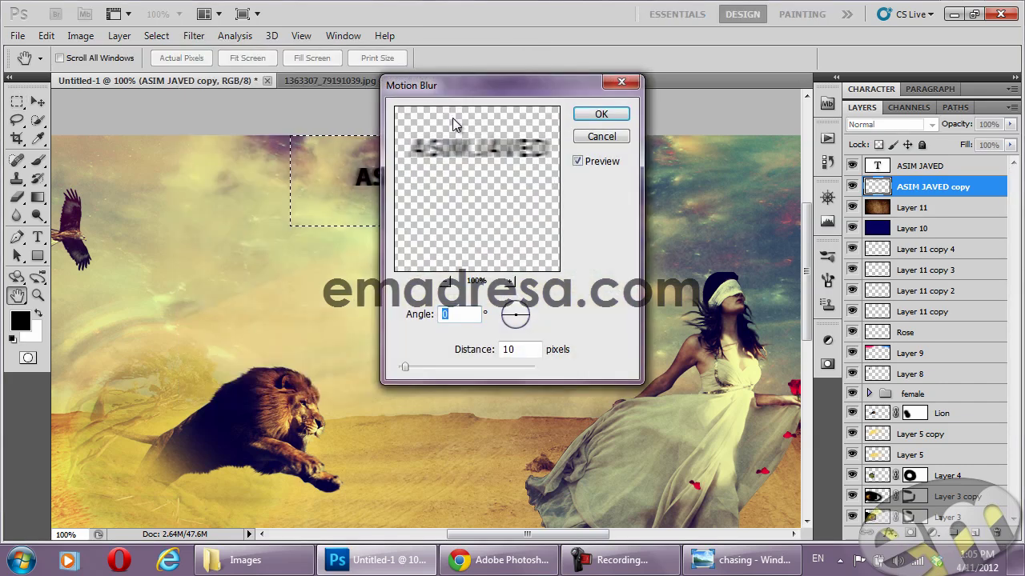
{"action": "left_click_drag", "start_coordinate": [467, 95], "coordinate": [641, 124]}
{"action": "left_click_drag", "start_coordinate": [704, 352], "coordinate": [685, 311]}
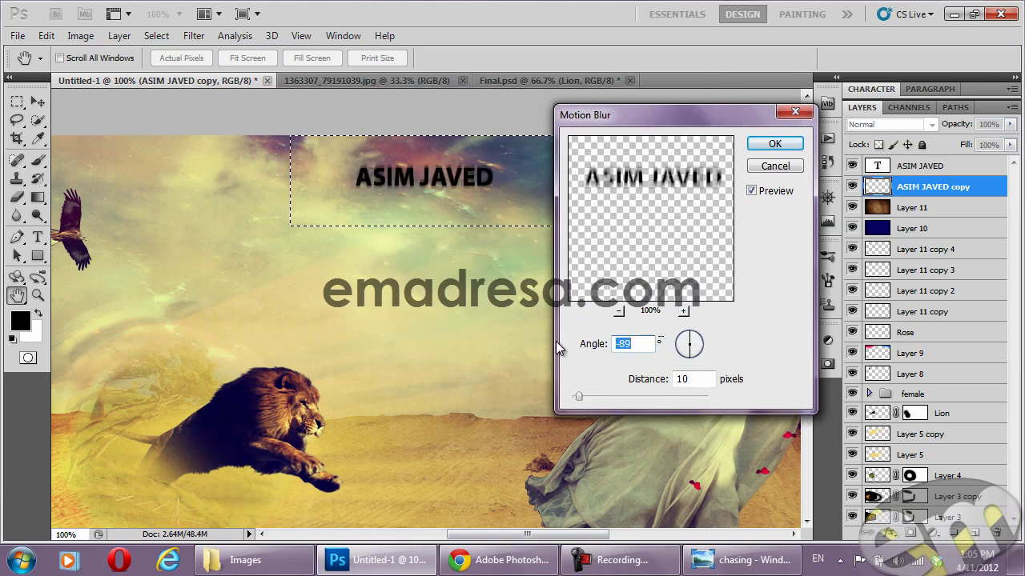
{"action": "type", "text": "90"}
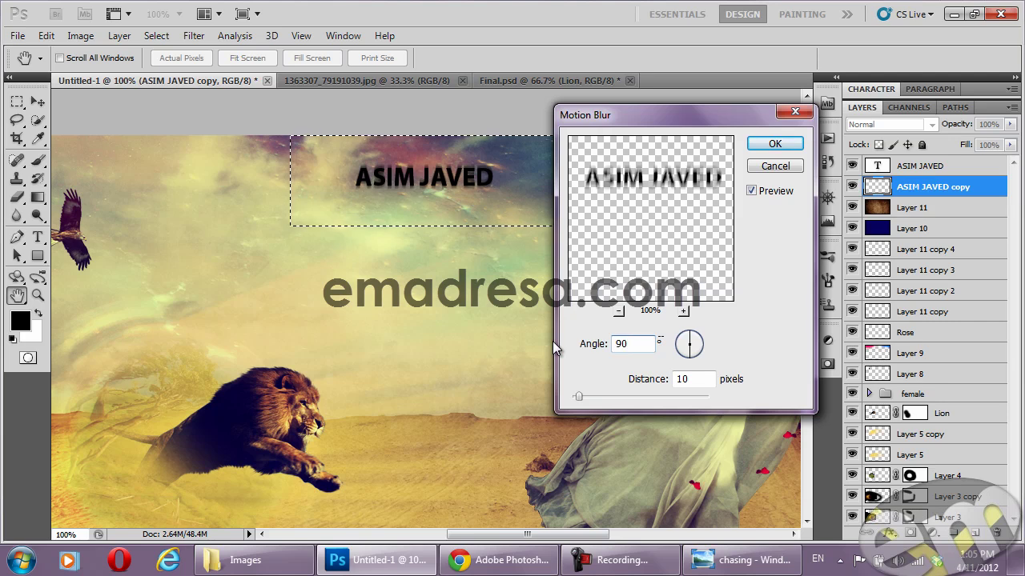
{"action": "left_click_drag", "start_coordinate": [578, 397], "coordinate": [593, 400]}
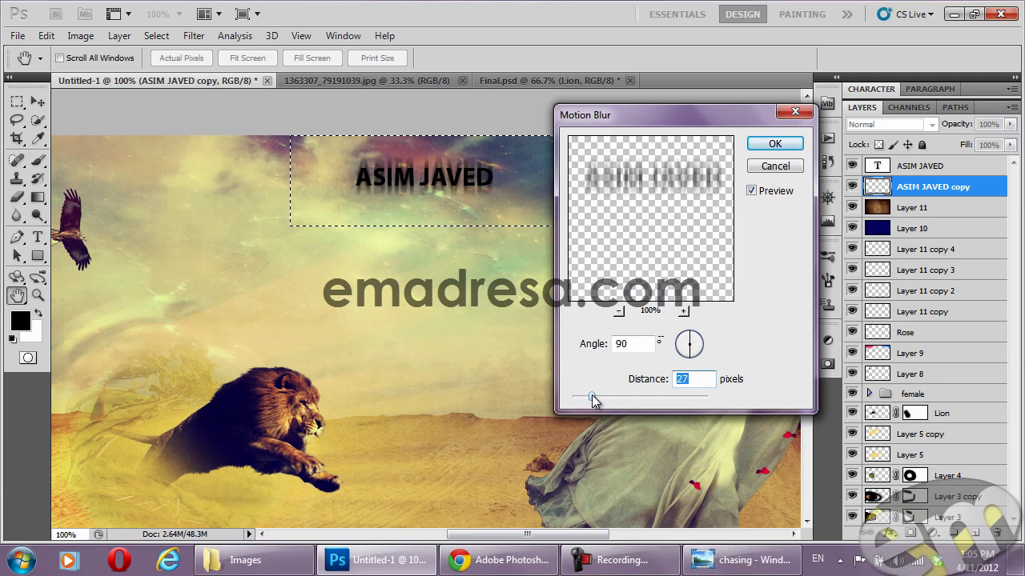
{"action": "left_click", "coordinate": [775, 144]}
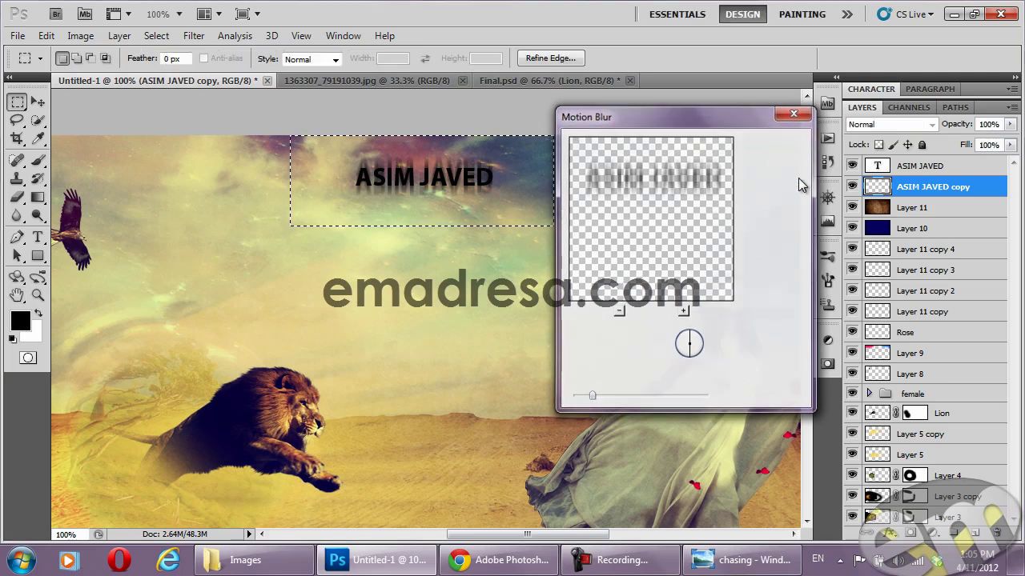
Lower the original sharp text layer's opacity to 57% and compare with the reference image
{"action": "left_click", "coordinate": [913, 165]}
{"action": "mouse_move", "coordinate": [957, 124]}
{"action": "left_mouse_down"}
{"action": "mouse_move", "coordinate": [917, 134]}
{"action": "mouse_move", "coordinate": [955, 129]}
{"action": "left_mouse_up"}
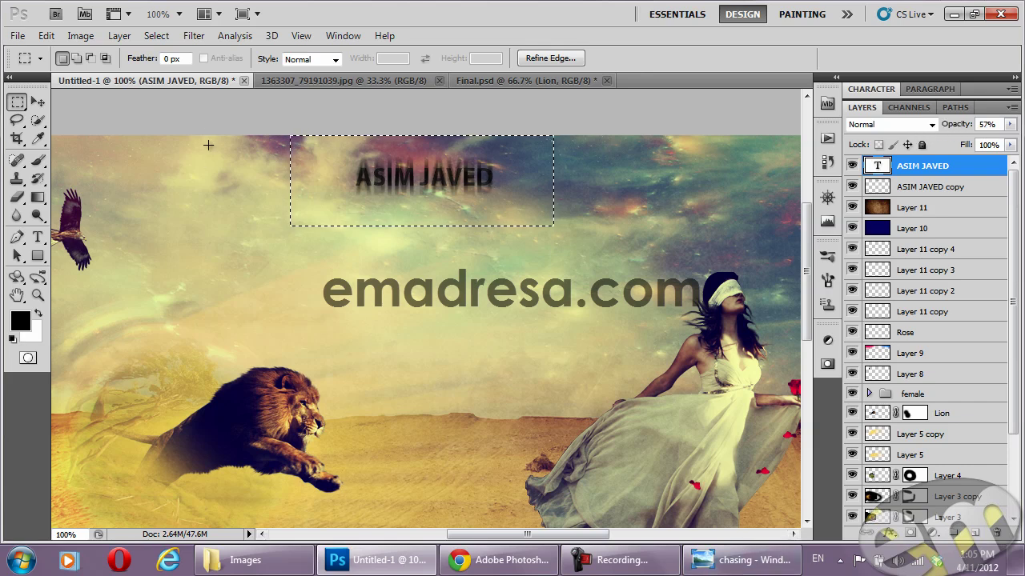
{"action": "left_click", "coordinate": [741, 559]}
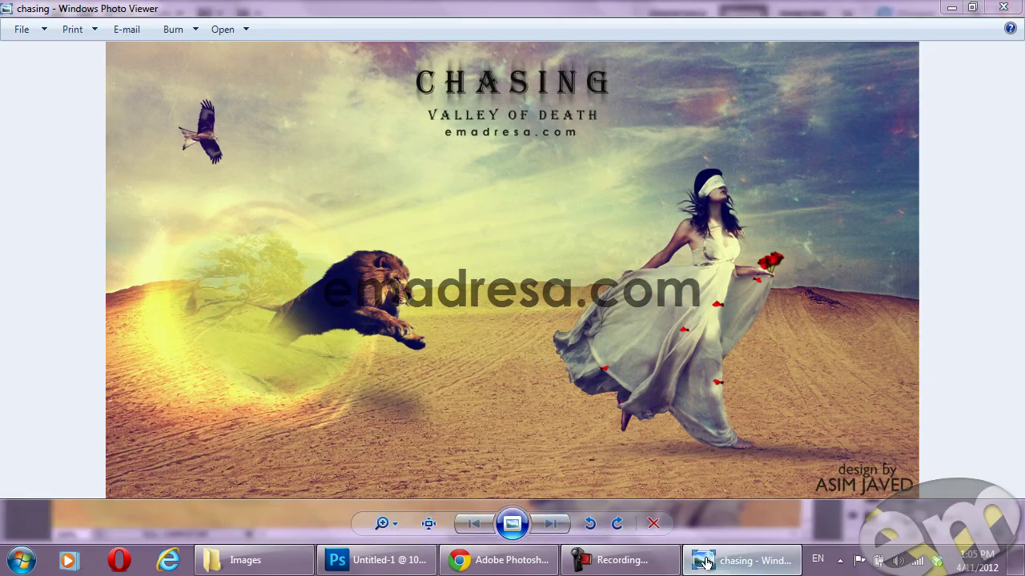
{"action": "left_click", "coordinate": [377, 559]}
Lower the blurred copy's opacity, then show the finished 'chasing' image in Windows Photo Viewer
{"action": "left_click", "coordinate": [959, 189]}
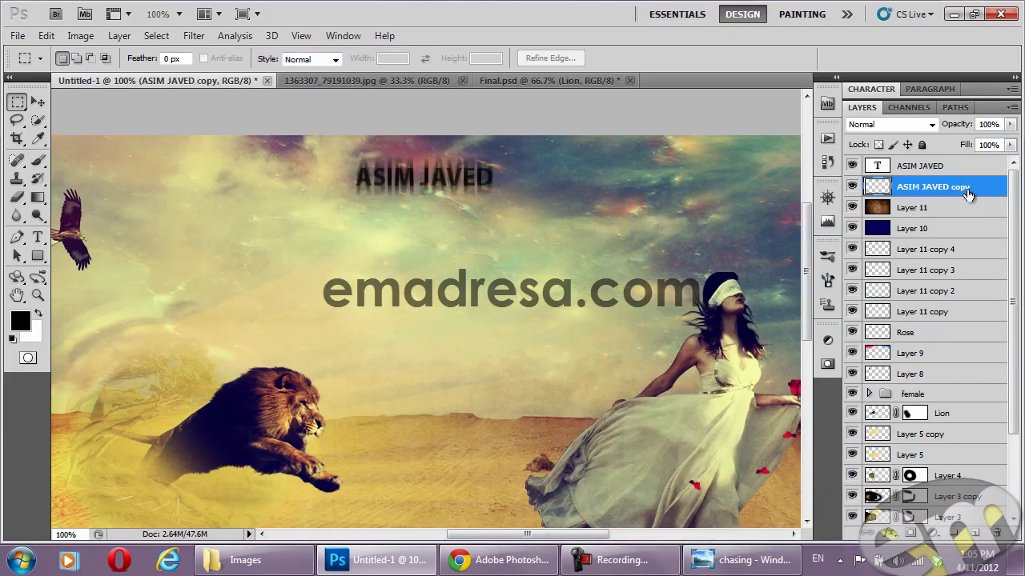
{"action": "left_click_drag", "start_coordinate": [958, 125], "coordinate": [943, 124]}
{"action": "left_click", "coordinate": [940, 168]}
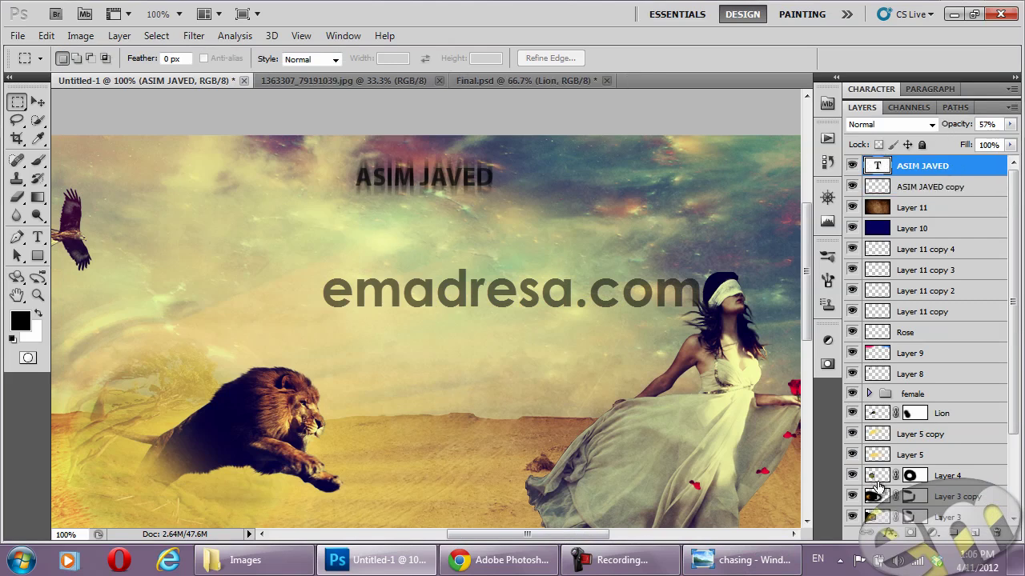
{"action": "left_click", "coordinate": [748, 567]}
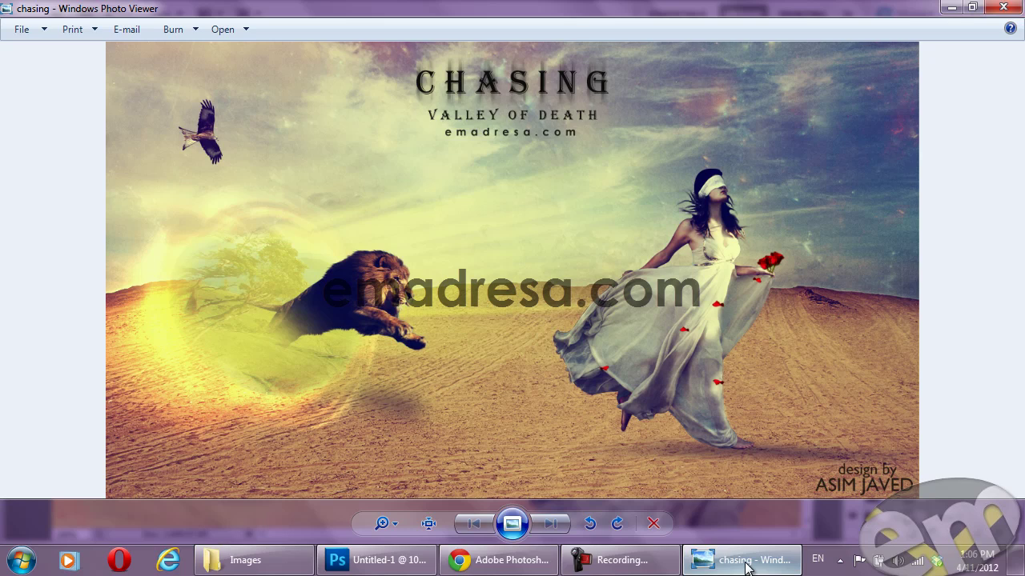
Load achidosti.com in a new Chrome tab by typing 'ach' and accepting the autocomplete
{"action": "left_click", "coordinate": [497, 570]}
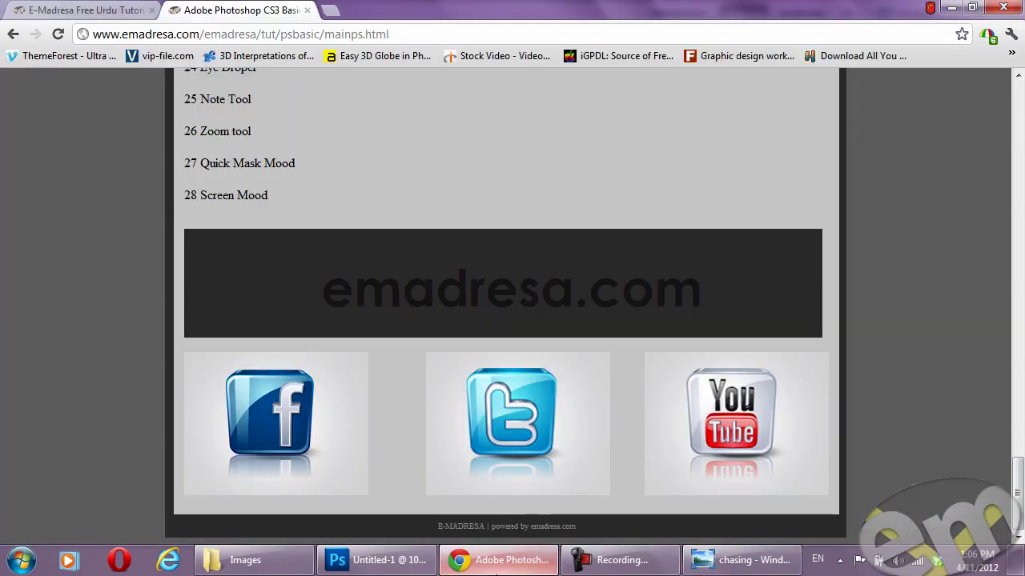
{"action": "left_click", "coordinate": [330, 11]}
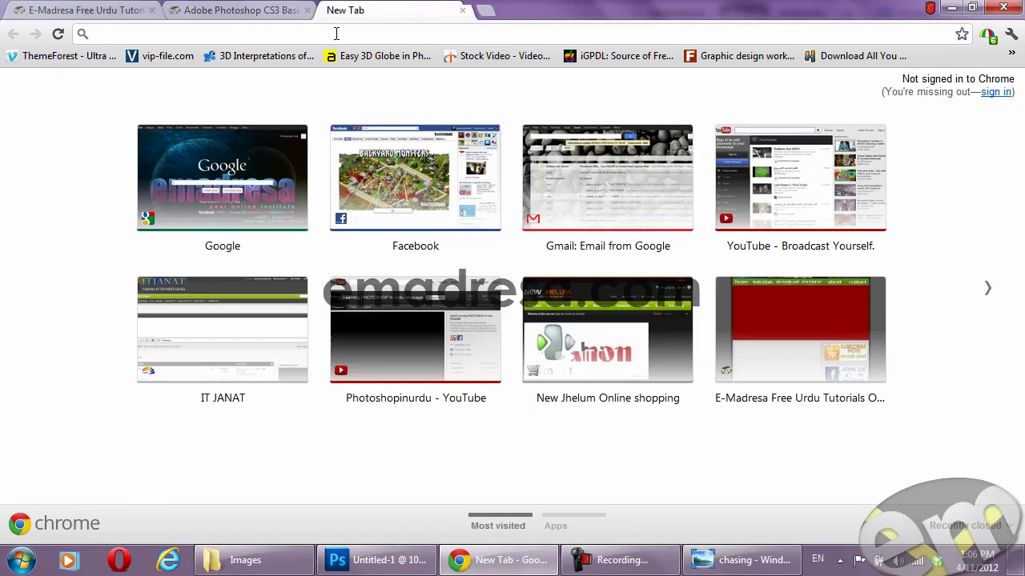
{"action": "type", "text": "ach"}
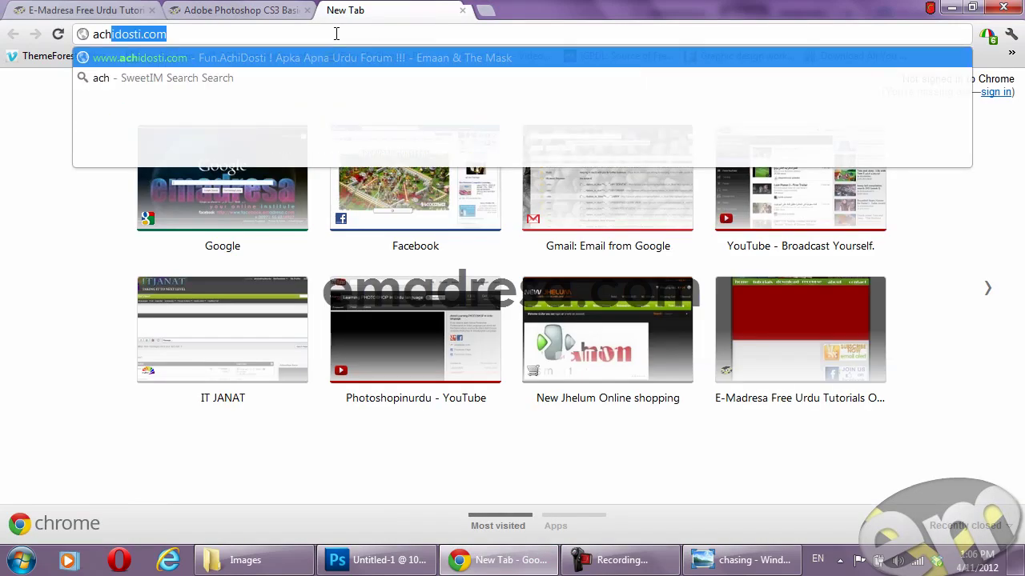
{"action": "key", "text": "Return"}
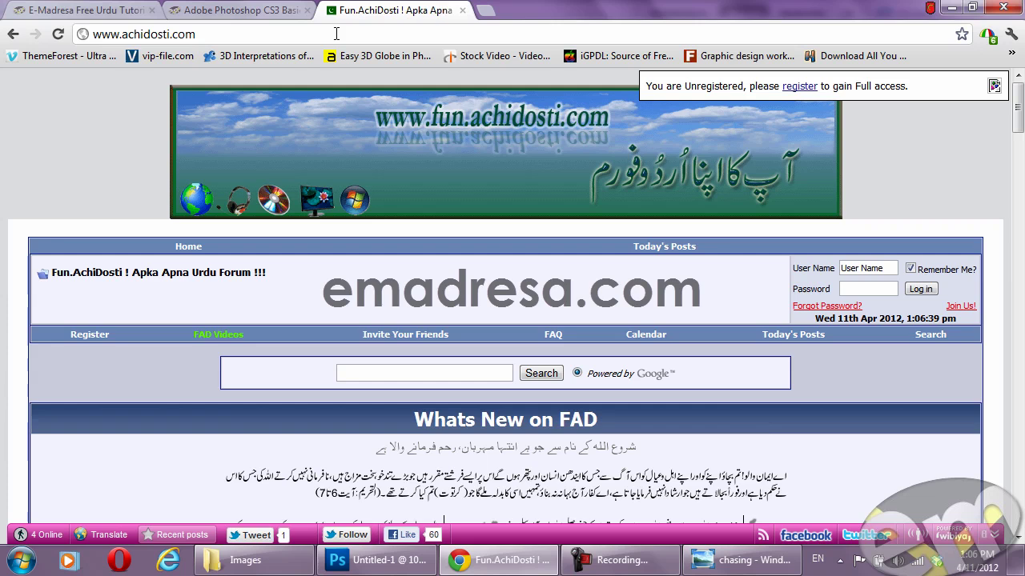
Scroll through the forum categories down to I.T Zone and back up to English Corner
{"action": "scroll", "coordinate": [33, 312], "scroll_direction": "down", "scroll_amount": 3}
{"action": "scroll", "coordinate": [33, 312], "scroll_direction": "down", "scroll_amount": 3}
{"action": "scroll", "coordinate": [33, 312], "scroll_direction": "down", "scroll_amount": 1}
{"action": "scroll", "coordinate": [33, 312], "scroll_direction": "down", "scroll_amount": 4}
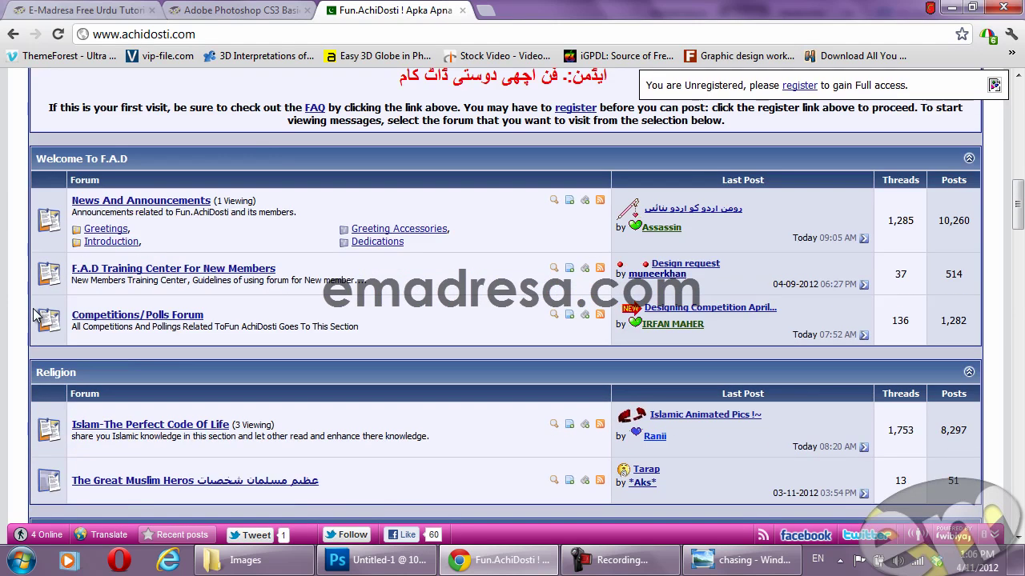
{"action": "scroll", "coordinate": [35, 315], "scroll_direction": "down", "scroll_amount": 3}
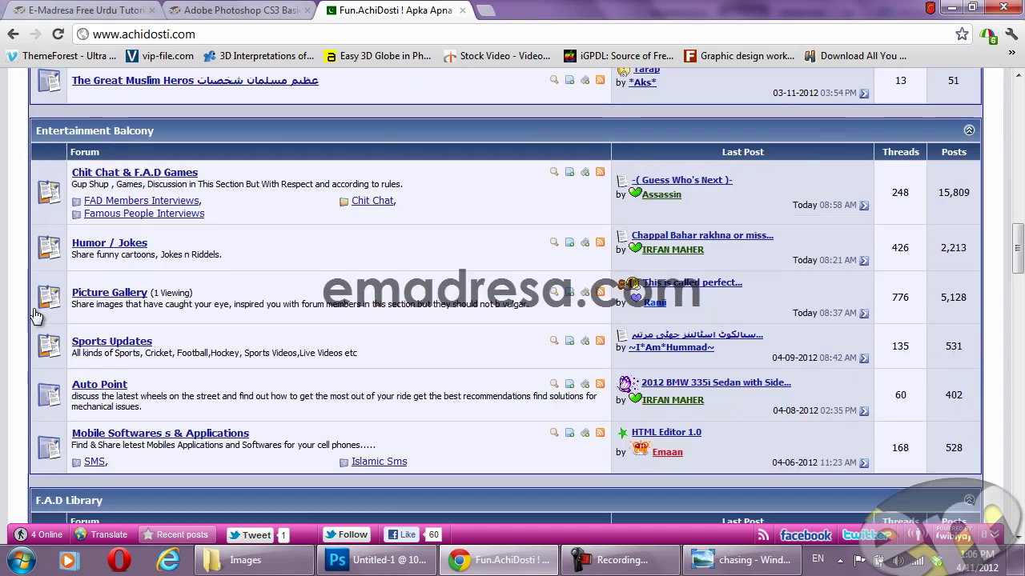
{"action": "scroll", "coordinate": [35, 315], "scroll_direction": "down", "scroll_amount": 2}
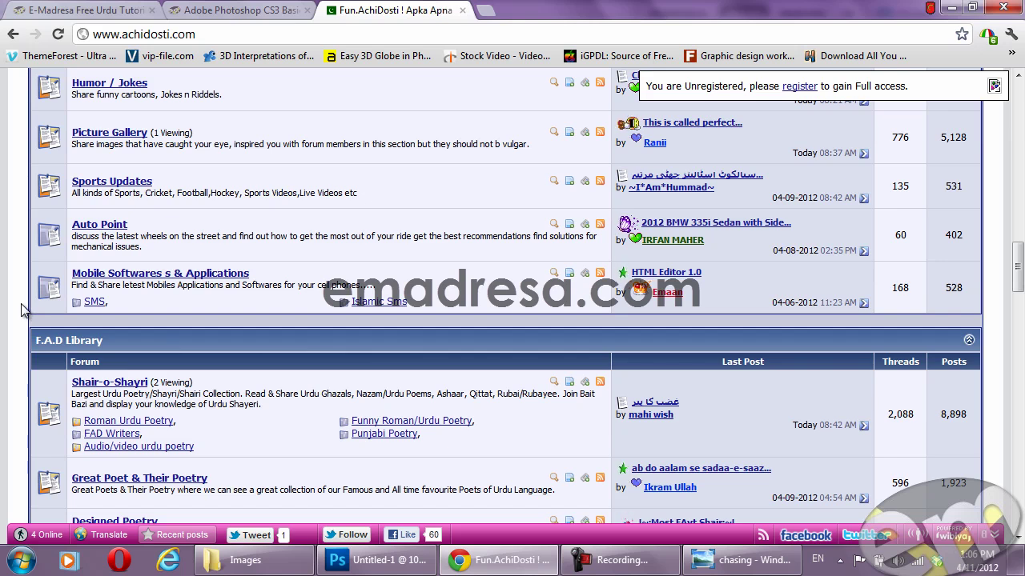
{"action": "scroll", "coordinate": [62, 368], "scroll_direction": "down", "scroll_amount": 3}
{"action": "scroll", "coordinate": [64, 372], "scroll_direction": "down", "scroll_amount": 1}
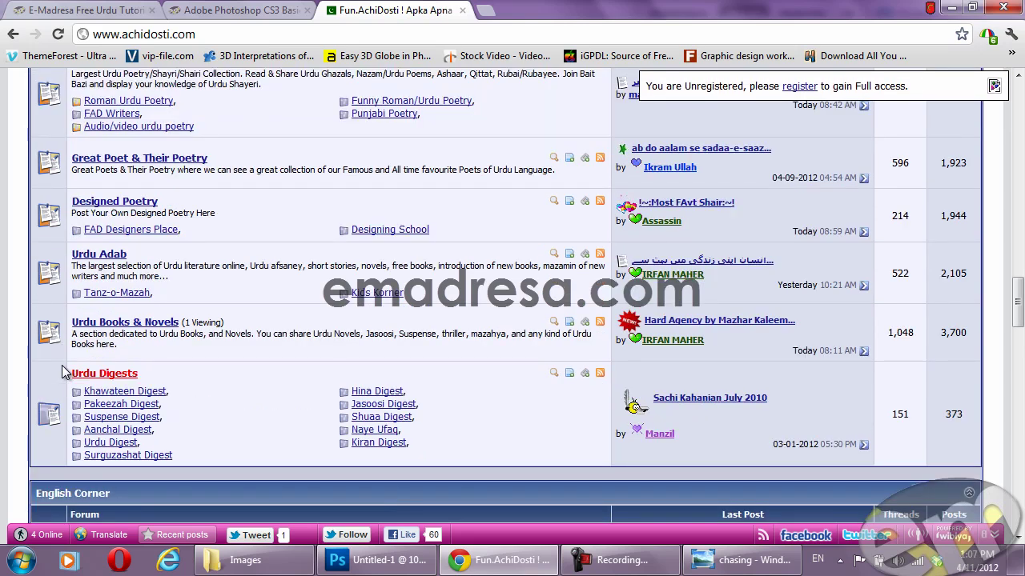
{"action": "scroll", "coordinate": [64, 372], "scroll_direction": "down", "scroll_amount": 1}
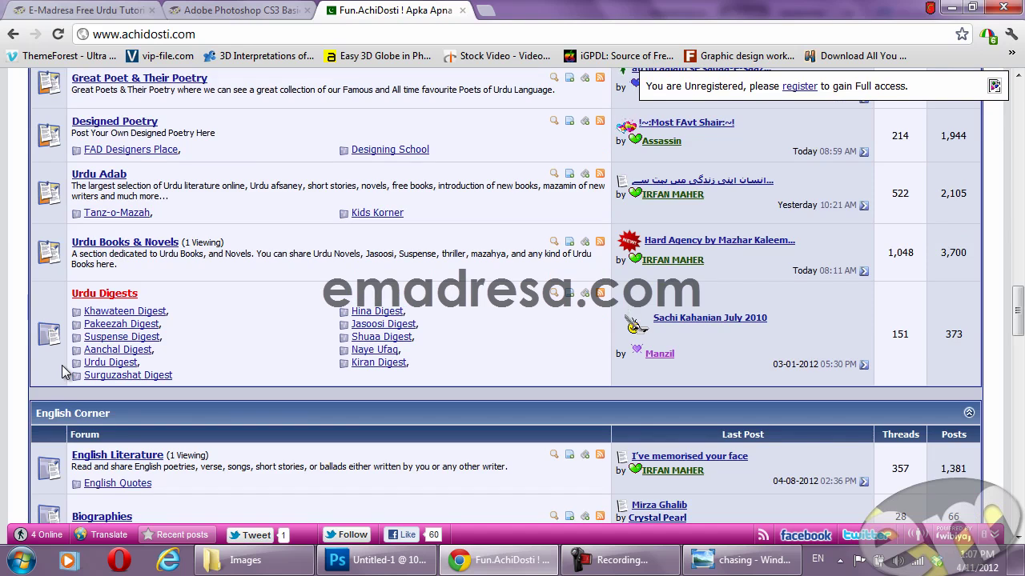
{"action": "scroll", "coordinate": [64, 372], "scroll_direction": "down", "scroll_amount": 1}
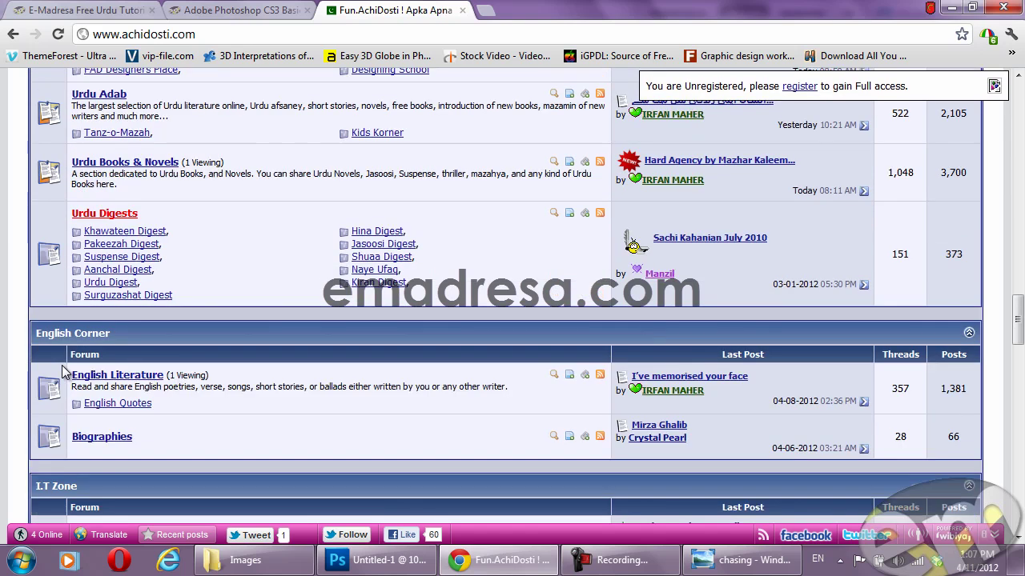
{"action": "scroll", "coordinate": [64, 372], "scroll_direction": "down", "scroll_amount": 1}
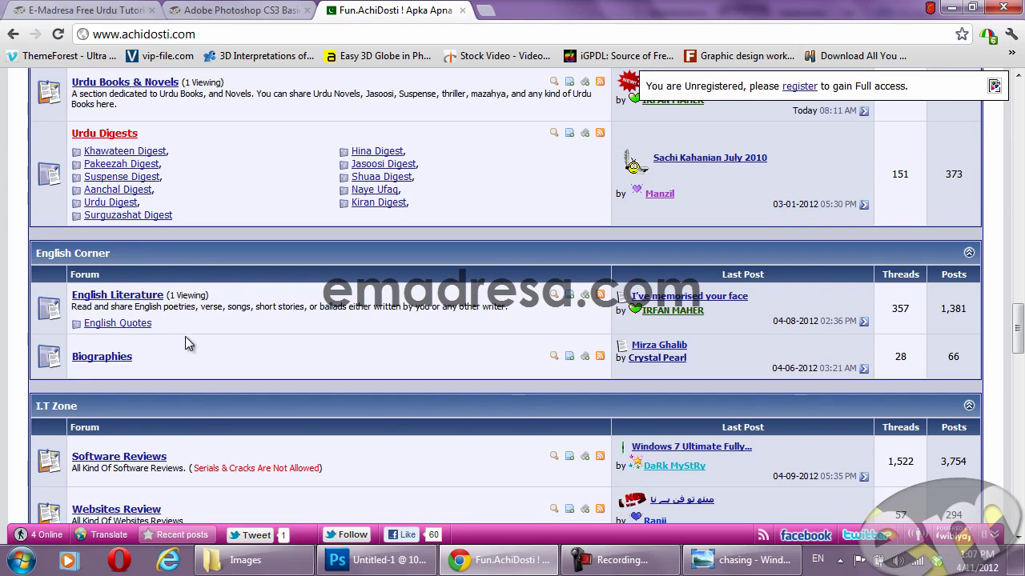
{"action": "scroll", "coordinate": [193, 358], "scroll_direction": "down", "scroll_amount": 1}
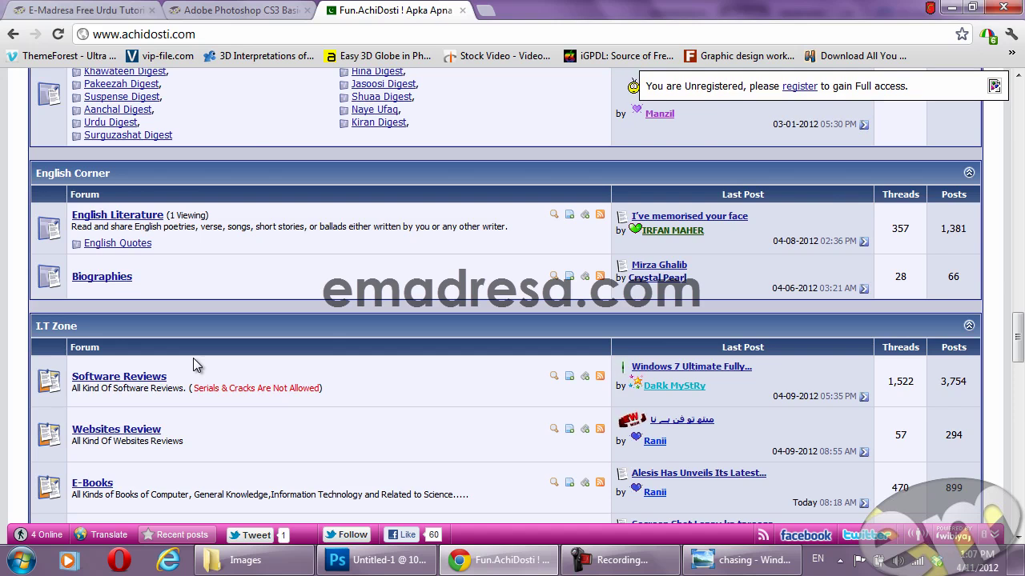
{"action": "scroll", "coordinate": [193, 360], "scroll_direction": "down", "scroll_amount": 2}
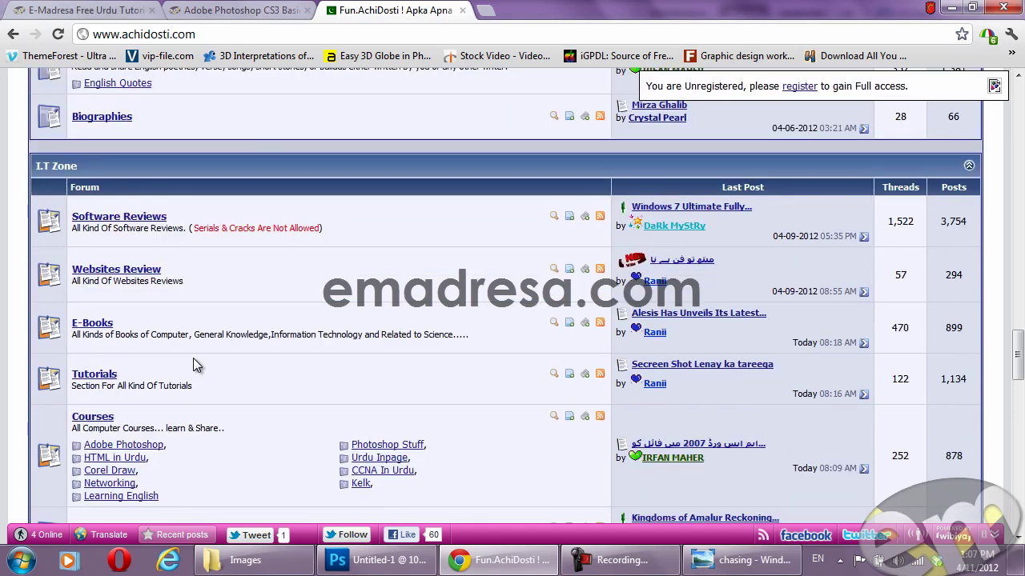
{"action": "scroll", "coordinate": [193, 358], "scroll_direction": "down", "scroll_amount": 1}
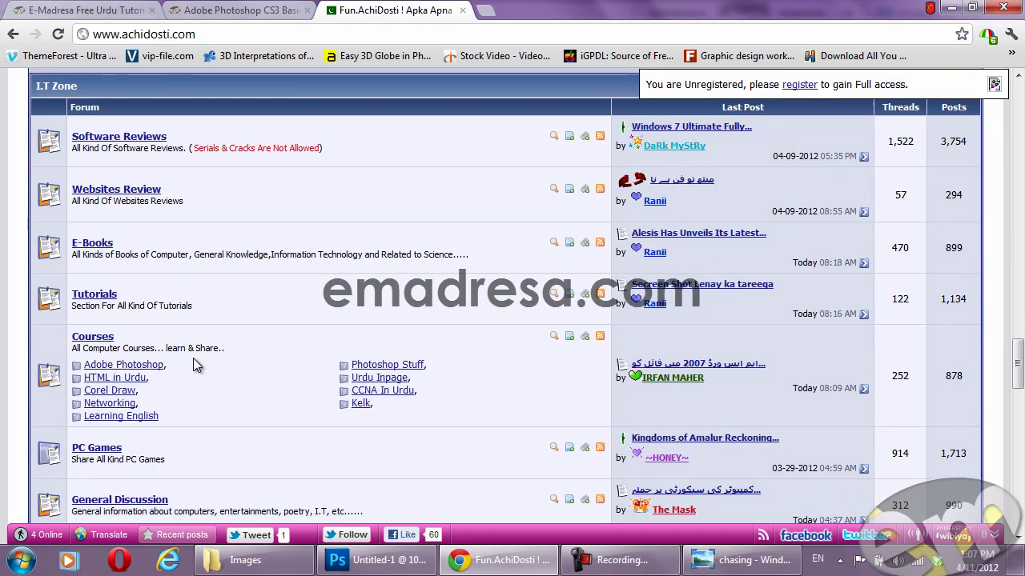
{"action": "scroll", "coordinate": [193, 358], "scroll_direction": "down", "scroll_amount": 1}
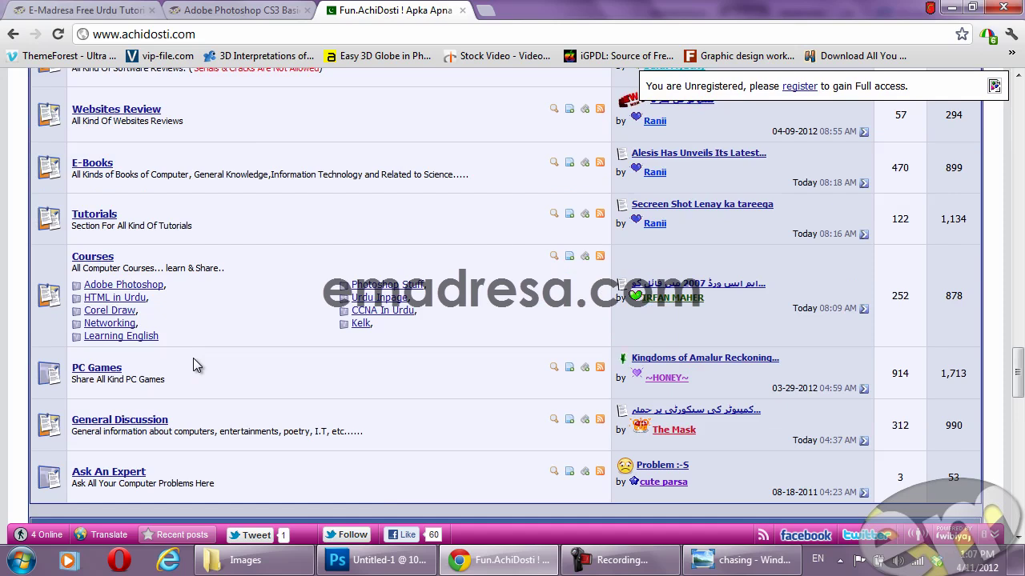
{"action": "scroll", "coordinate": [479, 374], "scroll_direction": "up", "scroll_amount": 1}
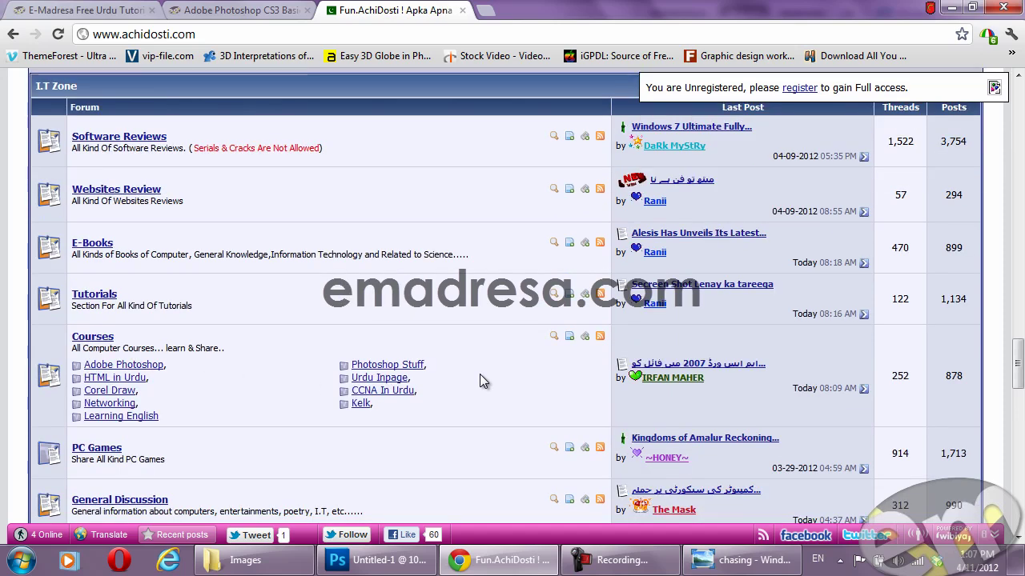
{"action": "scroll", "coordinate": [479, 374], "scroll_direction": "up", "scroll_amount": 2}
{"action": "scroll", "coordinate": [479, 374], "scroll_direction": "up", "scroll_amount": 1}
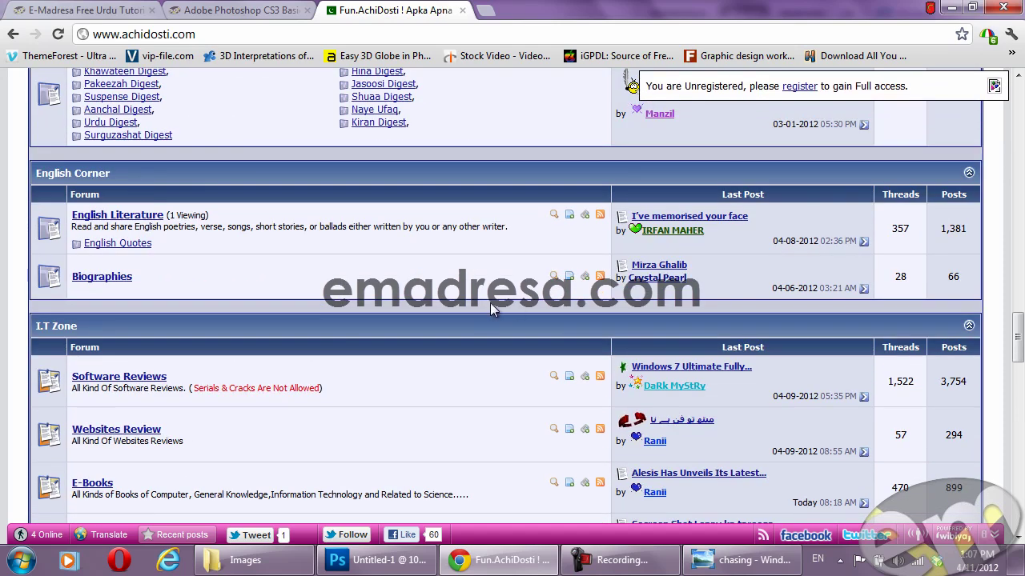
{"action": "scroll", "coordinate": [516, 290], "scroll_direction": "up", "scroll_amount": 2}
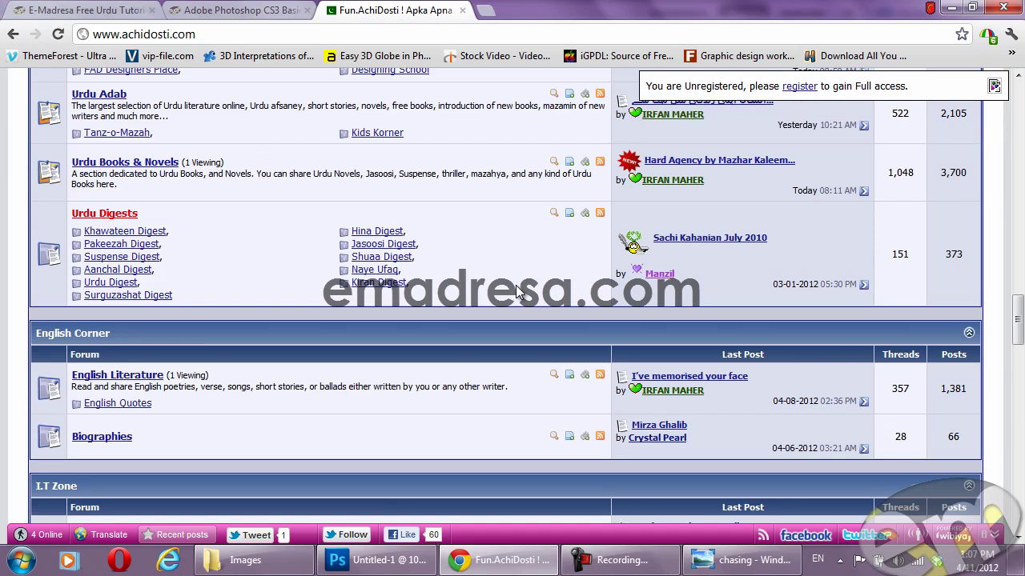
Load itjanat.com in a new tab by typing 'it' and accepting the autocomplete
{"action": "left_click", "coordinate": [486, 10]}
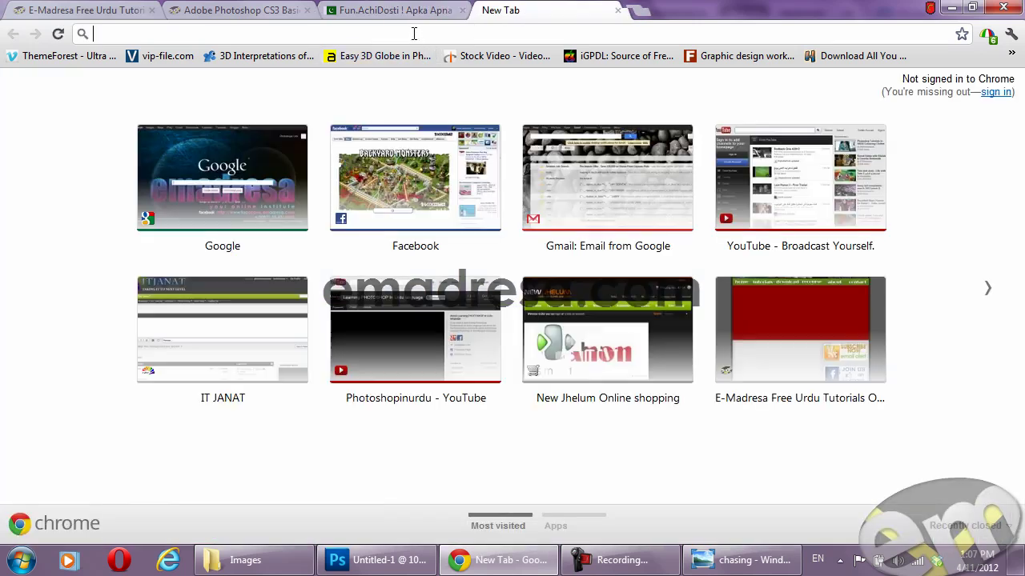
{"action": "type", "text": "it"}
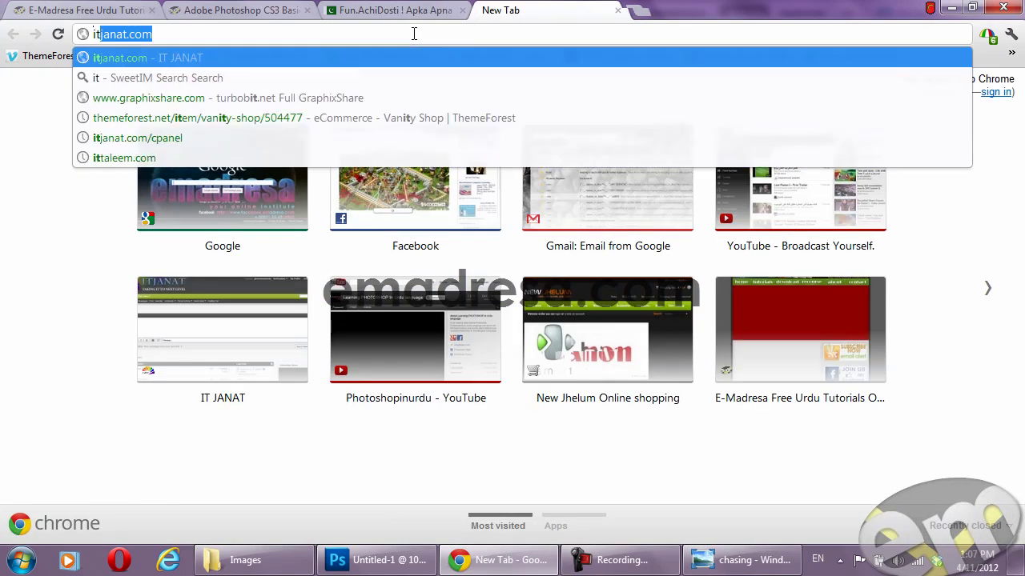
{"action": "key", "text": "End"}
{"action": "key", "text": "Return"}
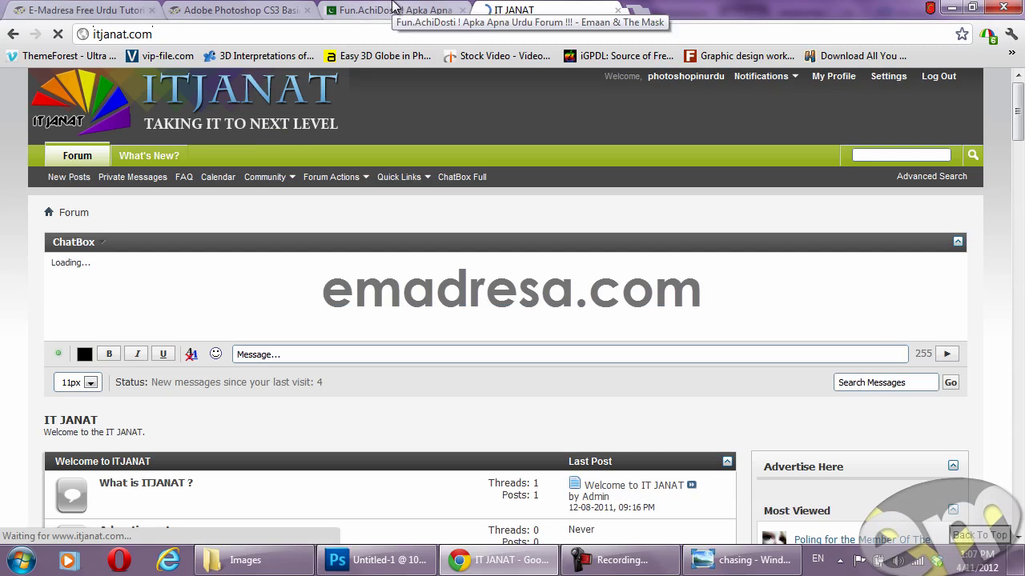
Return to the Fun.AchiDosti tab and scroll back to the top of the forum
{"action": "left_click", "coordinate": [392, 8]}
{"action": "scroll", "coordinate": [473, 269], "scroll_direction": "up", "scroll_amount": 4}
{"action": "scroll", "coordinate": [473, 268], "scroll_direction": "up", "scroll_amount": 5}
{"action": "scroll", "coordinate": [473, 269], "scroll_direction": "up", "scroll_amount": 5}
{"action": "scroll", "coordinate": [469, 276], "scroll_direction": "up", "scroll_amount": 5}
{"action": "scroll", "coordinate": [463, 288], "scroll_direction": "up", "scroll_amount": 2}
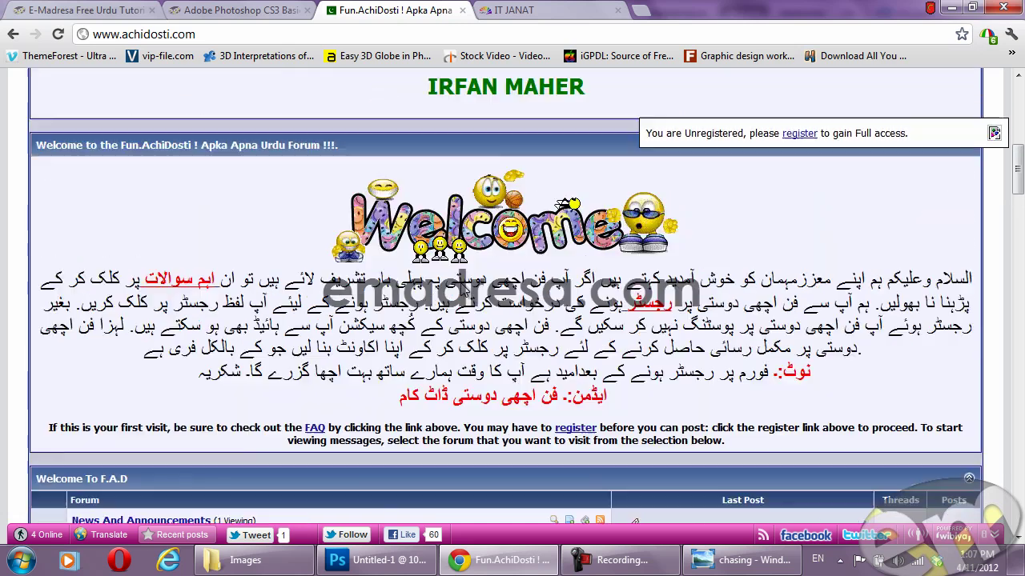
{"action": "scroll", "coordinate": [463, 292], "scroll_direction": "up", "scroll_amount": 3}
{"action": "scroll", "coordinate": [452, 260], "scroll_direction": "up", "scroll_amount": 2}
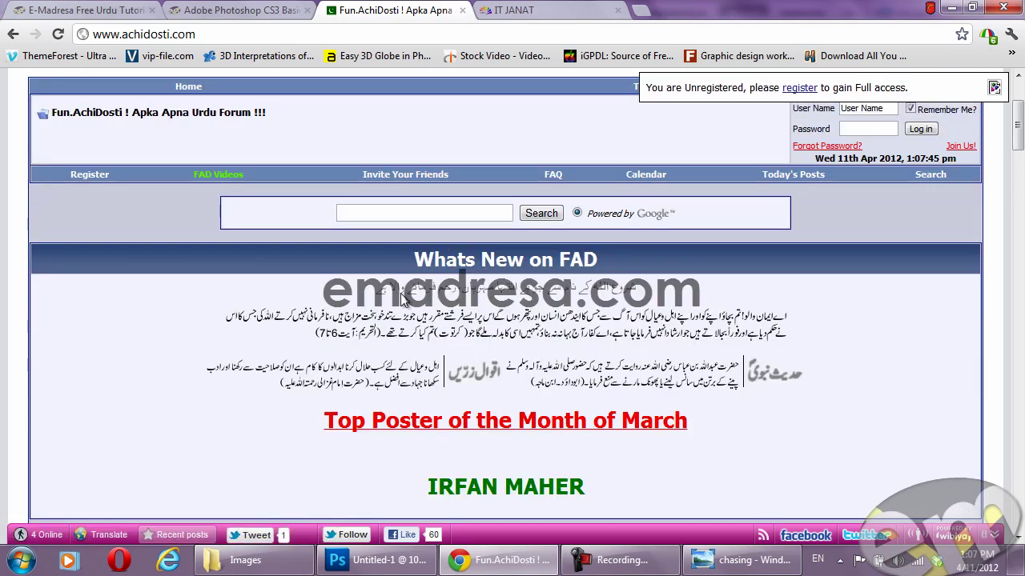
{"action": "scroll", "coordinate": [402, 296], "scroll_direction": "up", "scroll_amount": 2}
{"action": "scroll", "coordinate": [372, 313], "scroll_direction": "up", "scroll_amount": 2}
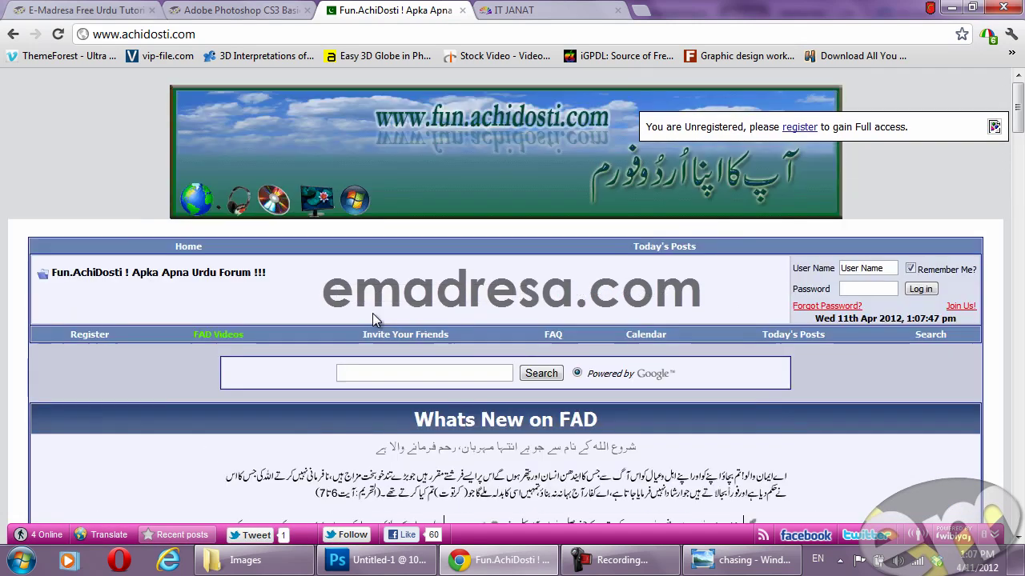